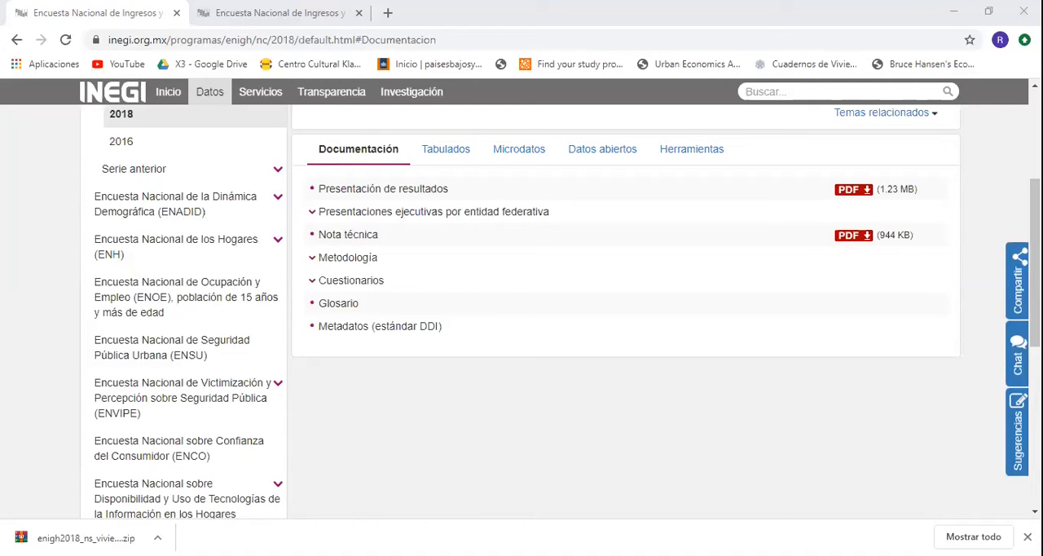
# Open the Hogares y vivienda questionnaire PDF from the Cuestionarios list in the ENIGH 2018 documentation.
pyautogui.click(330, 231)
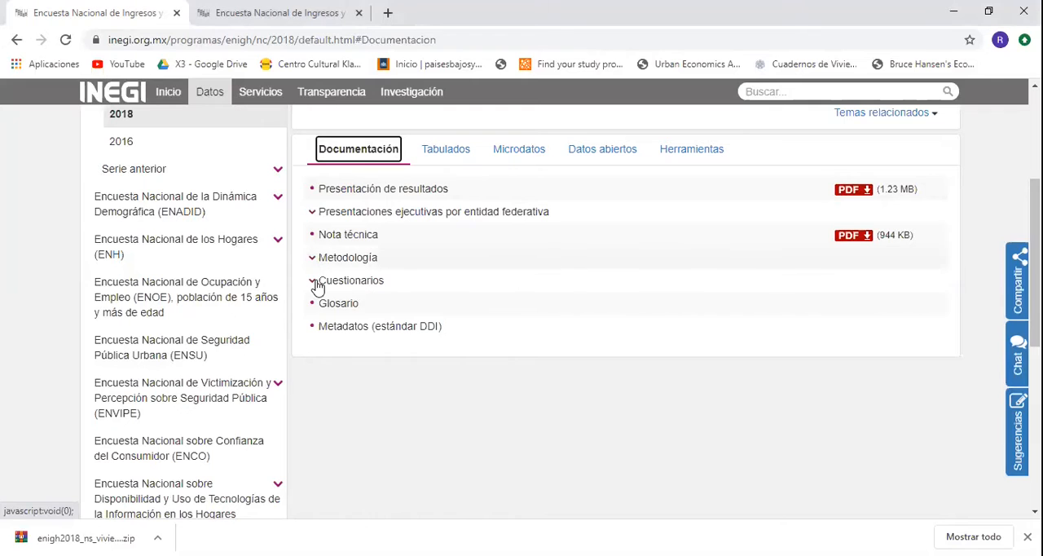
pyautogui.click(318, 285)
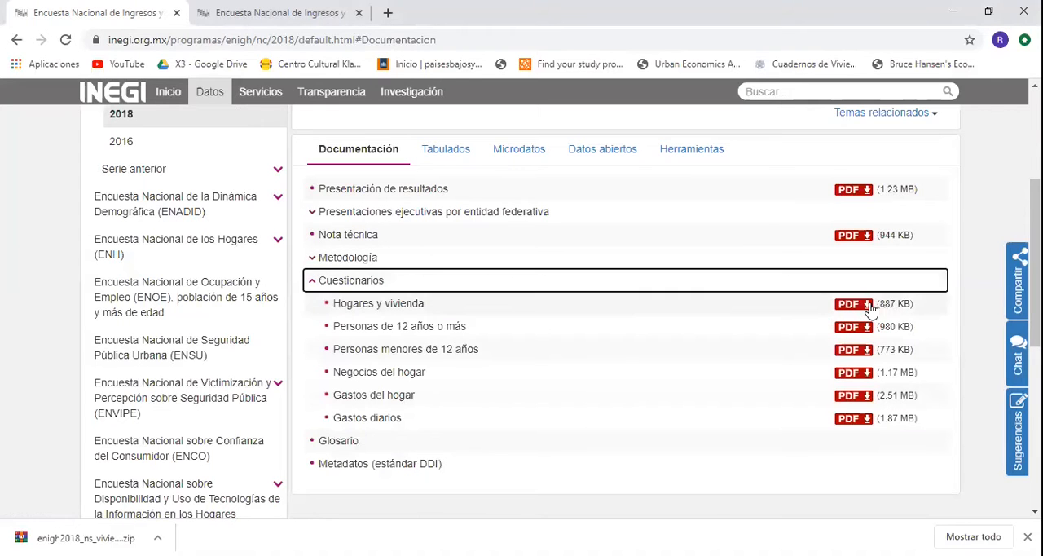
pyautogui.press('Tab')
pyautogui.press('Return')
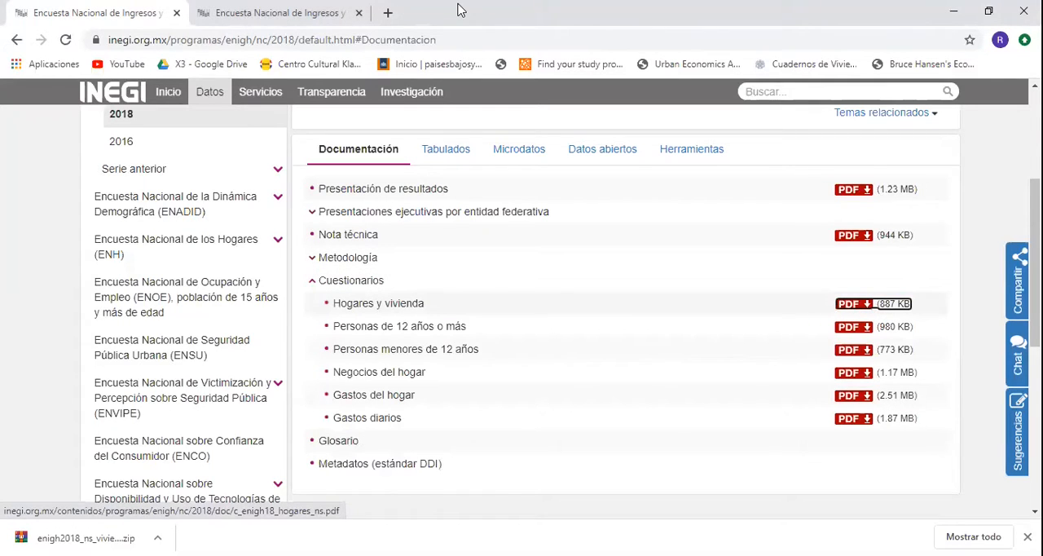
pyautogui.click(273, 6)
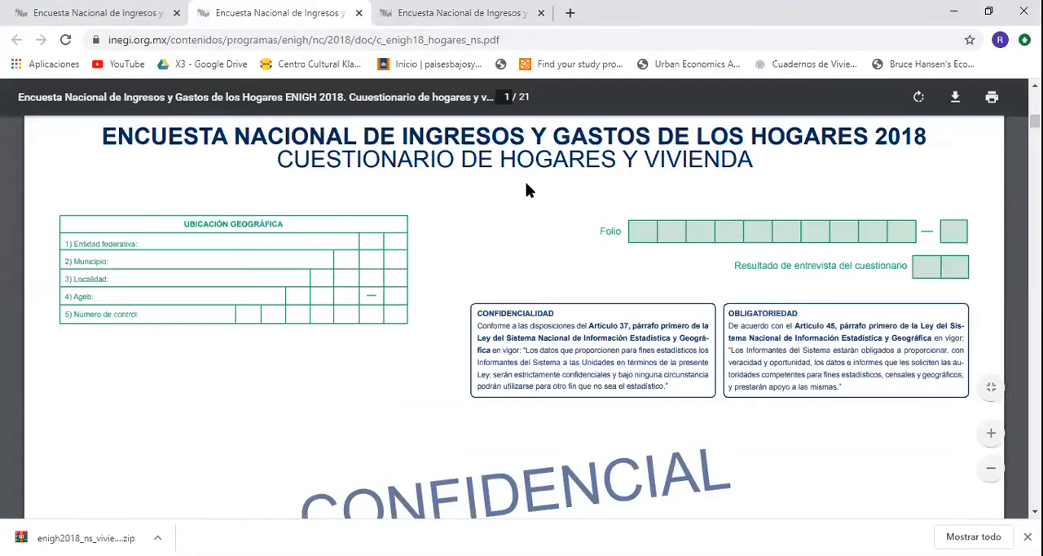
# Examine the questions in Sección I, Características de la vivienda, of the questionnaire.
pyautogui.scroll(-10, 526, 189)
pyautogui.scroll(-5, 526, 245)
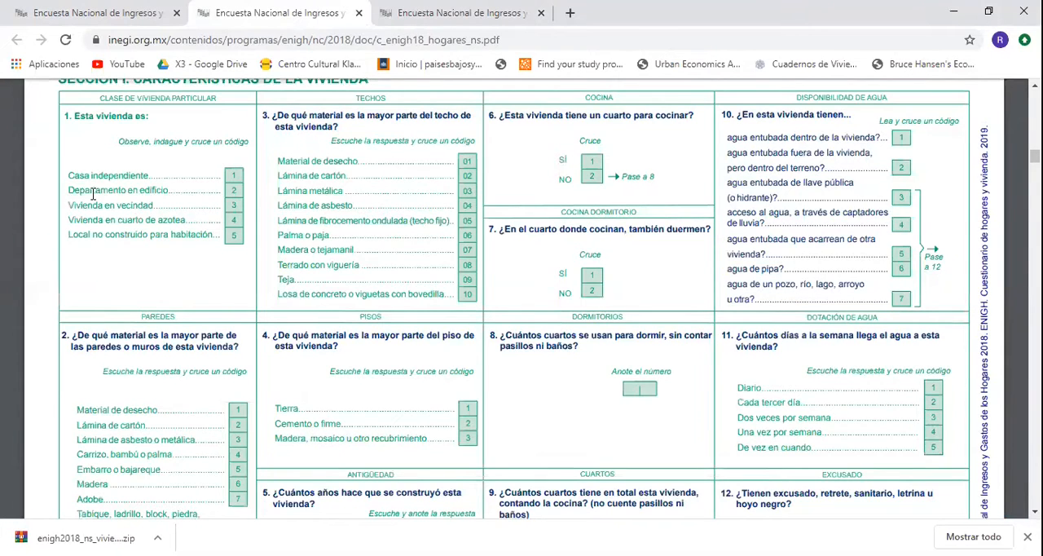
pyautogui.scroll(1, 94, 193)
pyautogui.moveTo(256, 310); pyautogui.dragTo(189, 190)
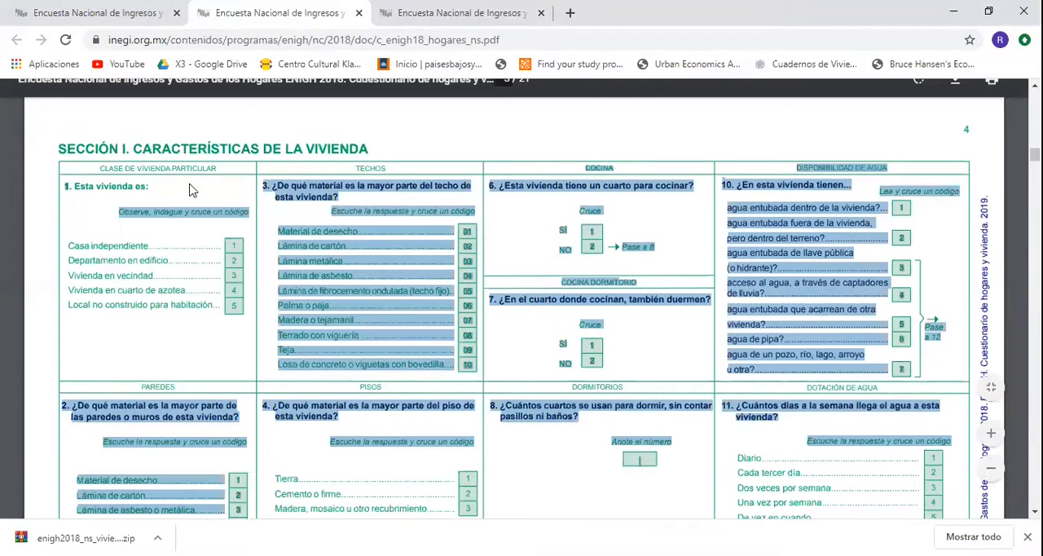
pyautogui.click(189, 190)
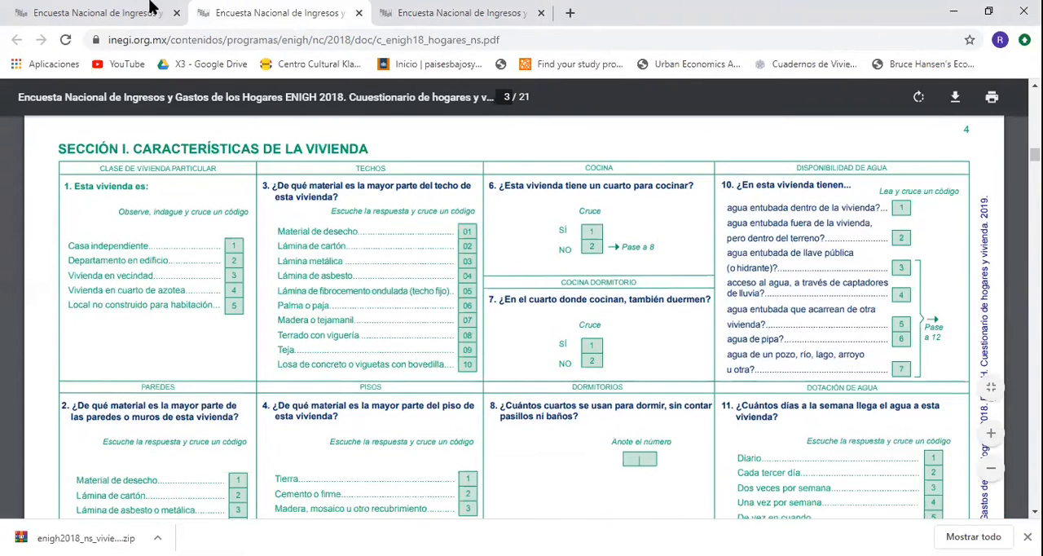
# Return to the ENIGH 2018 page and, under Microdatos, download the viviendas dwelling characteristics file in CSV format.
pyautogui.click(122, 4)
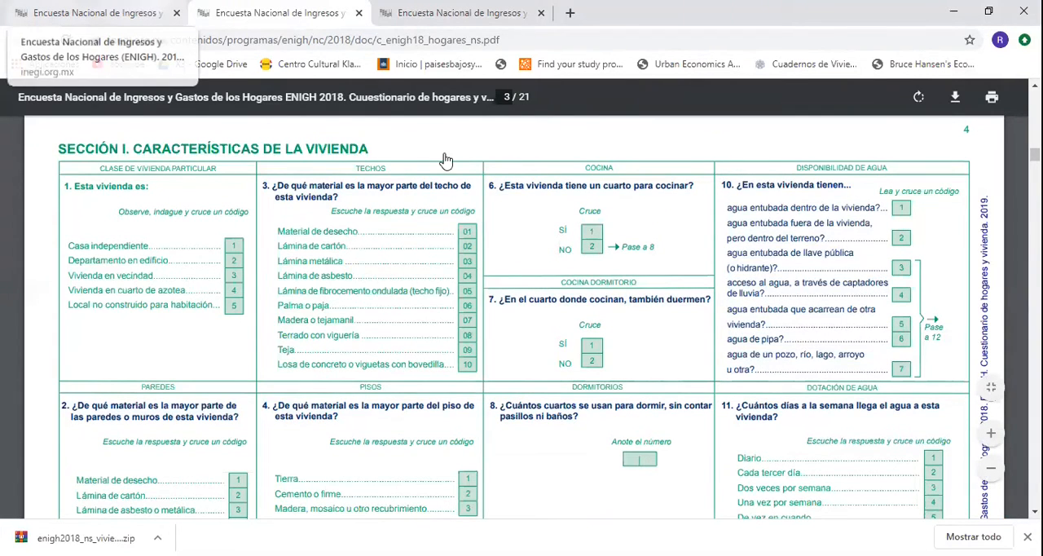
pyautogui.click(446, 159)
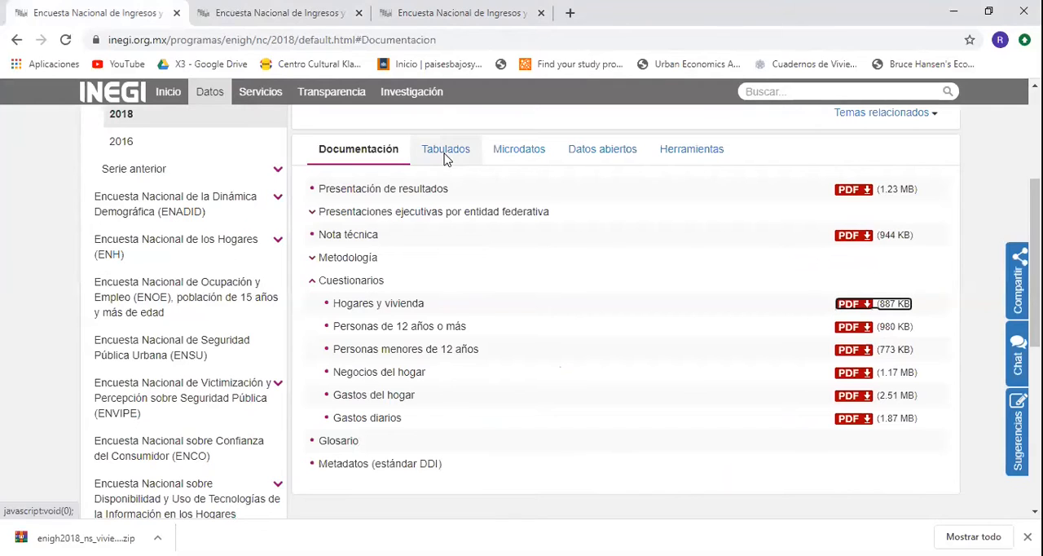
pyautogui.click(516, 159)
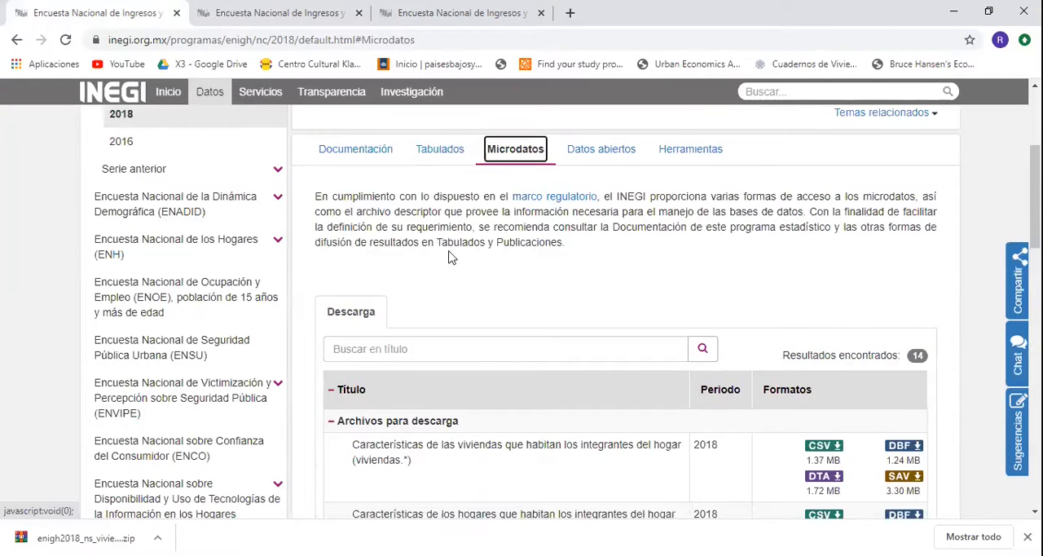
pyautogui.scroll(-2, 436, 279)
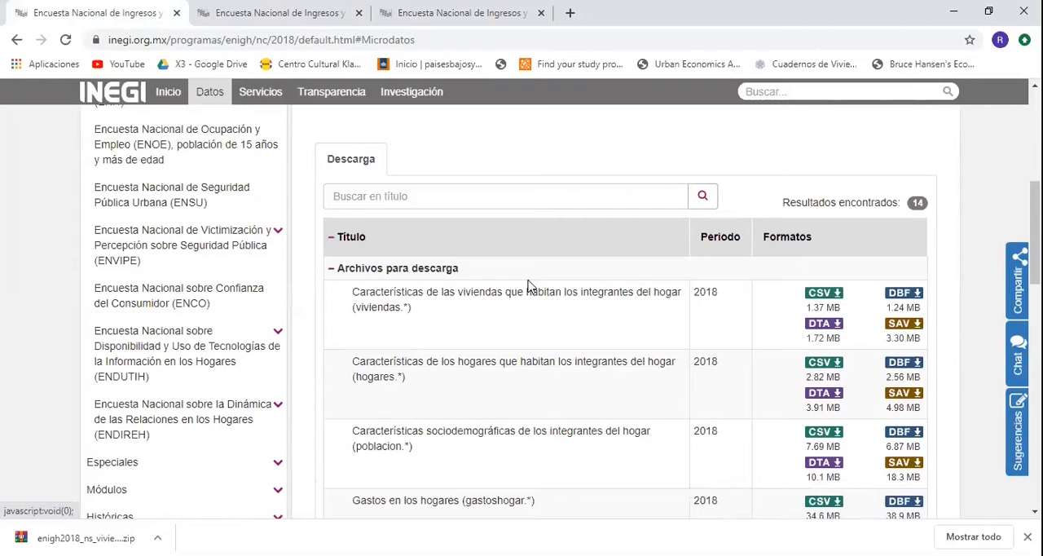
pyautogui.scroll(4, 503, 306)
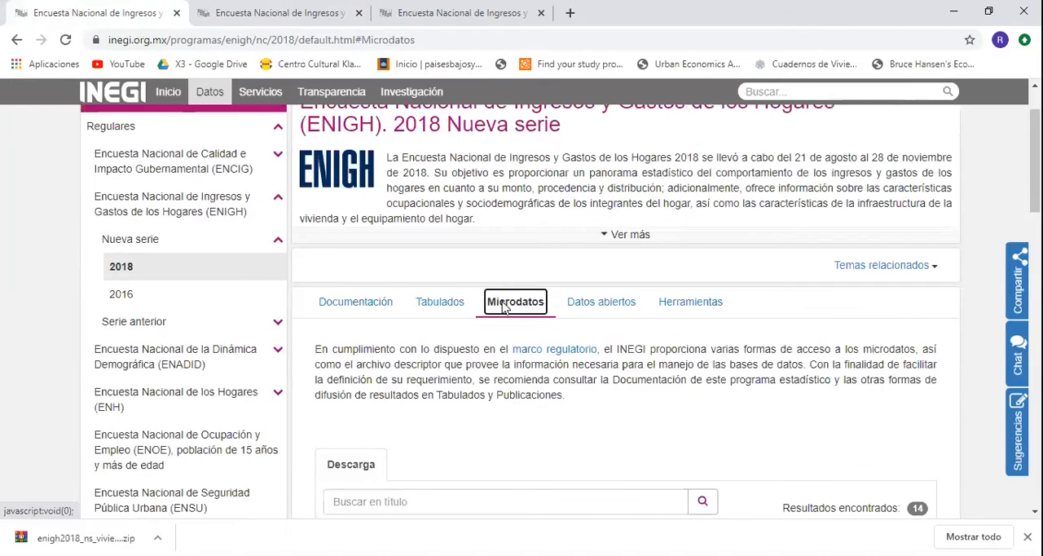
pyautogui.scroll(-4, 994, 506)
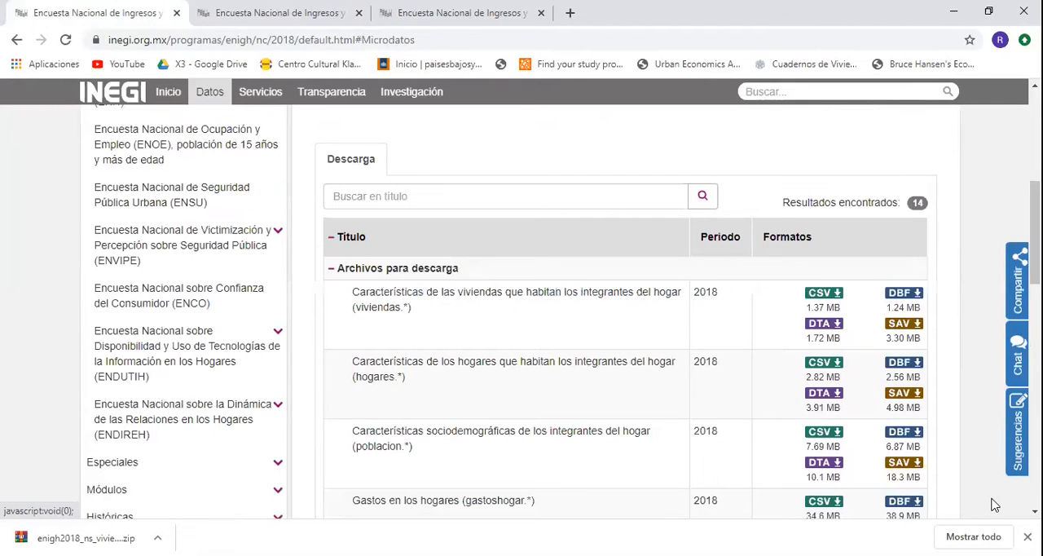
pyautogui.click(821, 295)
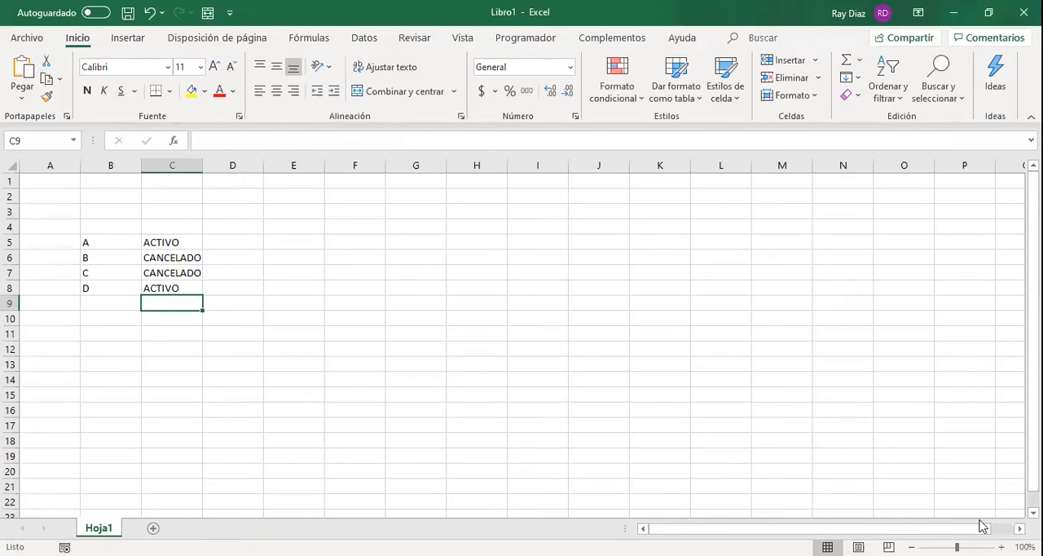
# Switch to the Libro1 workbook in Excel and enter the headers ID in B4 and ESTATUS in C4.
pyautogui.click(354, 242)
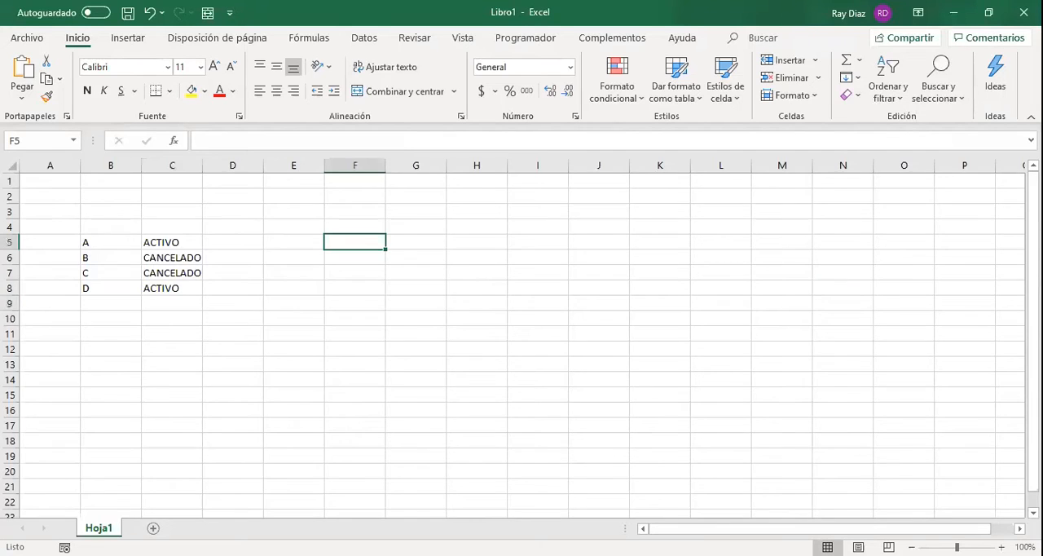
pyautogui.scroll(5, 355, 242)
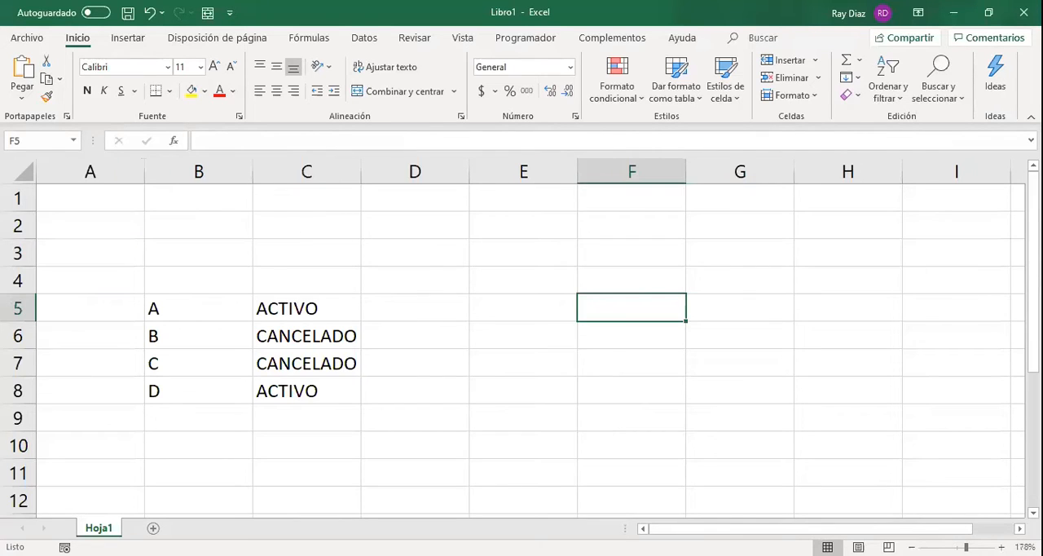
pyautogui.hotkey('alt', 'F11')
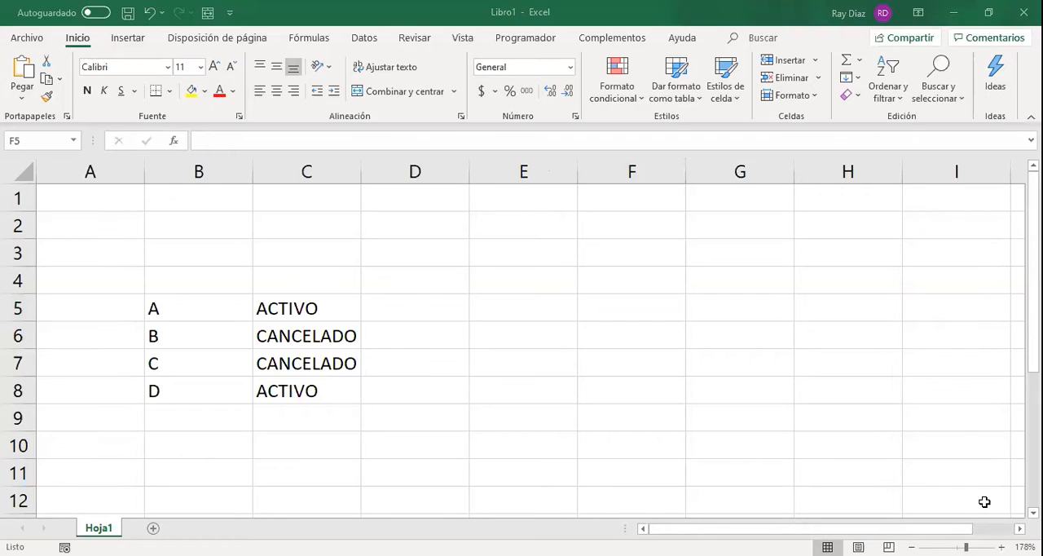
pyautogui.click(414, 308)
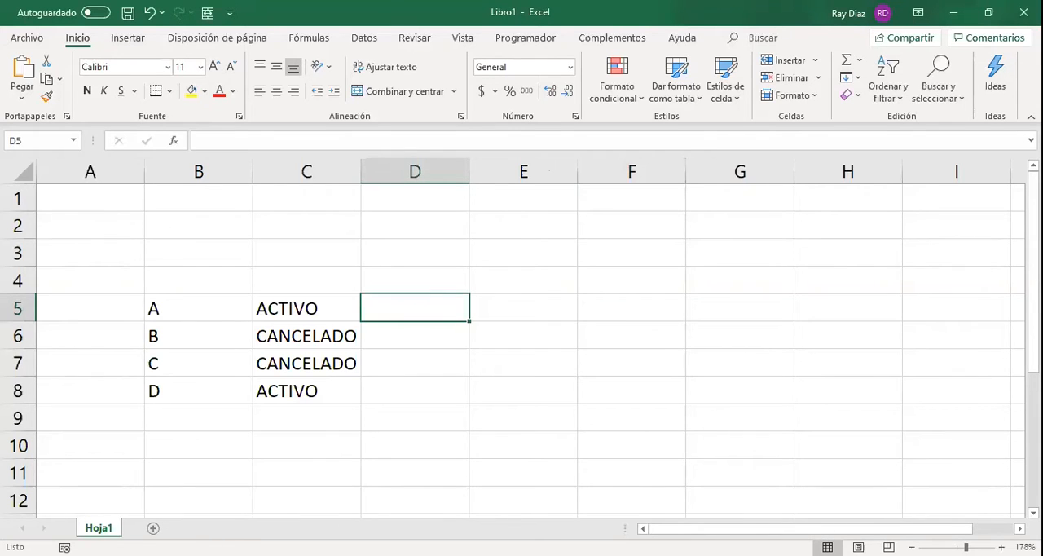
pyautogui.keyDown('ctrl'); pyautogui.scroll(5, 282, 329); pyautogui.keyUp('ctrl')
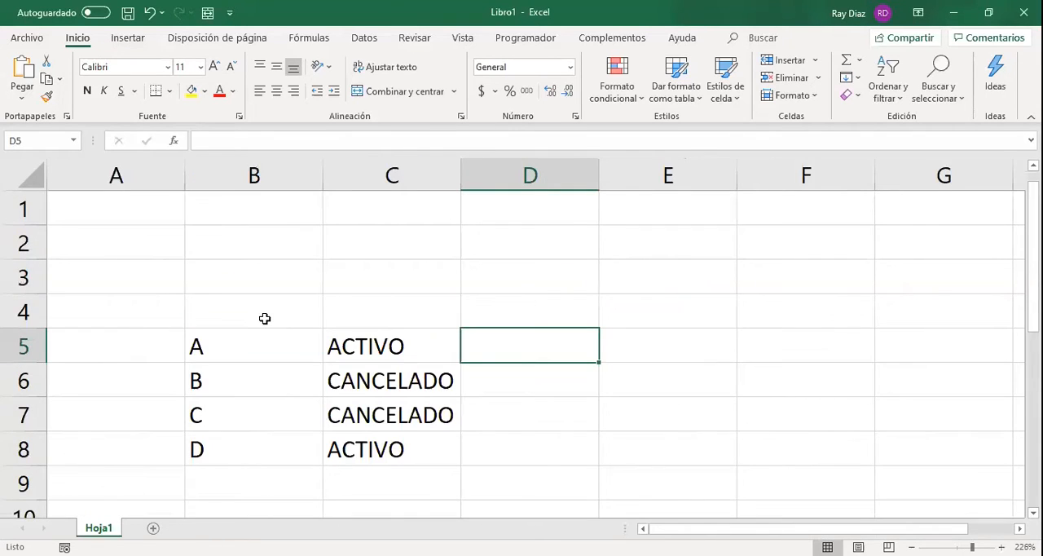
pyautogui.click(265, 319)
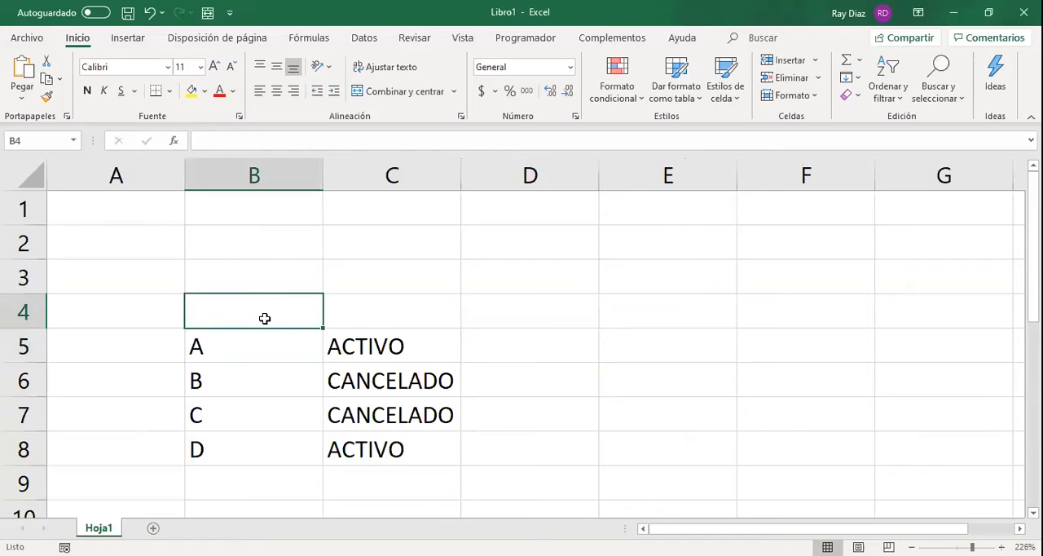
pyautogui.write('ID_')
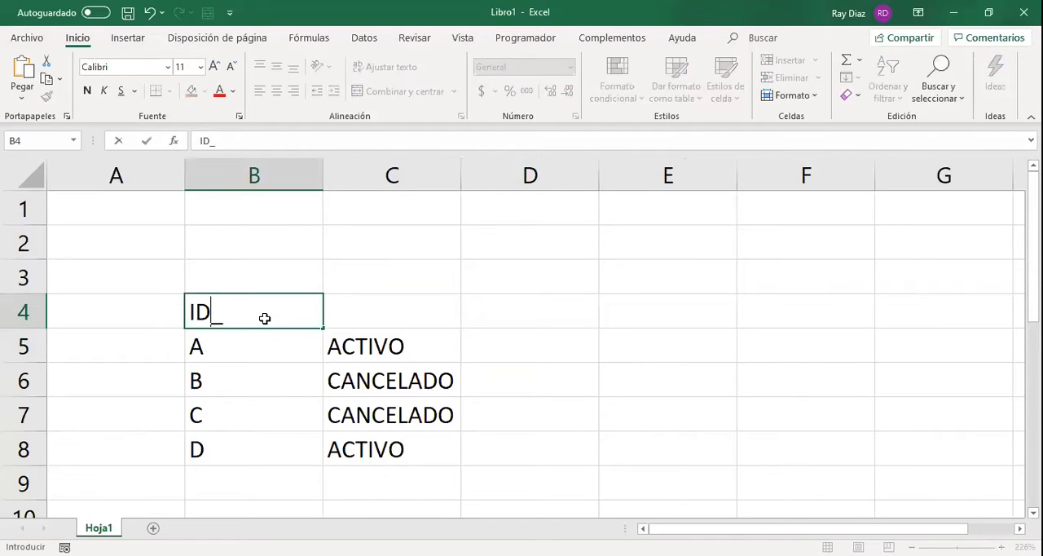
pyautogui.press('Tab')
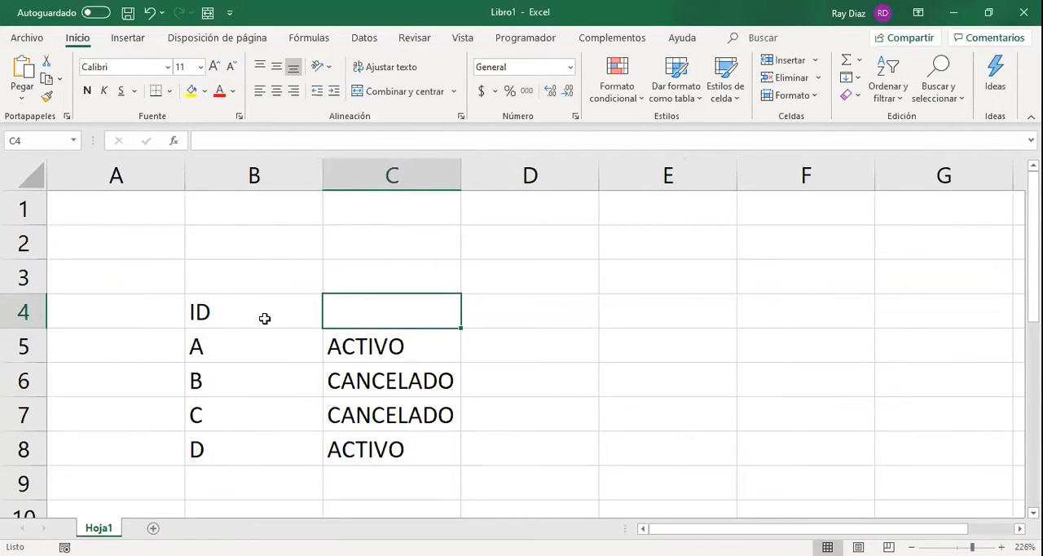
pyautogui.write('ESTATUS')
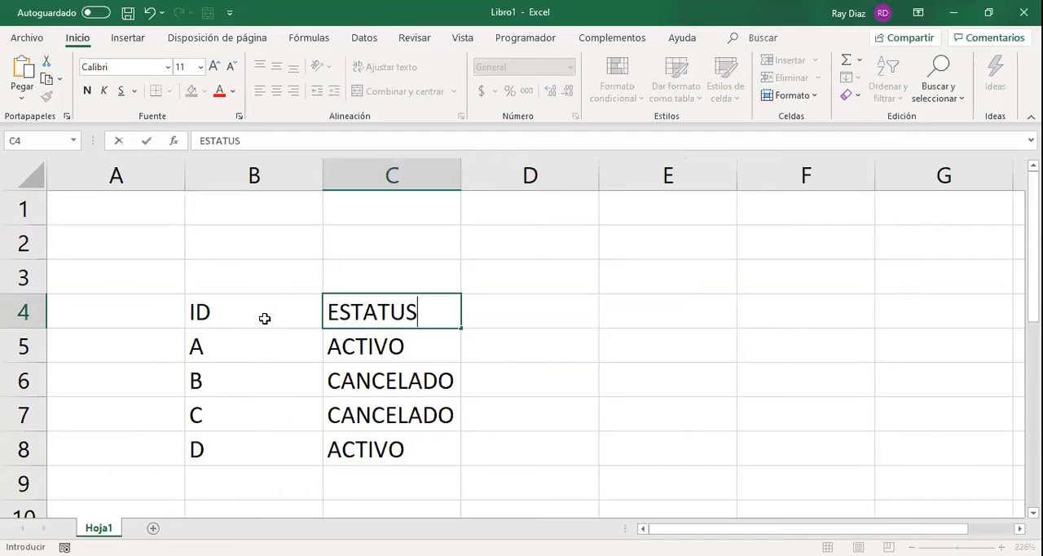
# Apply borders to all cells of the table in B4:C8.
pyautogui.click(265, 318)
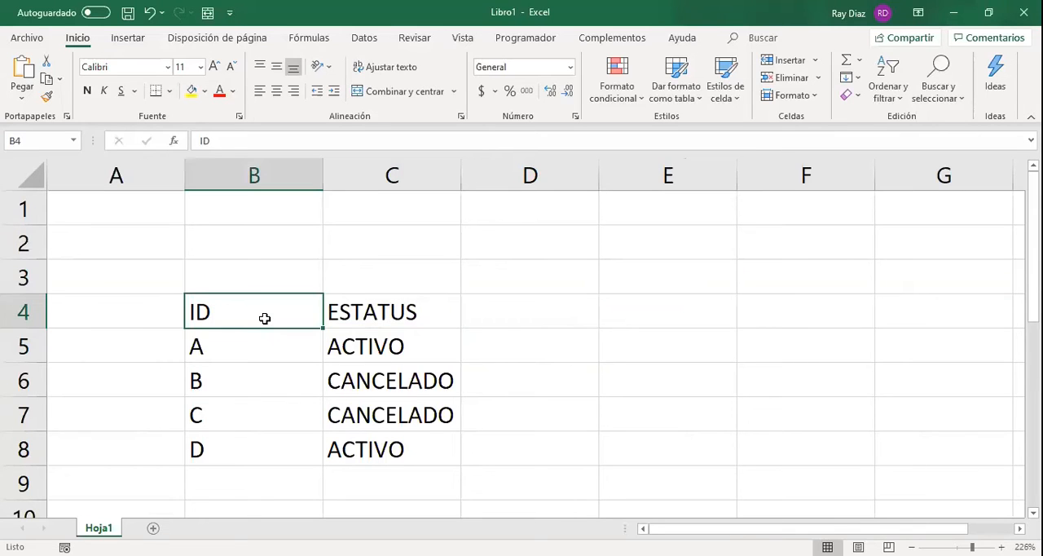
pyautogui.hotkey('shift', 'Right')
pyautogui.hotkey('ctrl', 'shift', 'Down')
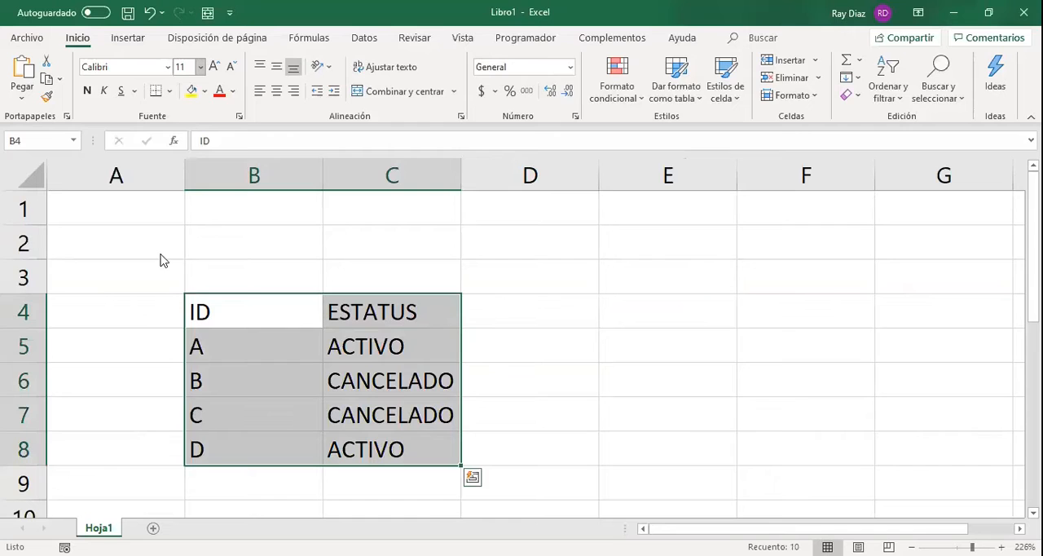
pyautogui.click(503, 313)
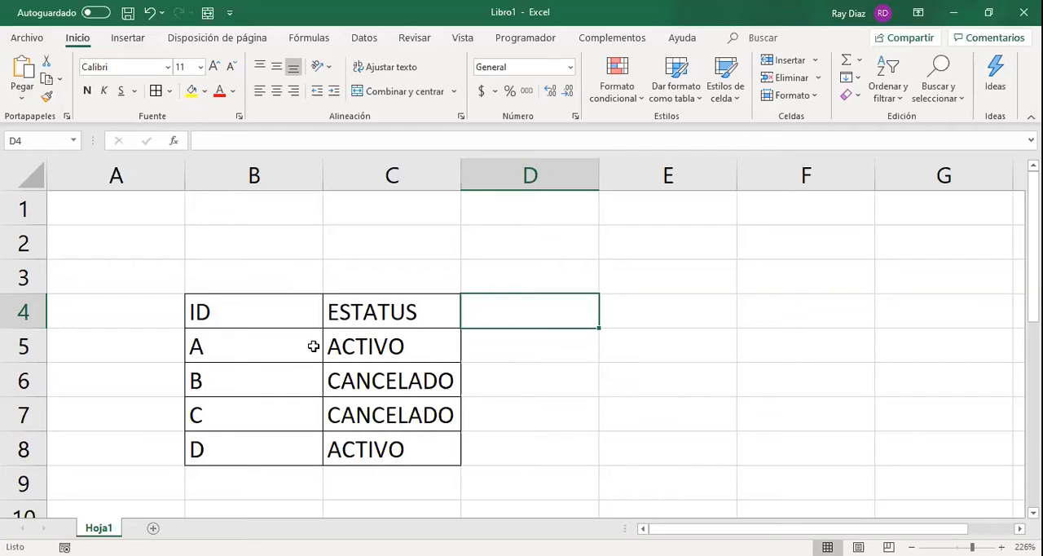
# Point out the table's two variables by selecting the ID column B4:B8 and the ESTATUS column from C4 to C8.
pyautogui.press('Left')
pyautogui.press('Left')
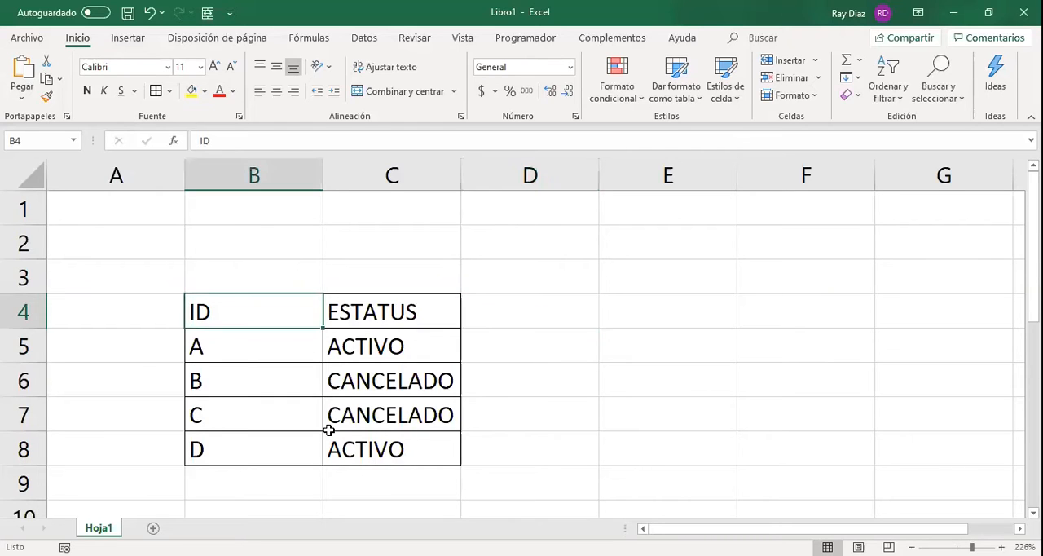
pyautogui.hotkey('ctrl', 'shift', 'Down')
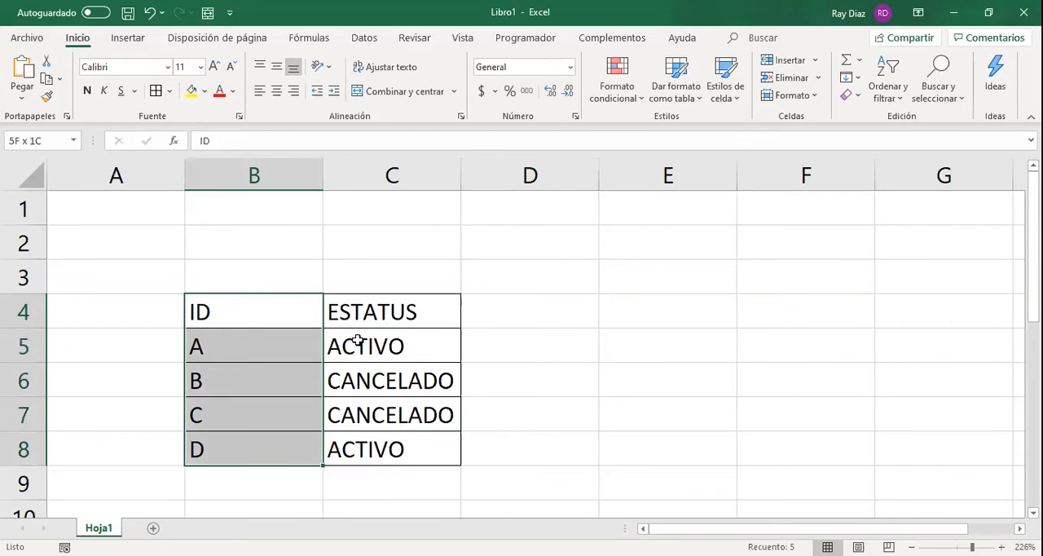
pyautogui.moveTo(372, 311); pyautogui.dragTo(402, 458)
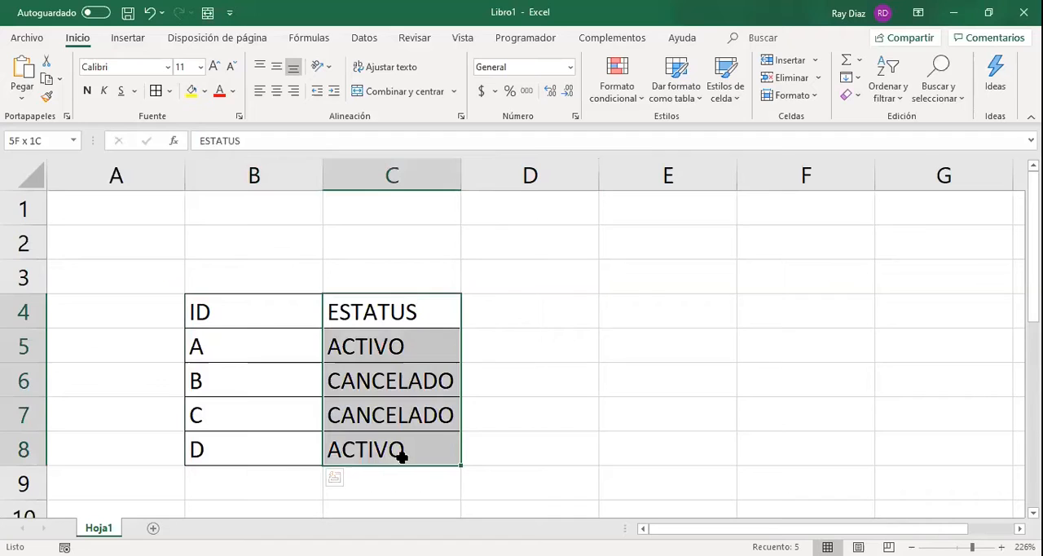
pyautogui.click(337, 352)
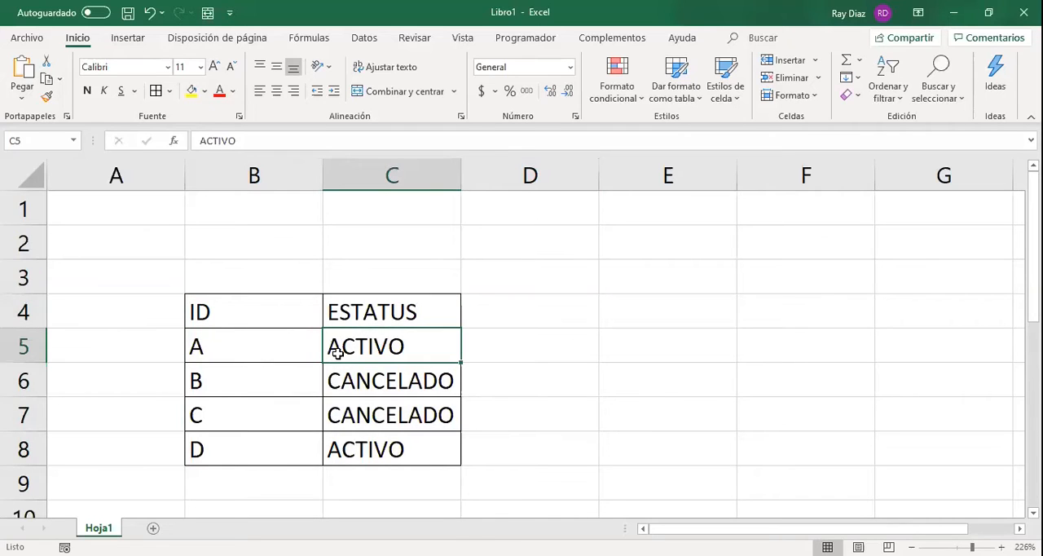
# Point out the table's records by selecting rows 5, 6, 7 and 8 one after another.
pyautogui.click(15, 352)
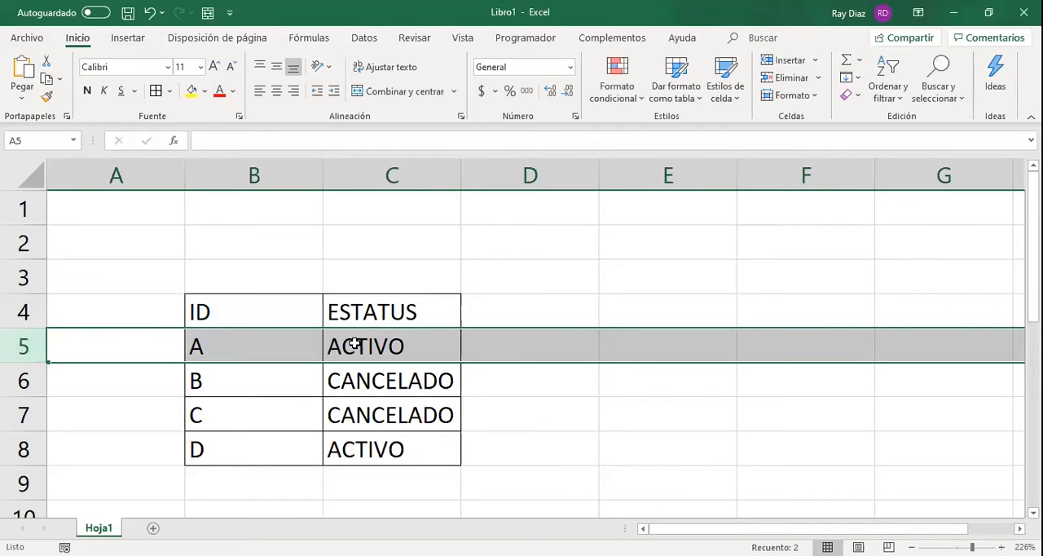
pyautogui.click(414, 340)
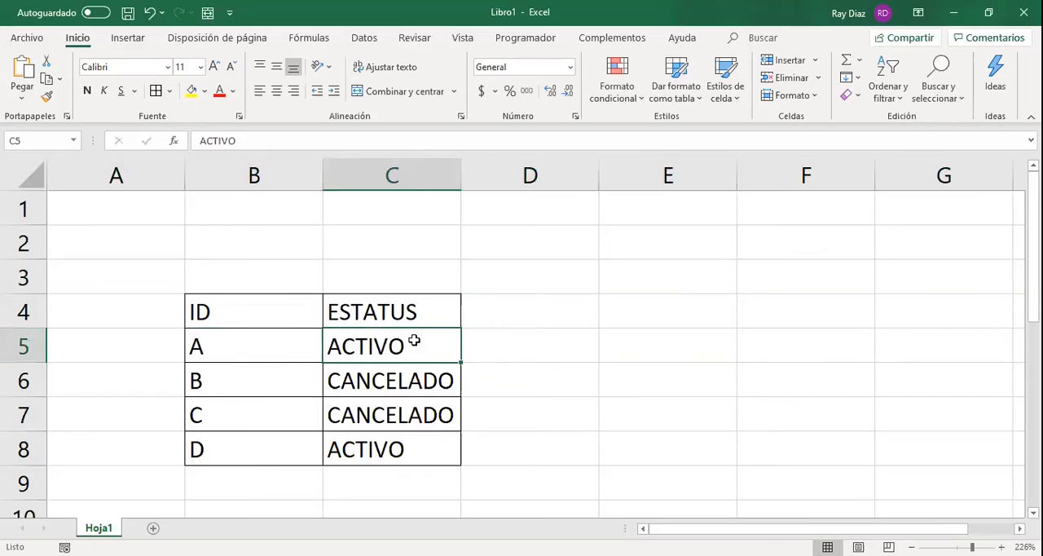
pyautogui.click(48, 347)
pyautogui.click(23, 347)
pyautogui.click(23, 381)
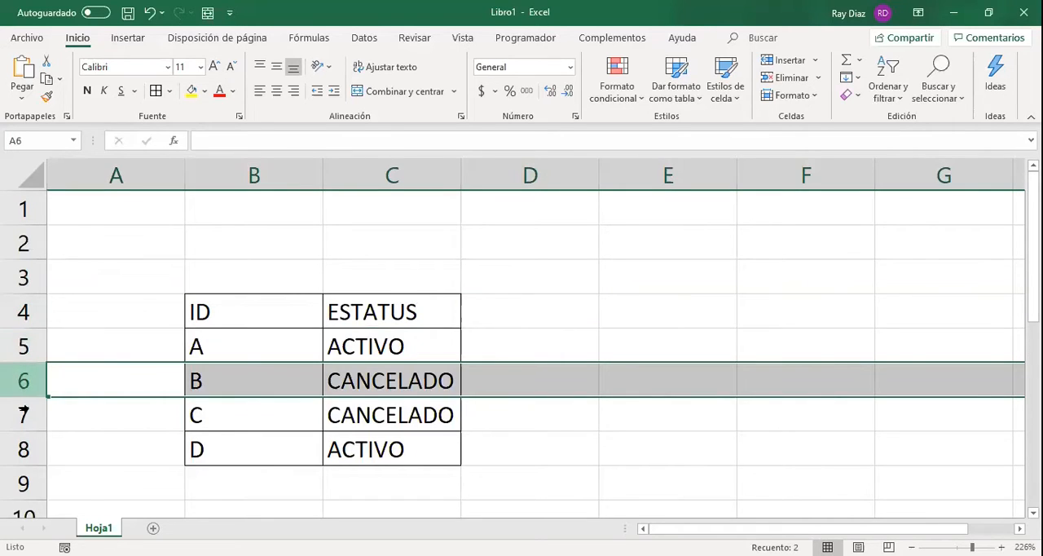
pyautogui.click(24, 412)
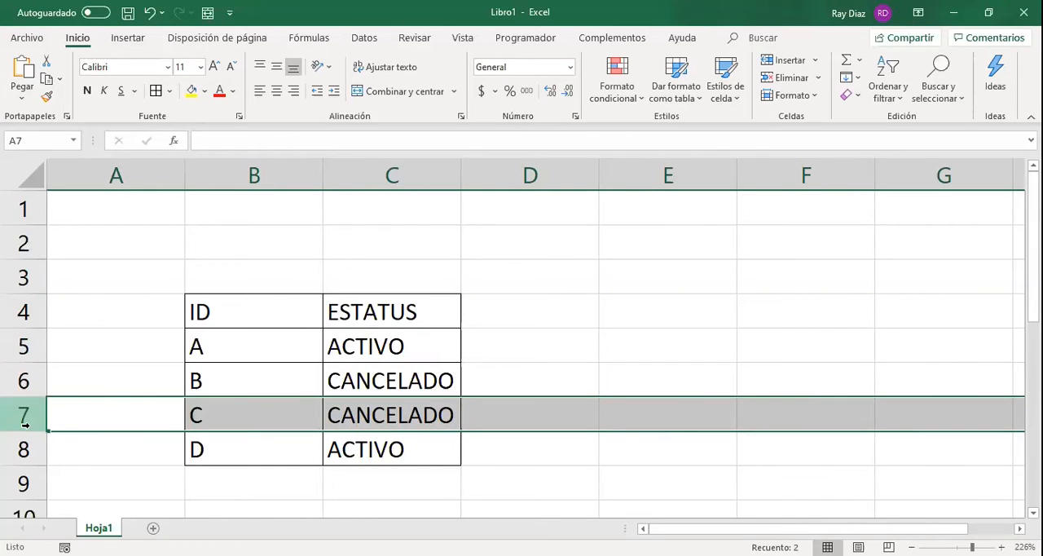
pyautogui.click(24, 440)
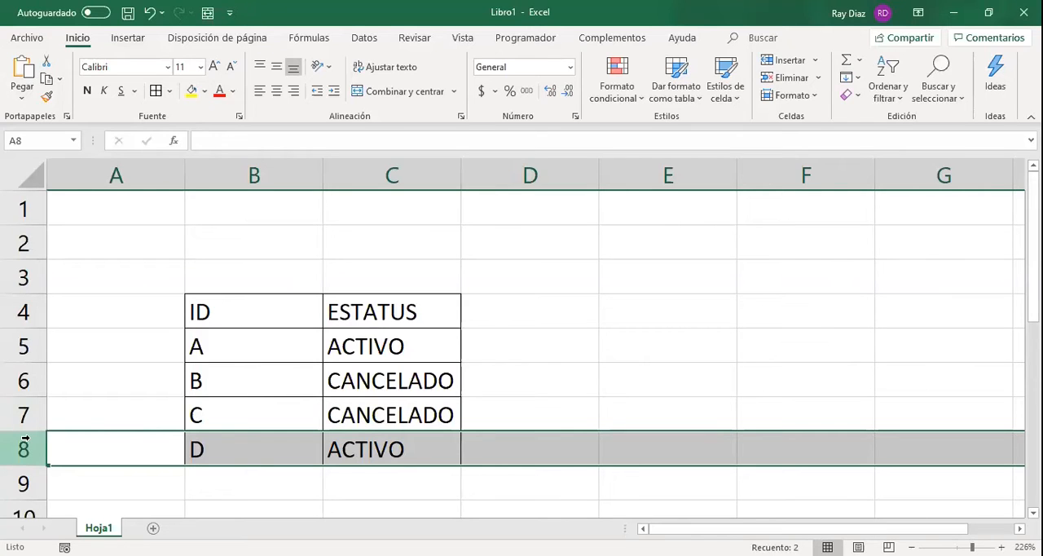
# Enter the question ¿CUÁNTOS ID TIENEN EL ESTATUS "ACTIVO"? in cell E3.
pyautogui.click(651, 280)
pyautogui.write('¿')
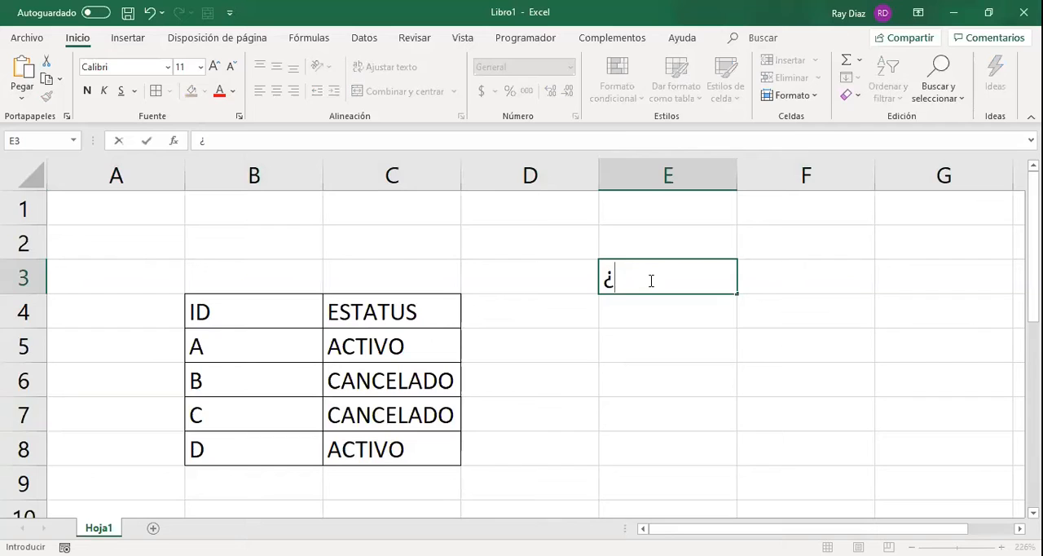
pyautogui.write('CUÁNTOS ID TIENEN')
pyautogui.write('EL ')
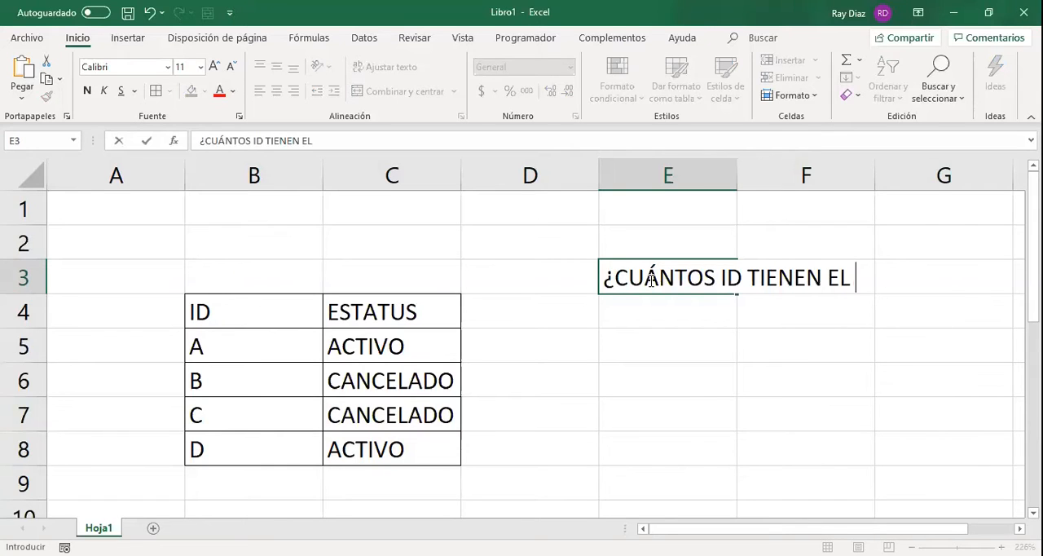
pyautogui.write('ESTATUS  "ACTIVO')
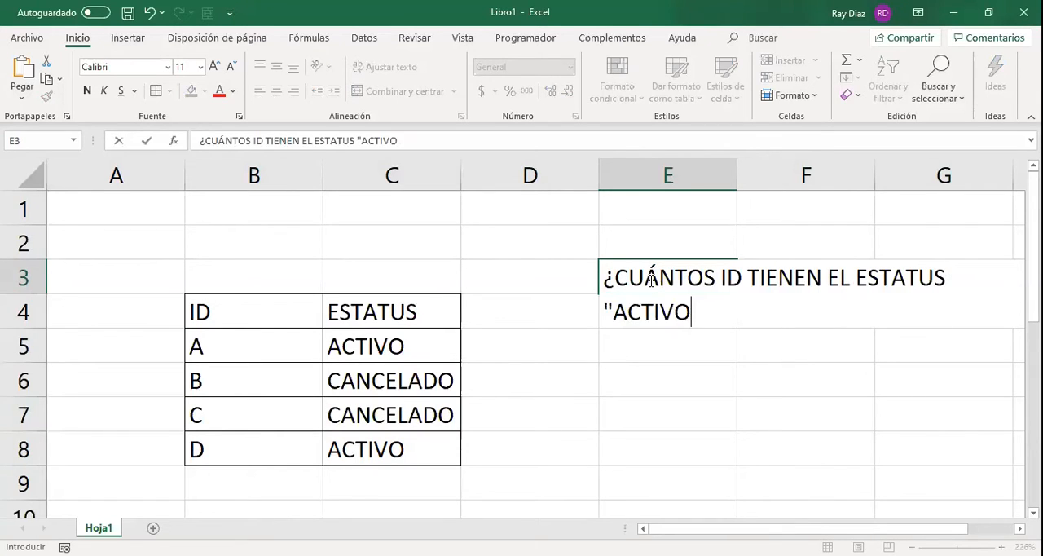
pyautogui.write('"?')
pyautogui.press('Return')
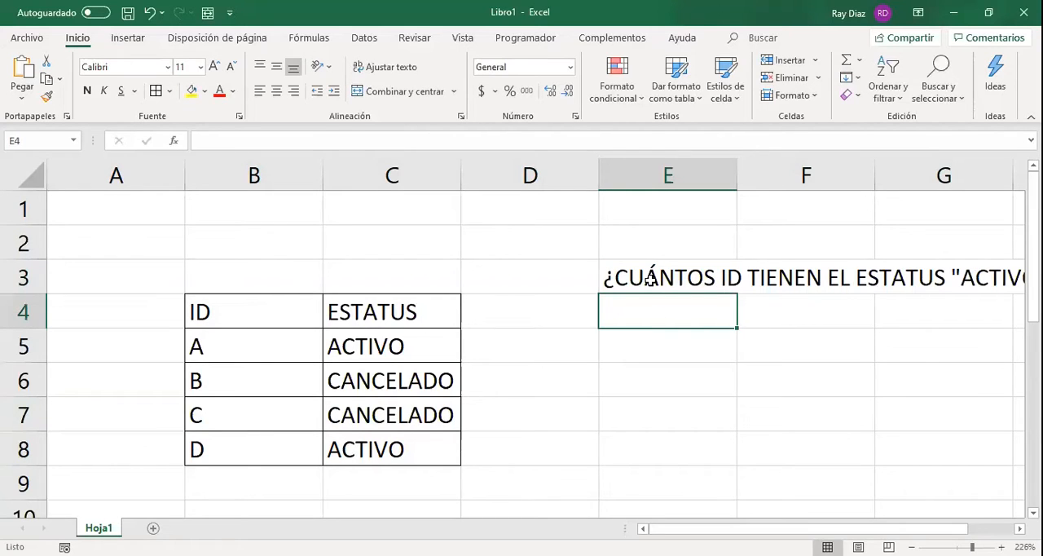
# Point out the ACTIVO cells C5 and C8, and enter the manual answer 2 in E4 below the question.
pyautogui.click(360, 335)
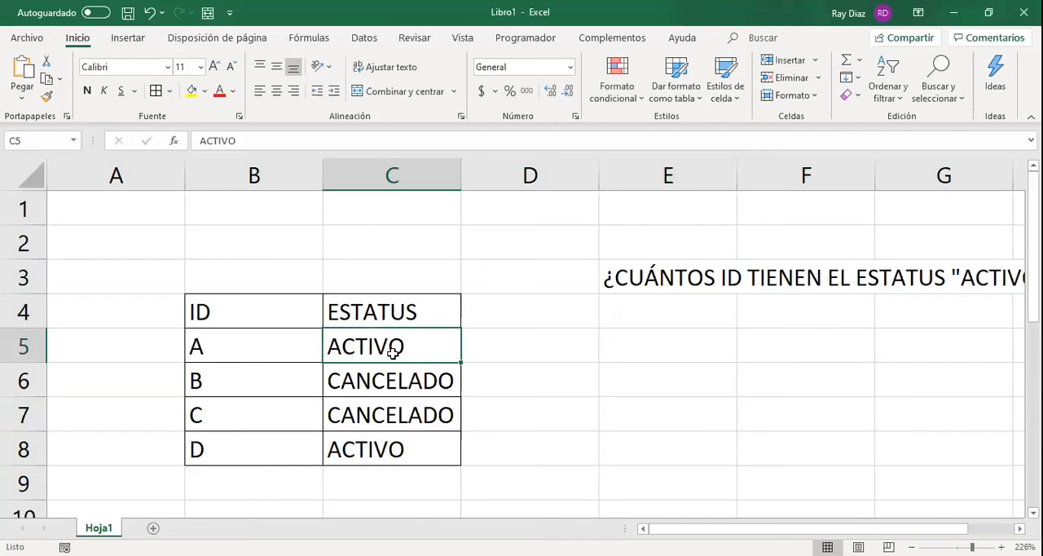
pyautogui.keyDown('ctrl'); pyautogui.click(404, 449); pyautogui.keyUp('ctrl')
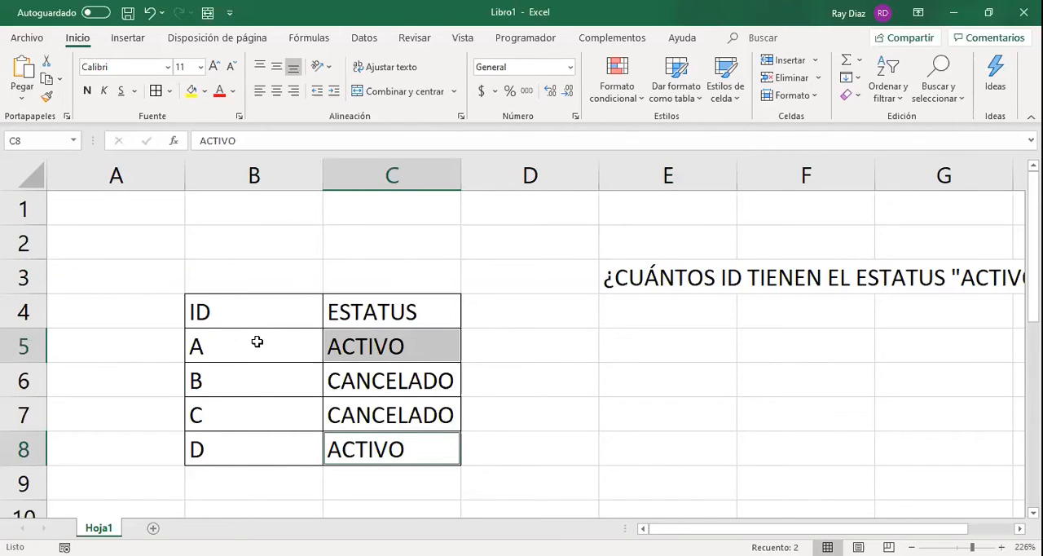
pyautogui.click(703, 316)
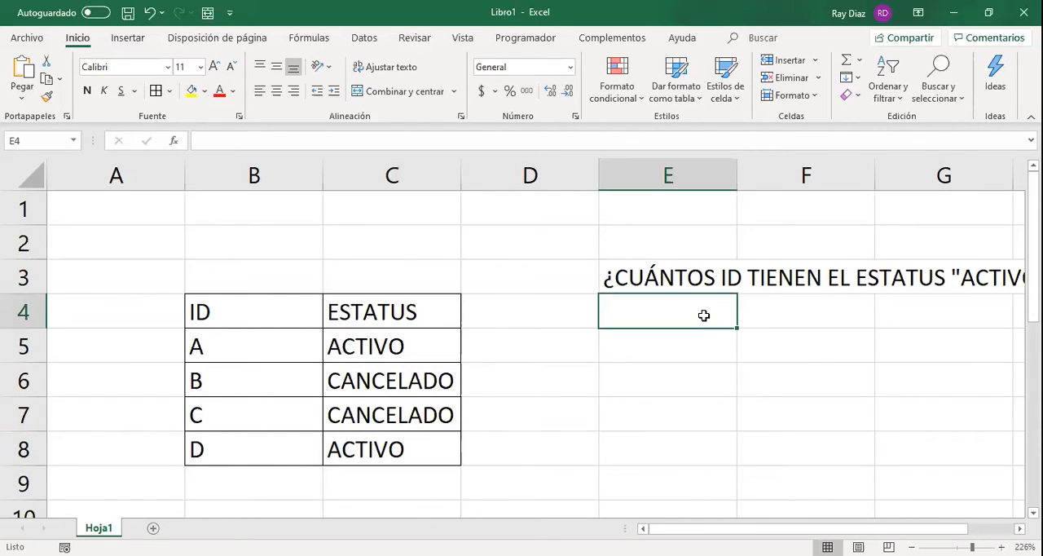
pyautogui.write('2')
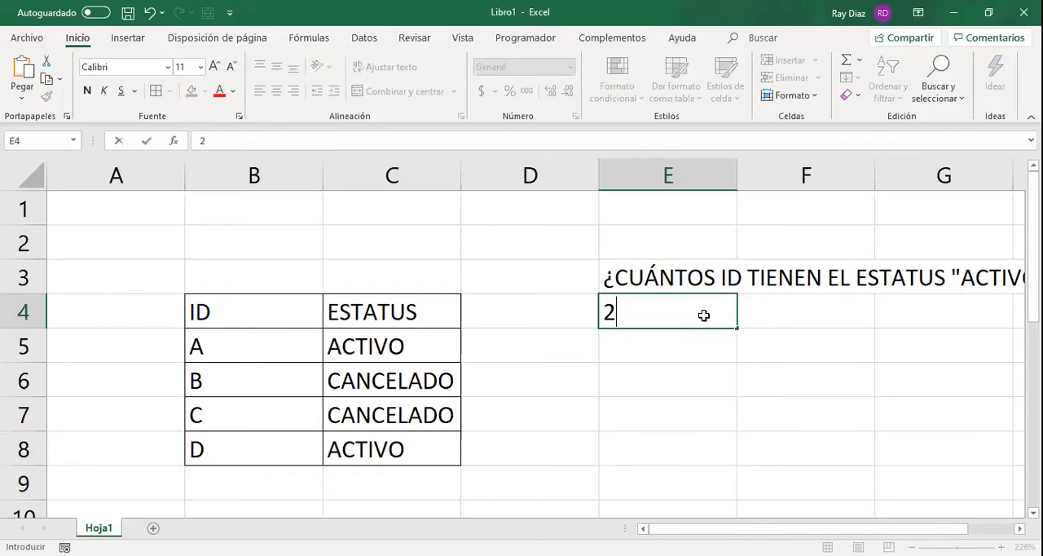
pyautogui.hotkey('ctrl', 'Return')
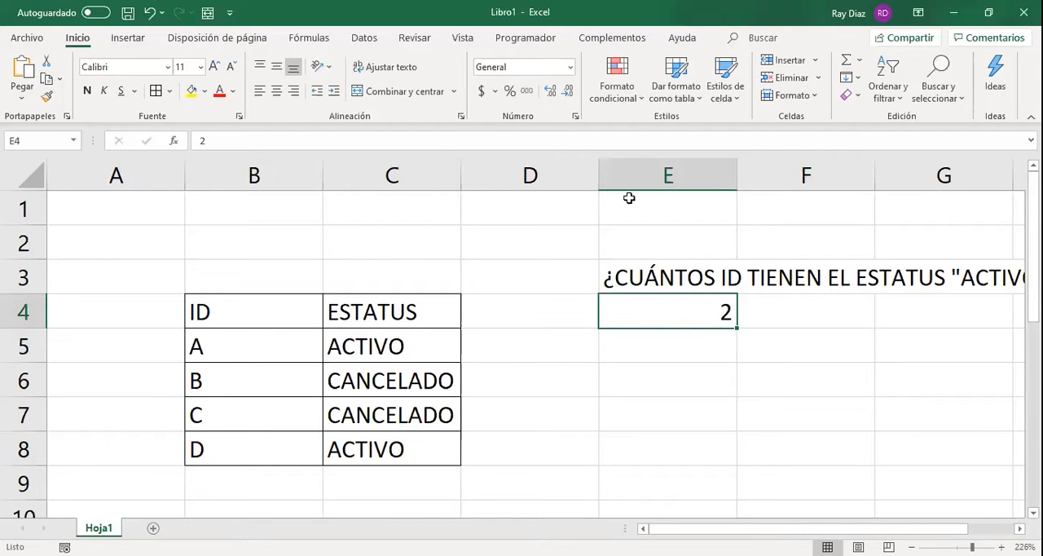
pyautogui.click(197, 140)
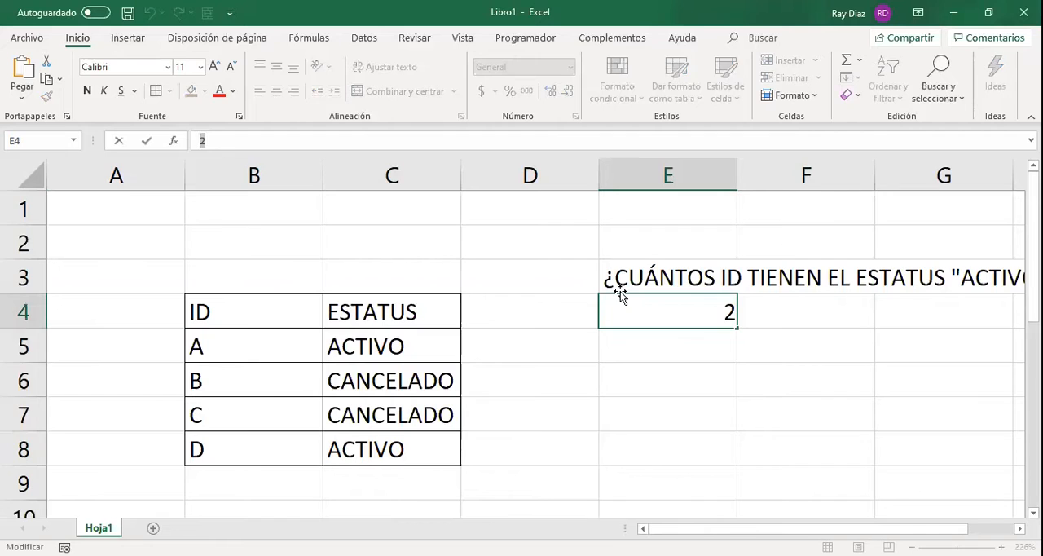
pyautogui.press('Return')
# Insert a new blank column at D, between the table and the question.
pyautogui.press('Up')
pyautogui.press('Right')
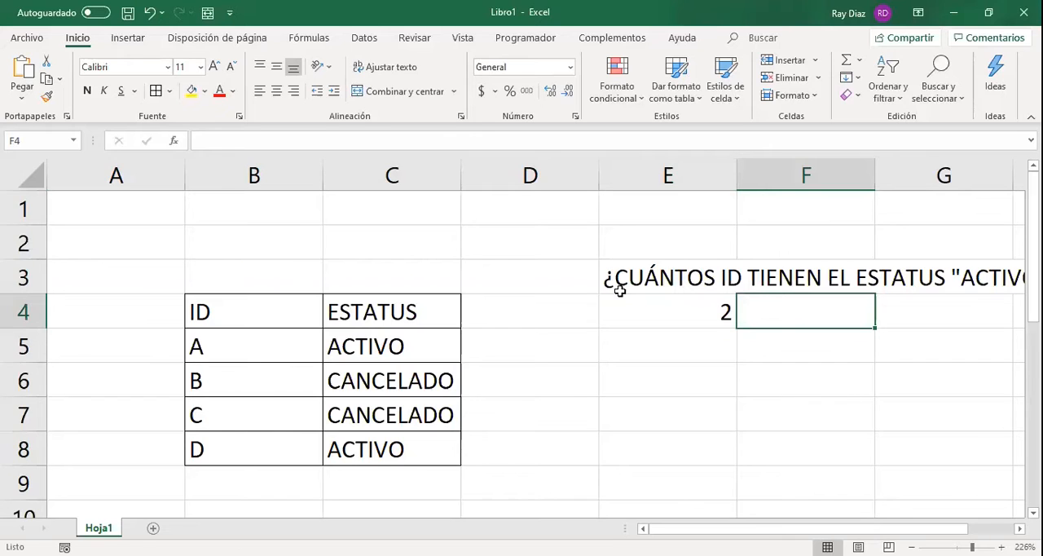
pyautogui.press('Left')
pyautogui.press('Left')
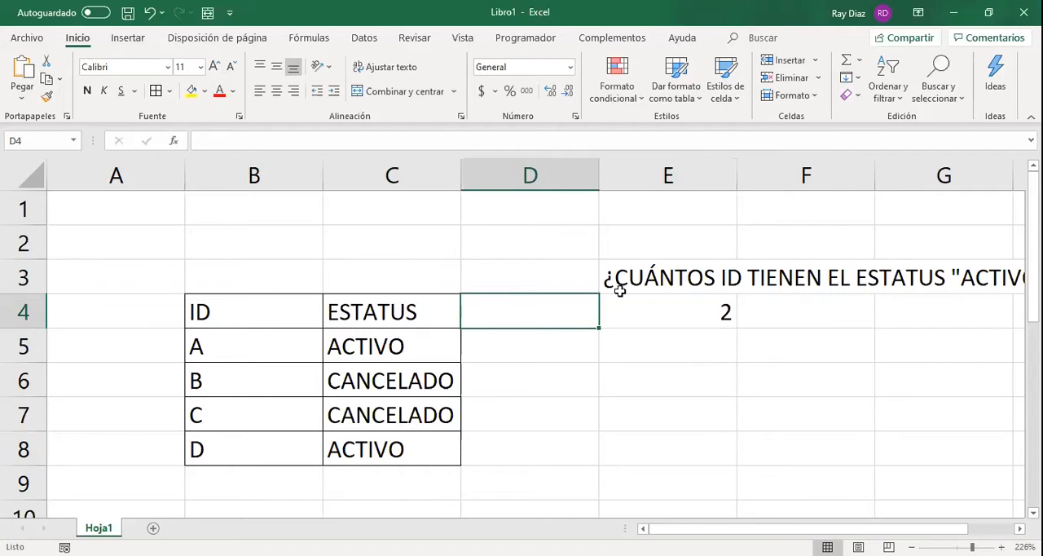
pyautogui.click(513, 177)
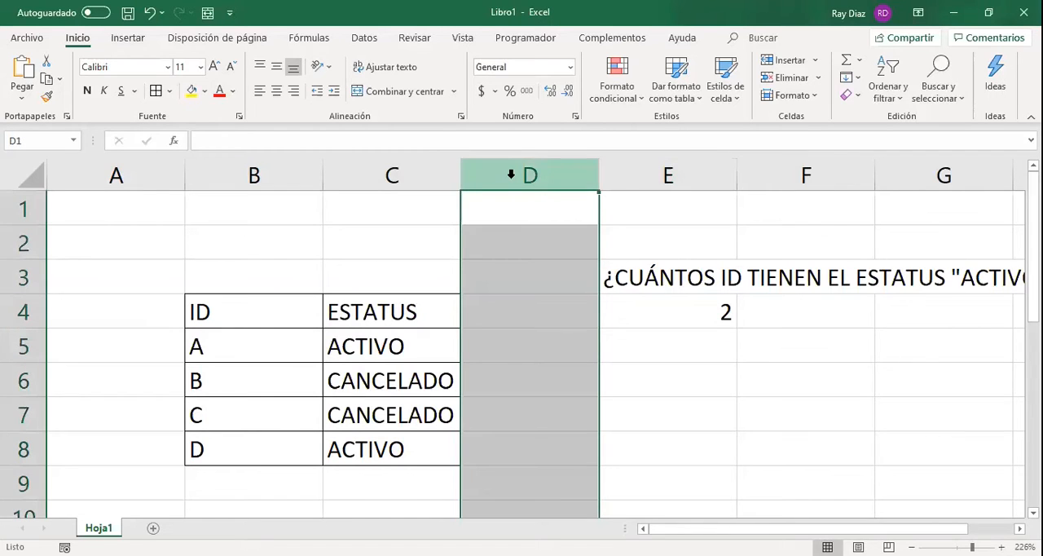
pyautogui.hotkey('ctrl', '+')
# Write a SI formula in D5 with the logical test C5="ACTIVO".
pyautogui.click(512, 326)
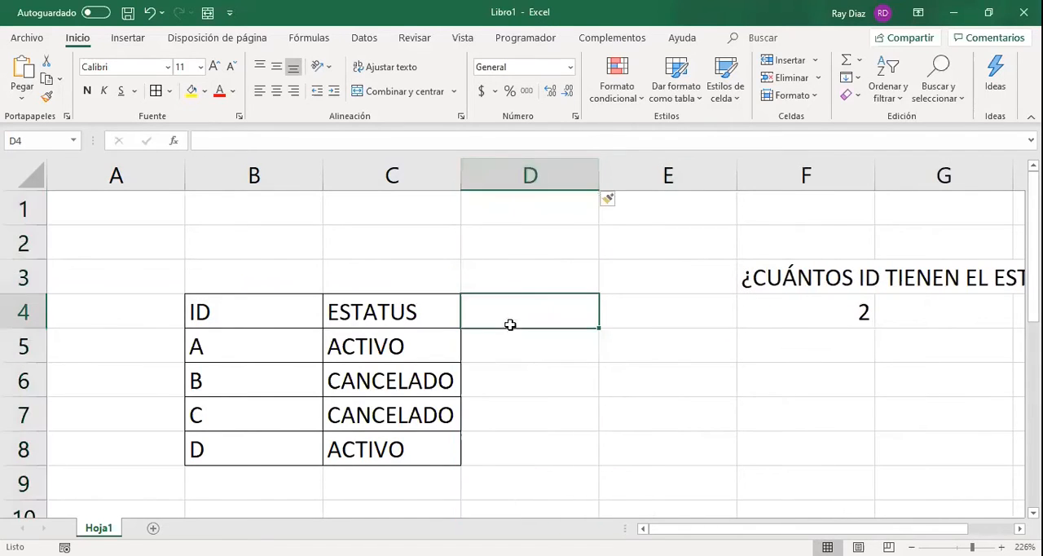
pyautogui.press('Down')
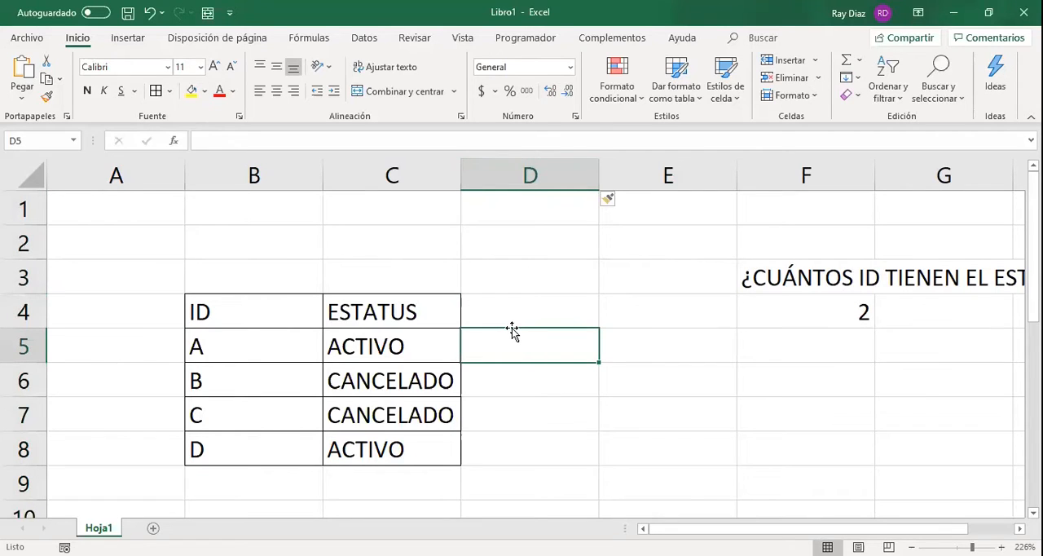
pyautogui.write('=')
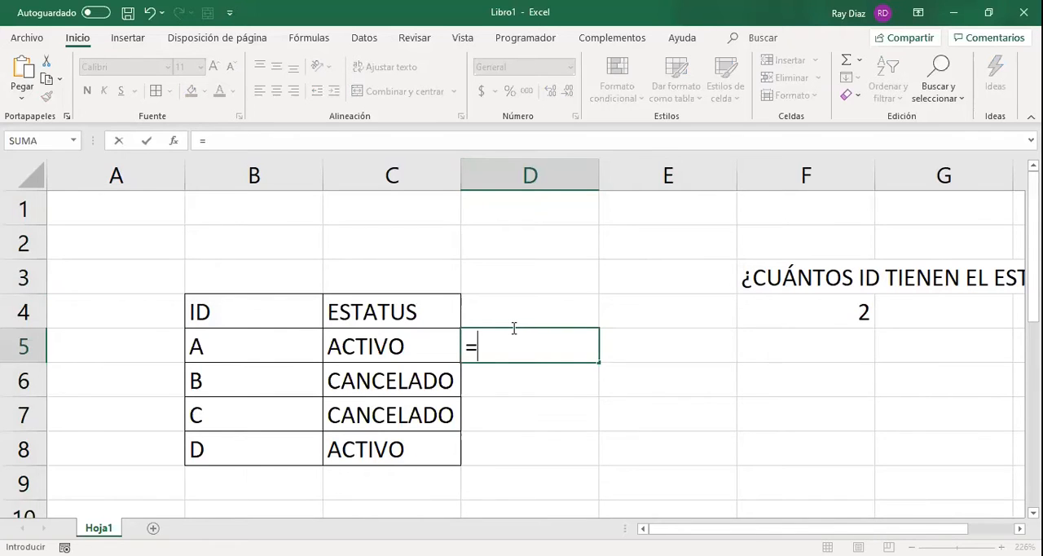
pyautogui.write('SI')
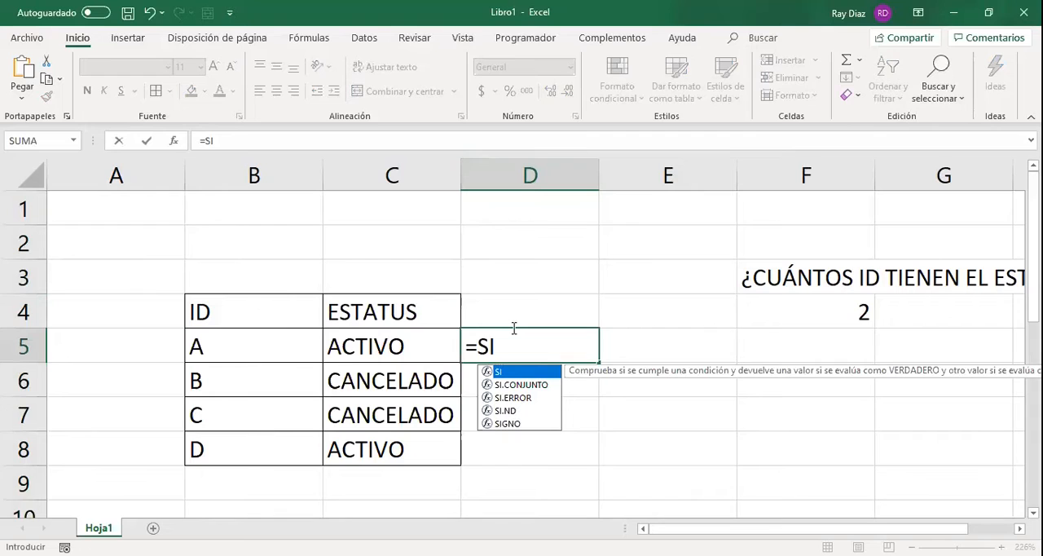
pyautogui.write('(')
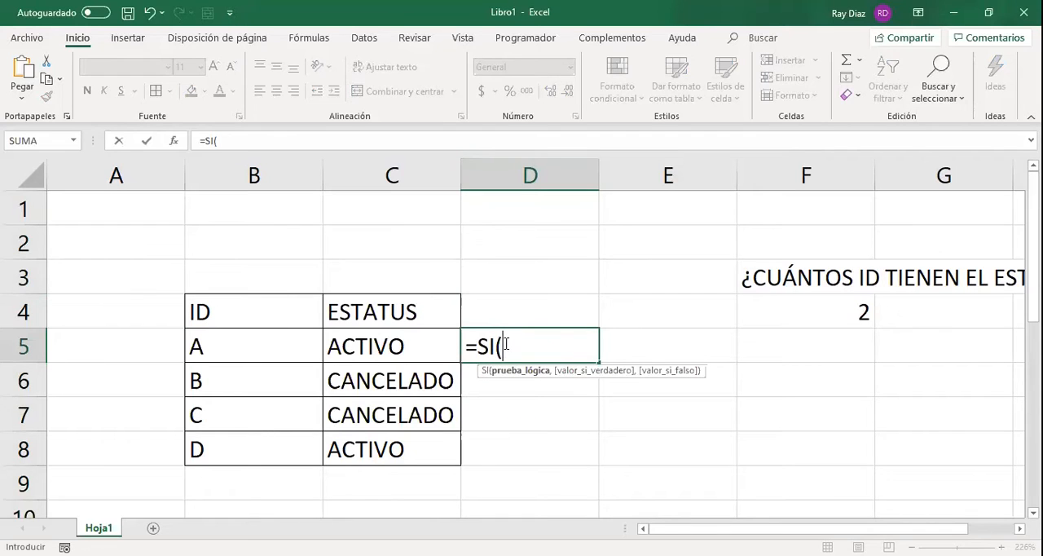
pyautogui.click(390, 348)
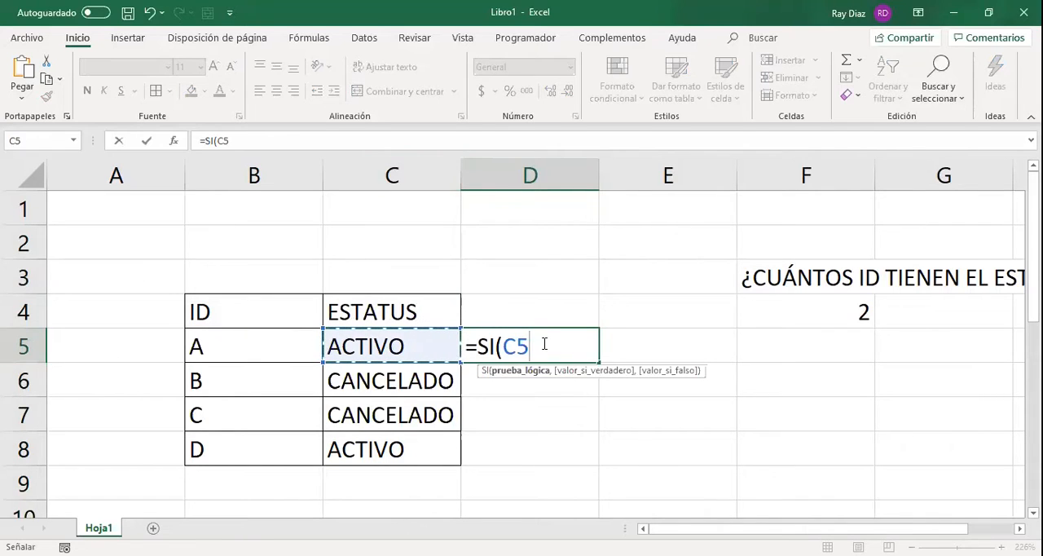
pyautogui.write('=')
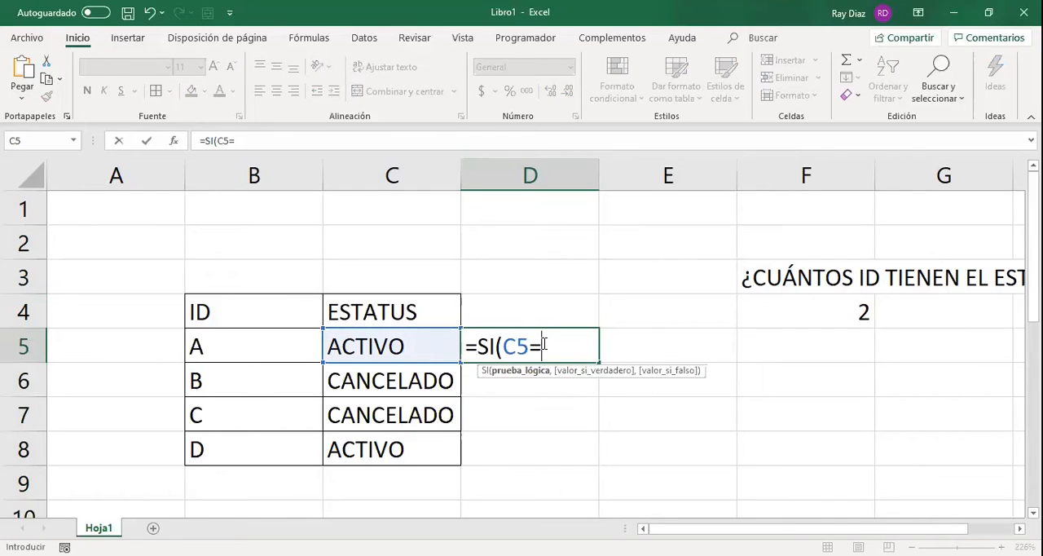
pyautogui.write('"ACTIVO')
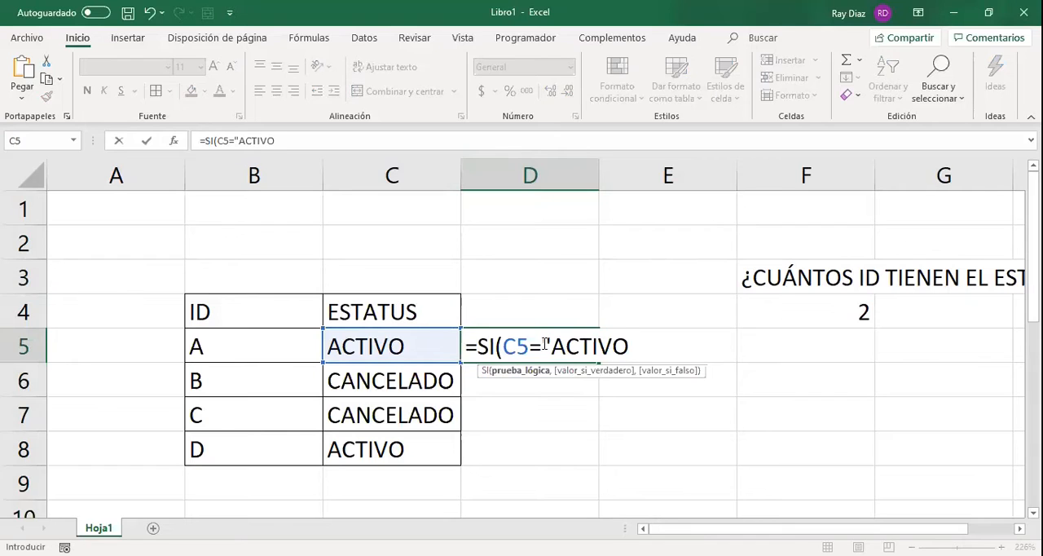
pyautogui.write('")')
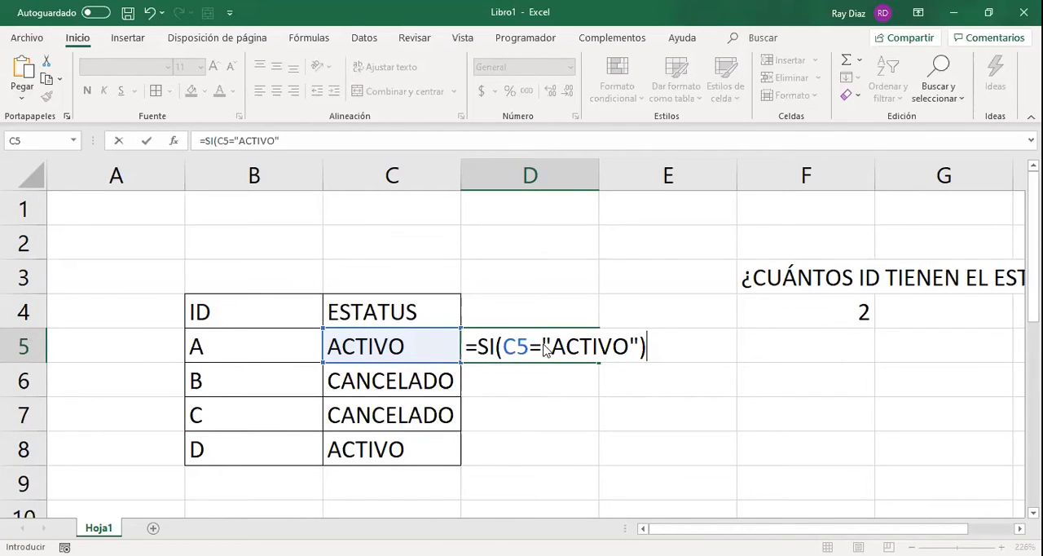
# Point out the "ACTIVO" criterion and complete the D5 formula as =SI(C5="ACTIVO",1,0).
pyautogui.moveTo(542, 347); pyautogui.dragTo(642, 345)
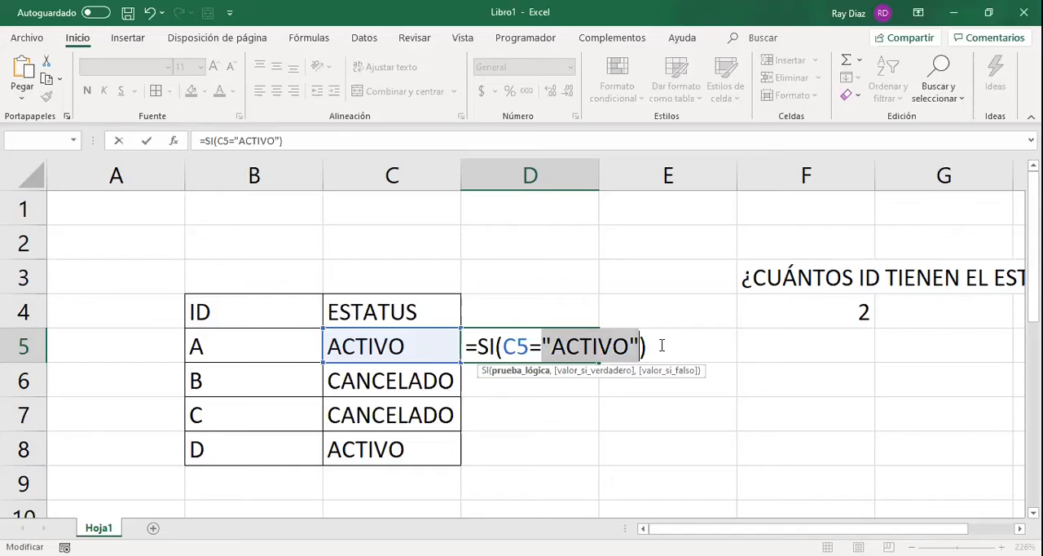
pyautogui.click(643, 345)
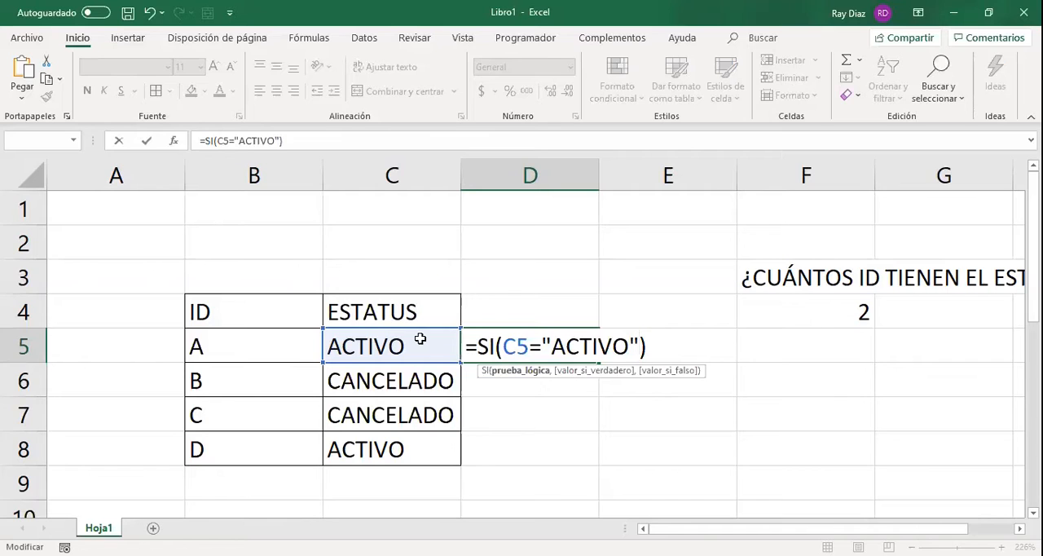
pyautogui.moveTo(542, 344); pyautogui.dragTo(635, 356)
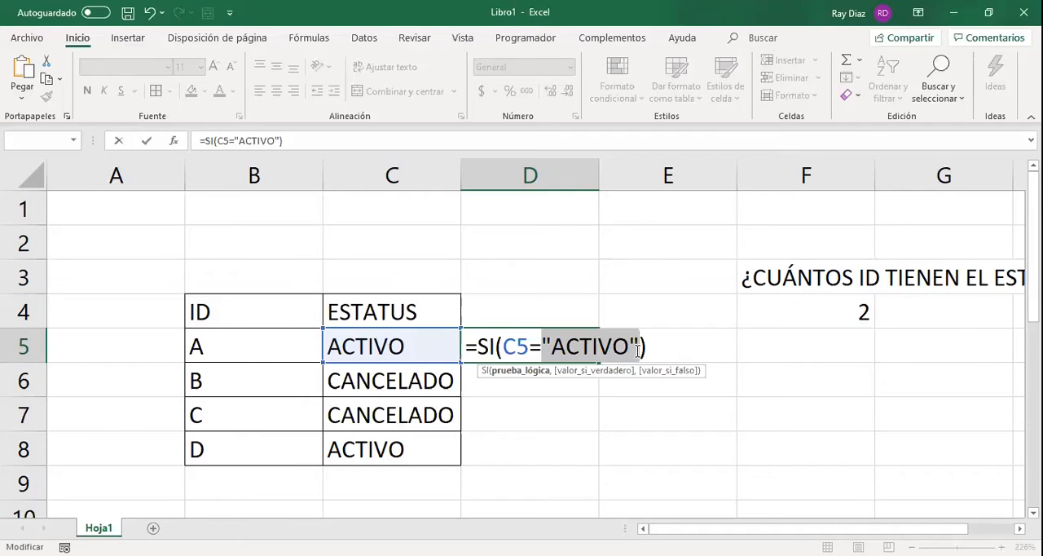
pyautogui.click(639, 350)
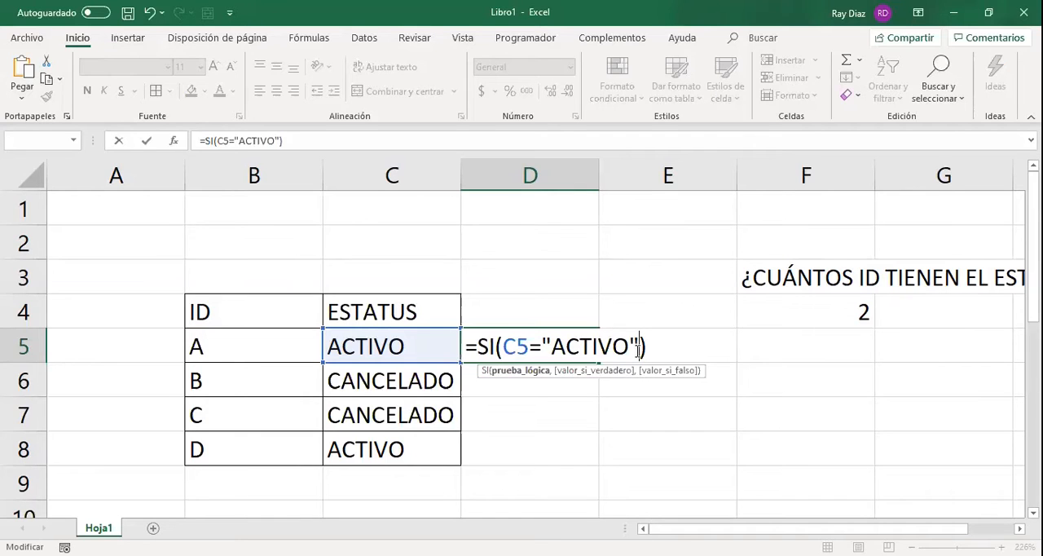
pyautogui.write(',')
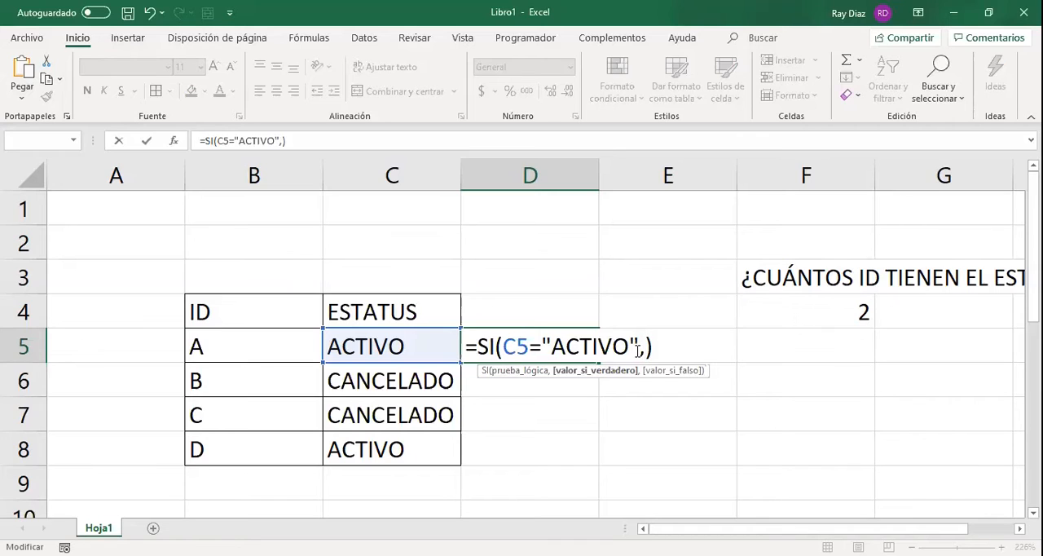
pyautogui.write('1')
pyautogui.write(',')
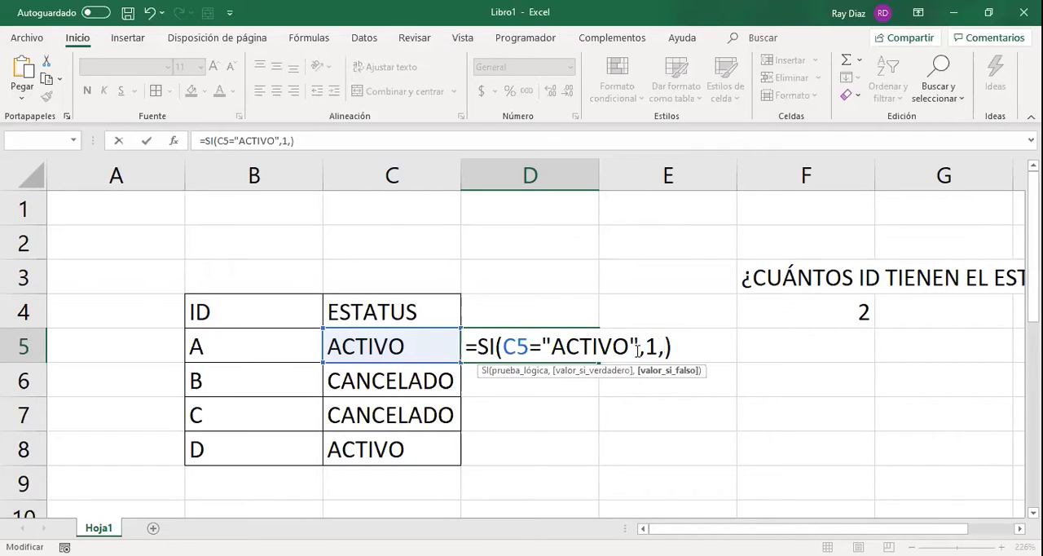
pyautogui.write('0')
pyautogui.click(343, 142)
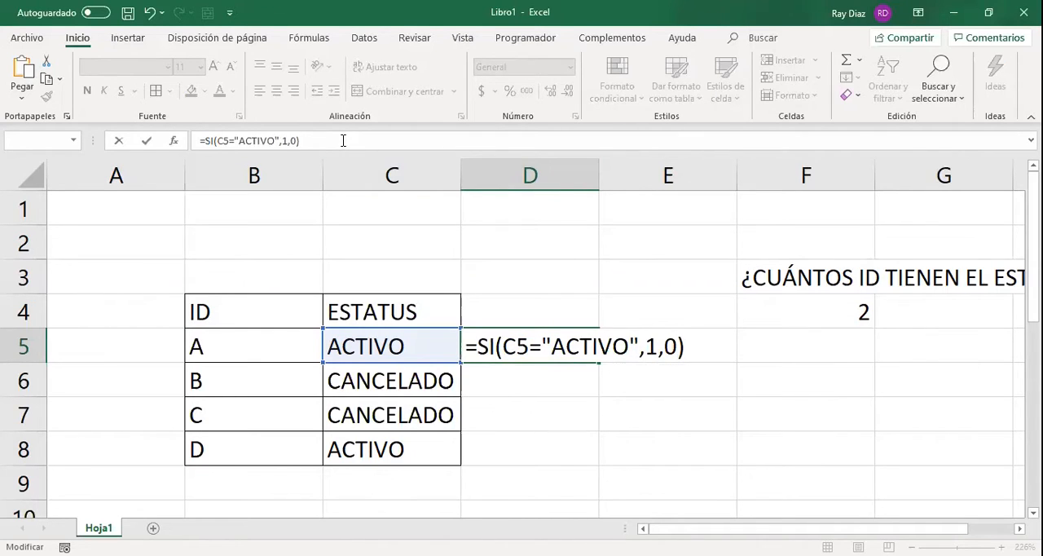
pyautogui.press('Return')
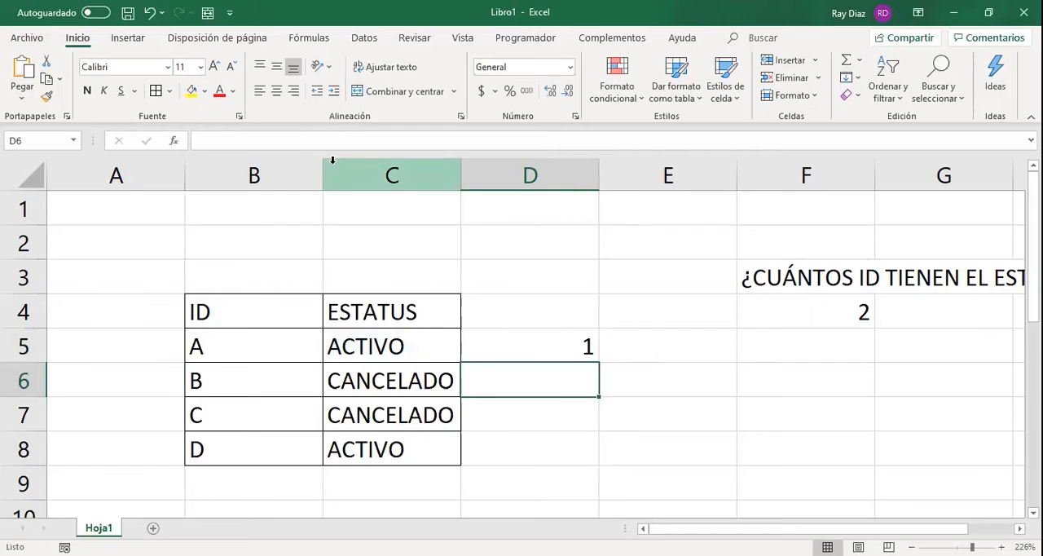
# Enter the header AUXILIAR in D4 and apply borders to all cells of D4:D8.
pyautogui.click(551, 296)
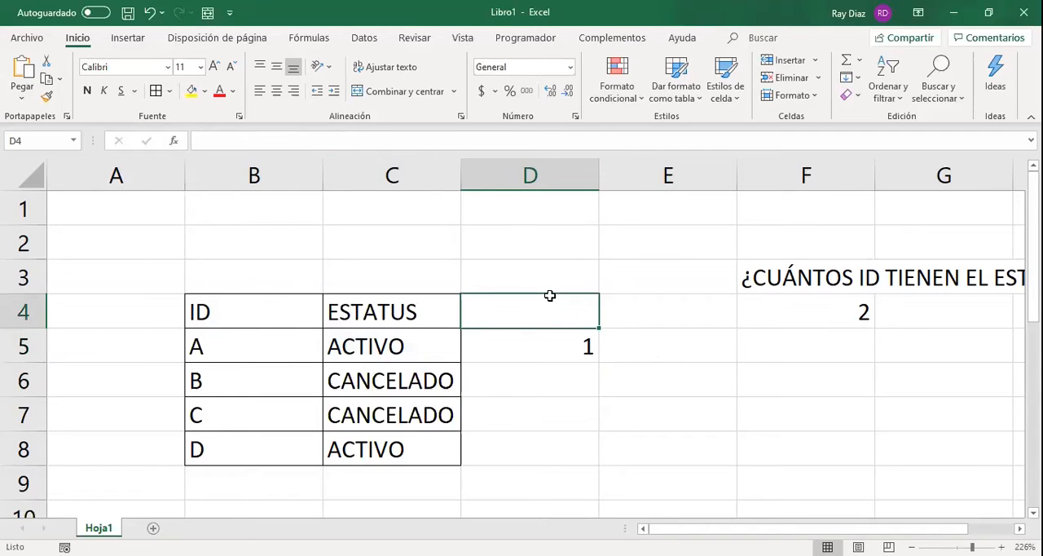
pyautogui.write('AUXILIAR')
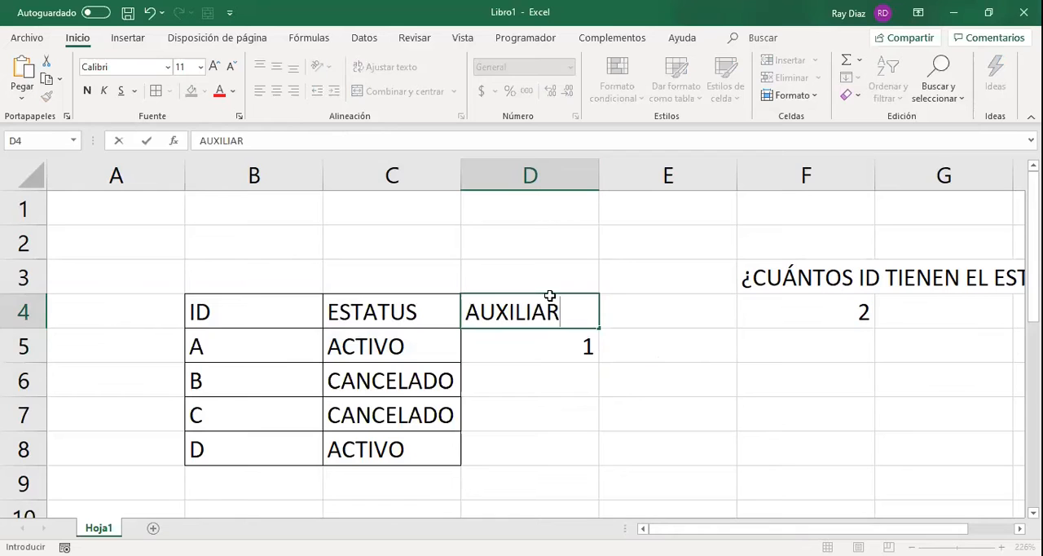
pyautogui.press('Return')
pyautogui.click(551, 296)
pyautogui.hotkey('shift', 'Down')
pyautogui.hotkey('shift', 'Down')
pyautogui.hotkey('shift', 'Down')
pyautogui.hotkey('shift', 'Down')
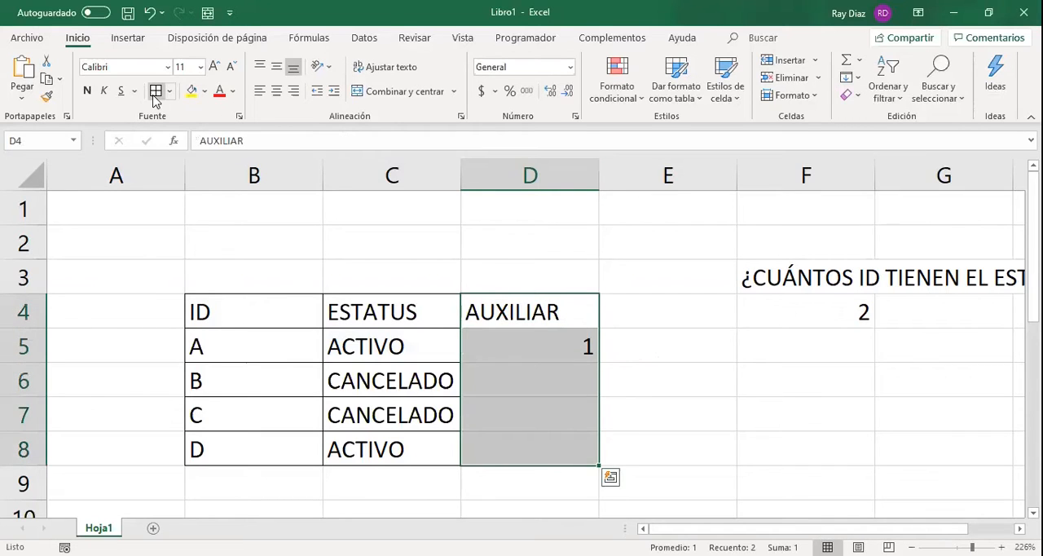
# Copy the AUXILIAR formula cell D5 and paste only its value (Valores) into D6.
pyautogui.click(526, 357)
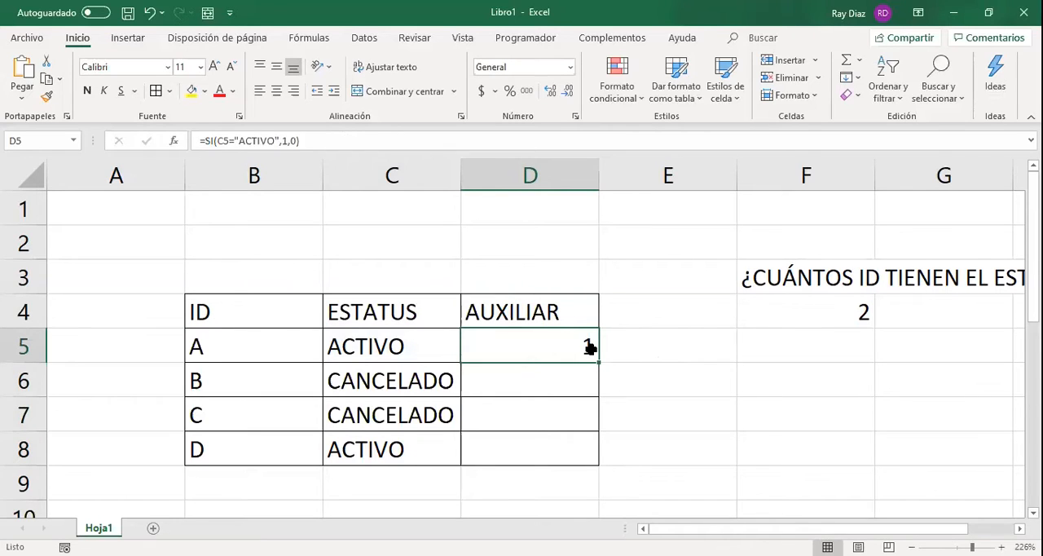
pyautogui.hotkey('ctrl', 'c')
pyautogui.press('Down')
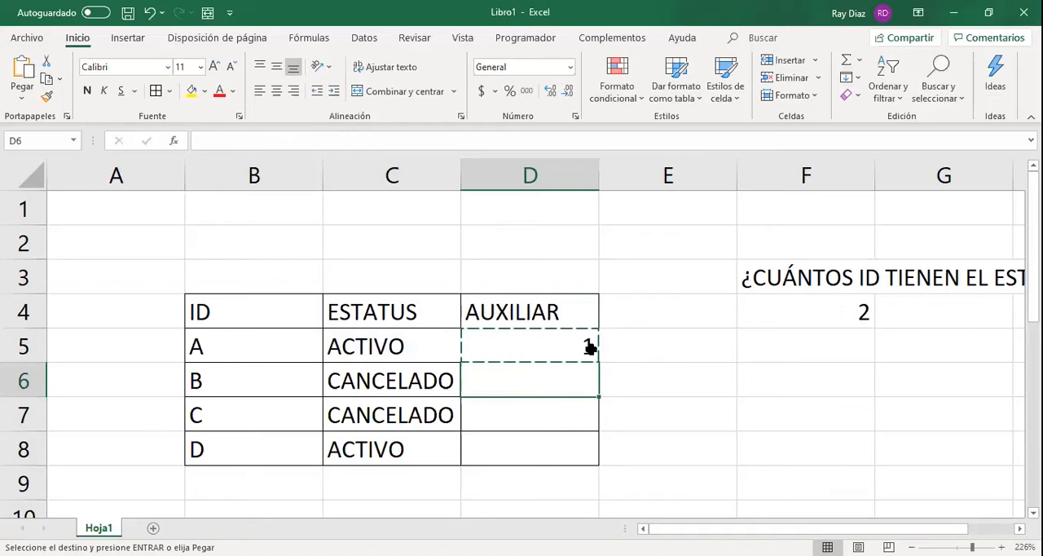
pyautogui.hotkey('ctrl', 'alt', 'v')
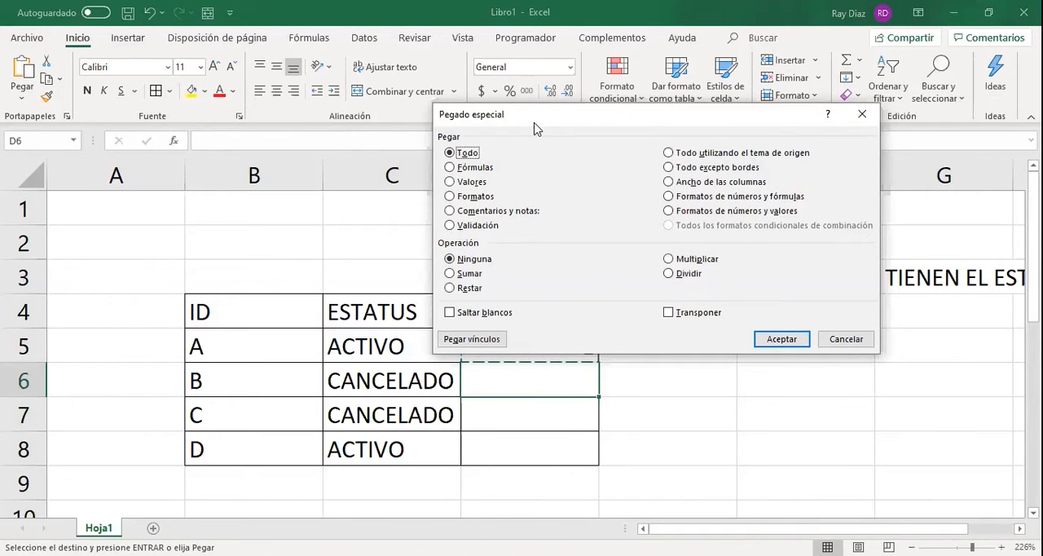
pyautogui.click(474, 183)
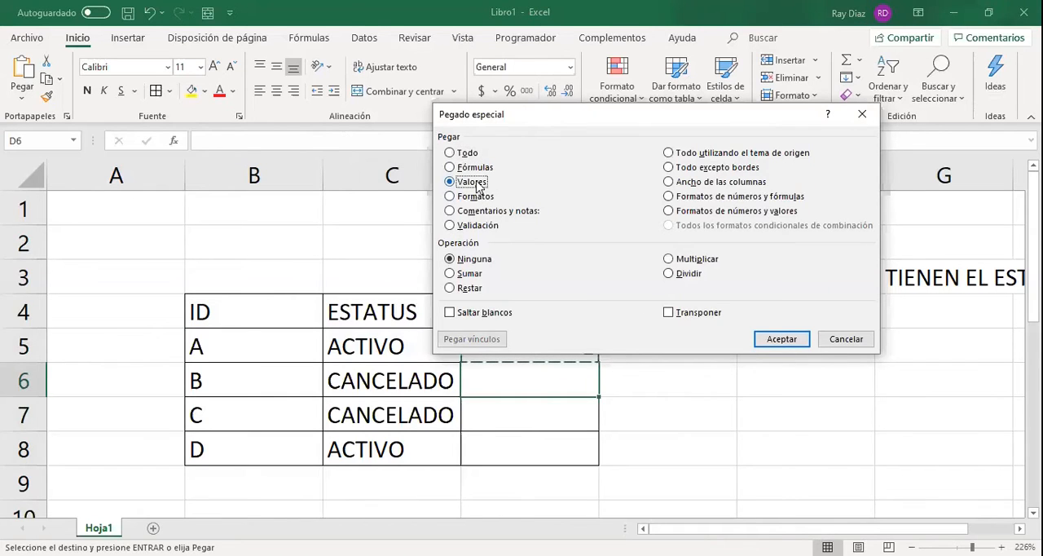
pyautogui.click(778, 339)
pyautogui.press('Down')
pyautogui.press('Up')
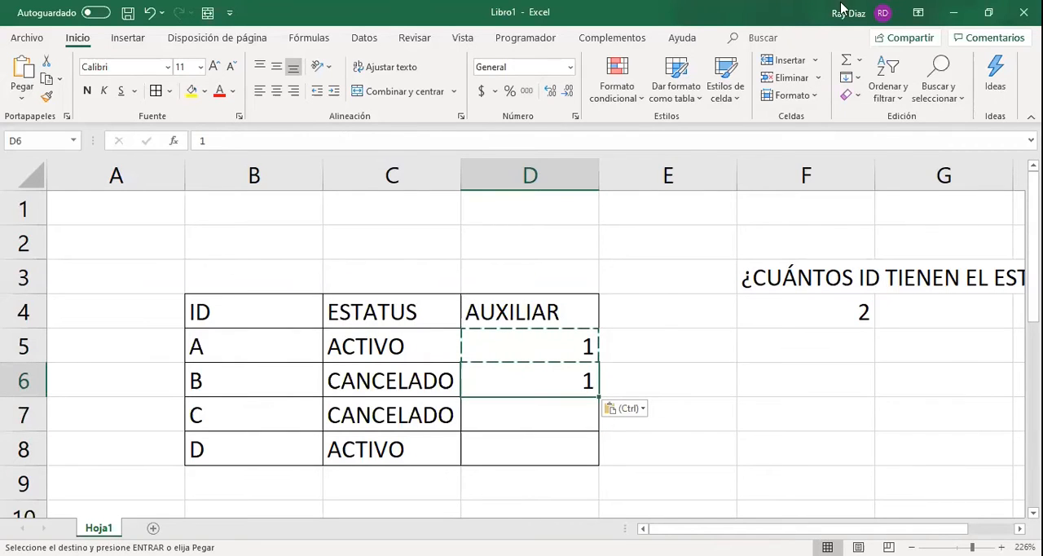
# Replace the content of D6 by pasting only the formula (Fórmulas) copied from D5.
pyautogui.hotkey('ctrl', 'alt', 'v')
pyautogui.click(459, 167)
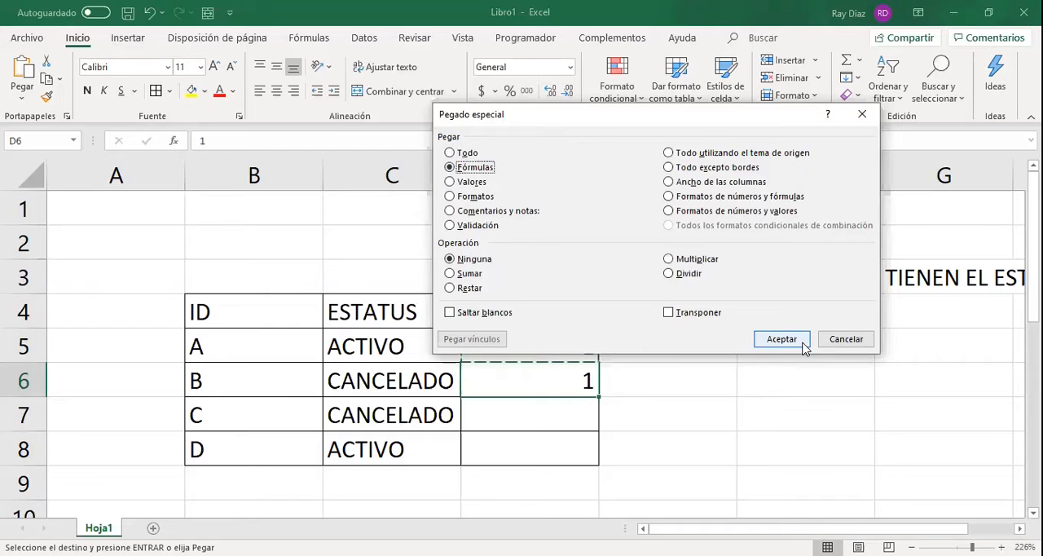
pyautogui.click(802, 340)
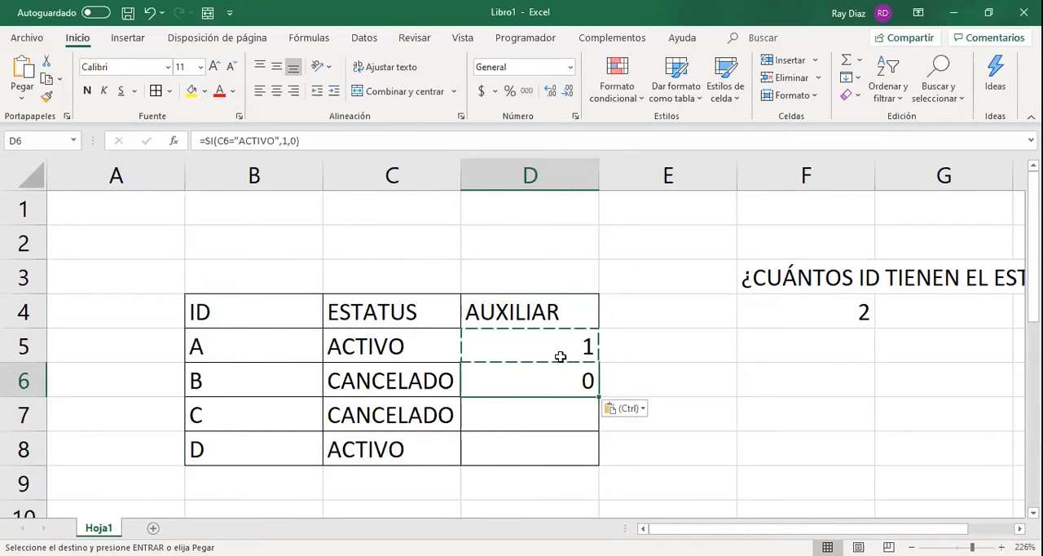
# Compare the cell references used by the SI formulas in D6 and D5.
pyautogui.press('F2')
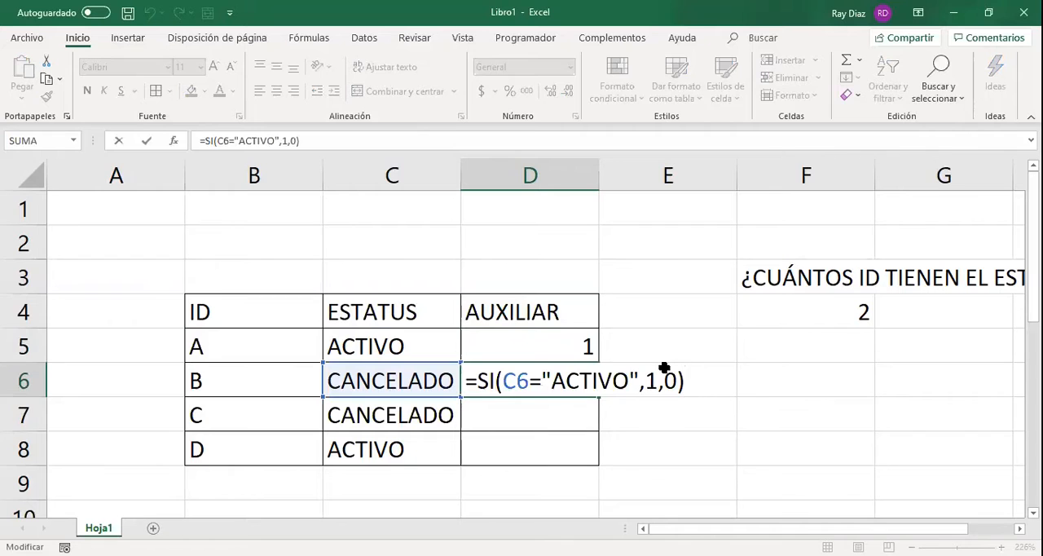
pyautogui.hotkey('ctrl', 'Return')
pyautogui.press('Up')
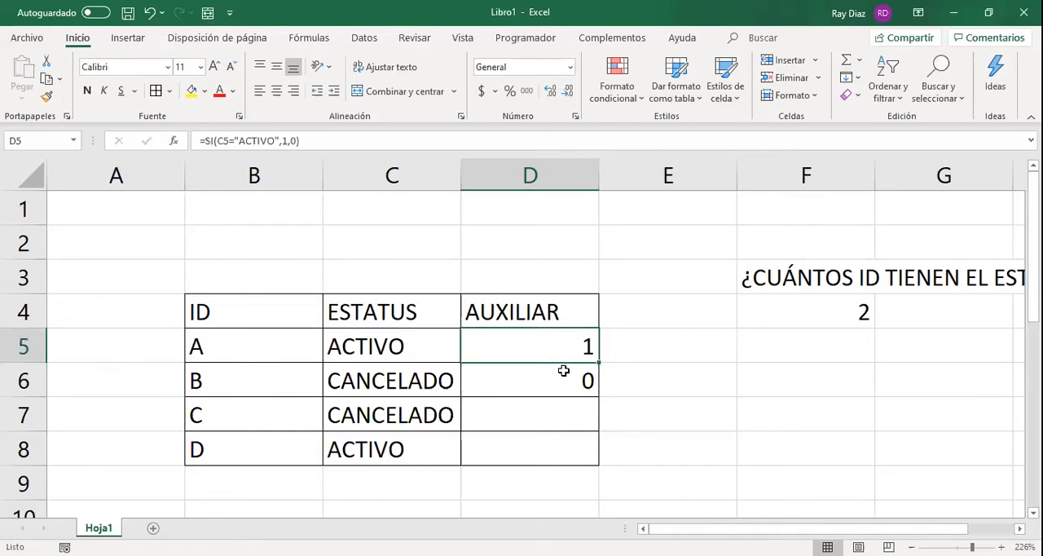
pyautogui.click(564, 371)
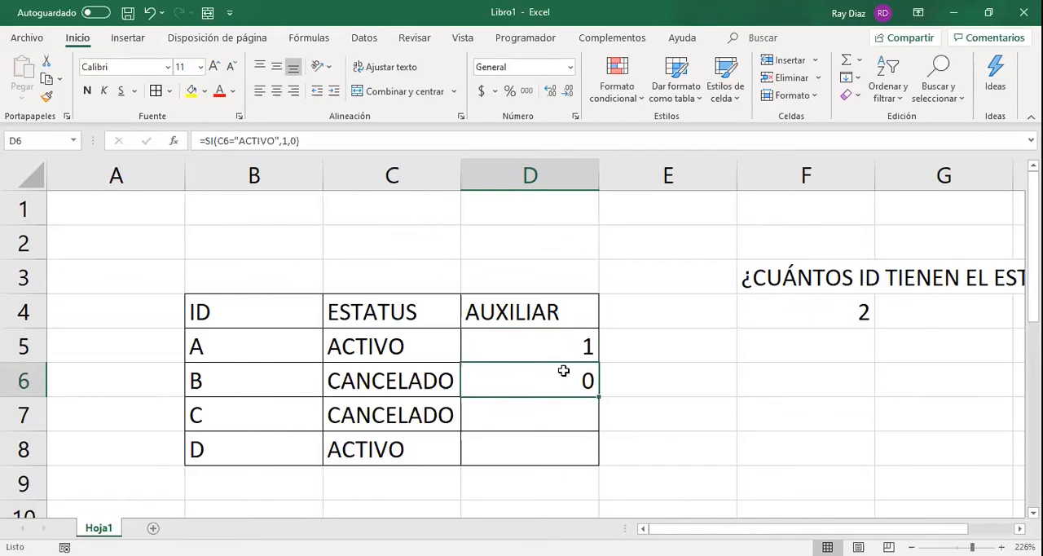
pyautogui.press('Up')
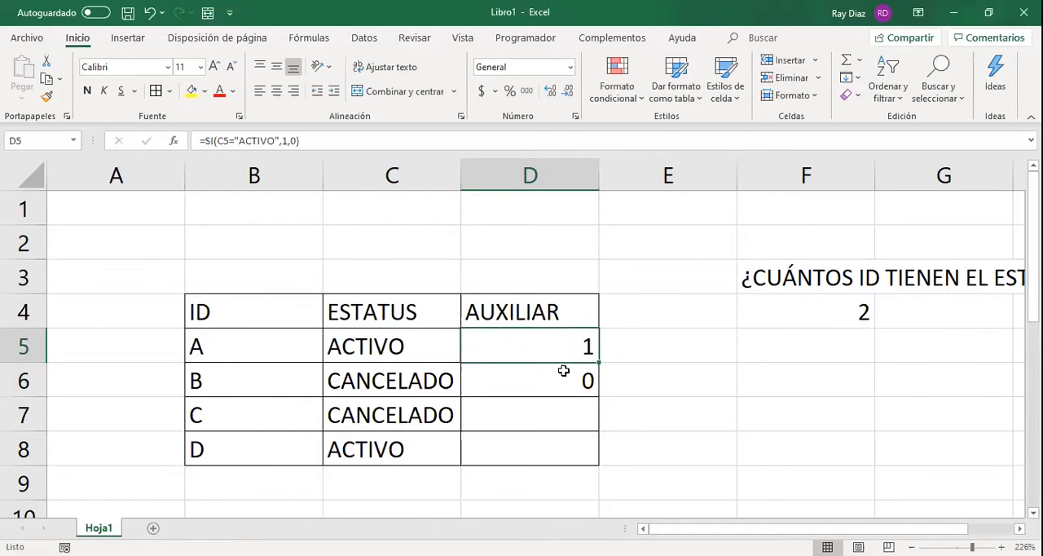
# Copy the formula in D6 and paste it into D7 with the Fórmulas option of Paste Special.
pyautogui.press('Down')
pyautogui.hotkey('ctrl', 'c')
pyautogui.press('Down')
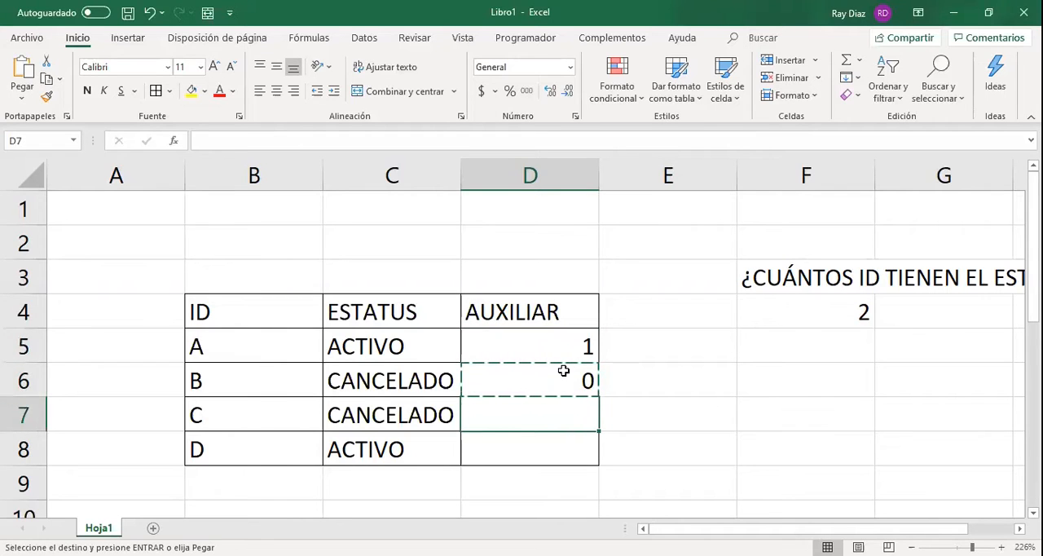
pyautogui.hotkey('ctrl', 'alt', 'v')
pyautogui.click(485, 197)
pyautogui.click(472, 167)
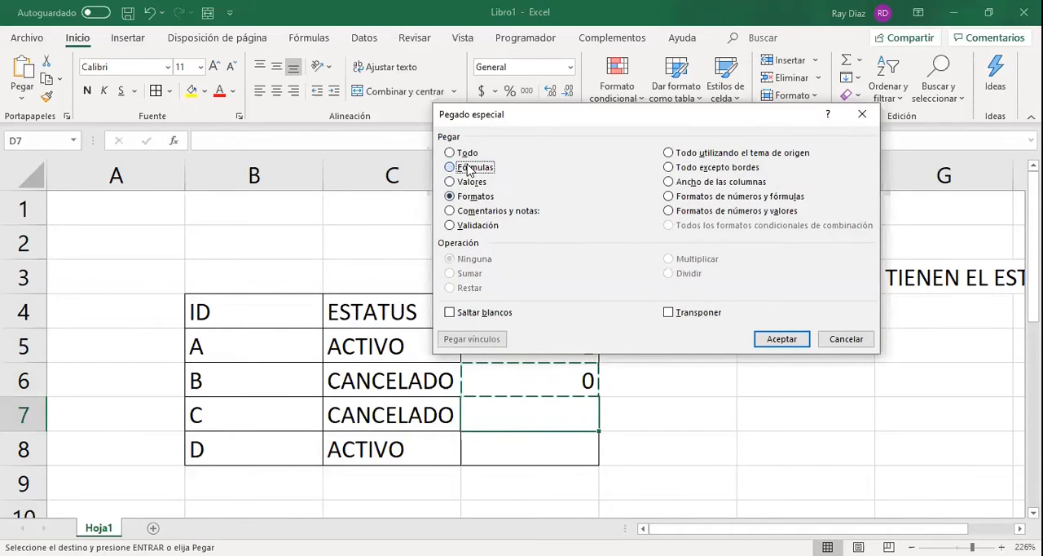
pyautogui.click(767, 341)
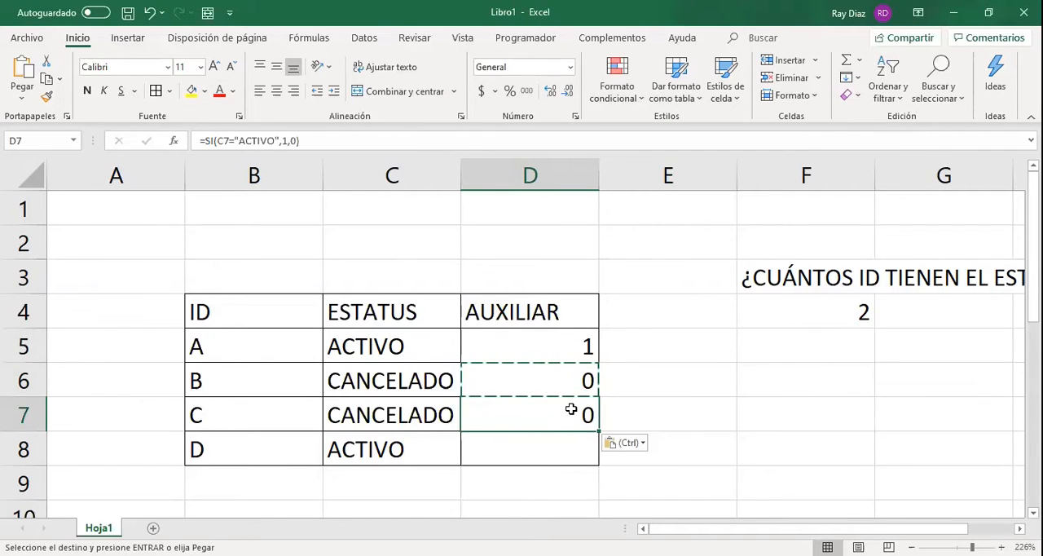
# Inspect the cell reference in the D7 formula and compare it with the formula in D5.
pyautogui.press('F2')
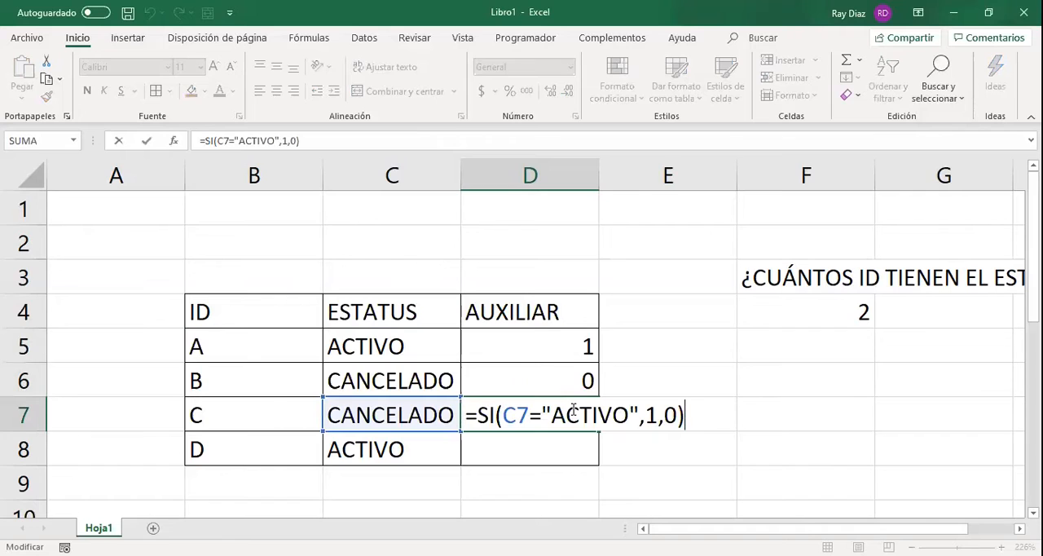
pyautogui.click(532, 415)
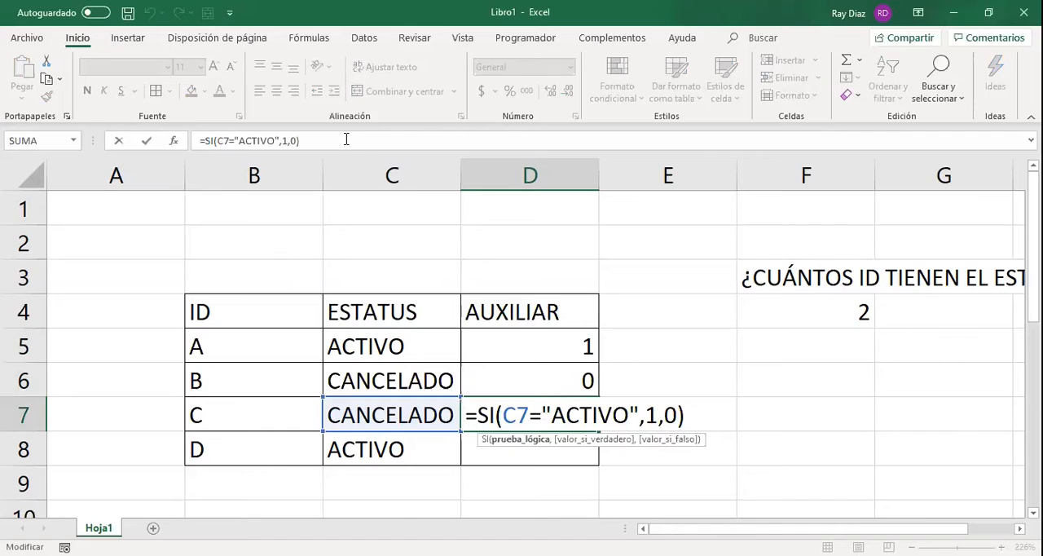
pyautogui.press('Return')
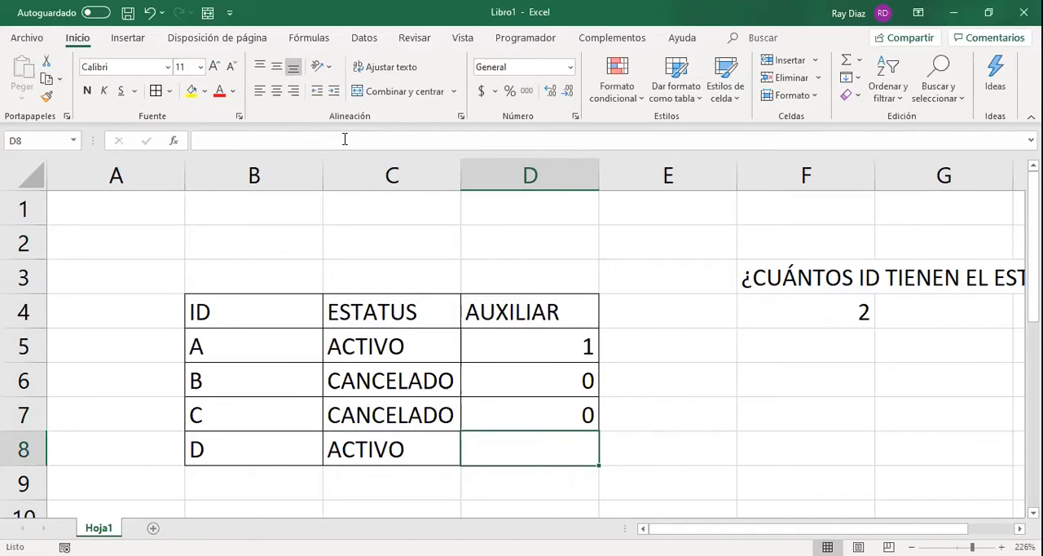
pyautogui.click(577, 342)
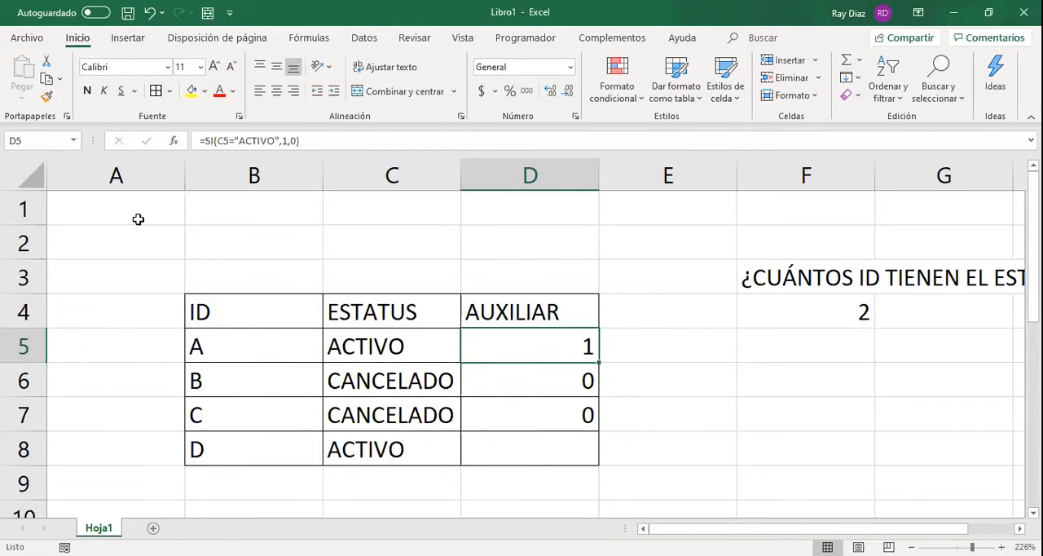
# Show the sheet's grid structure by selecting column A, row 1 and the whole sheet.
pyautogui.click(140, 155)
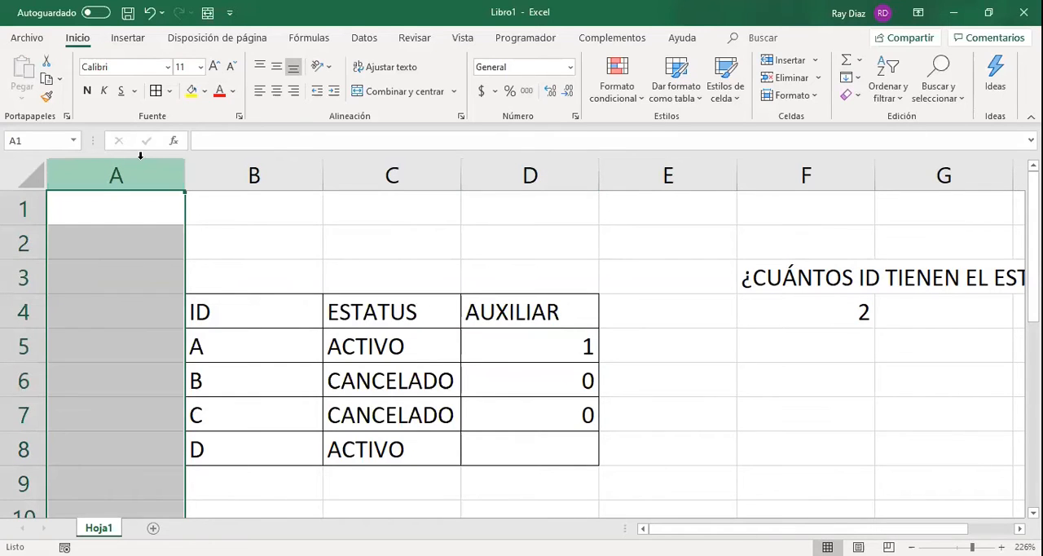
pyautogui.click(38, 205)
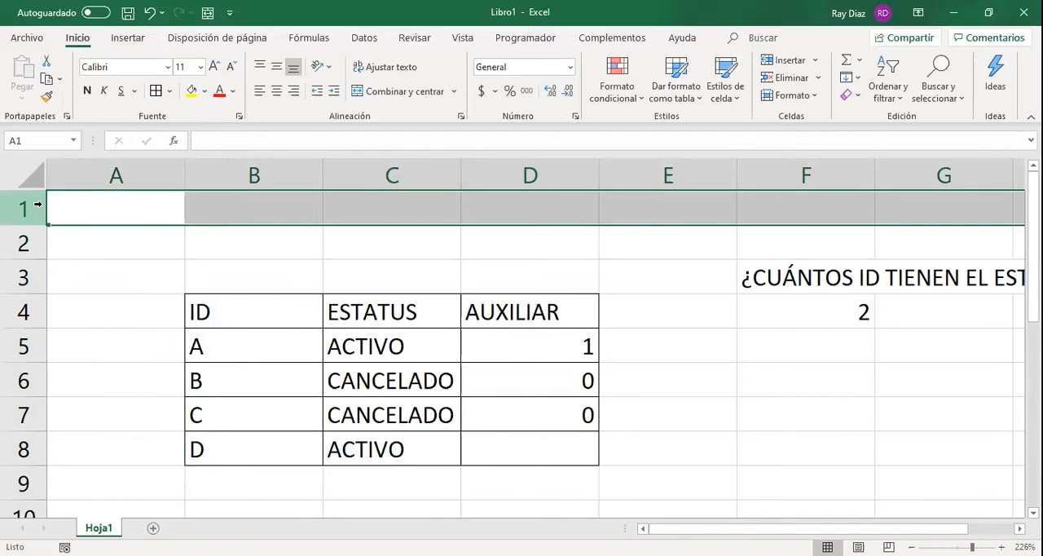
pyautogui.click(33, 177)
pyautogui.scroll(-6, 107, 338)
pyautogui.scroll(6, 108, 337)
# Highlight columns A, B, C and D one after another to explain how columns are identified.
pyautogui.click(140, 160)
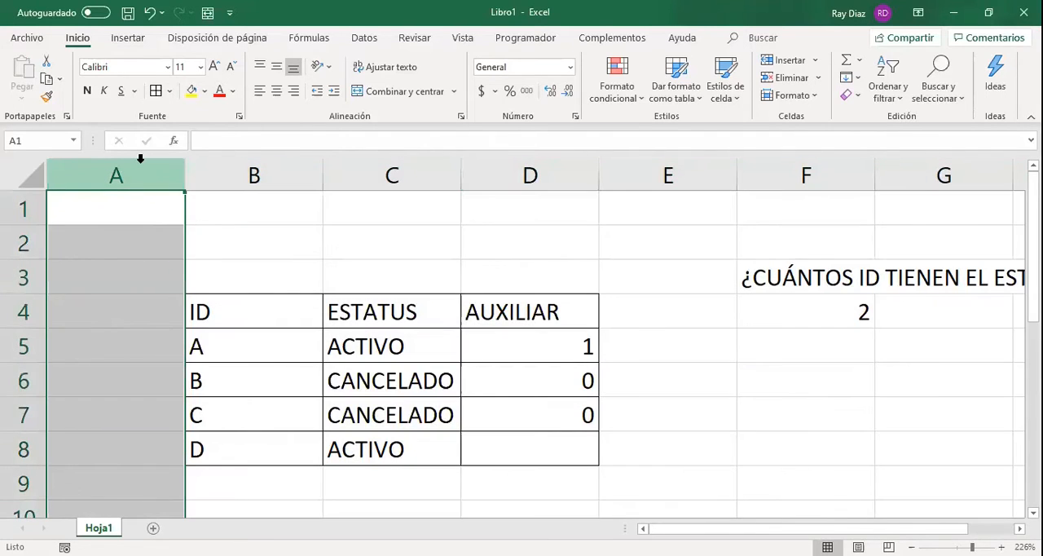
pyautogui.click(207, 173)
pyautogui.click(378, 164)
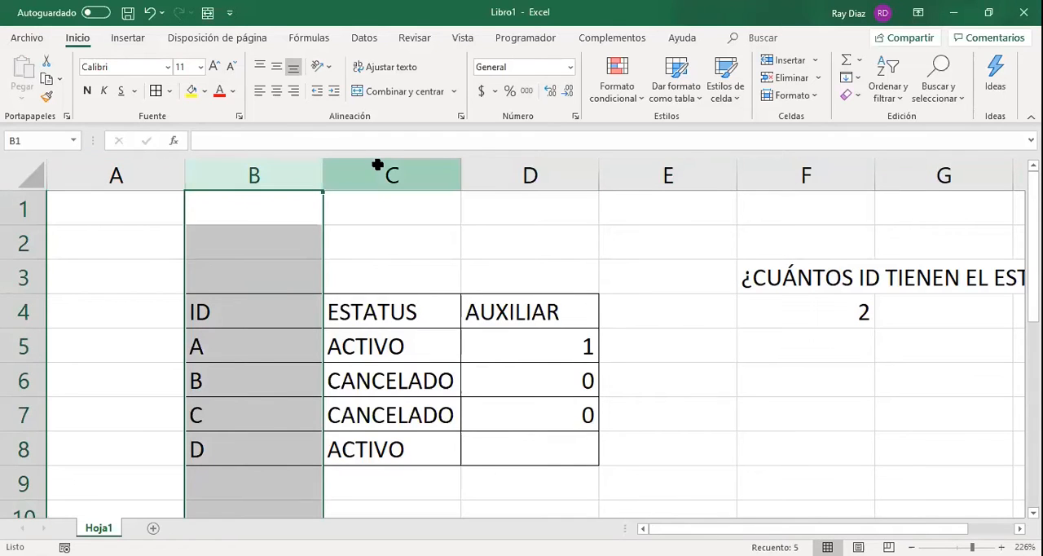
pyautogui.click(469, 165)
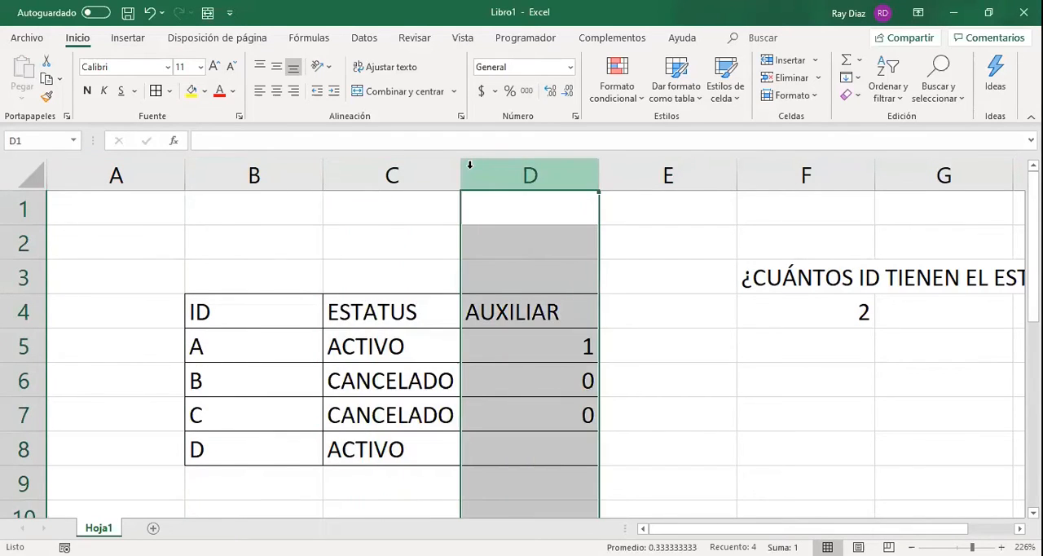
pyautogui.click(152, 176)
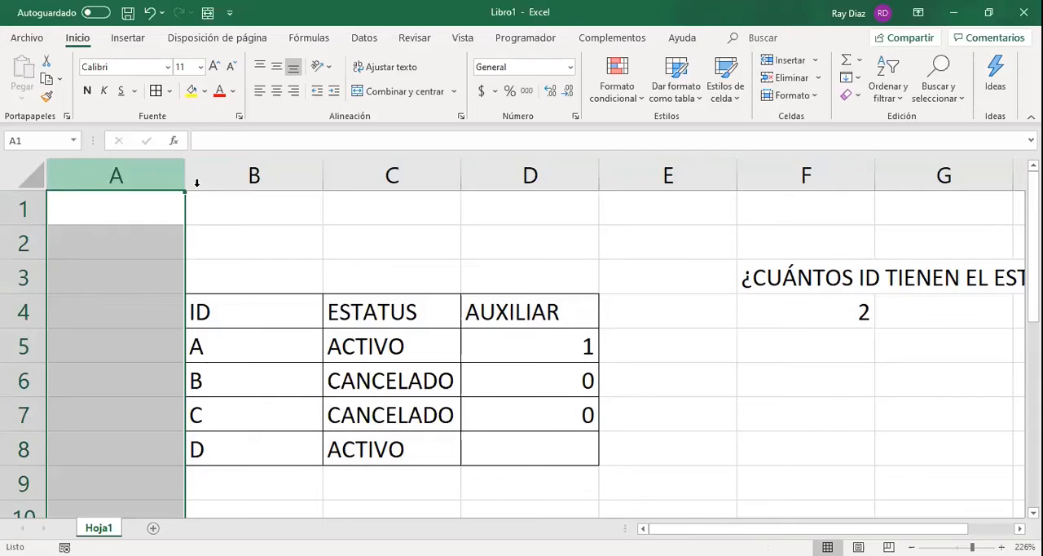
pyautogui.click(229, 172)
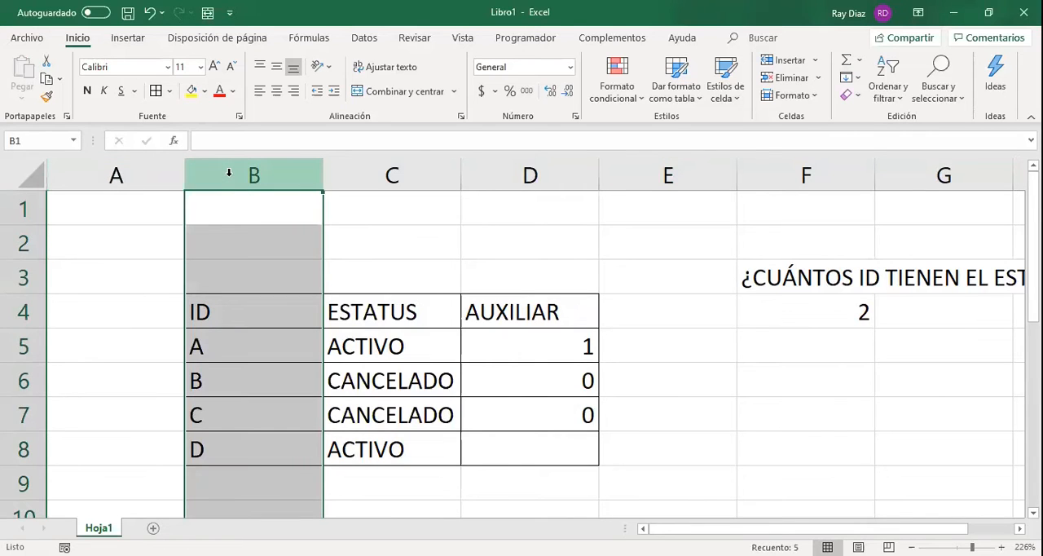
pyautogui.click(356, 168)
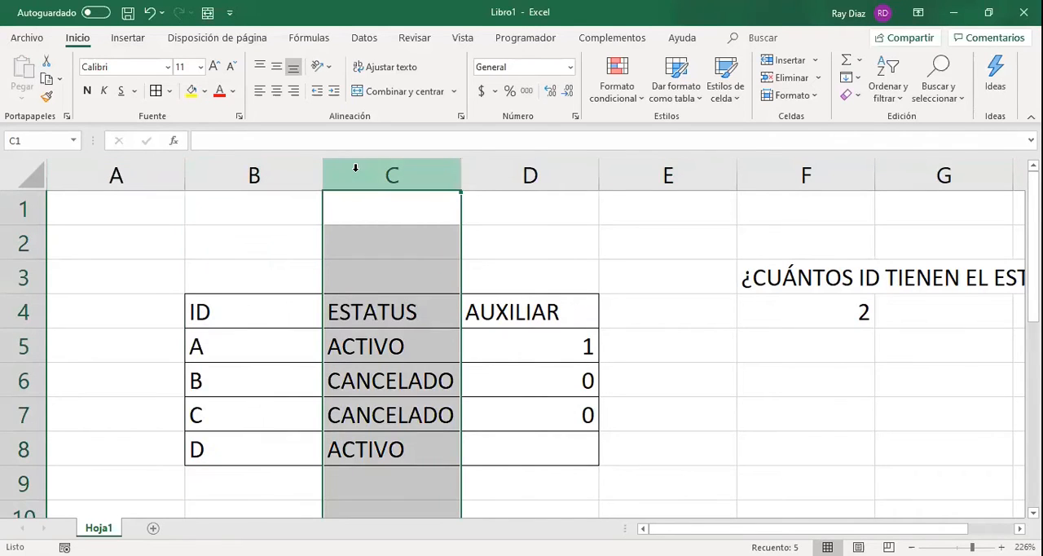
pyautogui.click(492, 165)
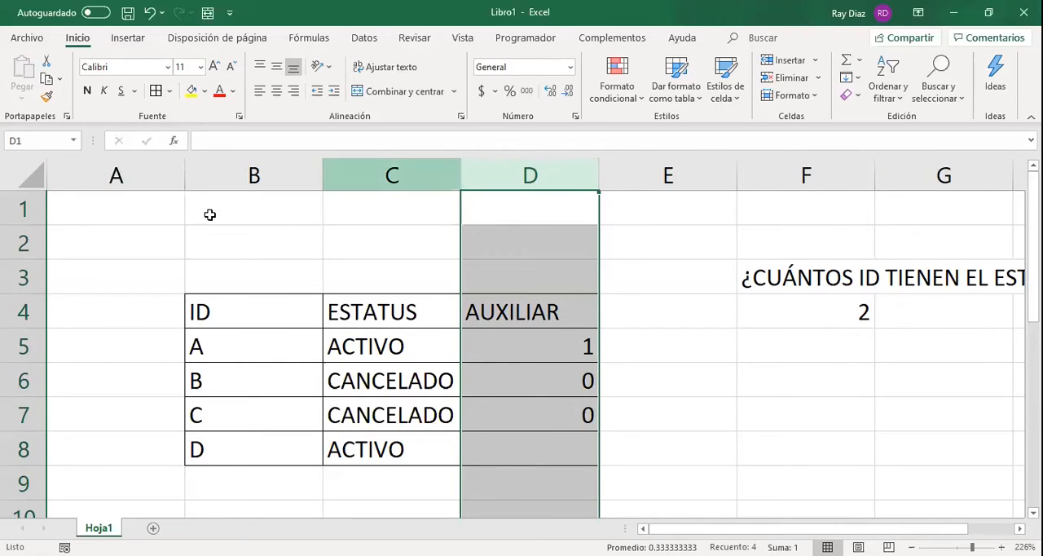
# Enter the matrix positions 1,1, 1,2 and 1,3 in cells A1, B1 and C1.
pyautogui.click(148, 201)
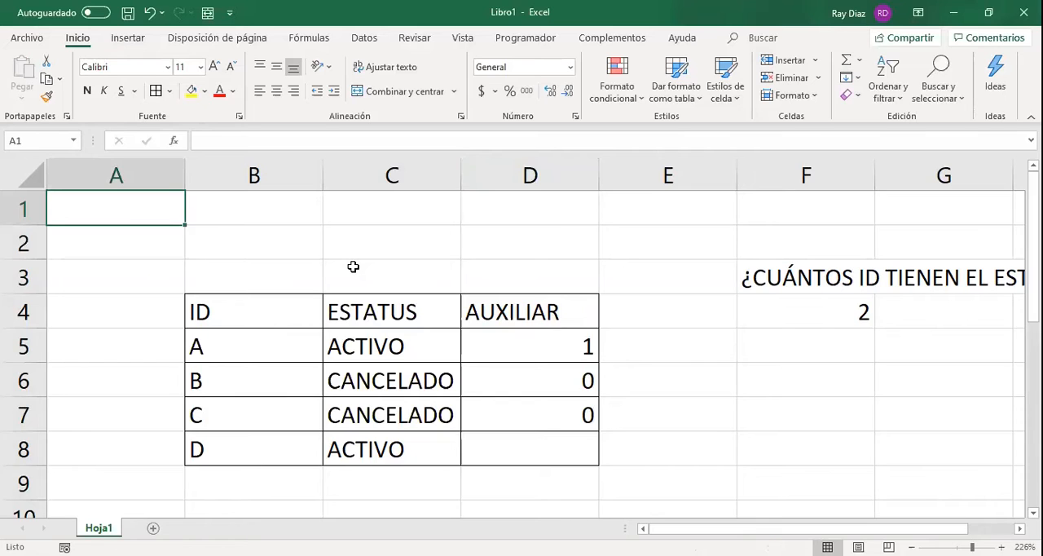
pyautogui.write('1,1')
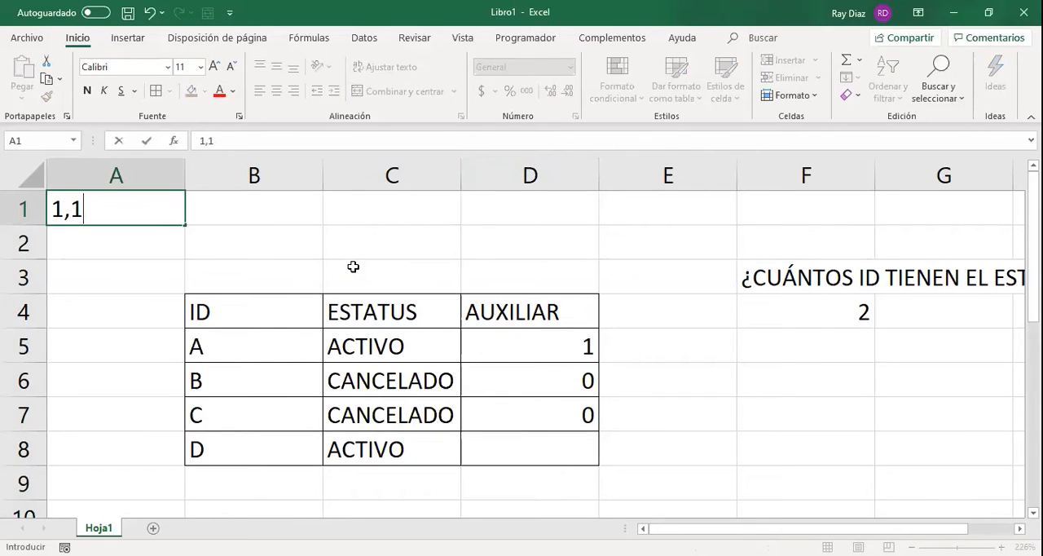
pyautogui.press('Tab')
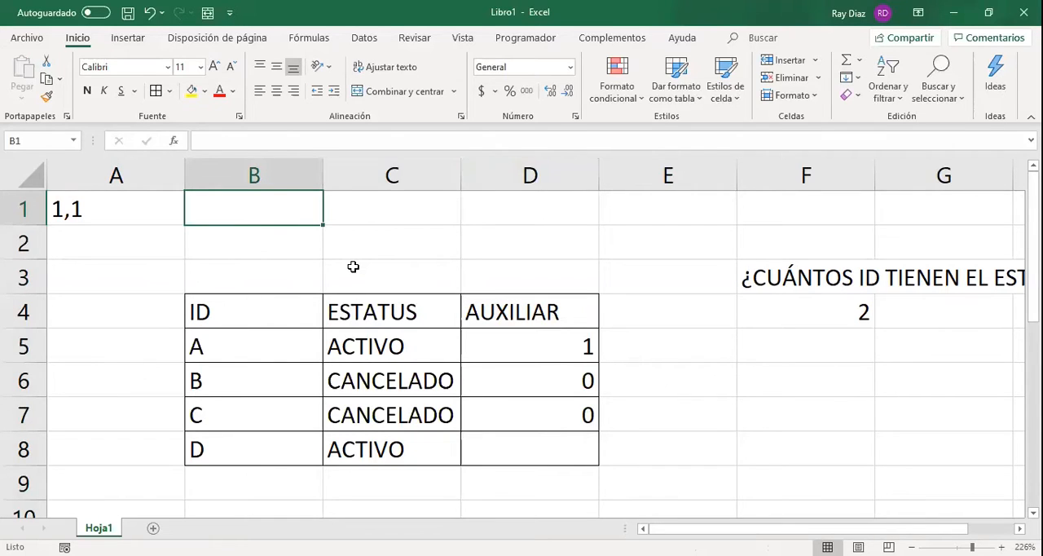
pyautogui.write('1,2')
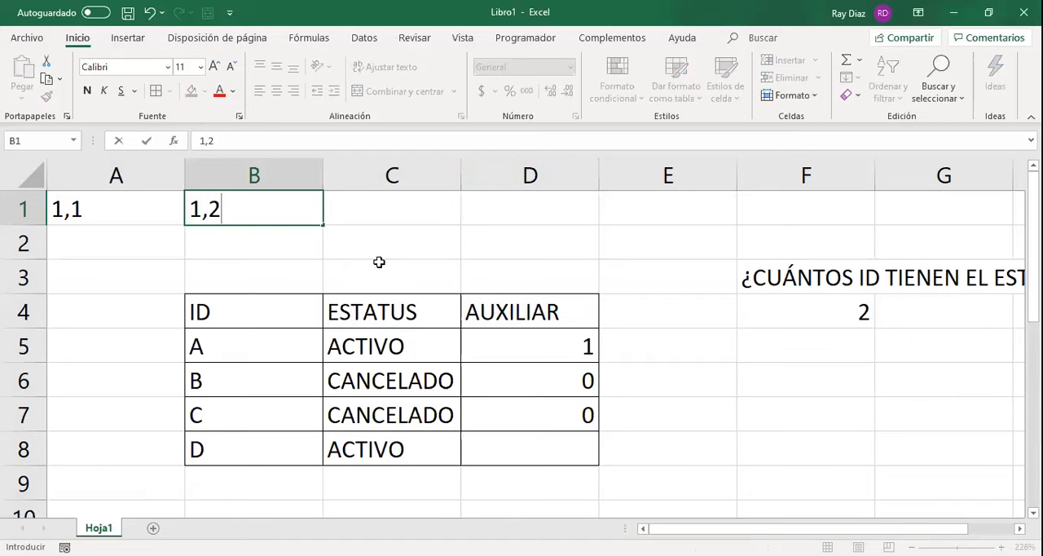
pyautogui.click(401, 207)
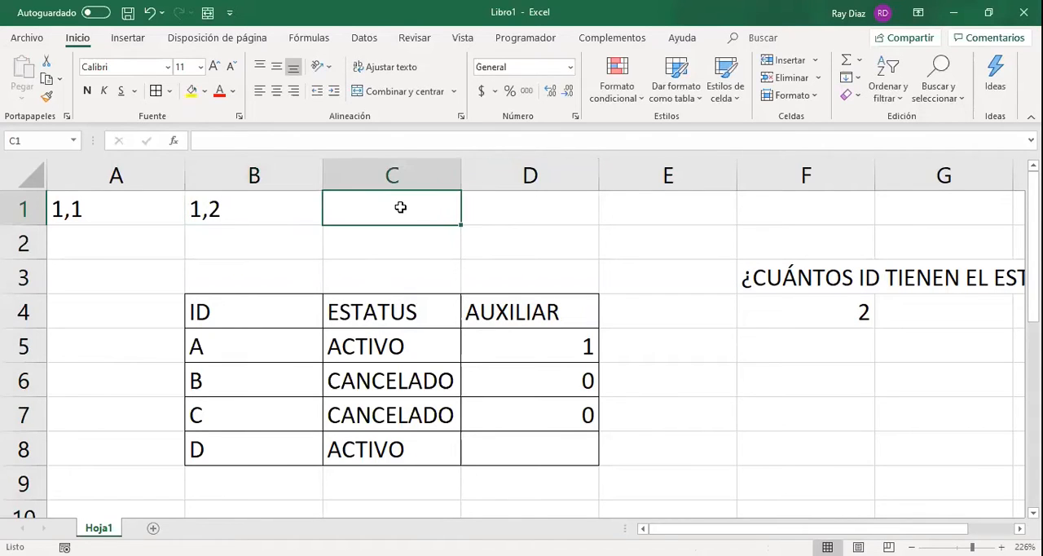
pyautogui.write('1,3')
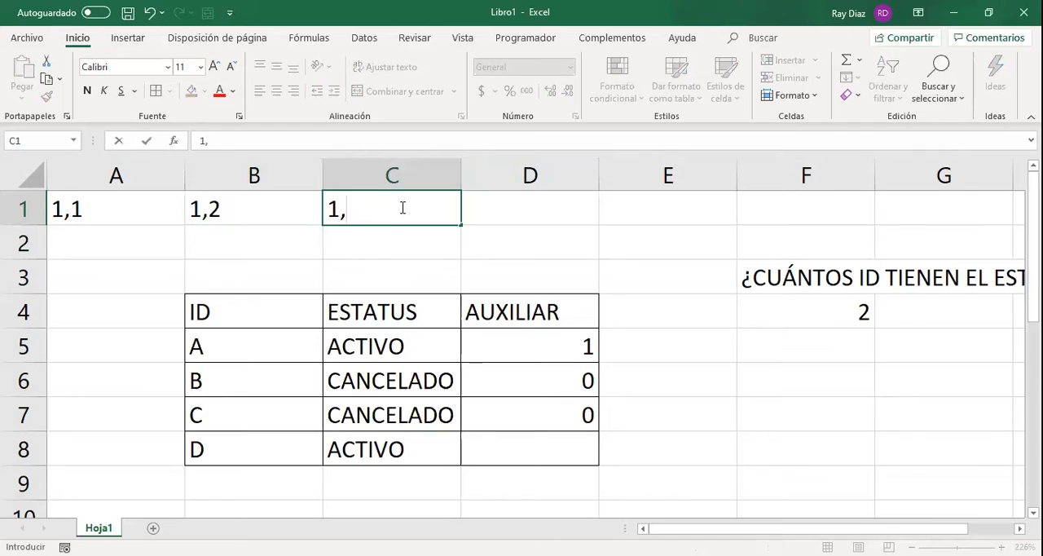
pyautogui.press('Return')
# Enter the matrix positions 2,1, 2,2 and 2,3 in cells A2, B2 and C2.
pyautogui.press('Down')
pyautogui.press('Left')
pyautogui.press('Left')
pyautogui.press('Up')
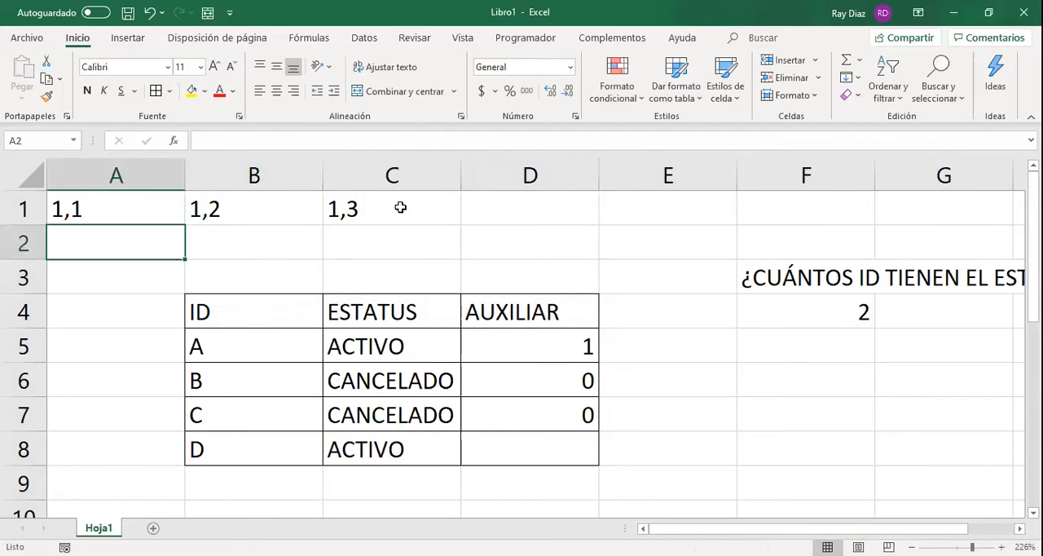
pyautogui.write('2M1')
pyautogui.press('BackSpace')
pyautogui.press('BackSpace')
pyautogui.write(',1')
pyautogui.press('Tab')
pyautogui.write('2,2')
pyautogui.press('Tab')
pyautogui.write('2,3')
pyautogui.press('Left')
pyautogui.press('Left')
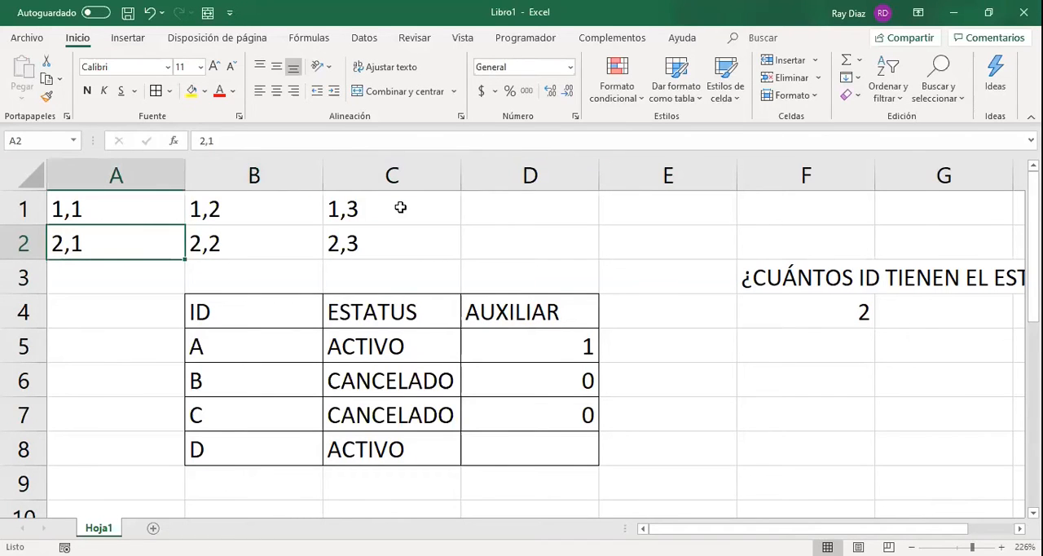
# Clear the matrix positions from cells A1 to C3 and return to cell A1.
pyautogui.moveTo(180, 221); pyautogui.dragTo(423, 249)
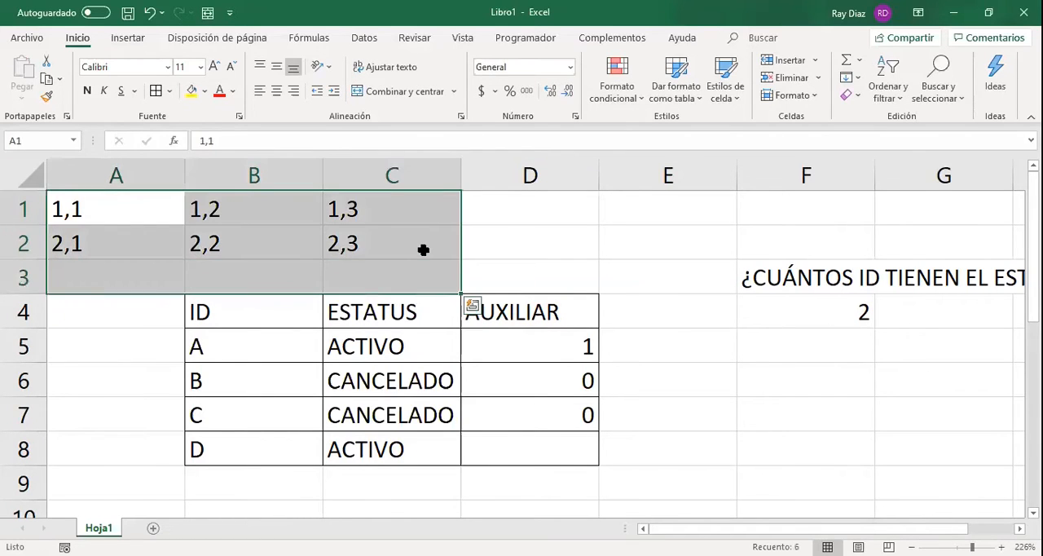
pyautogui.press('Delete')
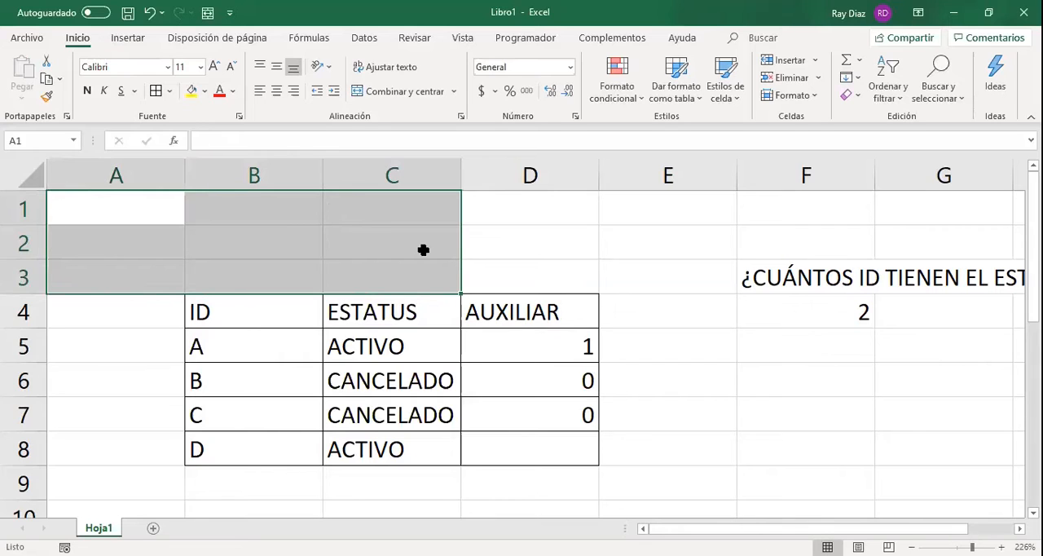
pyautogui.click(513, 214)
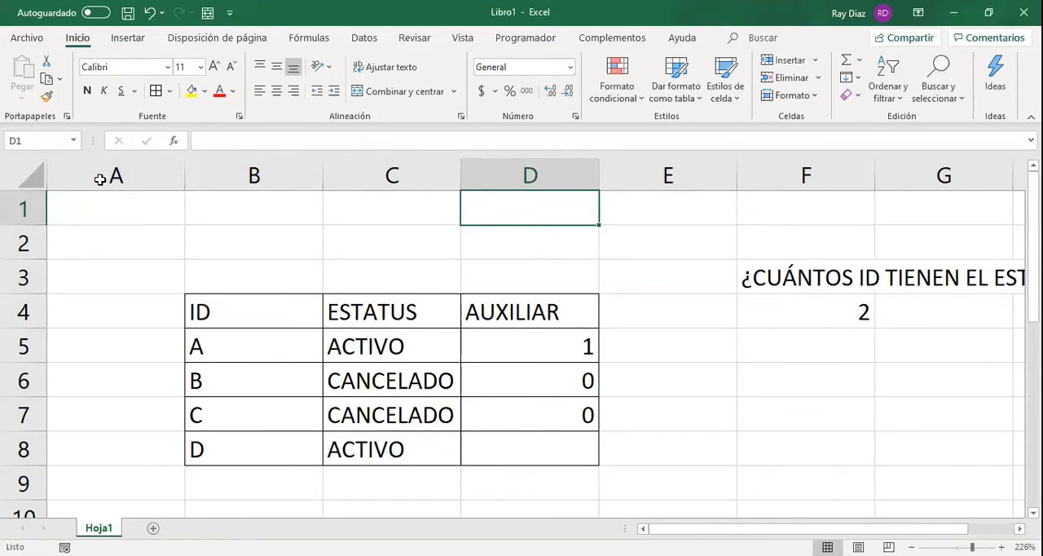
pyautogui.click(97, 174)
pyautogui.click(116, 203)
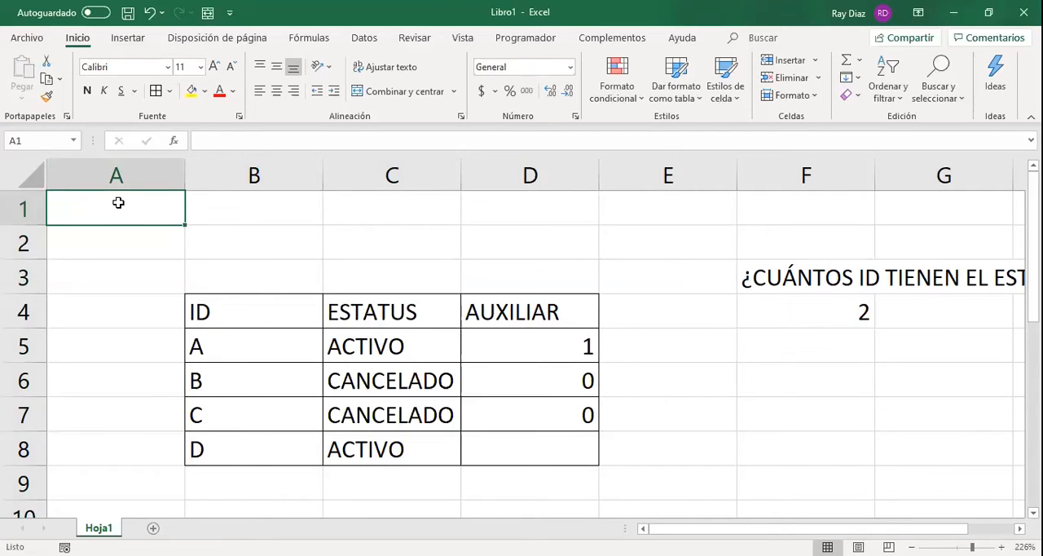
# Examine the cell references used by the SI formulas in D5 and D6.
pyautogui.click(406, 346)
pyautogui.click(492, 346)
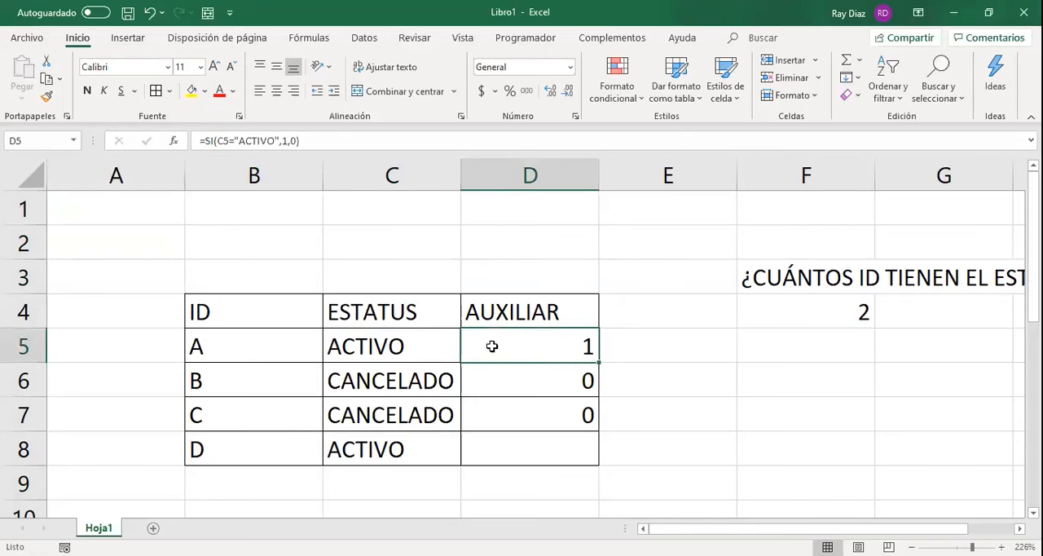
pyautogui.doubleClick(492, 346)
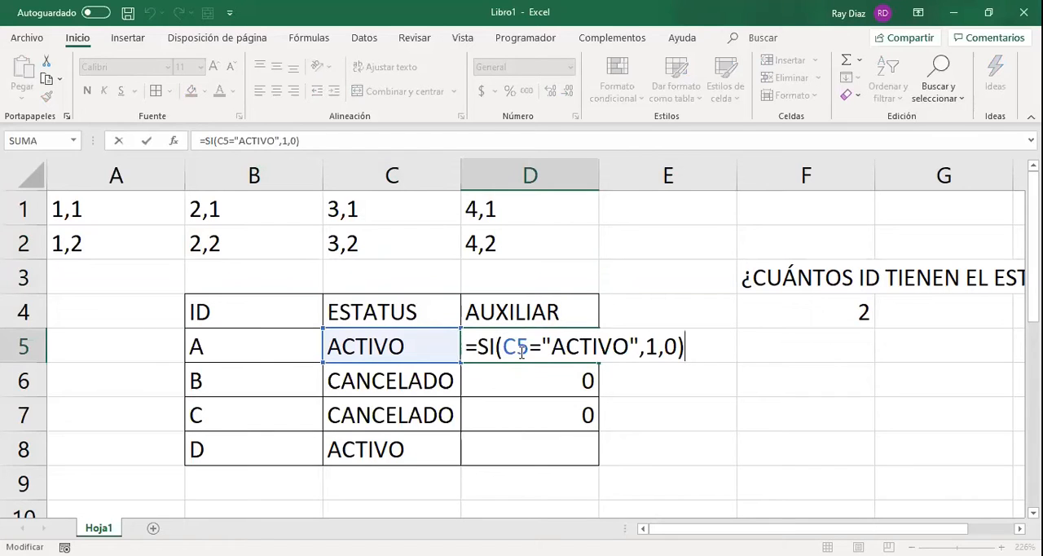
pyautogui.click(518, 347)
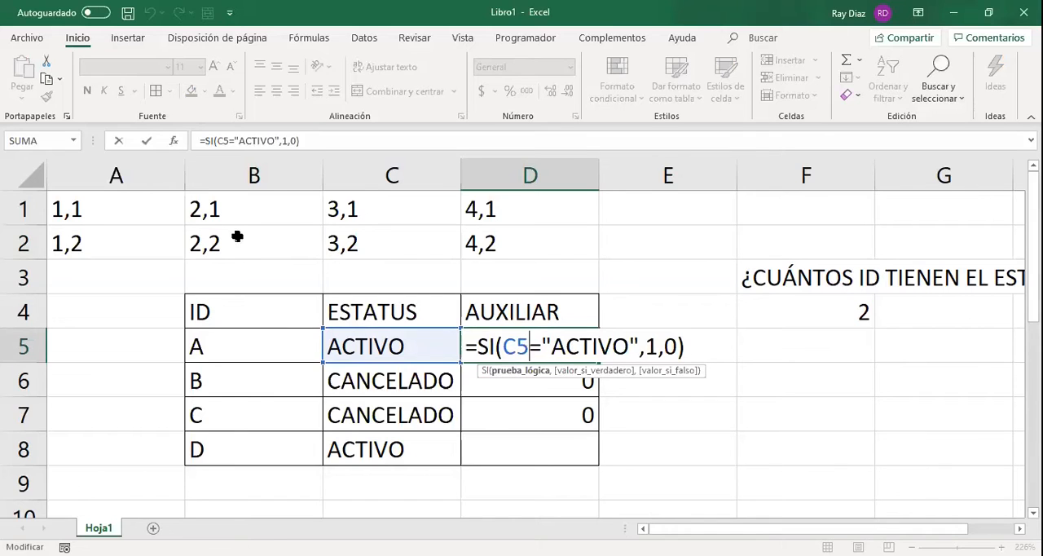
pyautogui.press('Return')
pyautogui.press('Up')
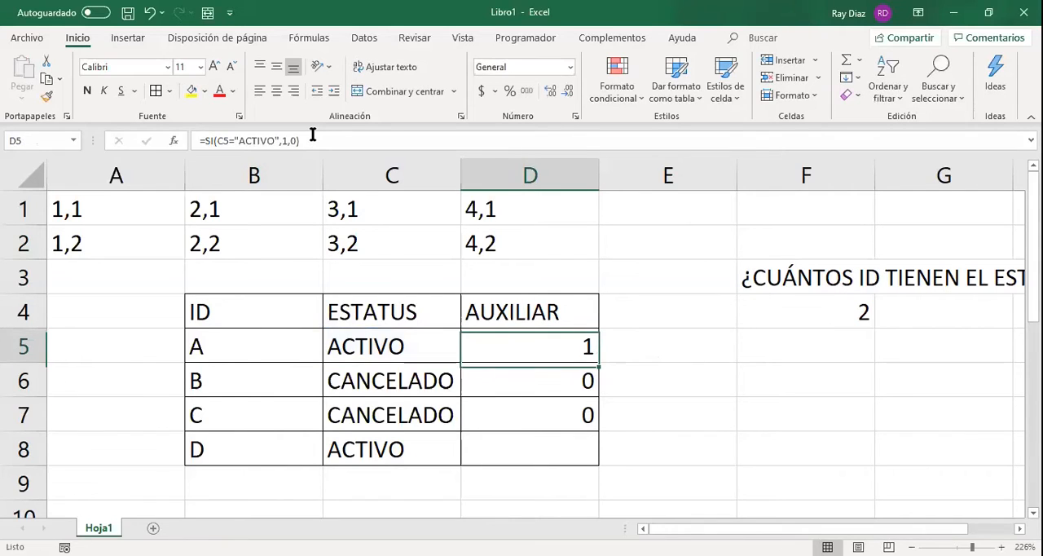
pyautogui.click(577, 381)
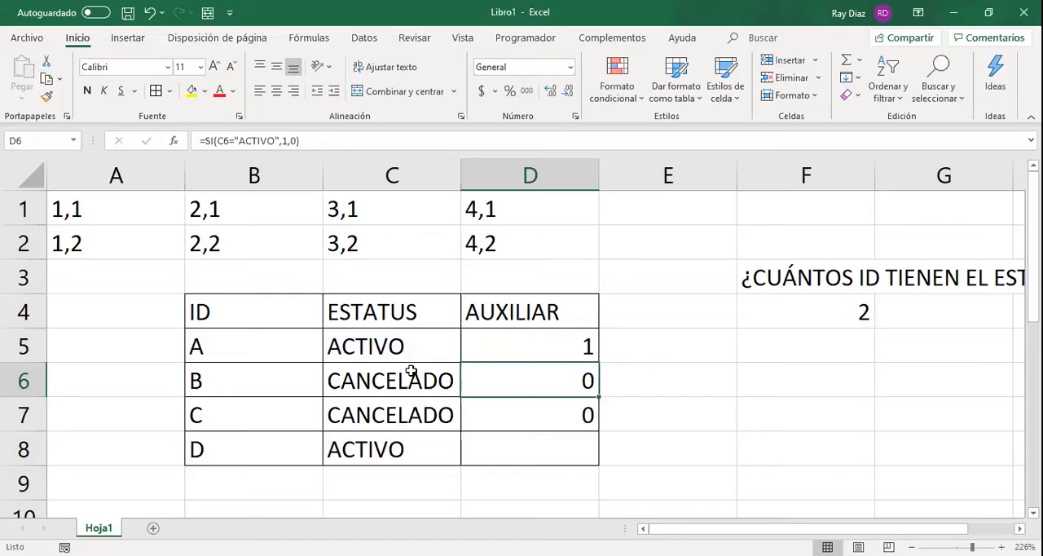
pyautogui.press('F2')
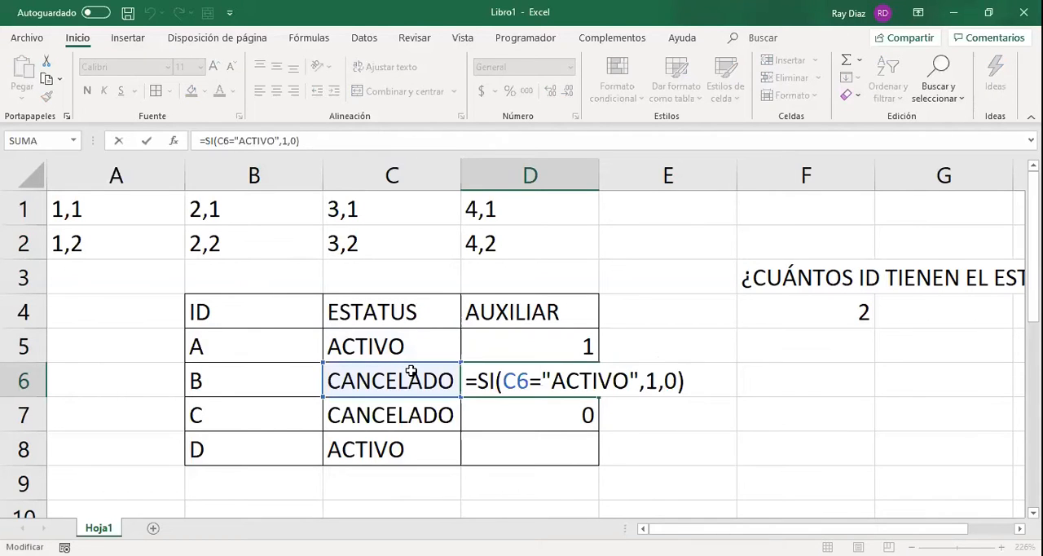
pyautogui.press('Return')
# Compare the SI formulas in D5, D6 and D7 to see how the status reference changes row by row.
pyautogui.click(525, 344)
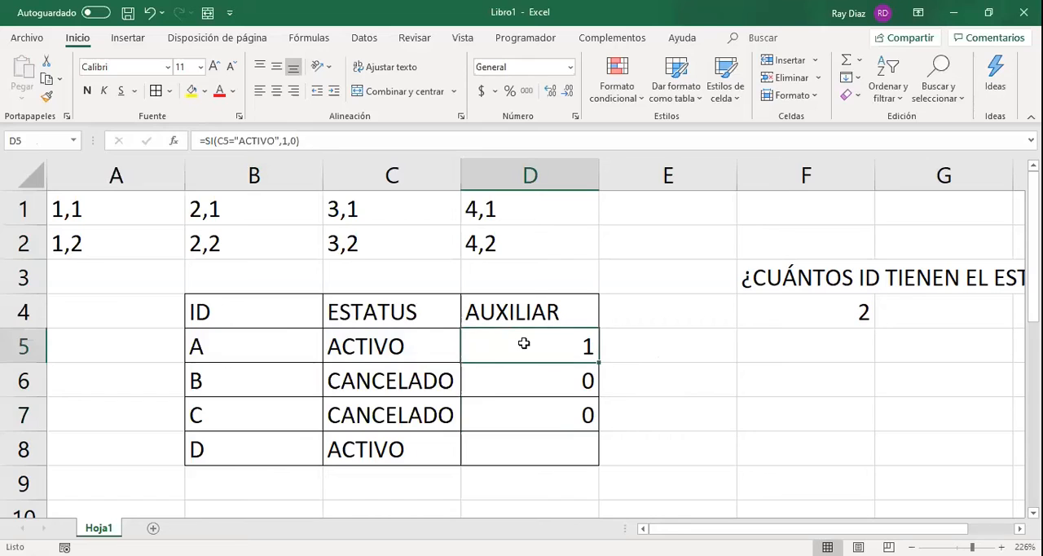
pyautogui.doubleClick(475, 342)
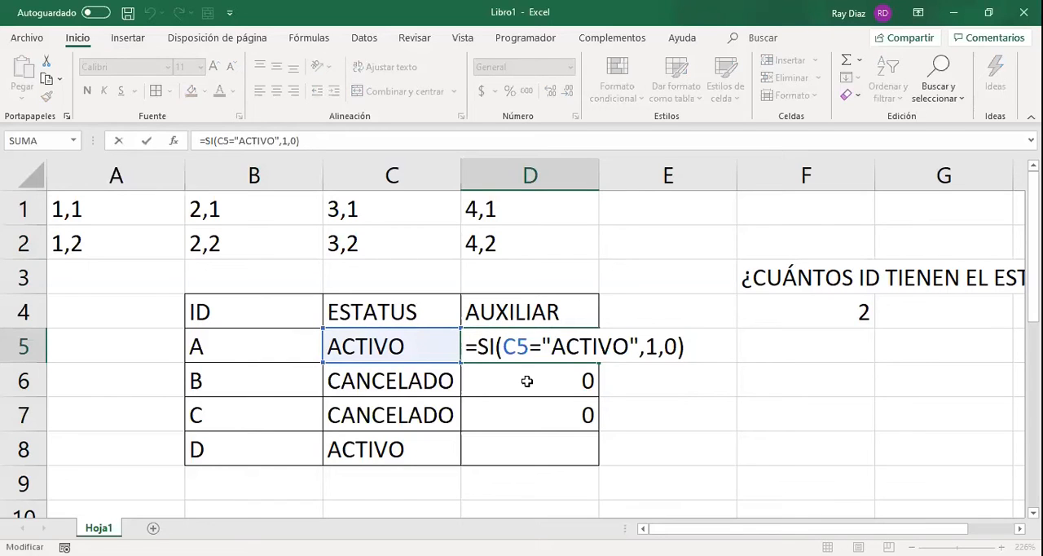
pyautogui.click(531, 338)
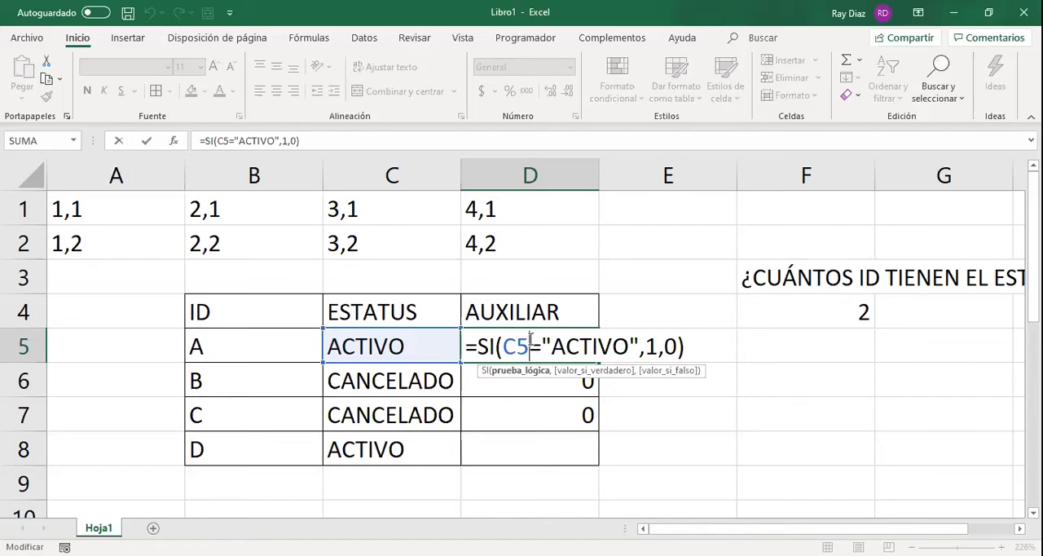
pyautogui.press('Return')
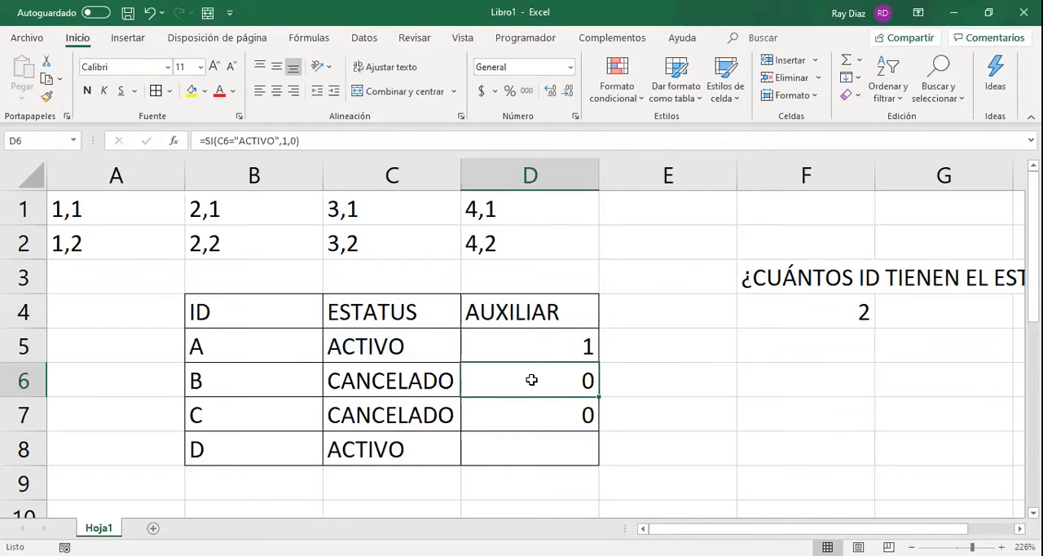
pyautogui.press('F2')
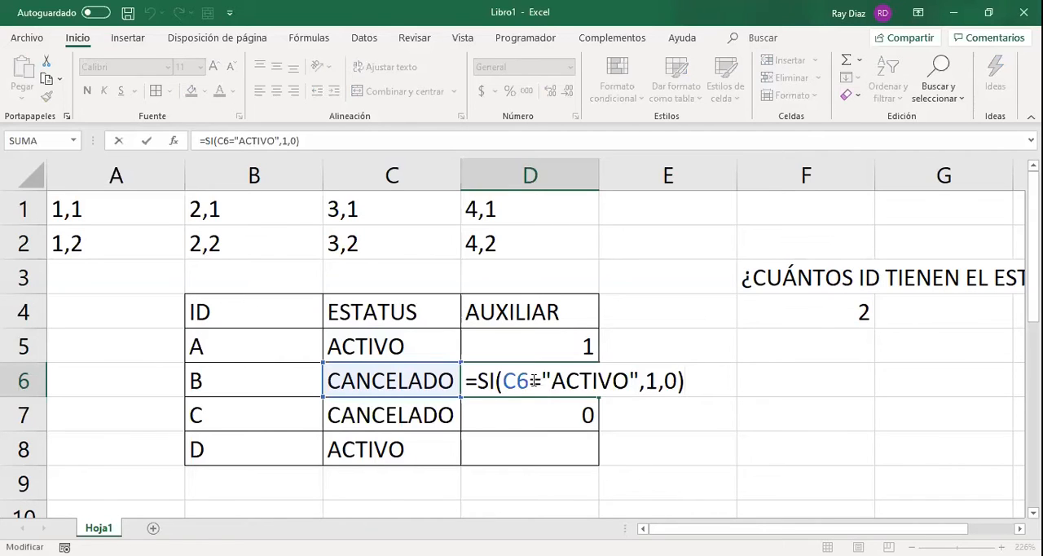
pyautogui.press('Return')
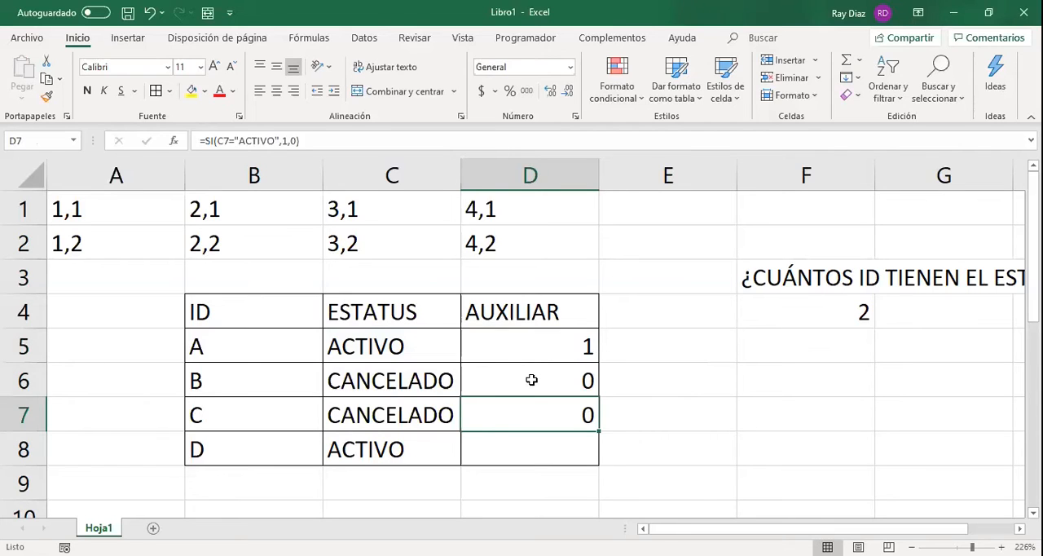
pyautogui.press('F2')
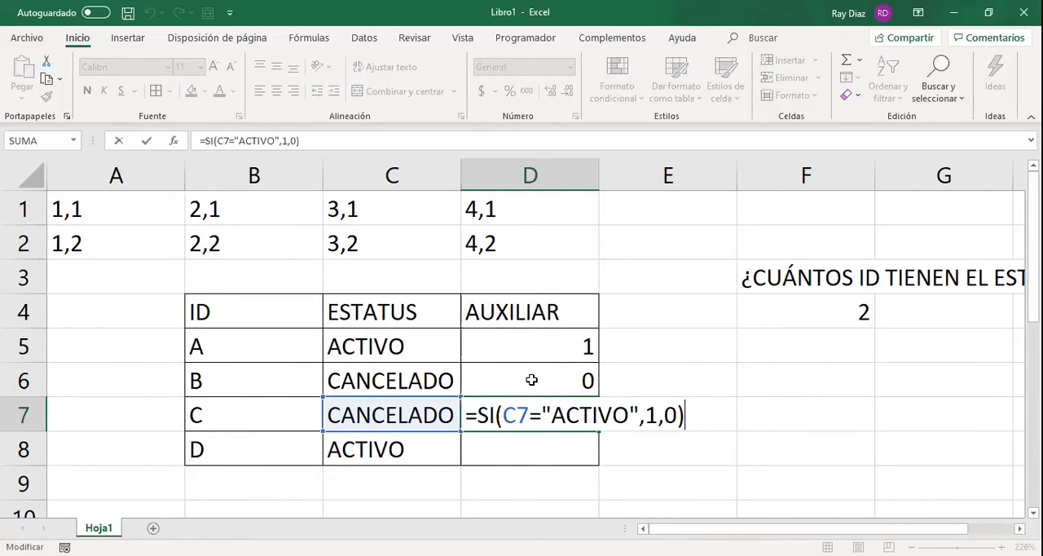
pyautogui.press('Return')
# Make the C5 reference in the D5 formula absolute, giving =SI($C$5="ACTIVO",1,0).
pyautogui.click(533, 348)
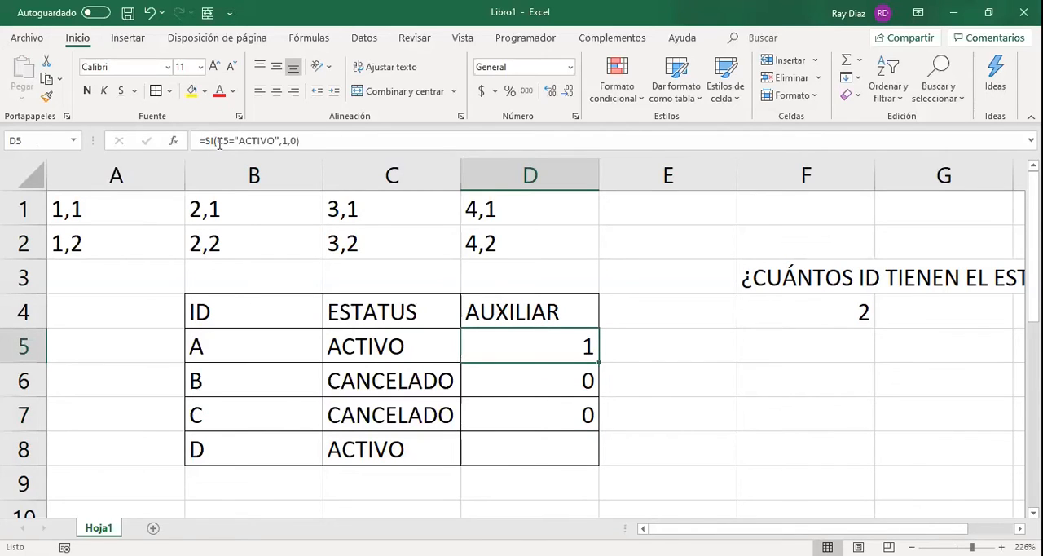
pyautogui.press('F2')
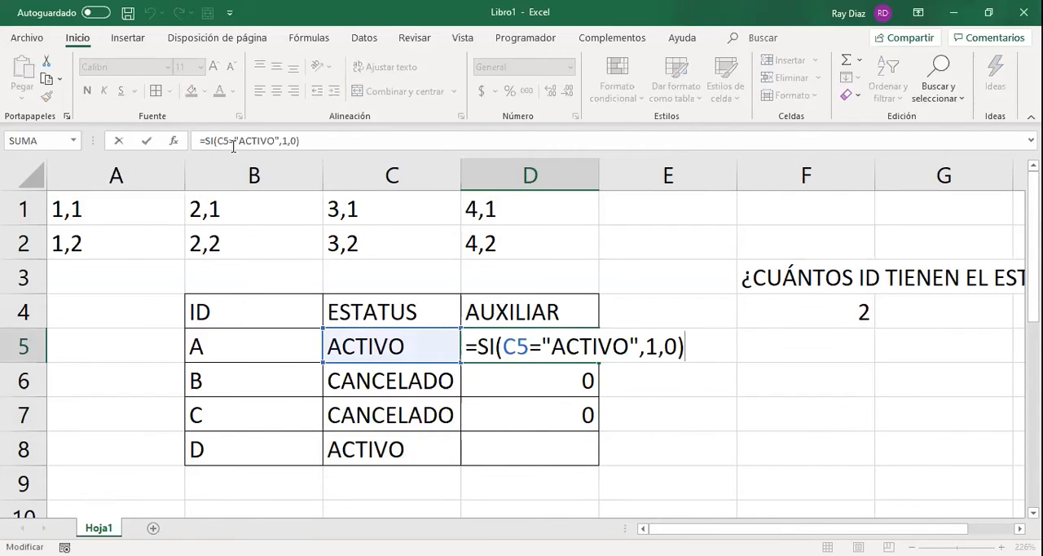
pyautogui.click(229, 141)
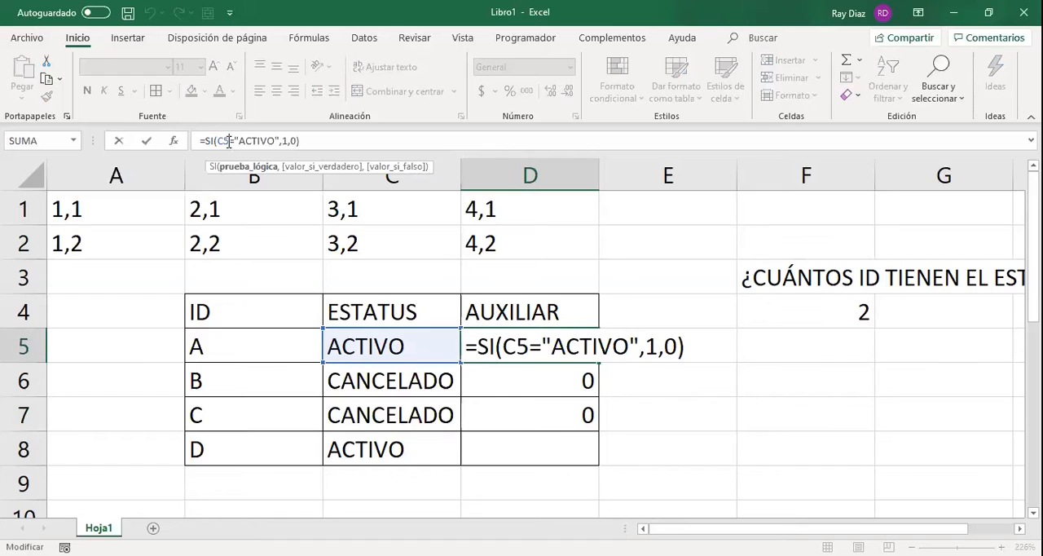
pyautogui.press('F4')
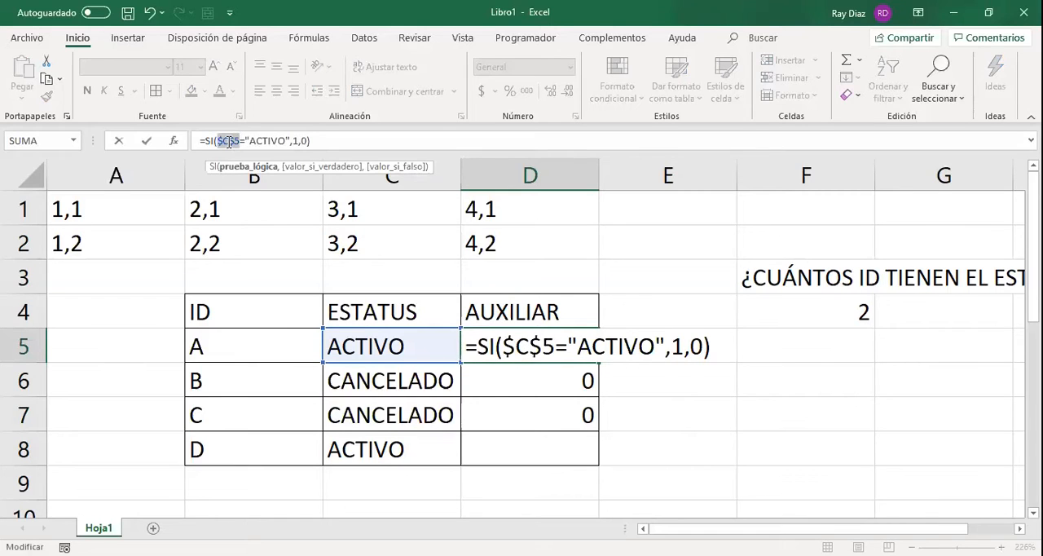
pyautogui.press('Right')
pyautogui.click(310, 141)
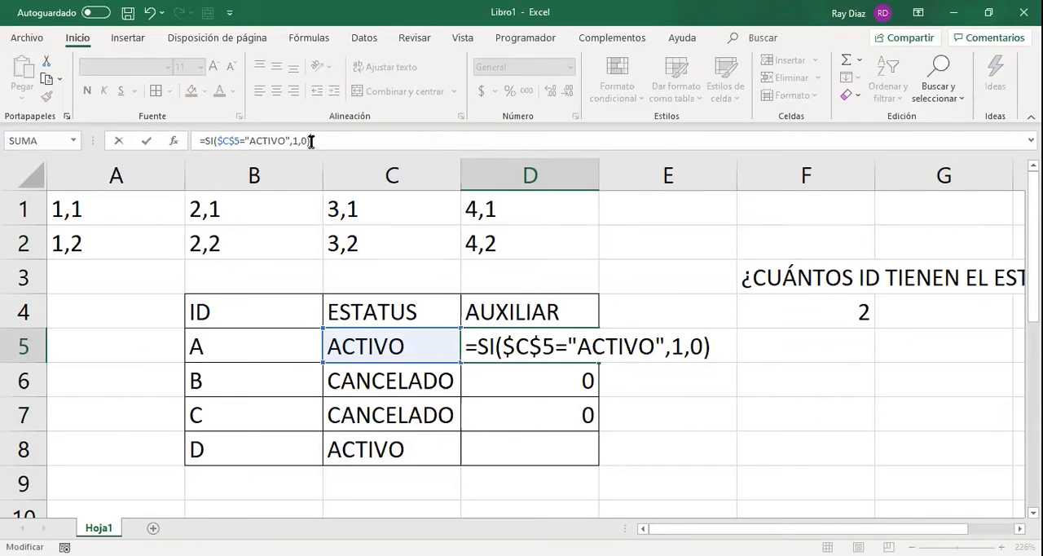
pyautogui.hotkey('ctrl', 'Return')
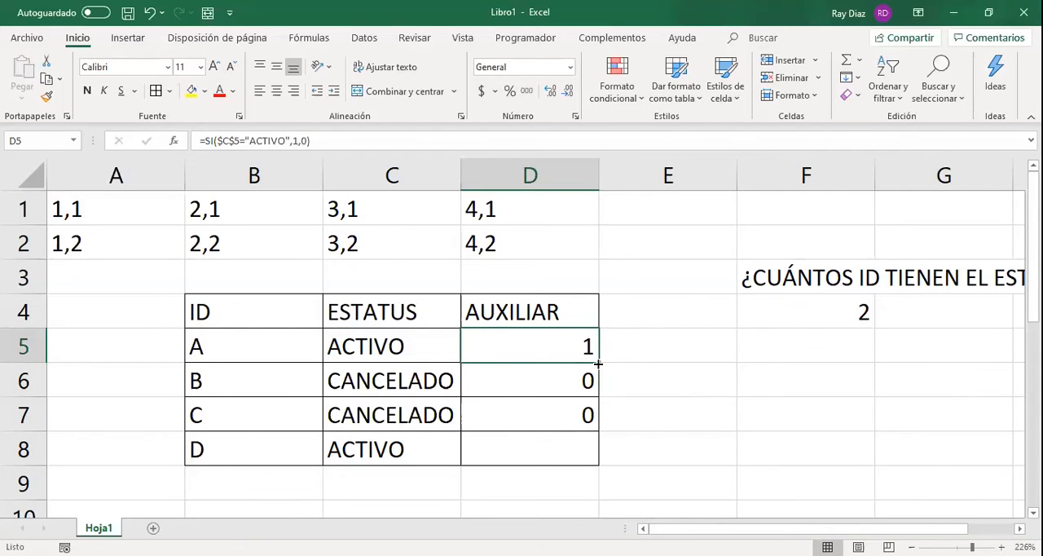
# Fill the D5 formula down to D7 and check the formula copied into D6.
pyautogui.moveTo(599, 363); pyautogui.dragTo(596, 427)
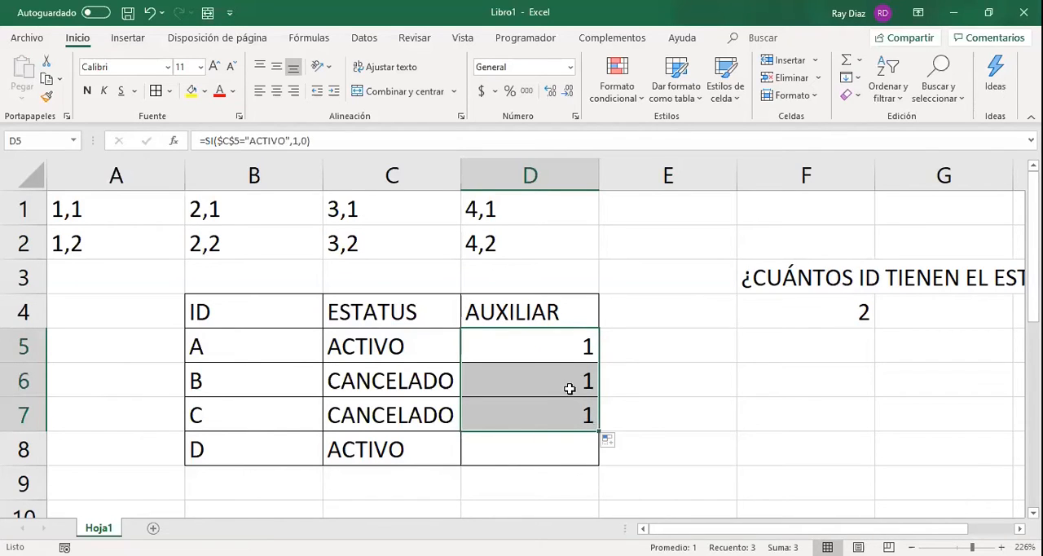
pyautogui.click(566, 386)
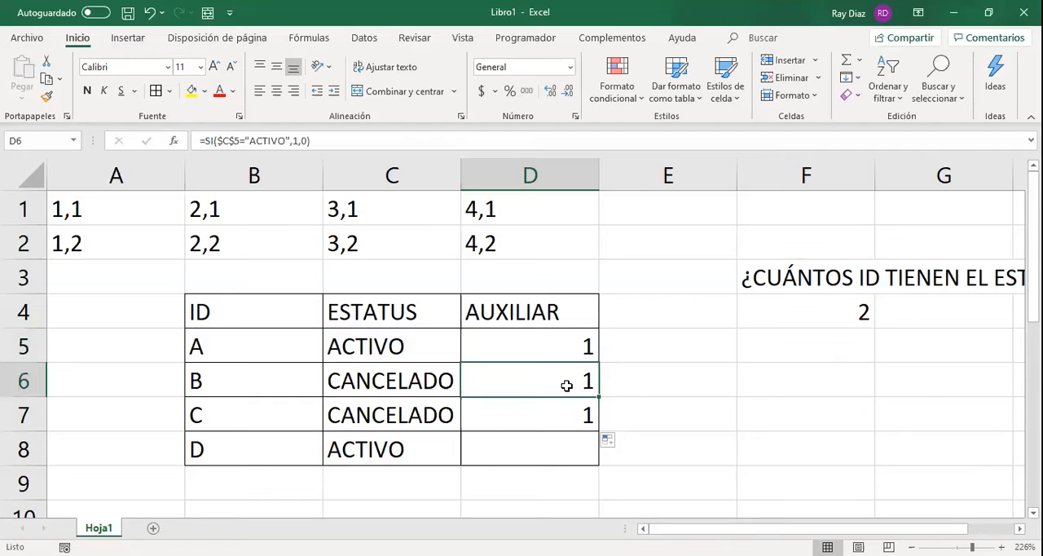
pyautogui.doubleClick(566, 386)
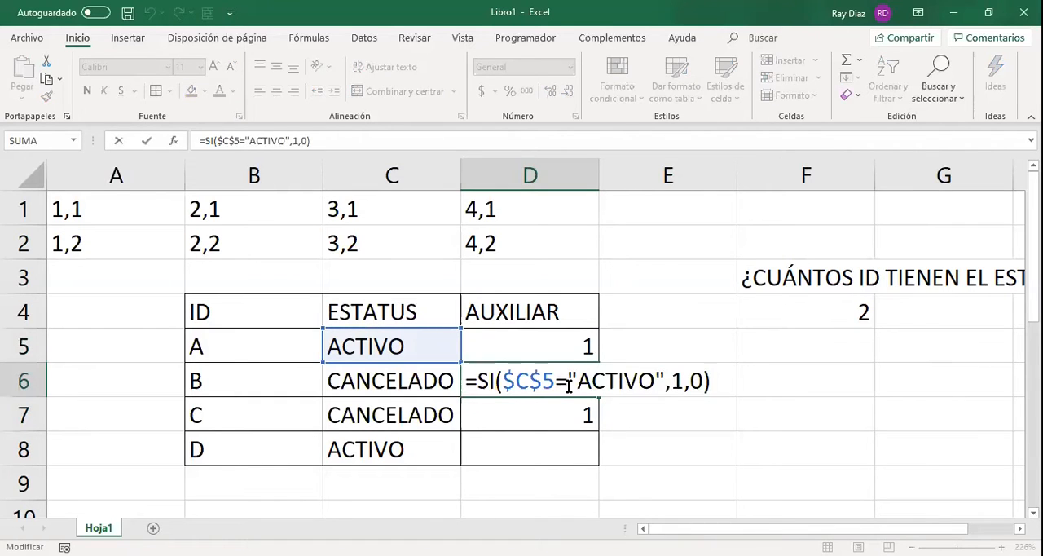
pyautogui.press('Return')
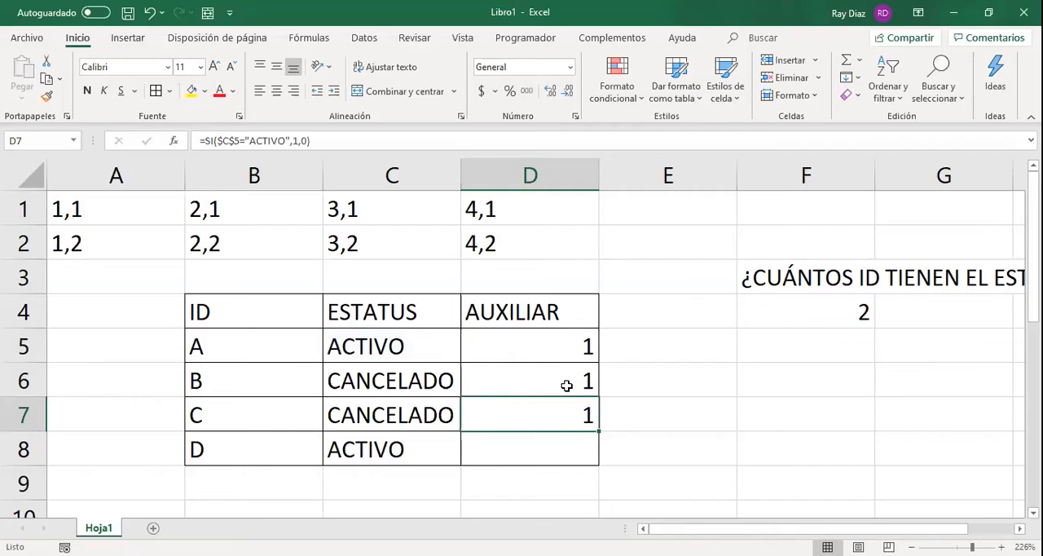
# Fill the fixed-reference formula from D7 down to D9 and check the reference in D7.
pyautogui.press('F4')
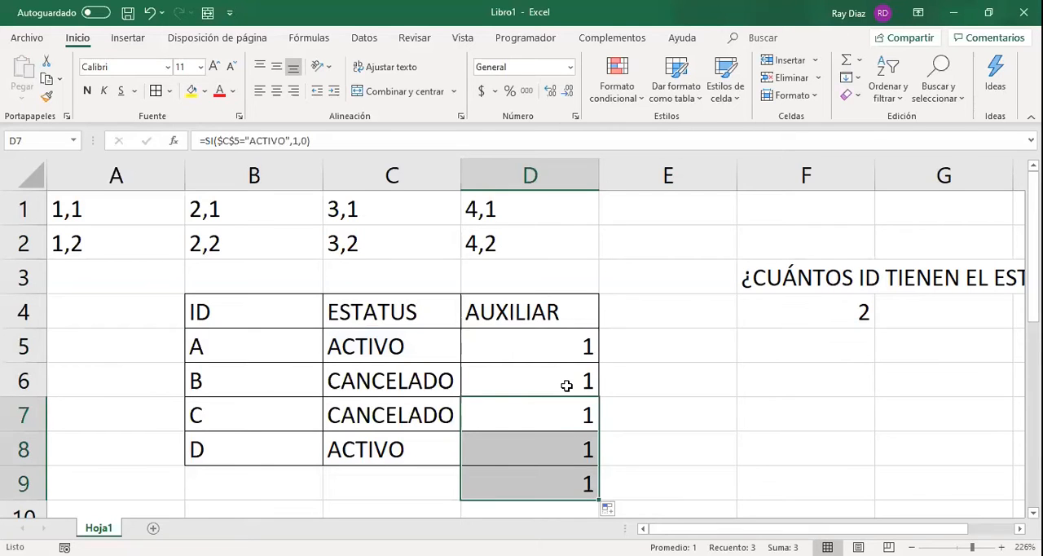
pyautogui.click(566, 385)
pyautogui.click(581, 409)
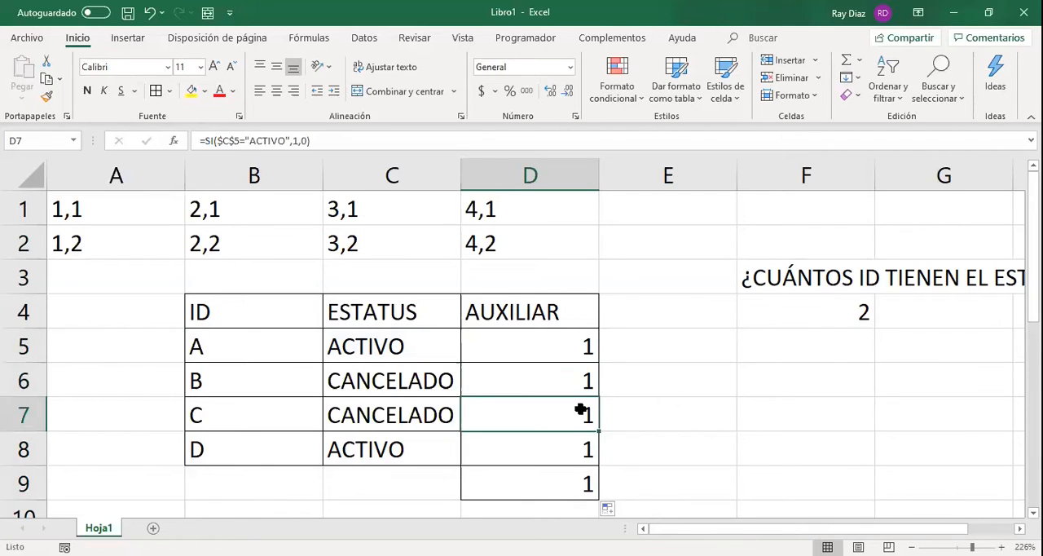
pyautogui.doubleClick(582, 408)
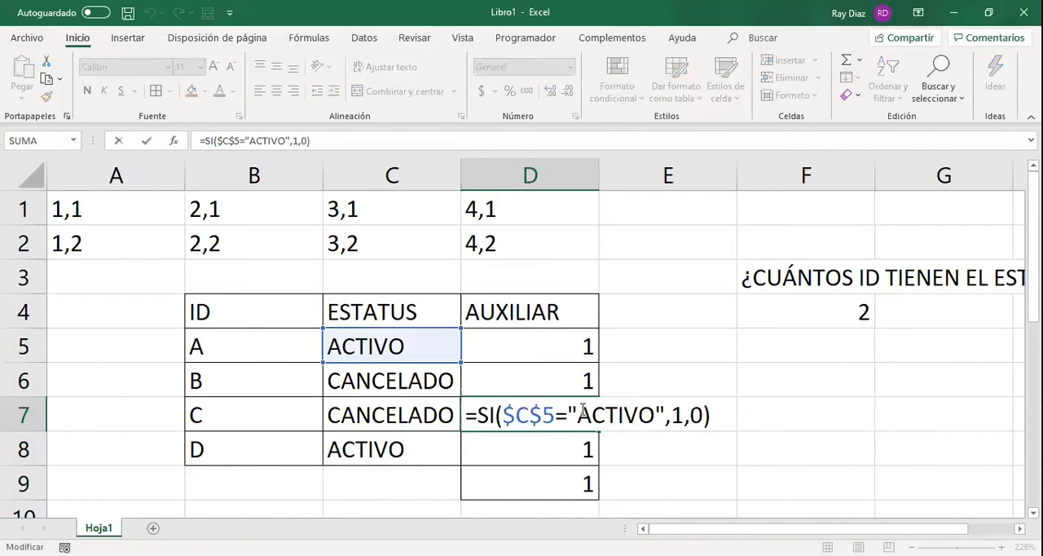
pyautogui.press('Return')
pyautogui.press('Return')
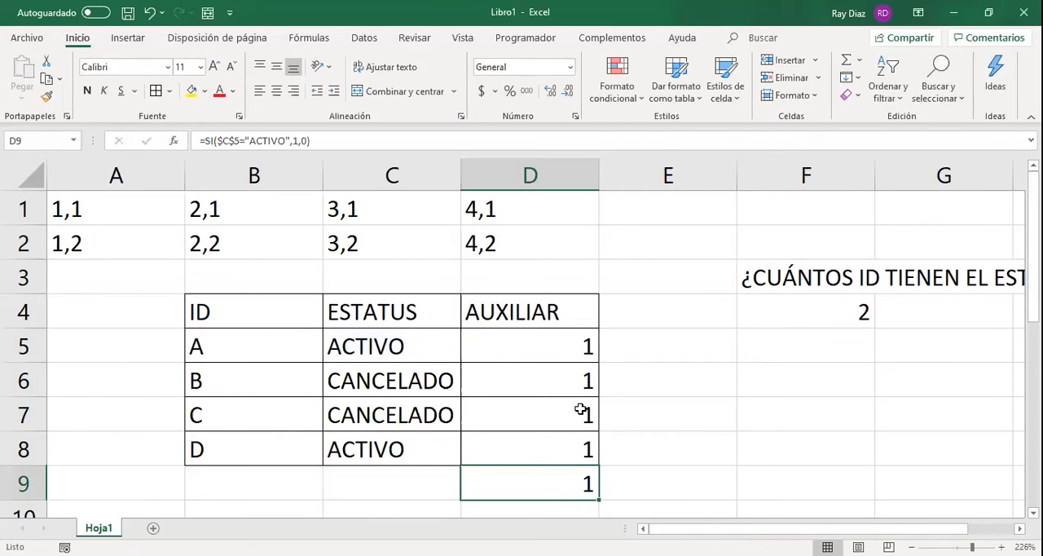
# Fill the formula from D9 down to D34 and check the reference in D34.
pyautogui.press('F2')
pyautogui.press('Return')
pyautogui.press('Up')
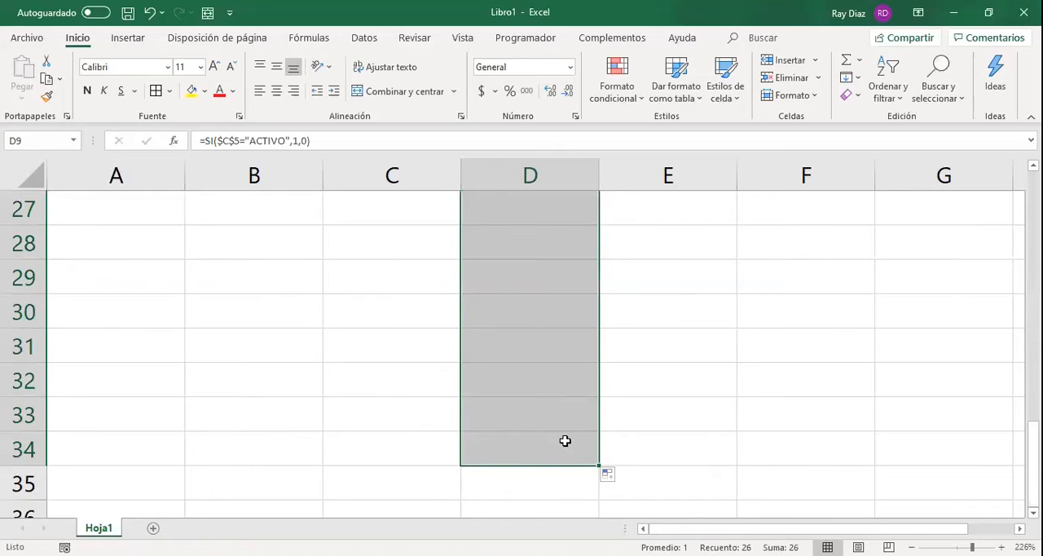
pyautogui.click(565, 439)
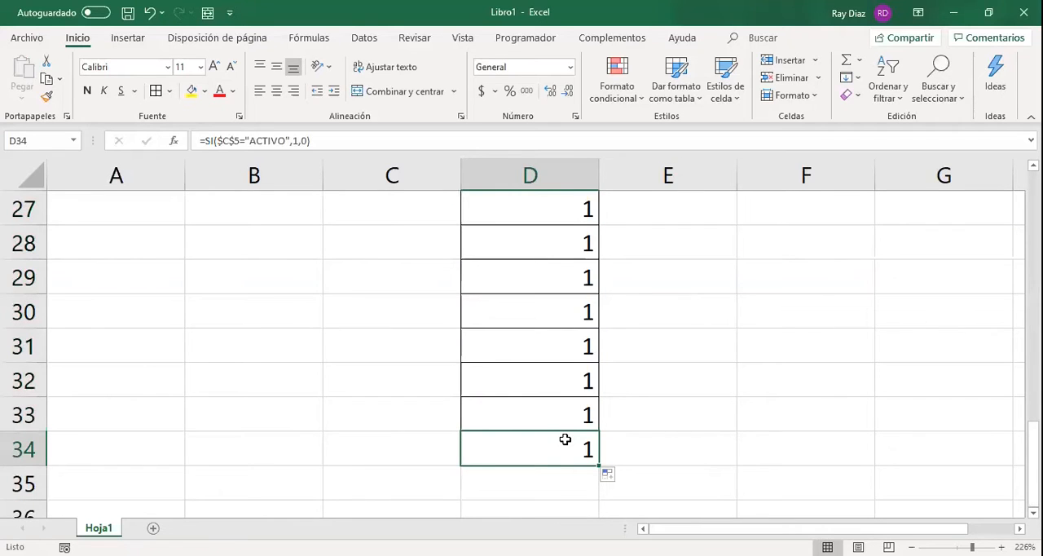
pyautogui.doubleClick(565, 440)
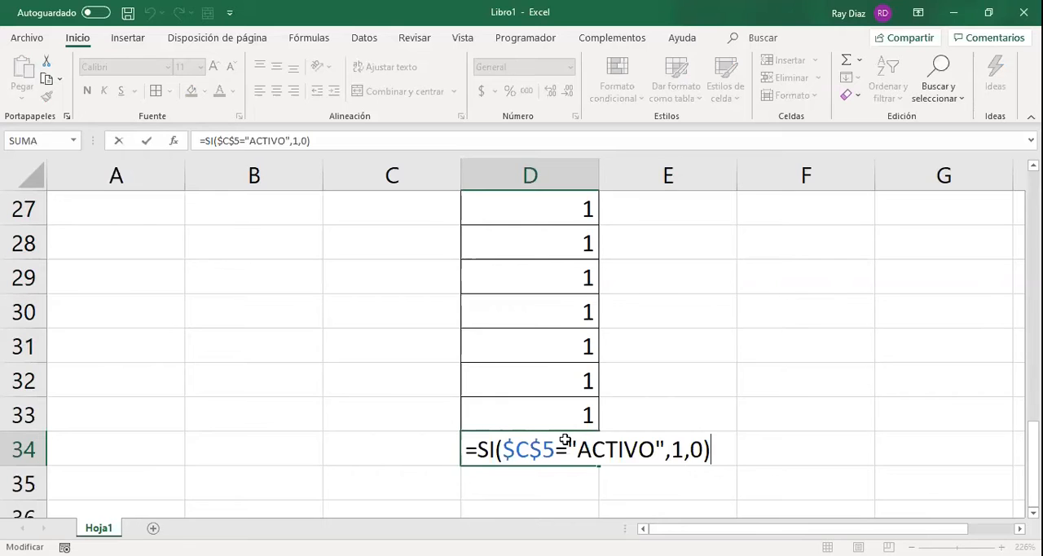
pyautogui.press('Return')
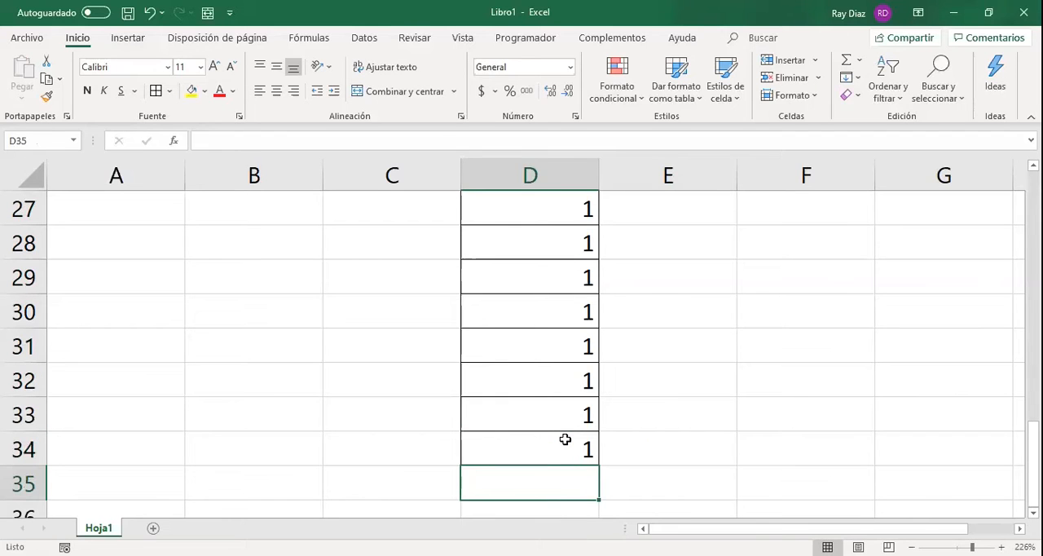
# Delete the rows below the table, from row 9 through the last filled-down formula in column D.
pyautogui.scroll(9, 565, 440)
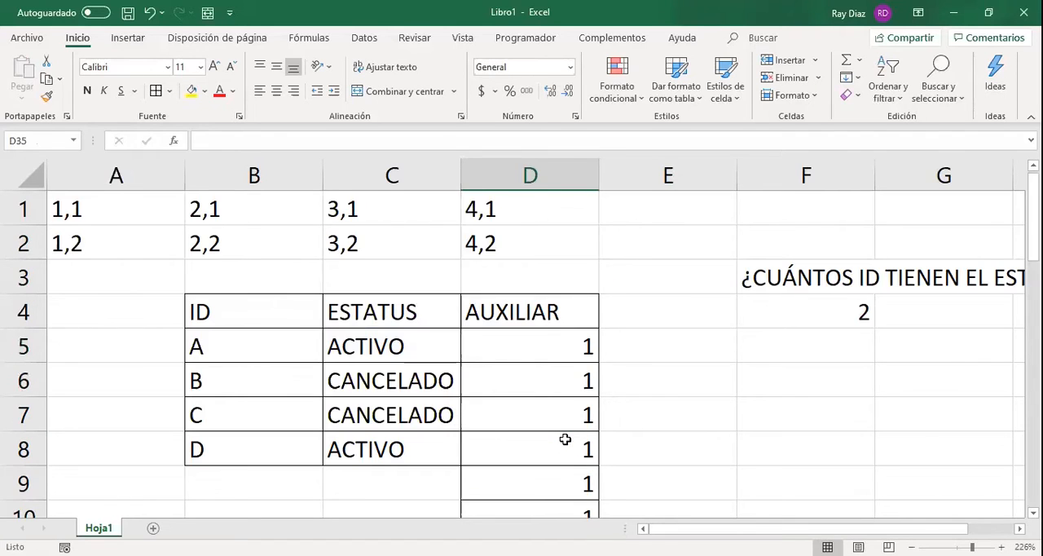
pyautogui.click(555, 481)
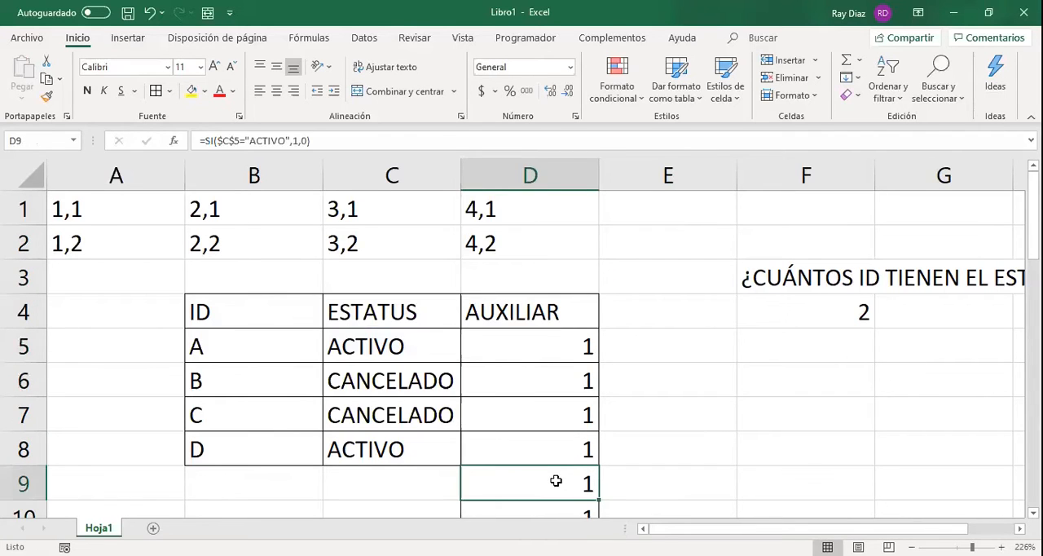
pyautogui.click(11, 483)
pyautogui.moveTo(12, 483); pyautogui.dragTo(8, 478)
pyautogui.press('Delete')
pyautogui.scroll(2, 181, 433)
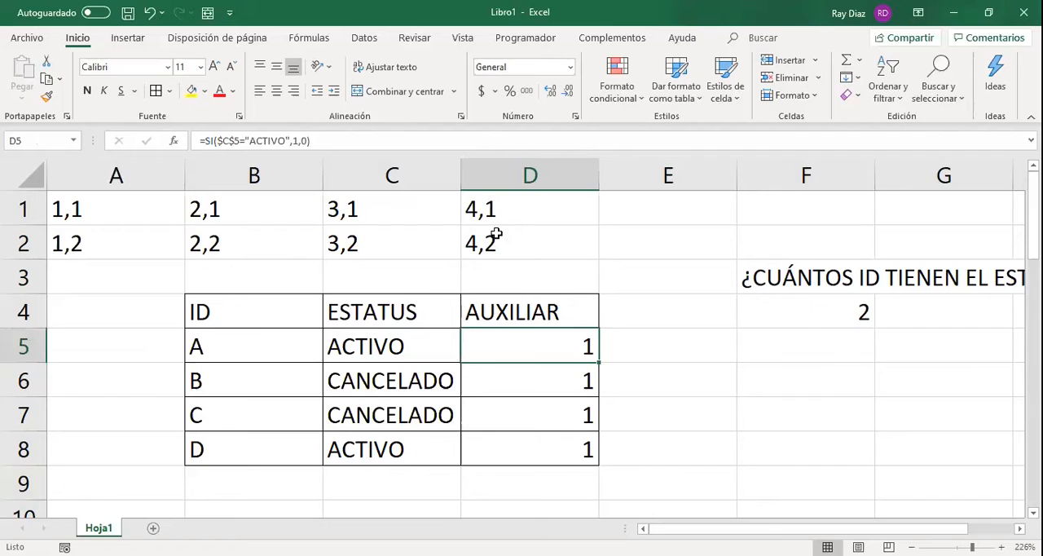
# Make the C5 reference in the D5 formula relative again, giving =SI(C5="ACTIVO",1,0).
pyautogui.click(241, 141)
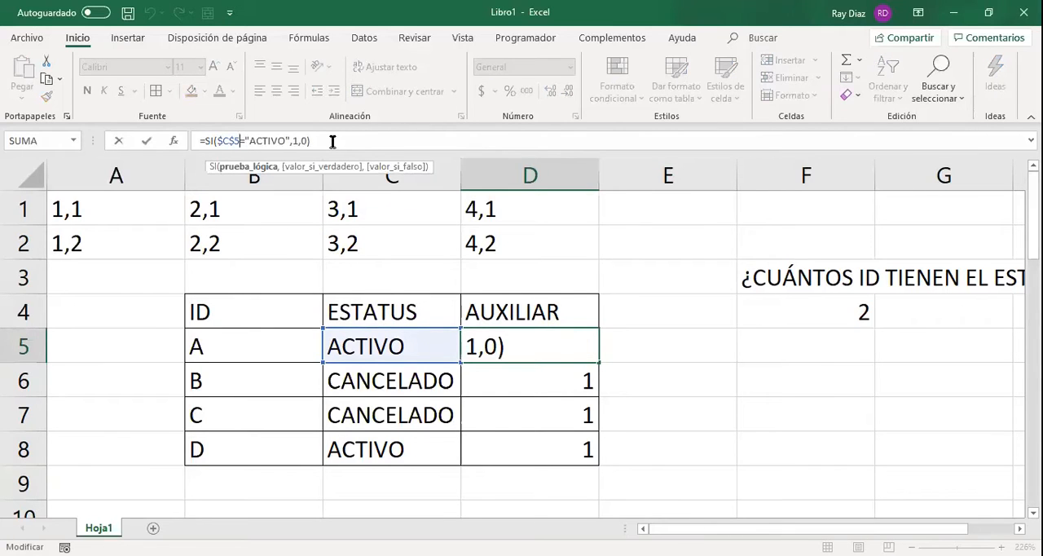
pyautogui.press('F4')
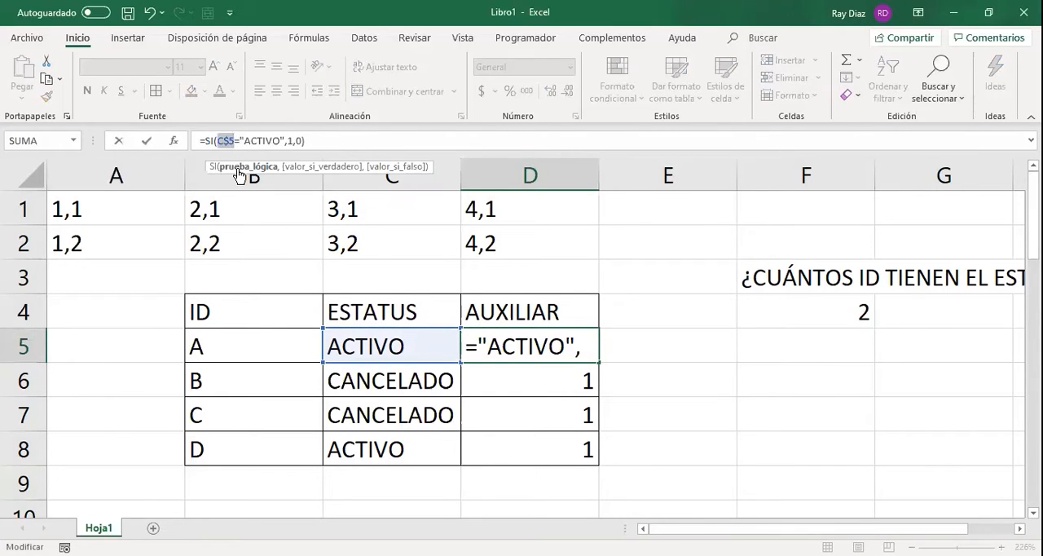
pyautogui.press('Right')
pyautogui.press('BackSpace')
pyautogui.click(331, 139)
pyautogui.press('Return')
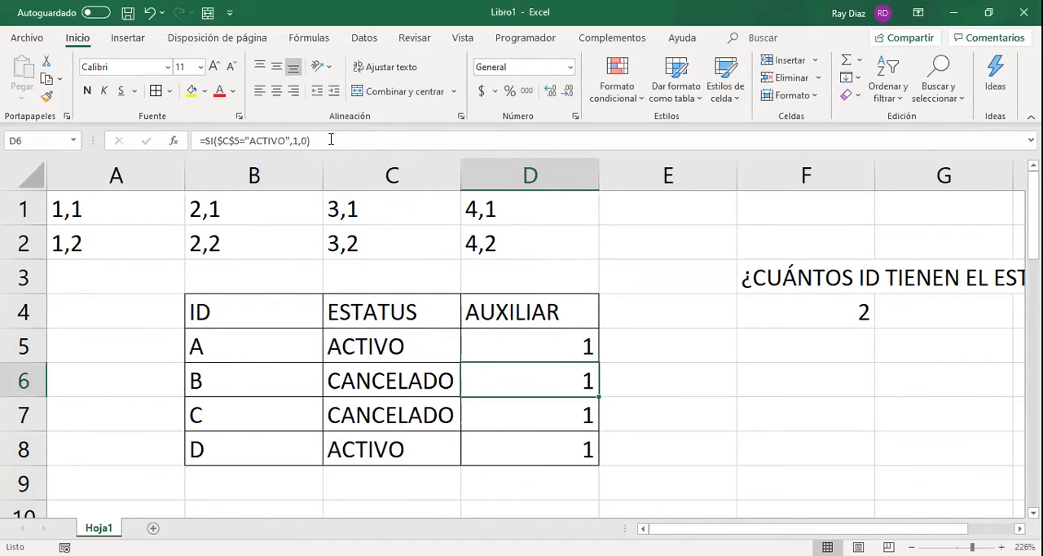
# Fill the relative-reference formula from D5 down to D8 and check the formula in D5.
pyautogui.click(587, 344)
pyautogui.moveTo(599, 362); pyautogui.dragTo(600, 464)
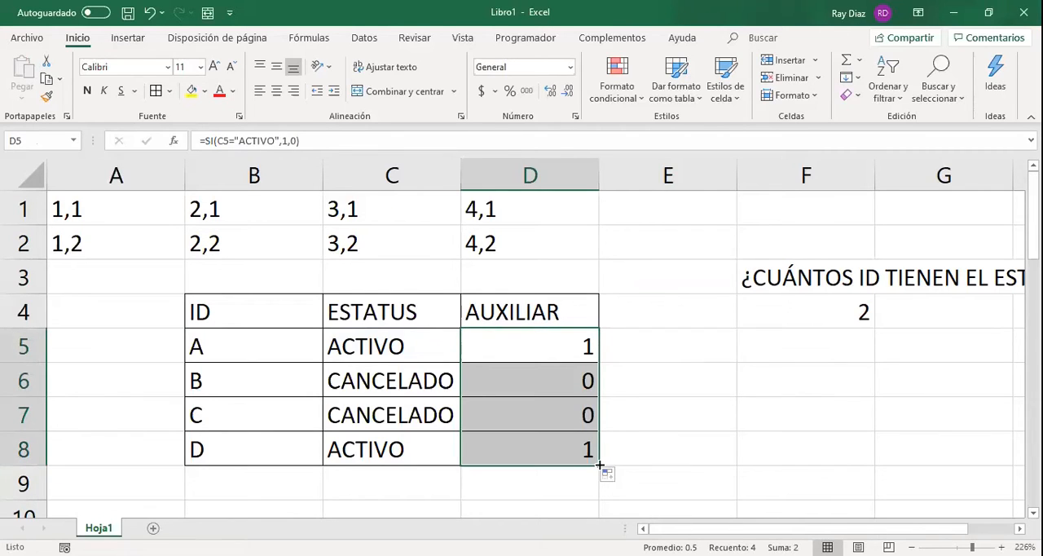
pyautogui.doubleClick(567, 346)
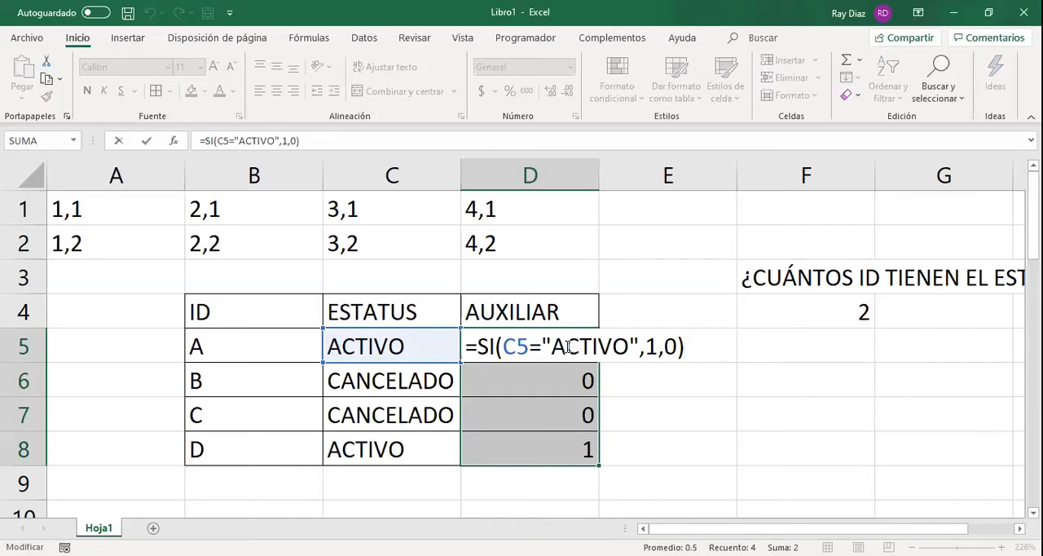
pyautogui.press('Return')
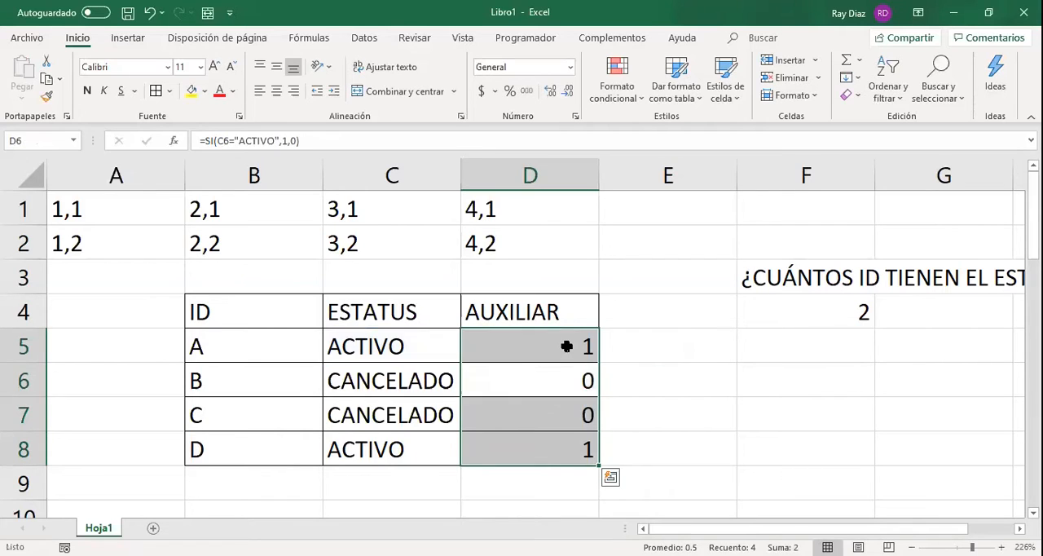
pyautogui.click(567, 346)
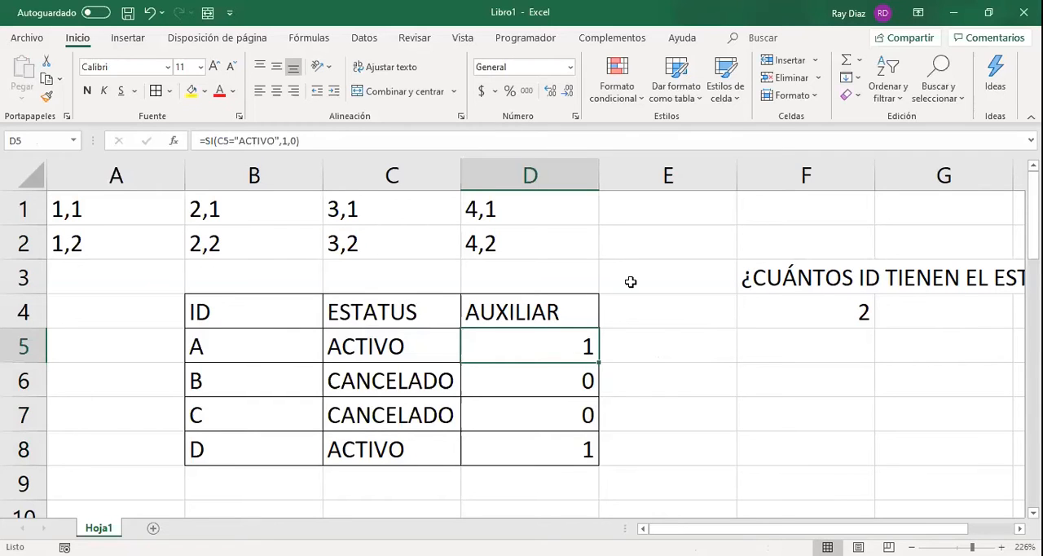
# Add the four auxiliary values cell by cell in D10 with =D5+D6+D7+D8.
pyautogui.click(588, 496)
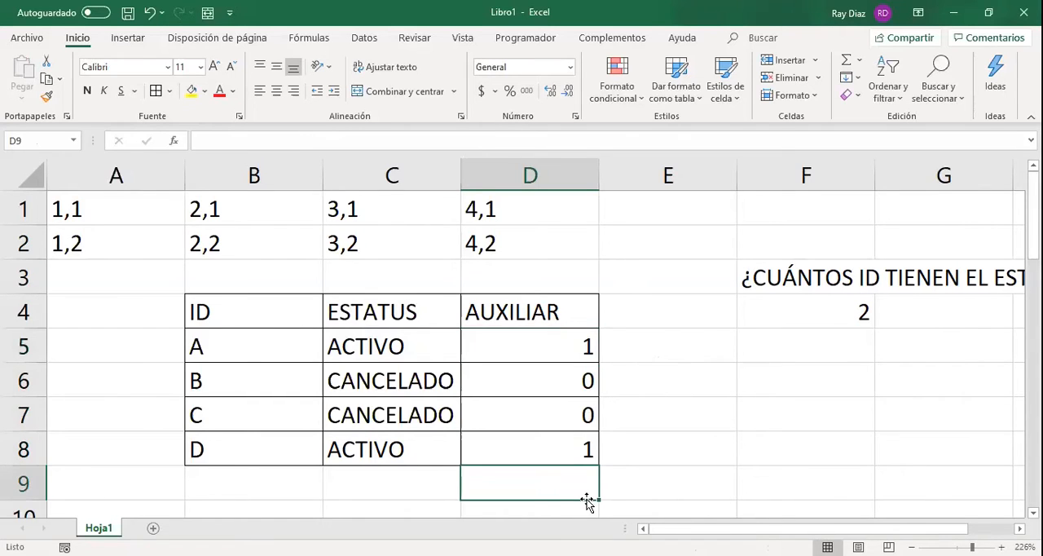
pyautogui.press('Return')
pyautogui.write('=')
pyautogui.press('Up')
pyautogui.press('Up')
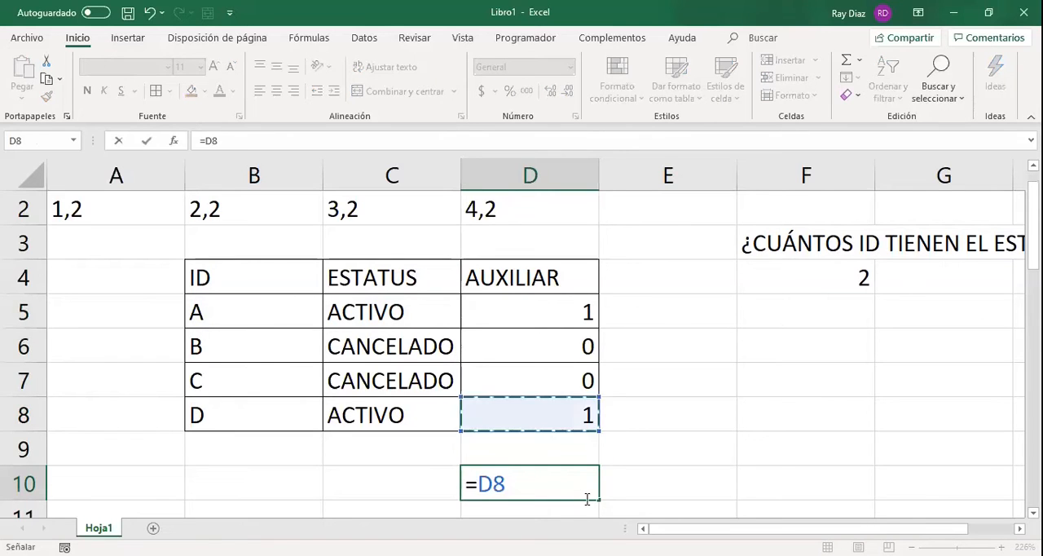
pyautogui.press('Up')
pyautogui.press('Up')
pyautogui.press('Up')
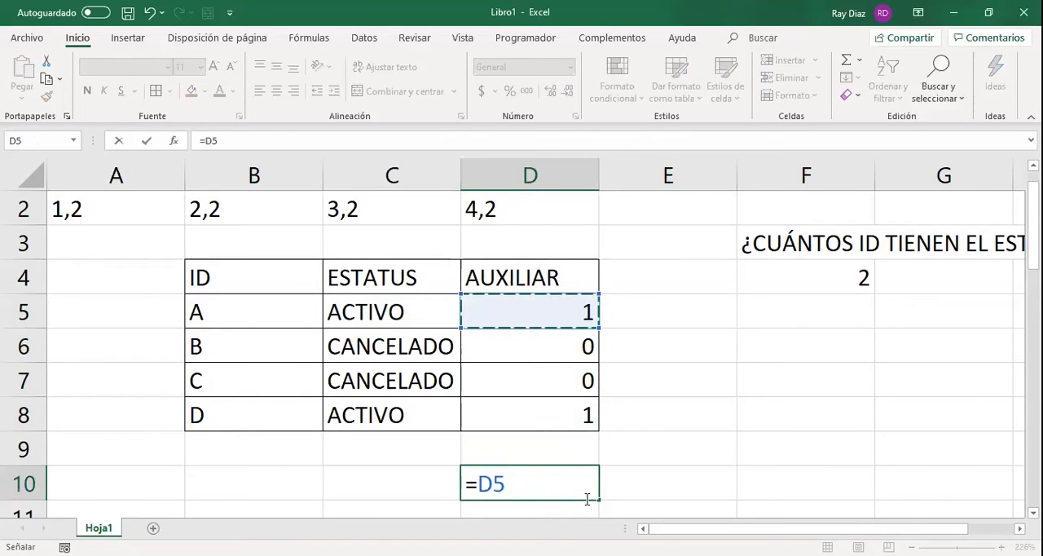
pyautogui.write('+')
pyautogui.press('Up')
pyautogui.press('Up')
pyautogui.press('Up')
pyautogui.press('Up')
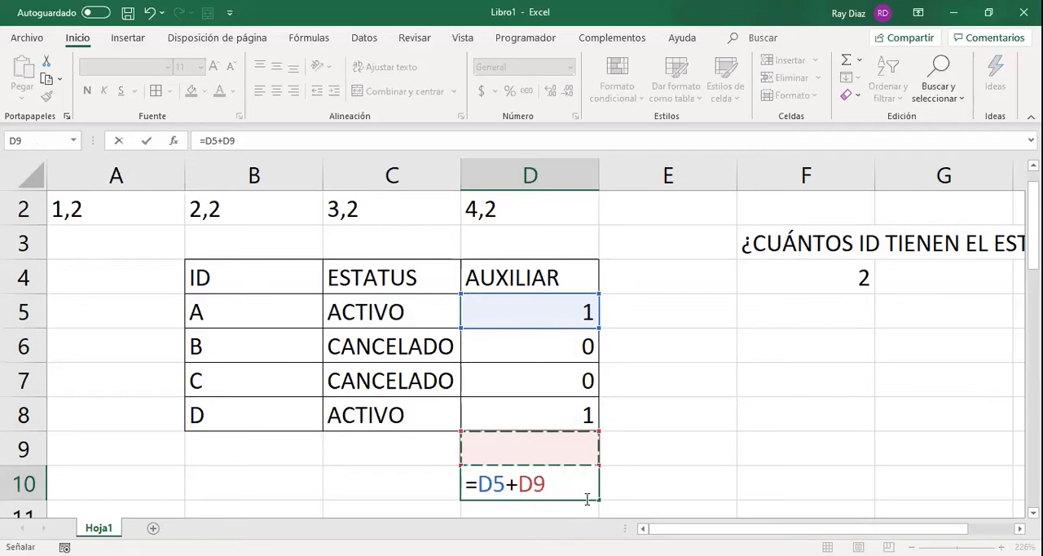
pyautogui.write('+')
pyautogui.press('Up')
pyautogui.press('Up')
pyautogui.press('Up')
pyautogui.write('+')
pyautogui.press('Up')
pyautogui.press('Up')
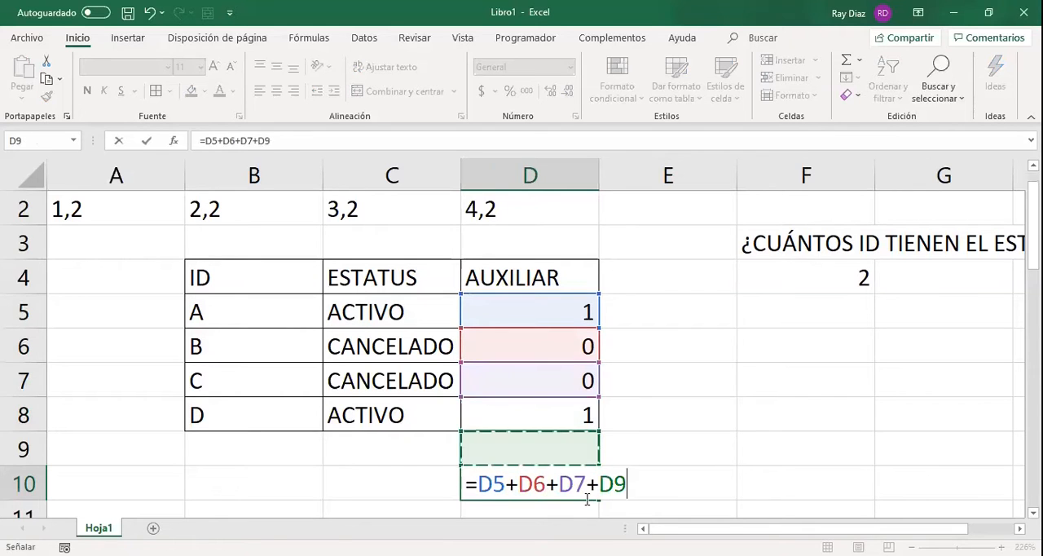
pyautogui.press('Return')
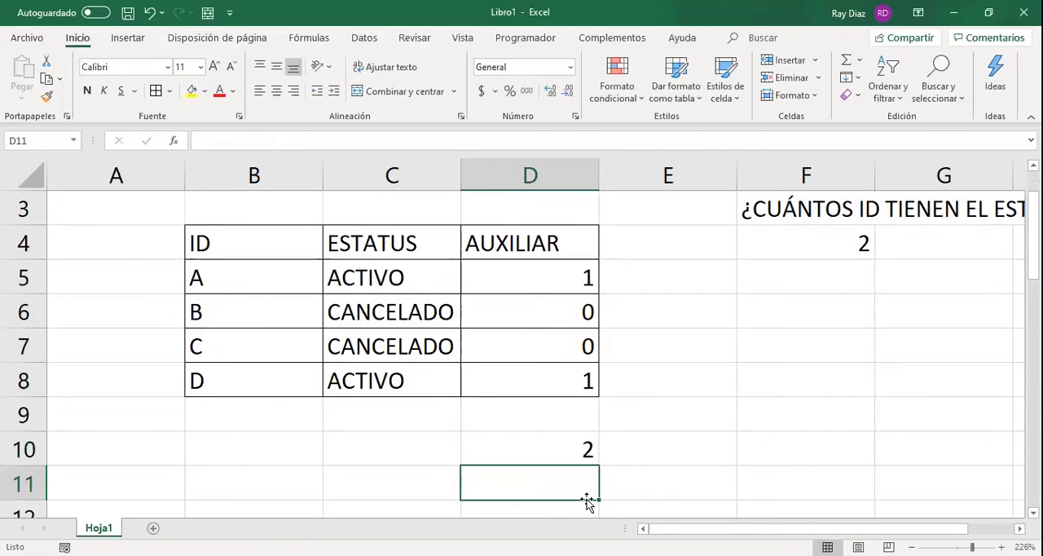
# Check the cells referenced by the addition formula in D10 and clear that cell.
pyautogui.press('Up')
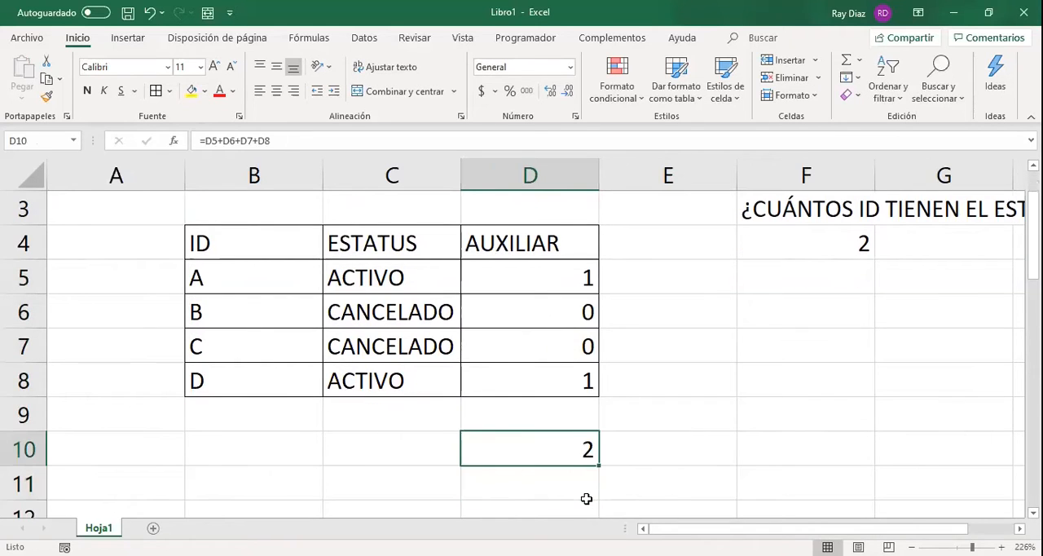
pyautogui.press('F2')
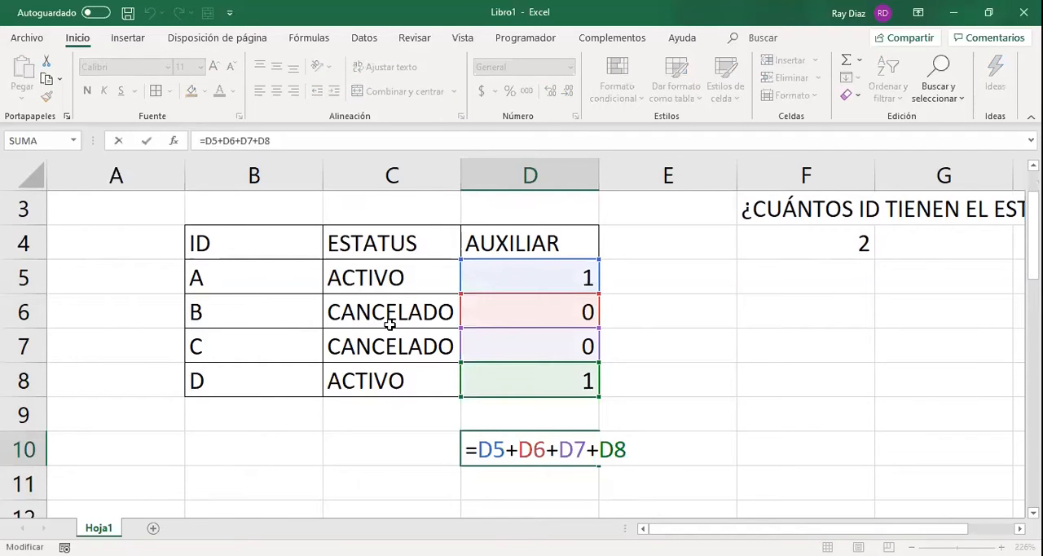
pyautogui.press('Return')
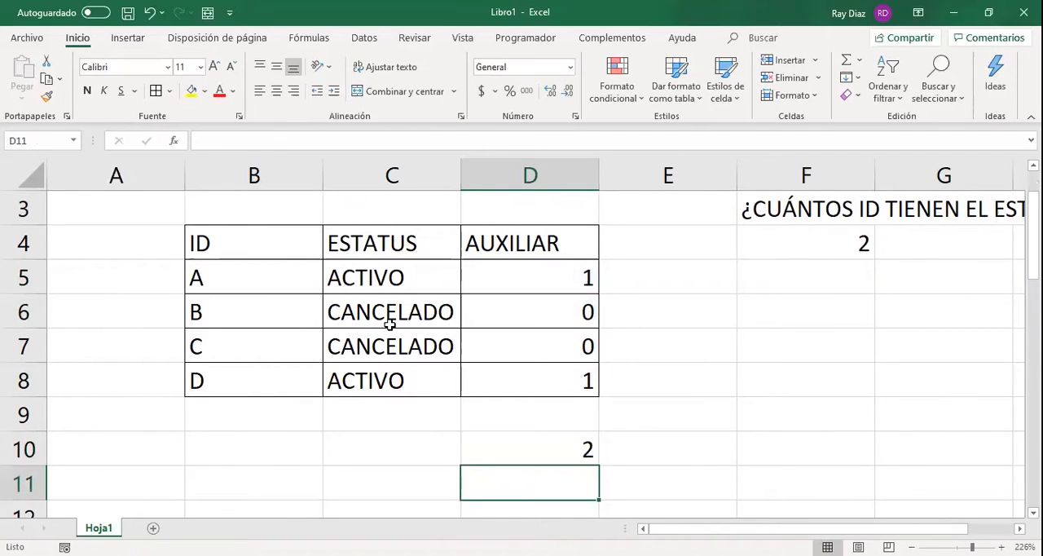
pyautogui.press('Up')
pyautogui.press('Delete')
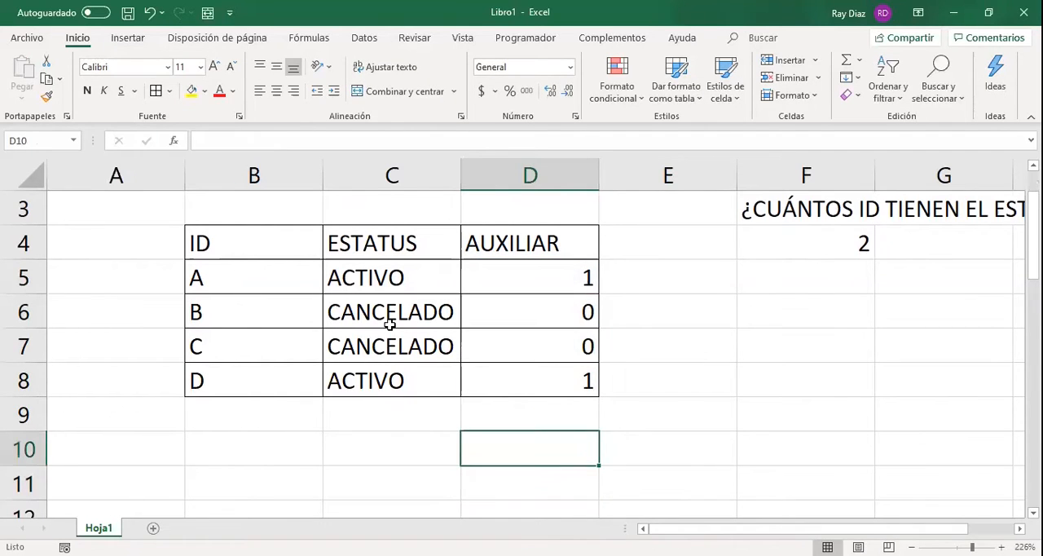
# Start a SUMA formula in D10 with the auxiliary values D5:D8 as its range.
pyautogui.write('=')
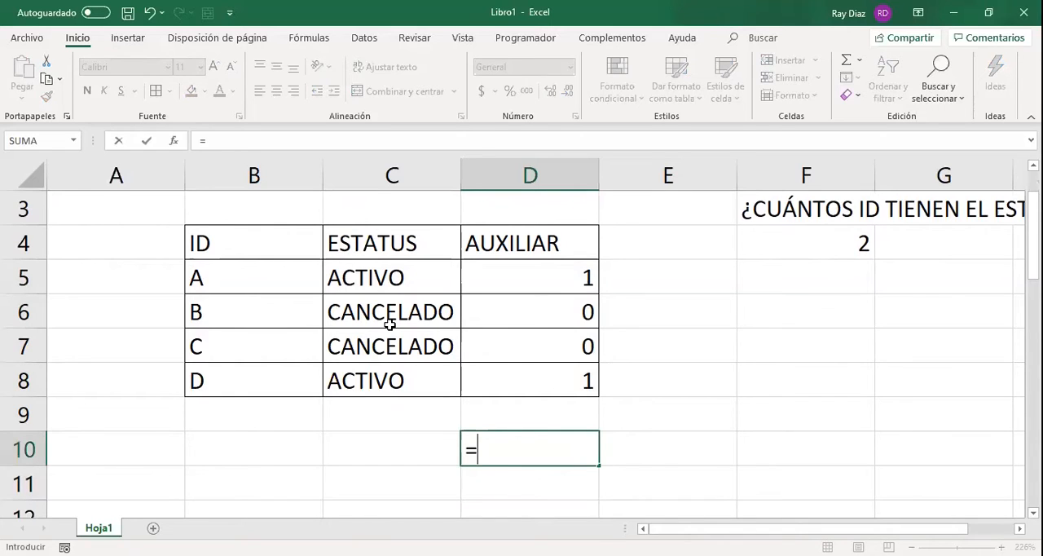
pyautogui.write('SUMA(')
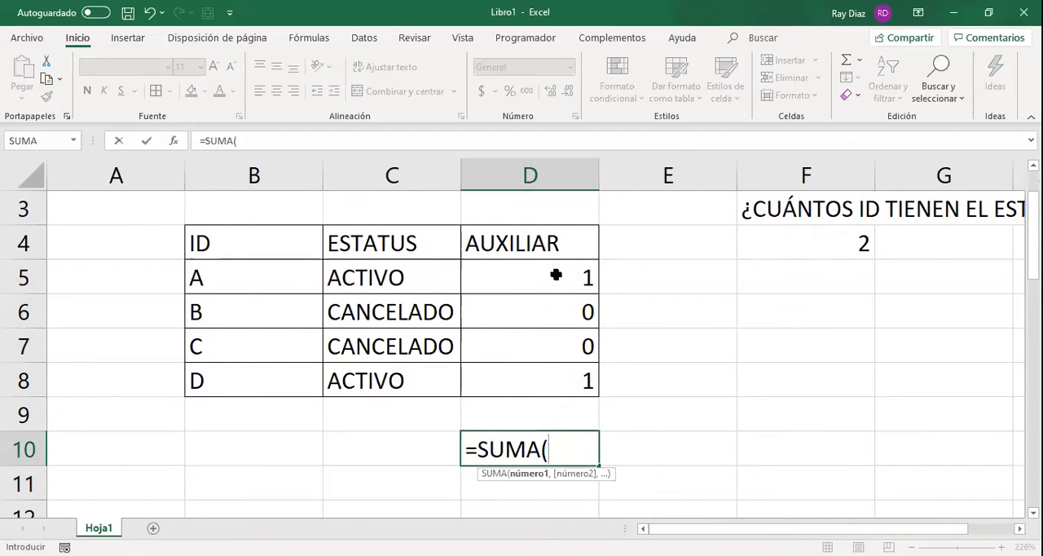
pyautogui.click(556, 275)
pyautogui.moveTo(556, 275); pyautogui.dragTo(559, 380)
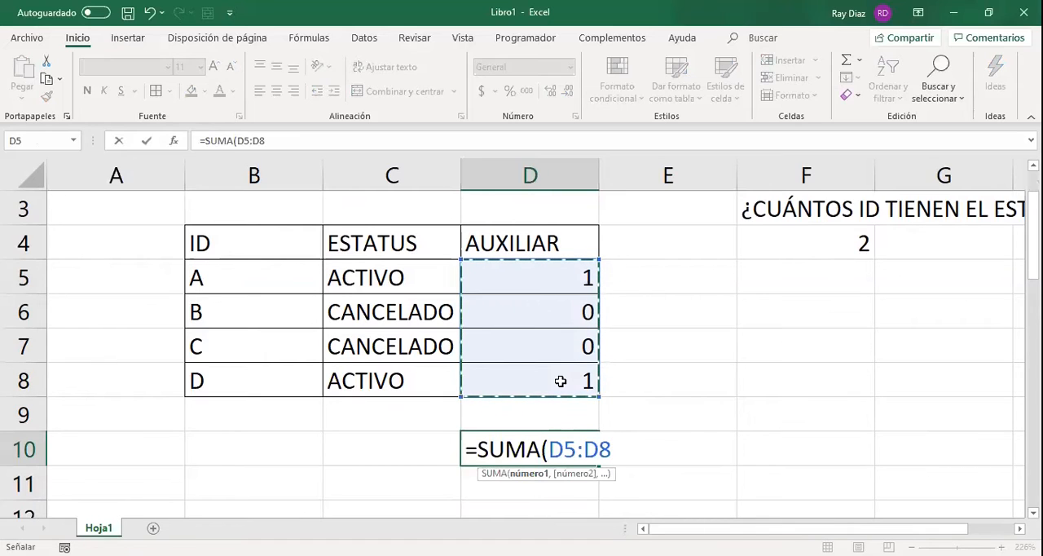
# Try other ranges as the SUMA argument in D10, including cells across row 5 and the whole table B4:D8.
pyautogui.click(576, 279)
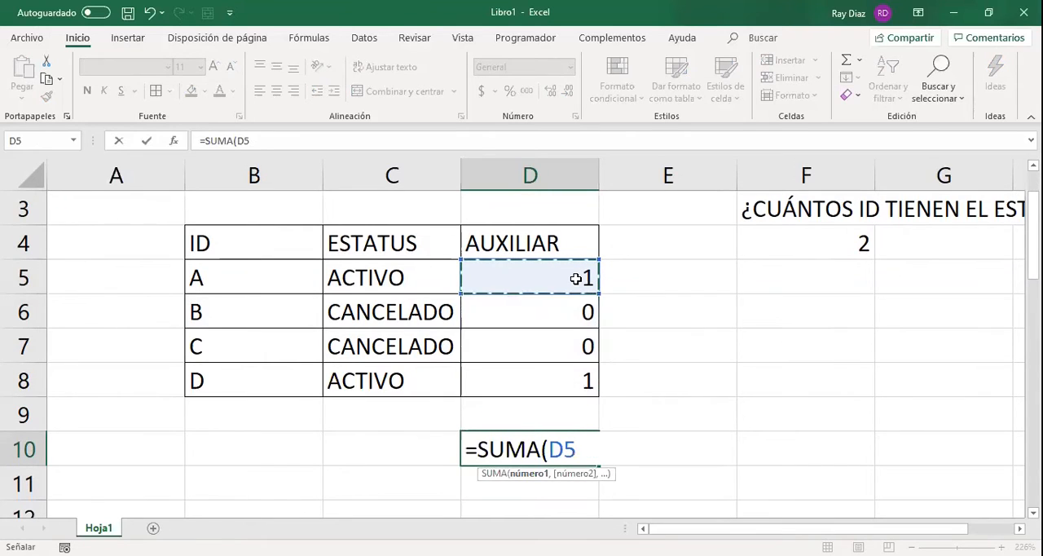
pyautogui.moveTo(567, 275); pyautogui.dragTo(569, 377)
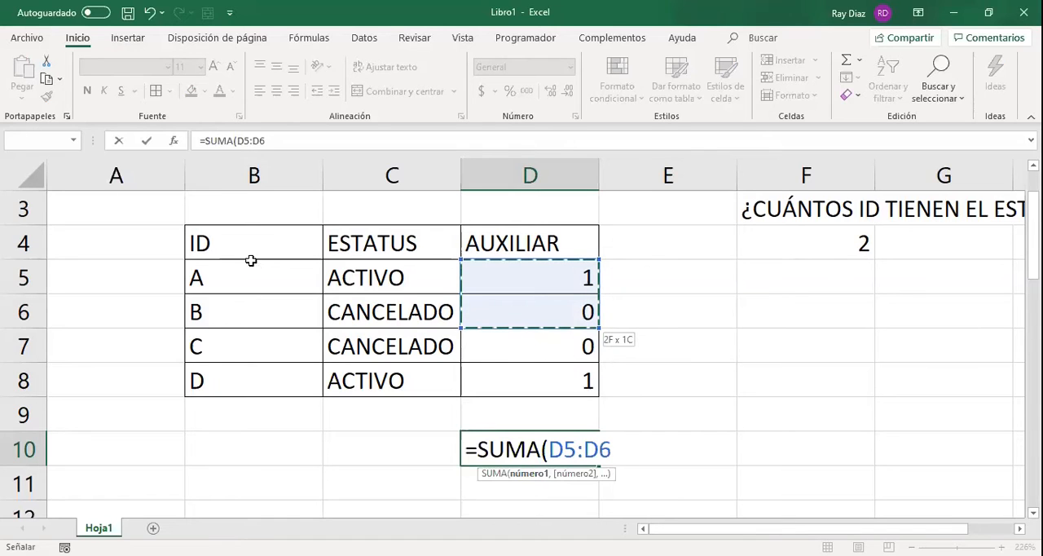
pyautogui.click(307, 278)
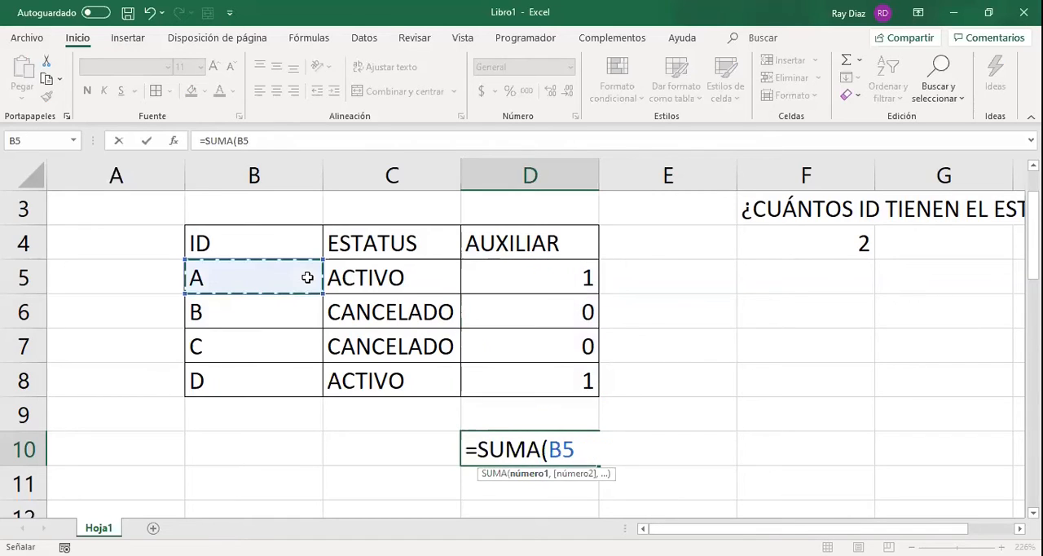
pyautogui.moveTo(308, 273); pyautogui.dragTo(562, 278)
pyautogui.click(270, 237)
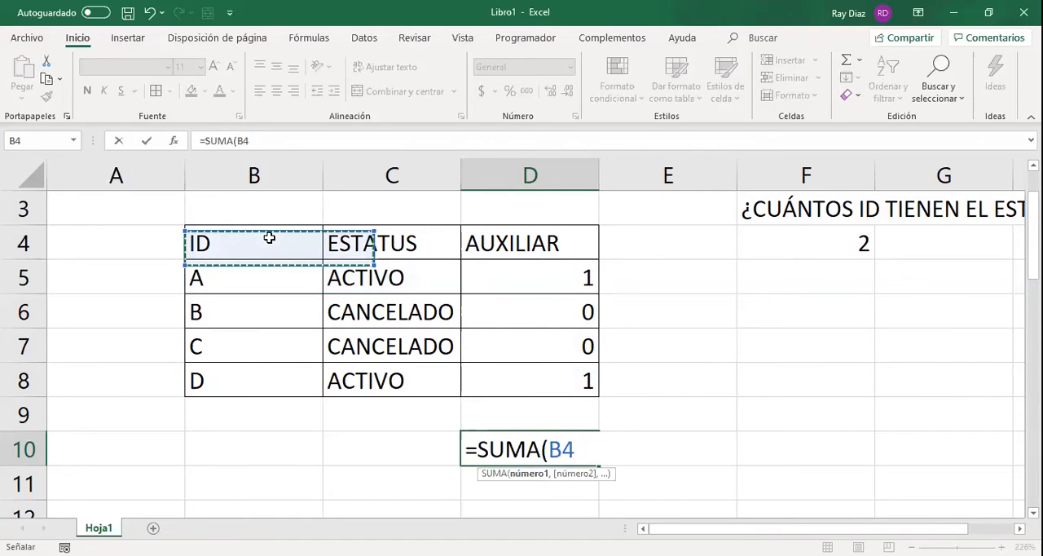
pyautogui.moveTo(269, 237); pyautogui.dragTo(575, 367)
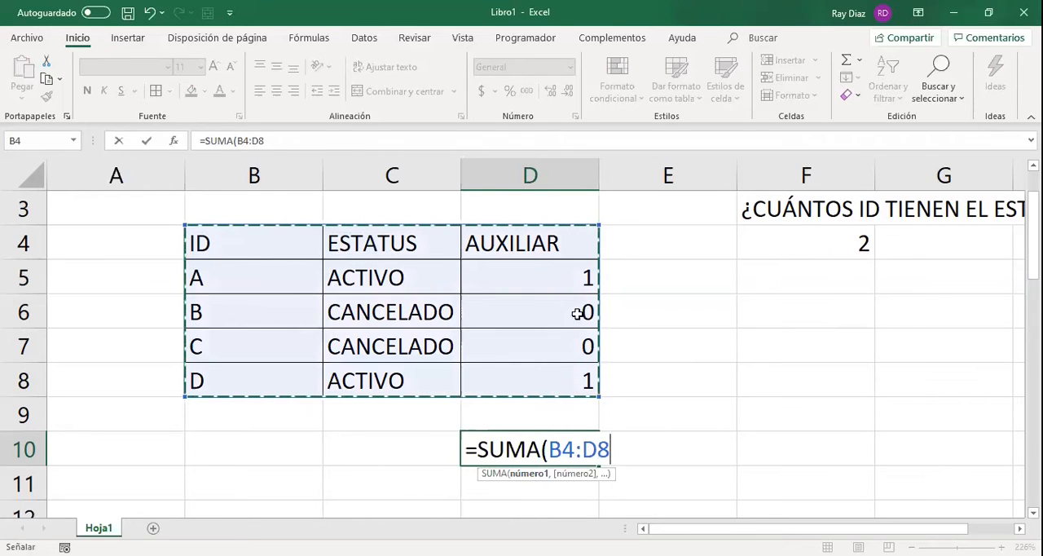
# Set the SUMA range back to the auxiliary values and complete D10 as =SUMA(D5:D8).
pyautogui.click(570, 280)
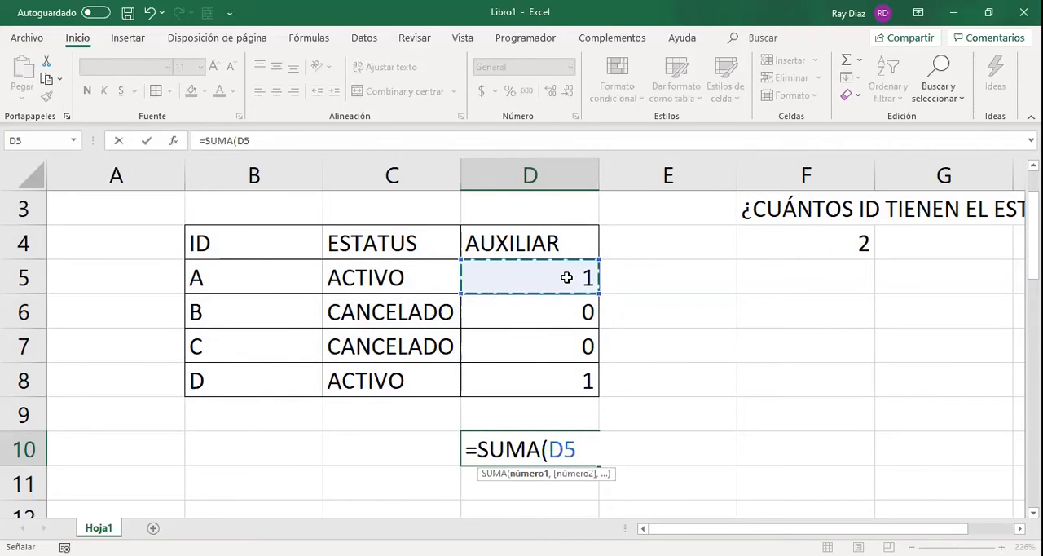
pyautogui.keyDown('shift'); pyautogui.click(568, 382); pyautogui.keyUp('shift')
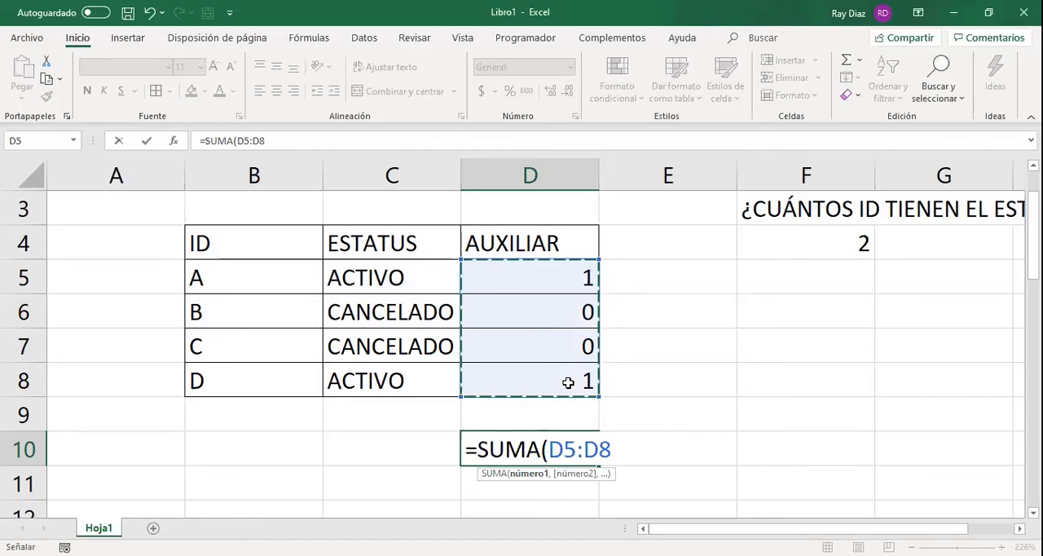
pyautogui.click(561, 242)
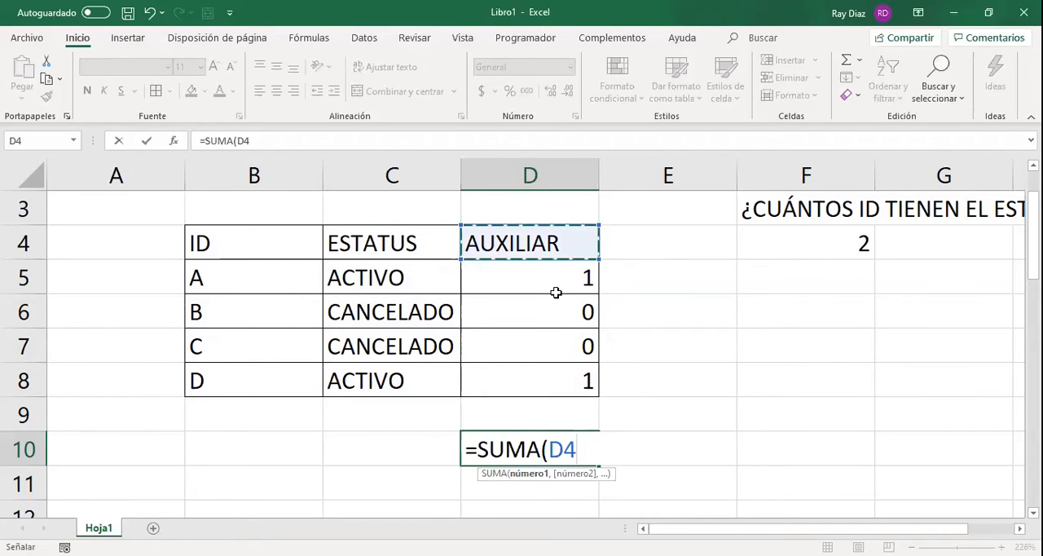
pyautogui.moveTo(555, 292); pyautogui.dragTo(559, 375)
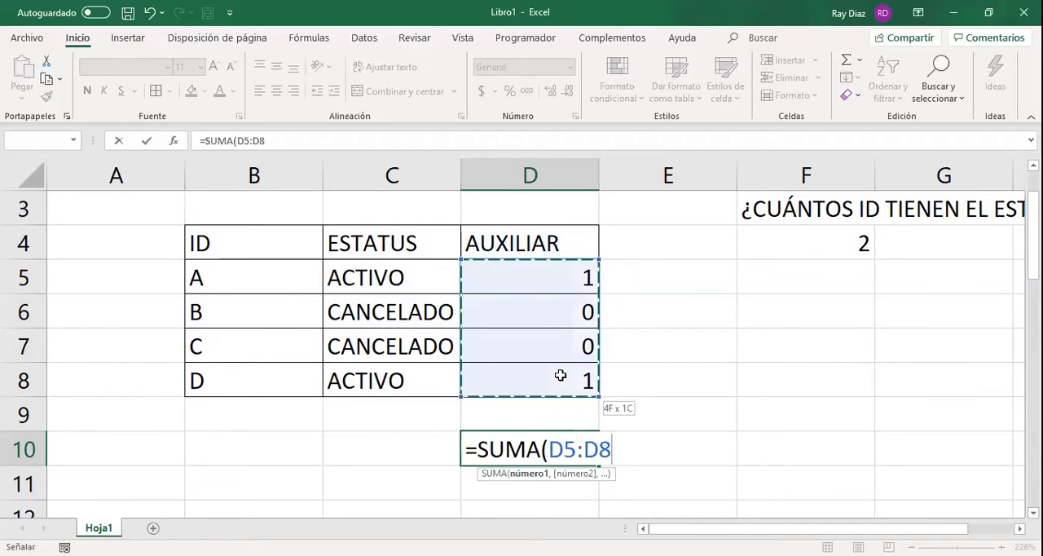
pyautogui.click(287, 142)
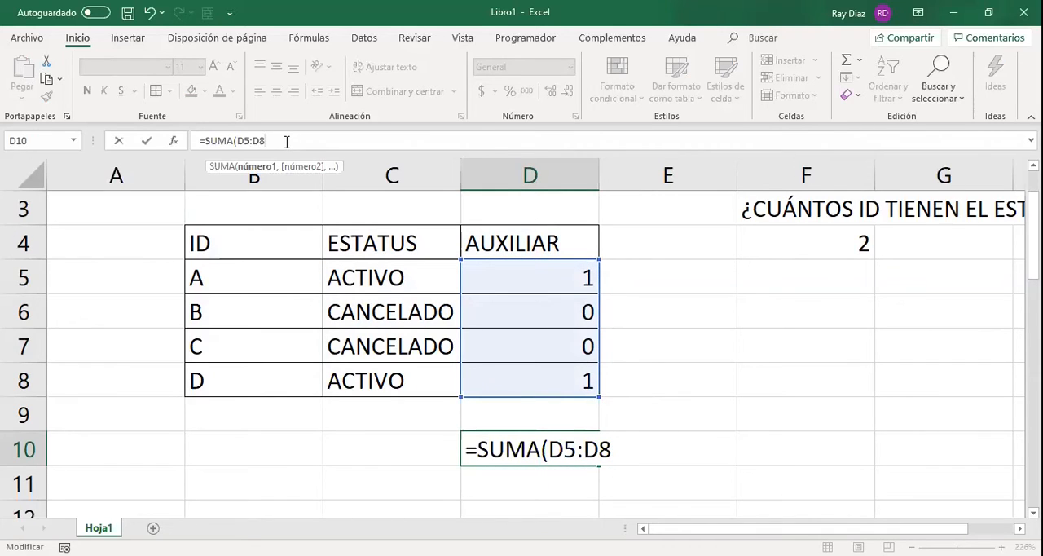
pyautogui.write(')')
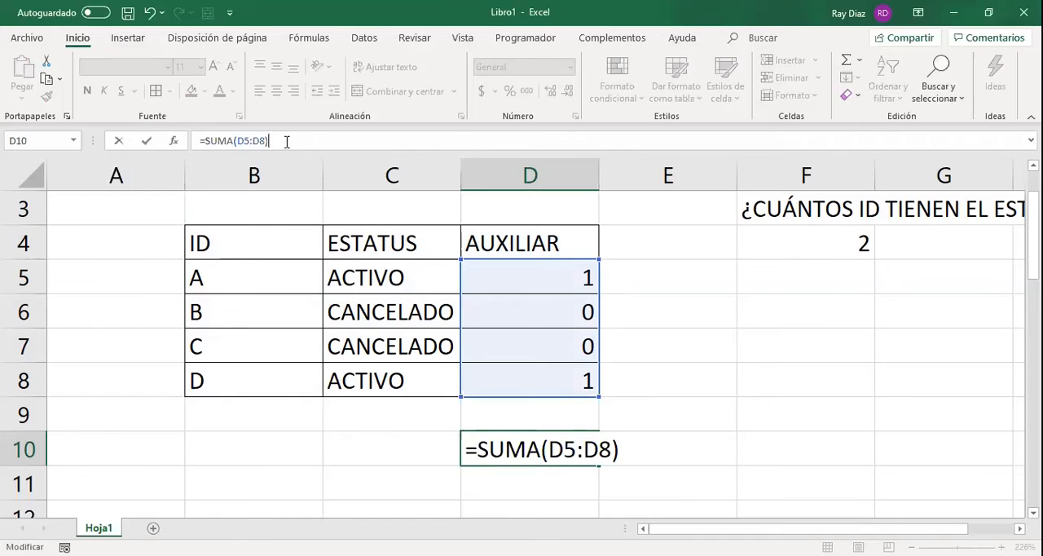
pyautogui.hotkey('ctrl', 'Return')
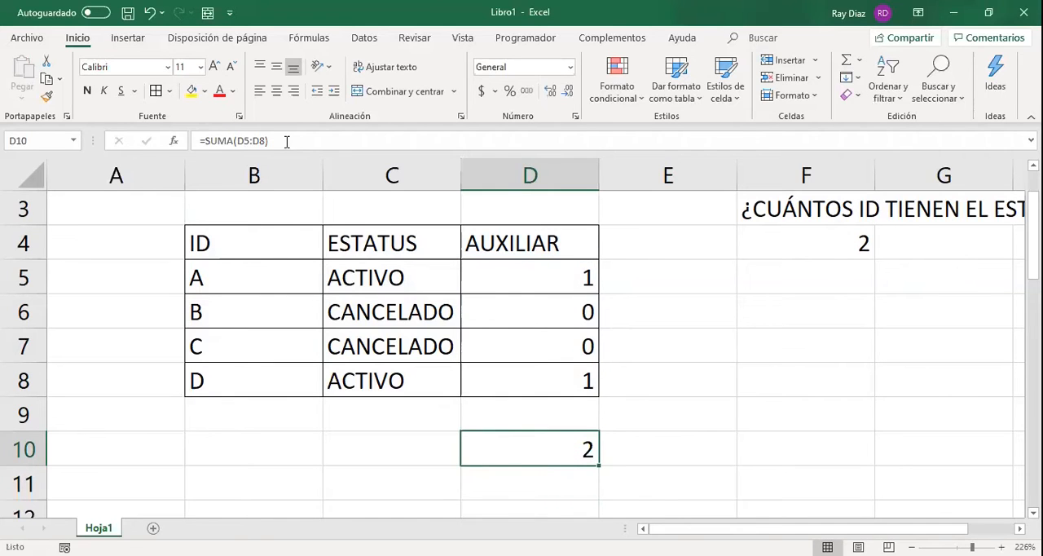
# Fill the SUMA formula from D10 down into D11.
pyautogui.click(287, 142)
pyautogui.press('Return')
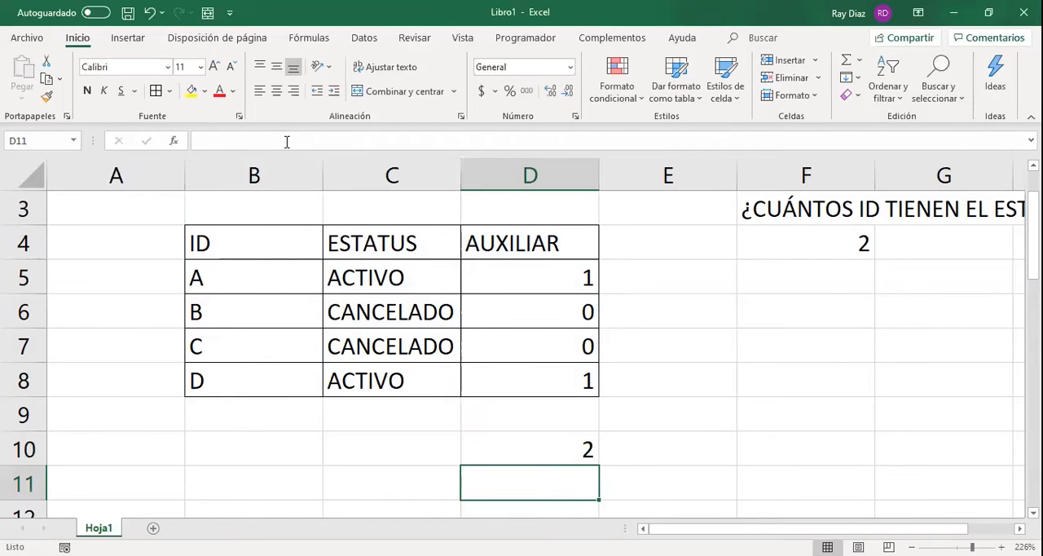
pyautogui.press('Up')
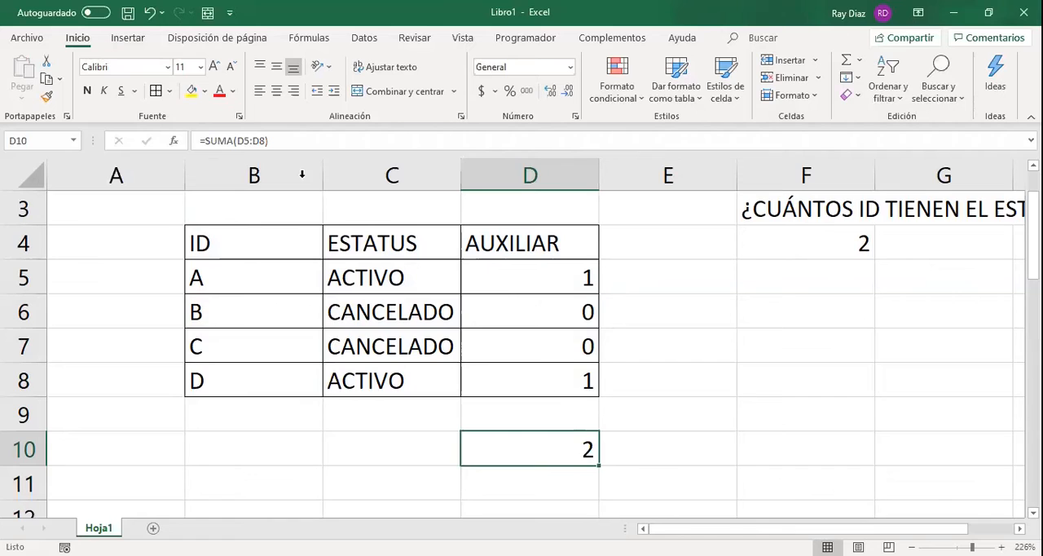
pyautogui.scroll(-1, 504, 301)
pyautogui.moveTo(599, 364); pyautogui.dragTo(601, 403)
pyautogui.click(594, 377)
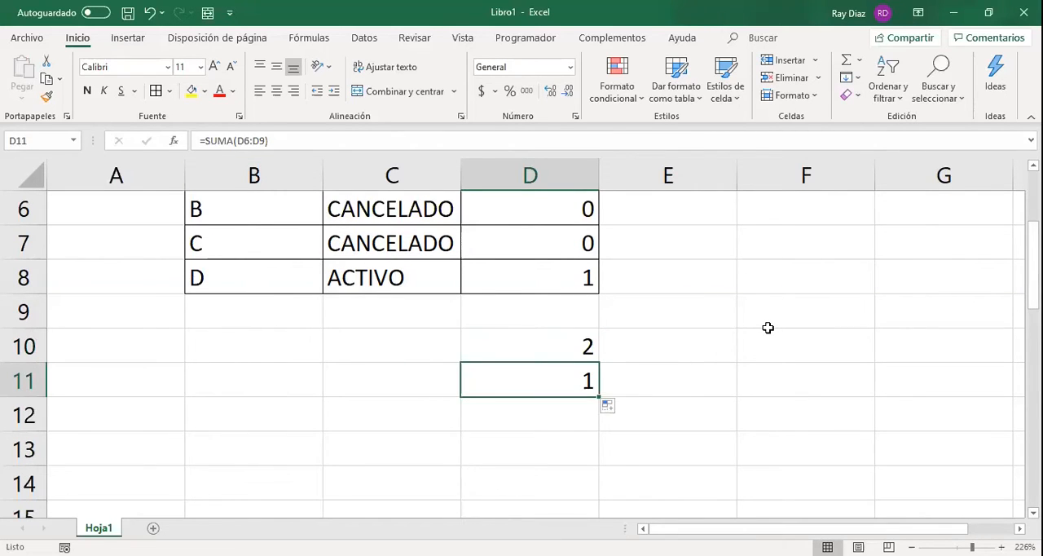
# Compare the ranges referenced by the SUMA formulas in D10 and D11.
pyautogui.press('F2')
pyautogui.scroll(2, 768, 327)
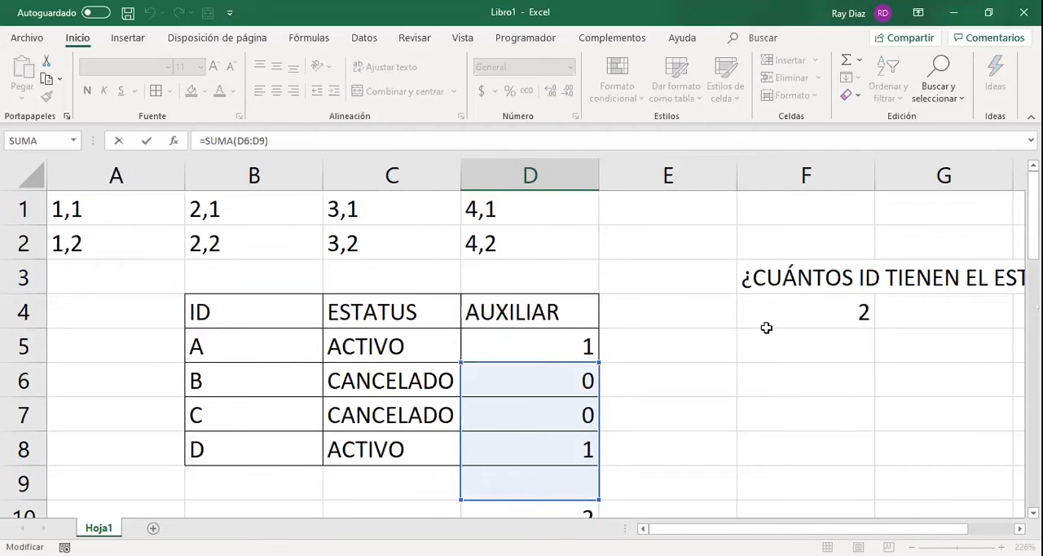
pyautogui.scroll(-1, 766, 328)
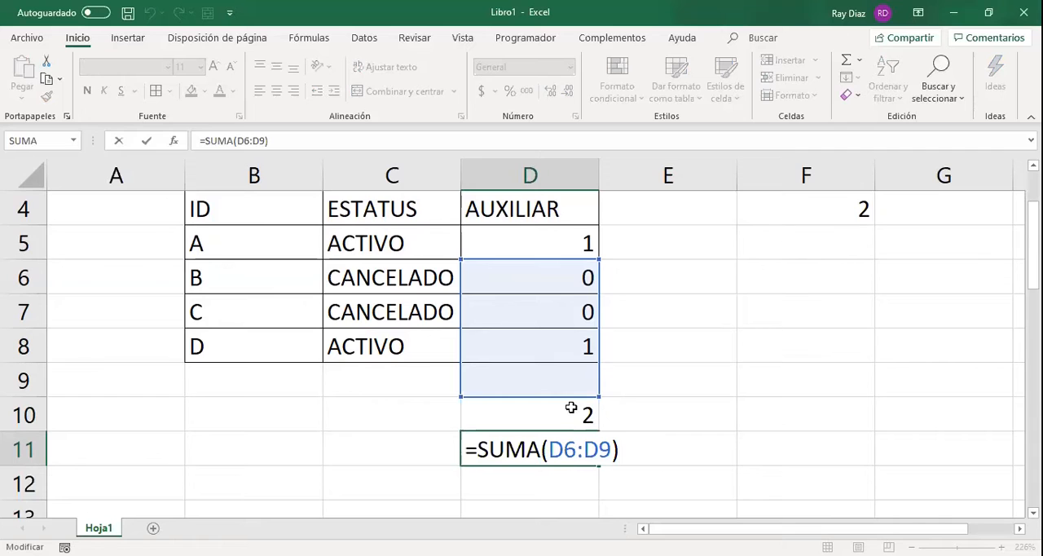
pyautogui.press('Return')
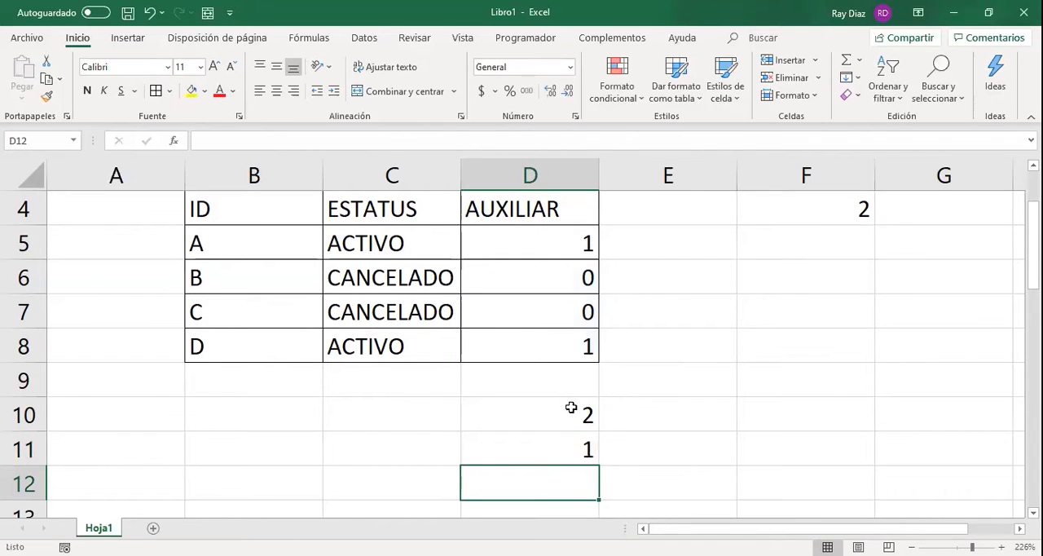
pyautogui.click(571, 408)
pyautogui.press('F2')
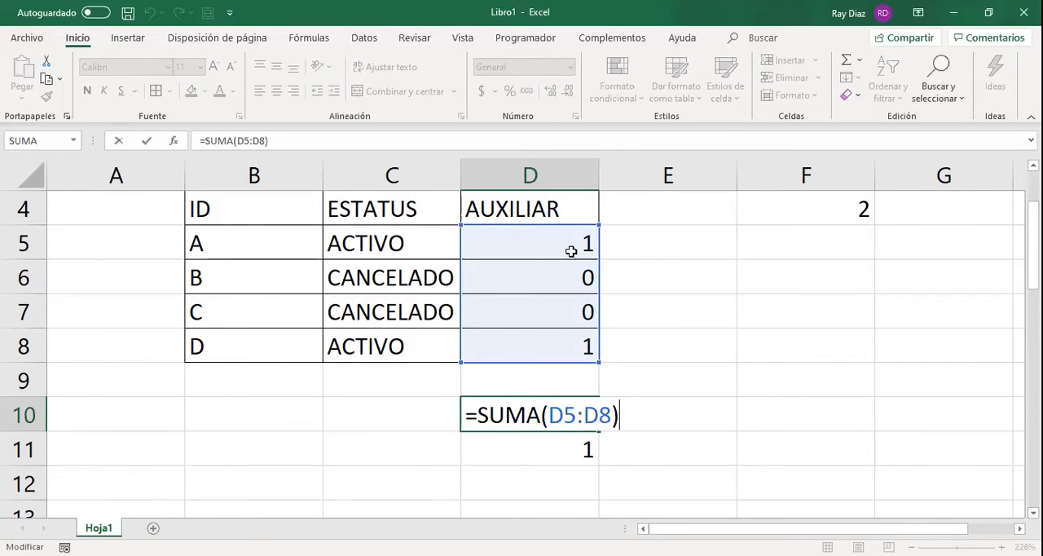
pyautogui.moveTo(571, 252); pyautogui.dragTo(576, 359)
pyautogui.press('Return')
pyautogui.click(557, 423)
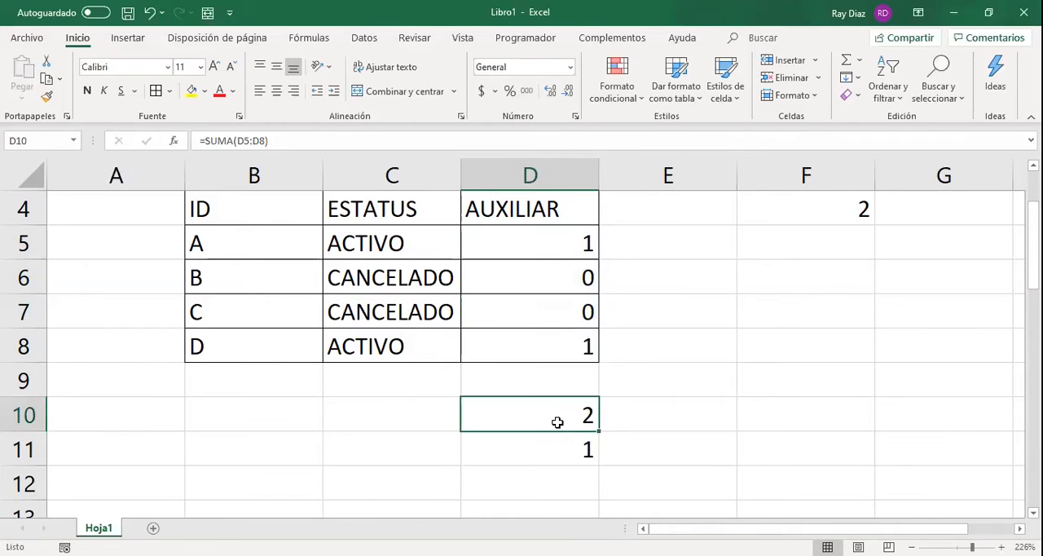
pyautogui.doubleClick(558, 423)
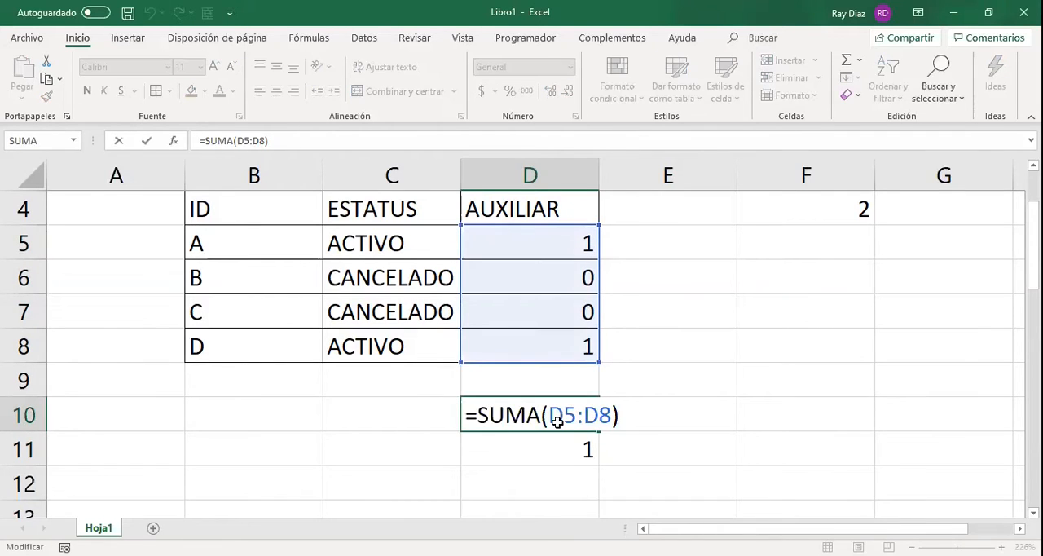
pyautogui.press('Return')
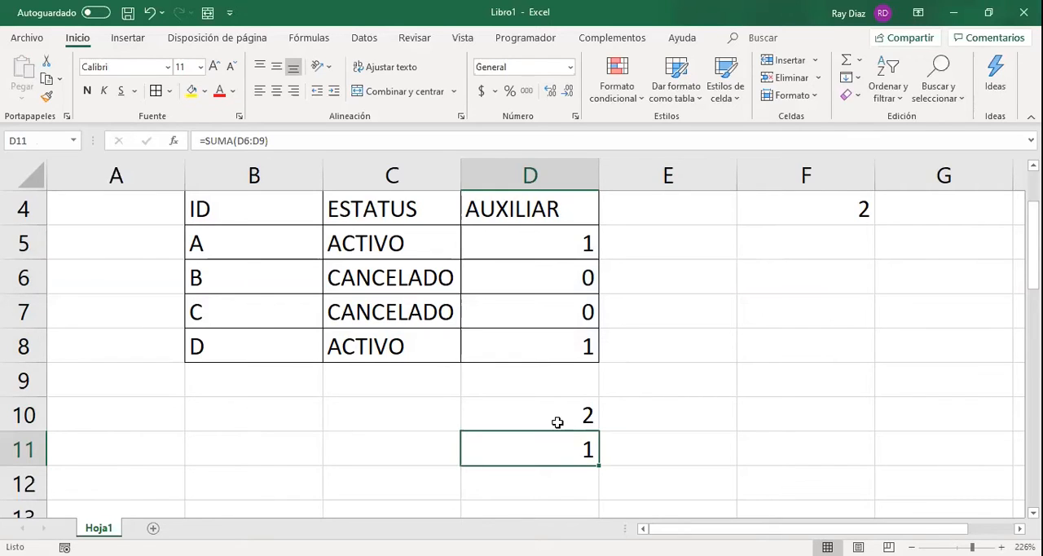
pyautogui.click(558, 423)
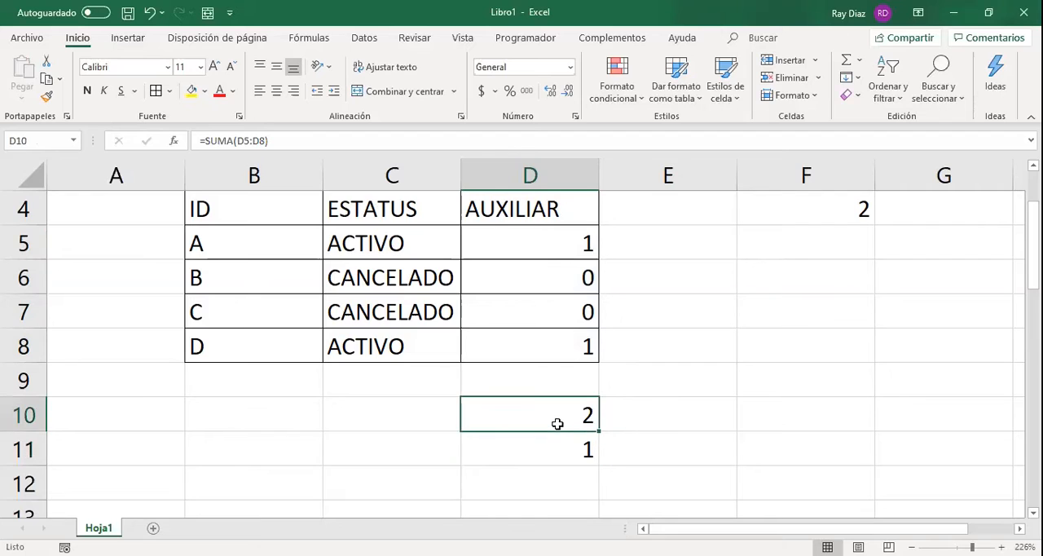
pyautogui.doubleClick(557, 423)
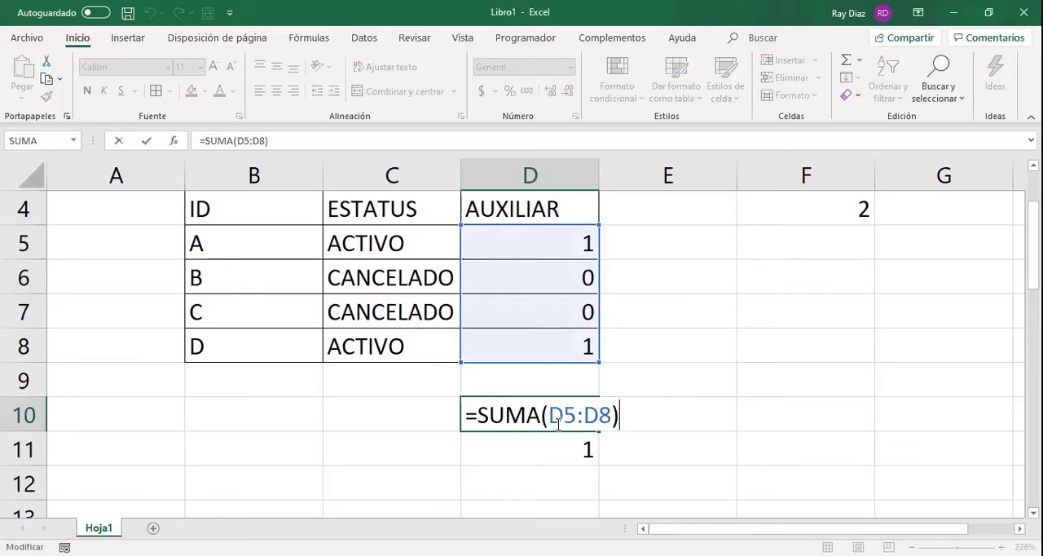
pyautogui.press('Return')
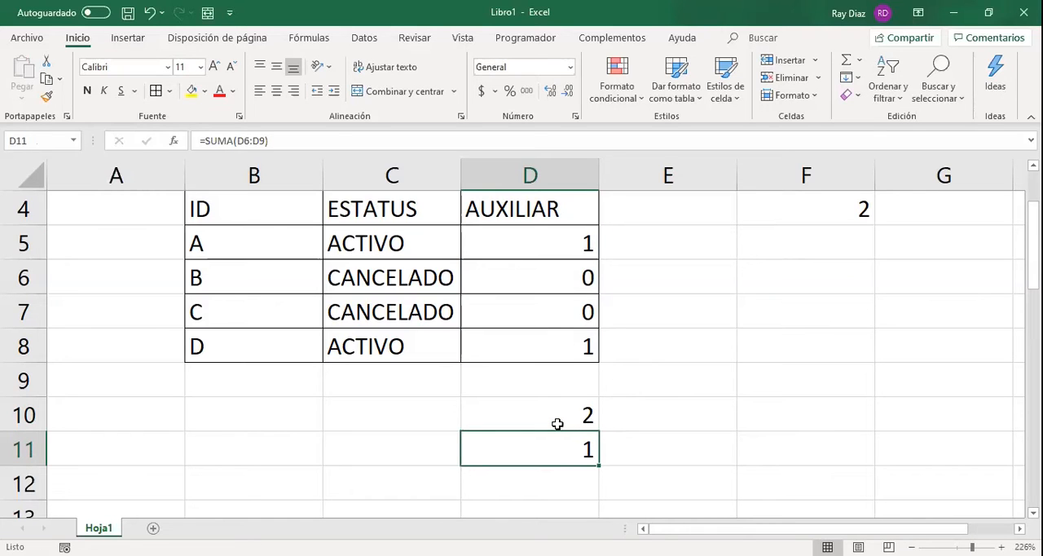
pyautogui.press('F2')
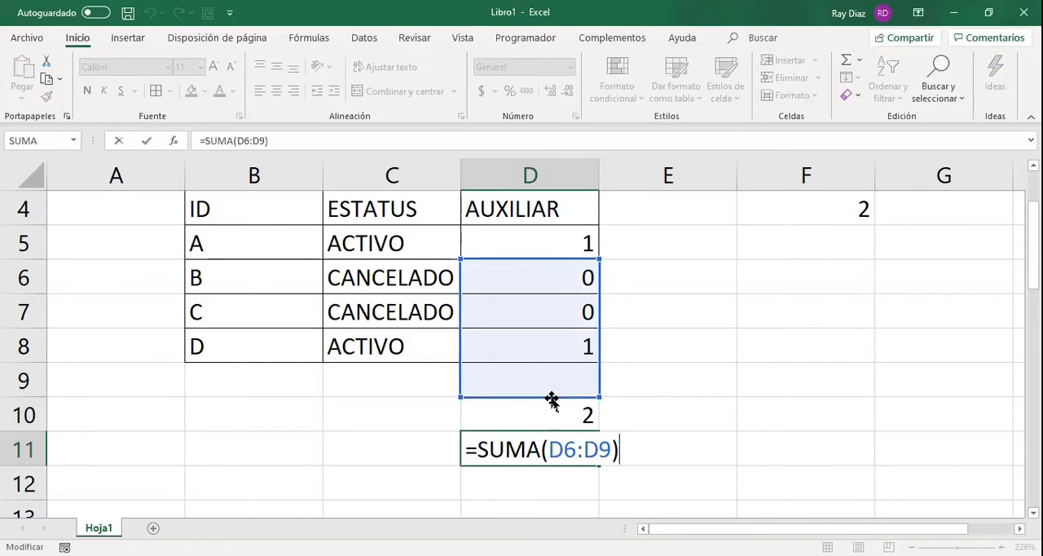
pyautogui.press('Return')
# Fill the SUMA formula from D11 down into D12 and check which cells the copy references.
pyautogui.click(593, 461)
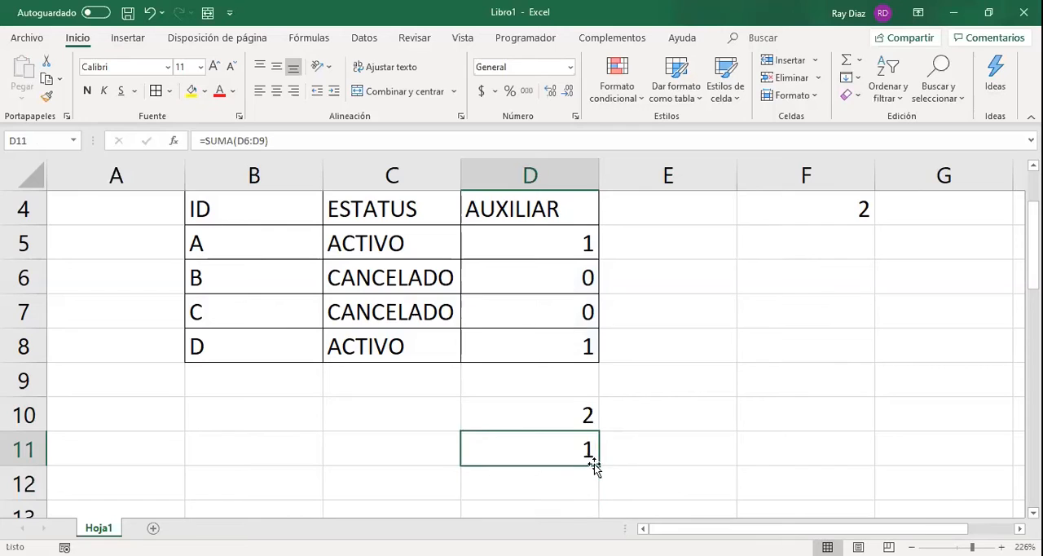
pyautogui.moveTo(597, 465); pyautogui.dragTo(538, 485)
pyautogui.click(538, 485)
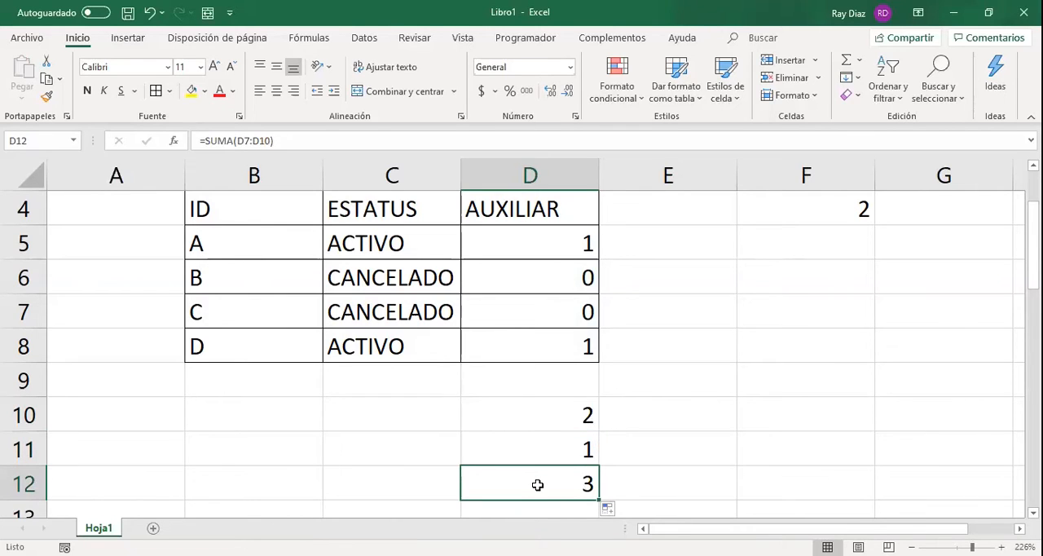
pyautogui.doubleClick(538, 485)
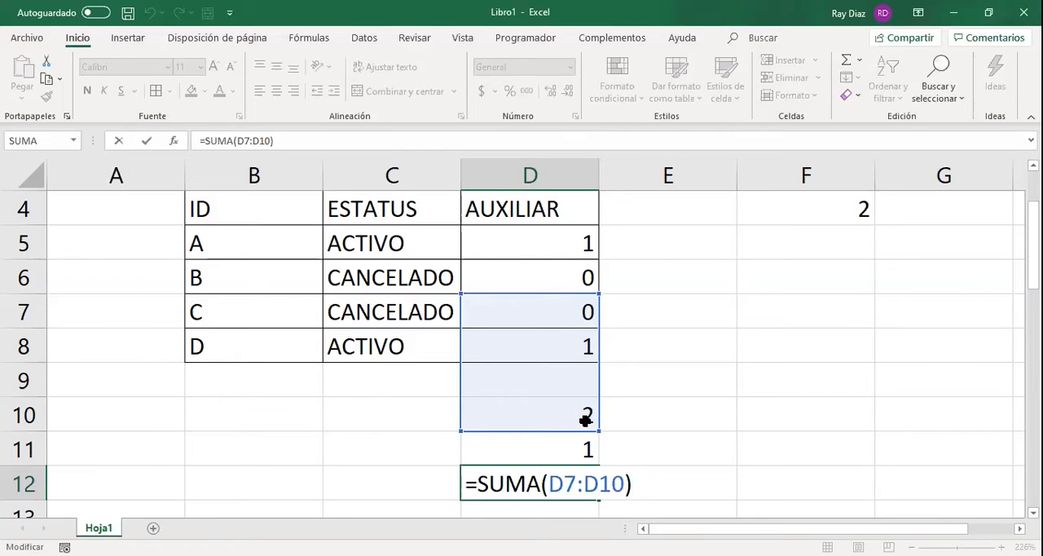
pyautogui.press('Return')
# Clear the copied formulas in D11 and D12, leaving the SUMA in D10 selected.
pyautogui.press('Up')
pyautogui.press('Up')
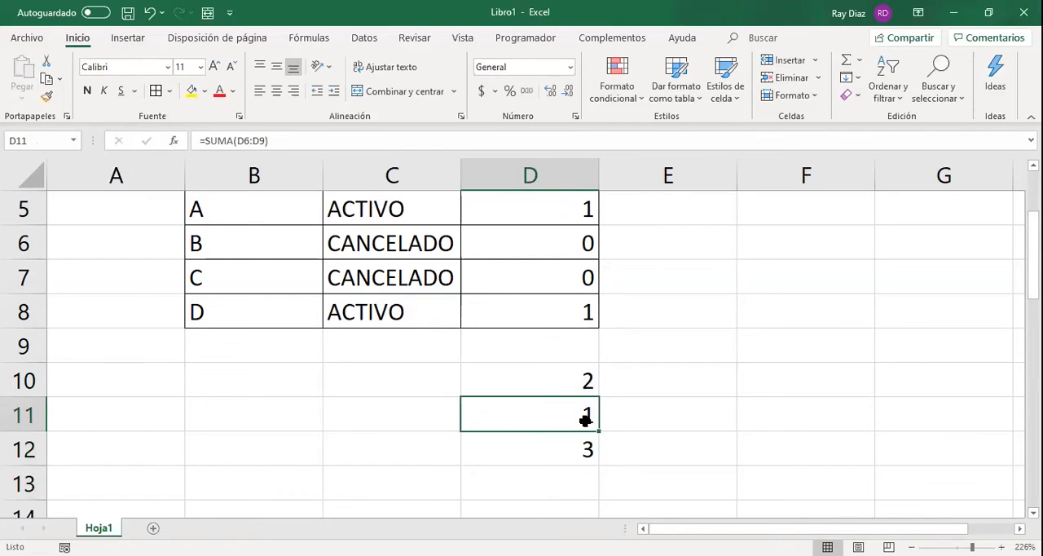
pyautogui.hotkey('shift', 'Down')
pyautogui.press('Delete')
pyautogui.press('Up')
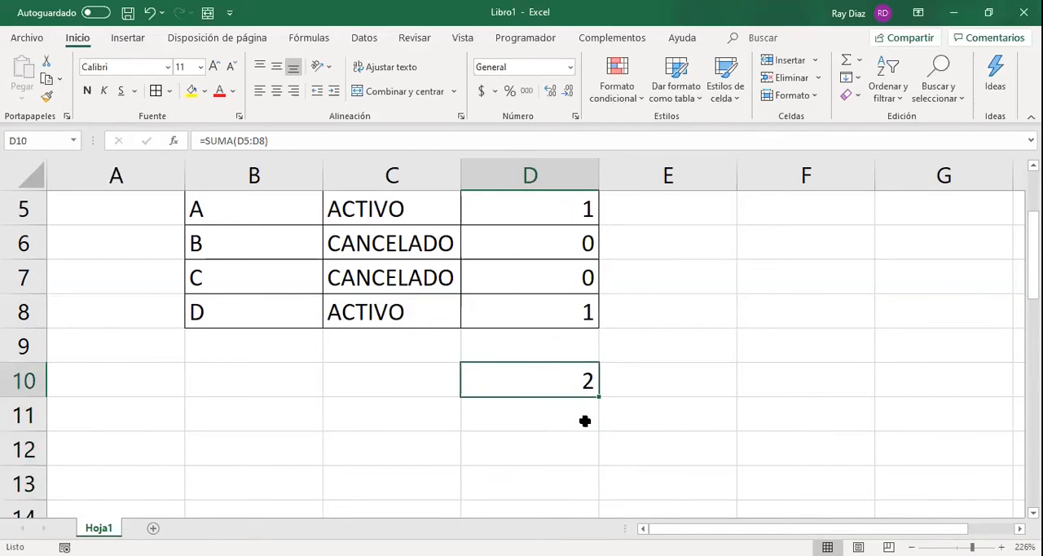
# Make both references in D10's SUMA formula absolute so it reads =SUMA($D$5:$D$8).
pyautogui.scroll(2, 620, 397)
pyautogui.scroll(-1, 620, 396)
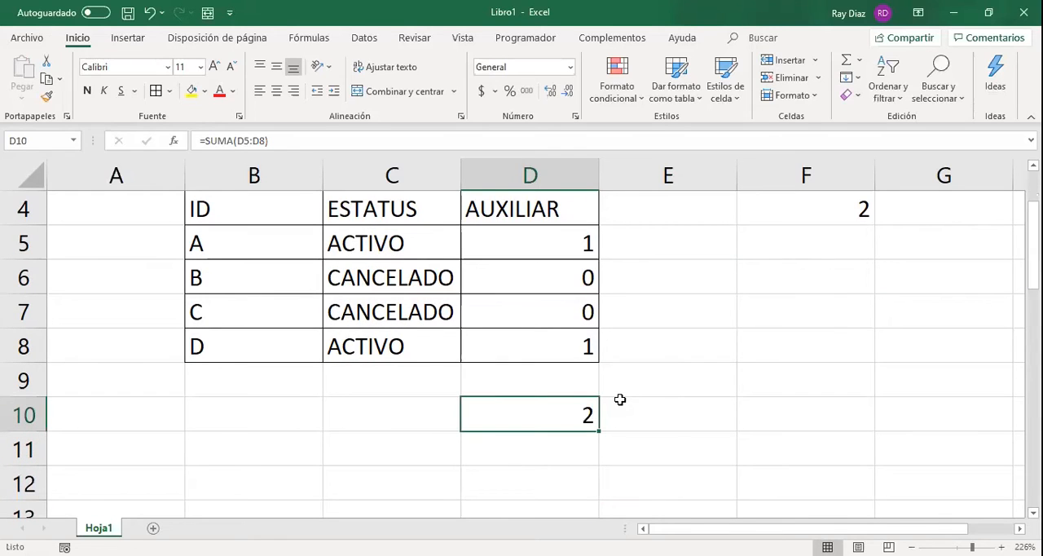
pyautogui.click(248, 141)
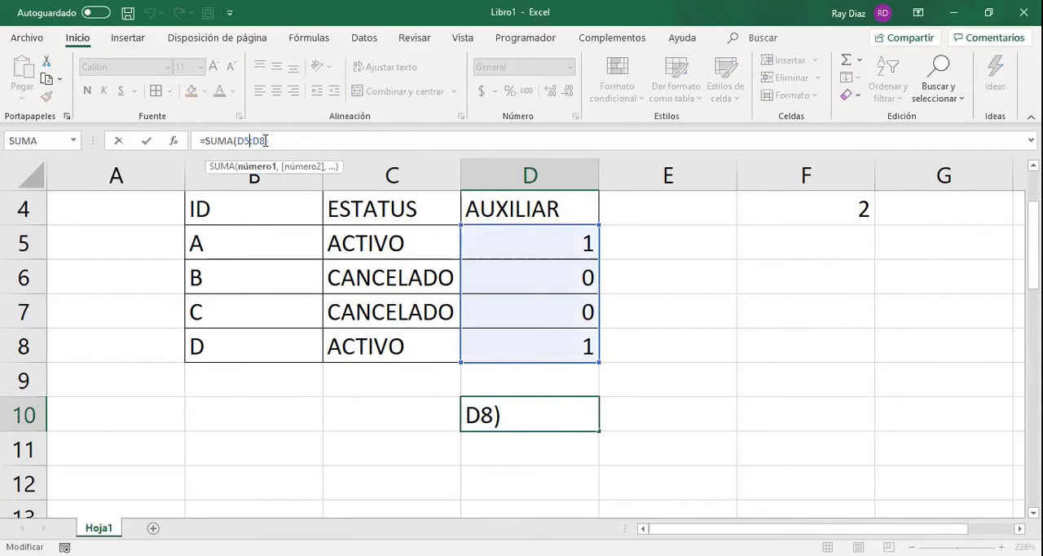
pyautogui.press('F4')
pyautogui.click(272, 141)
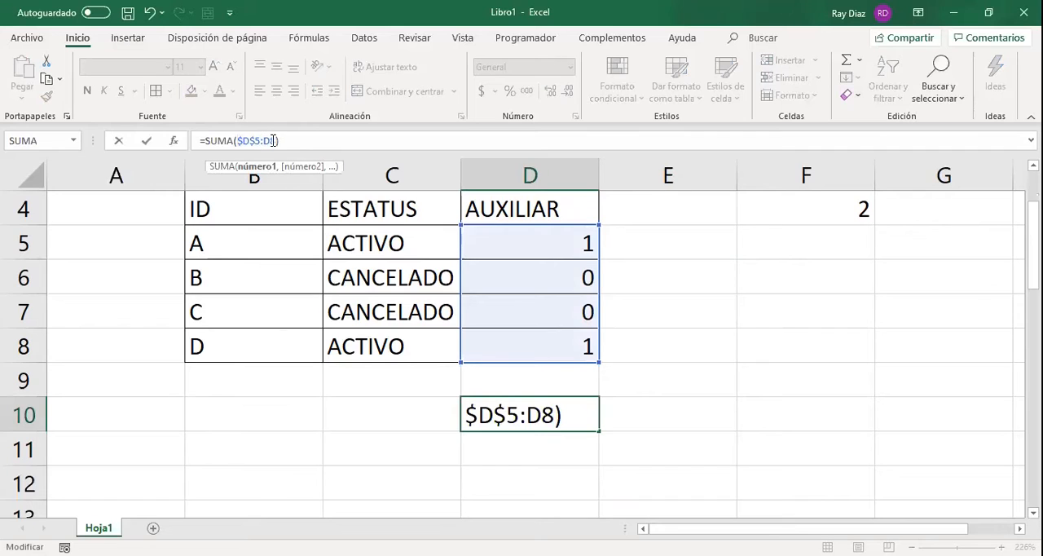
pyautogui.press('F4')
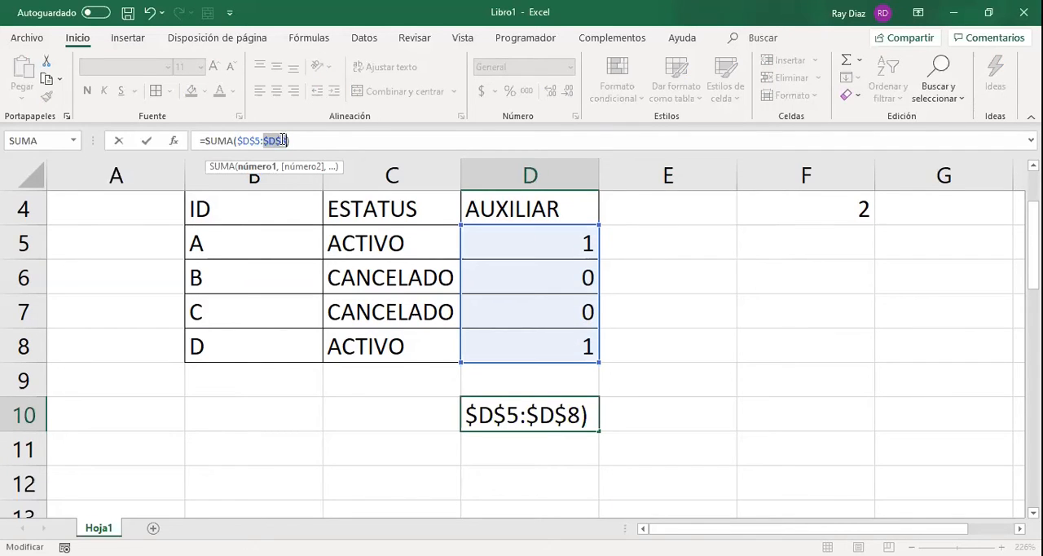
pyautogui.press('Return')
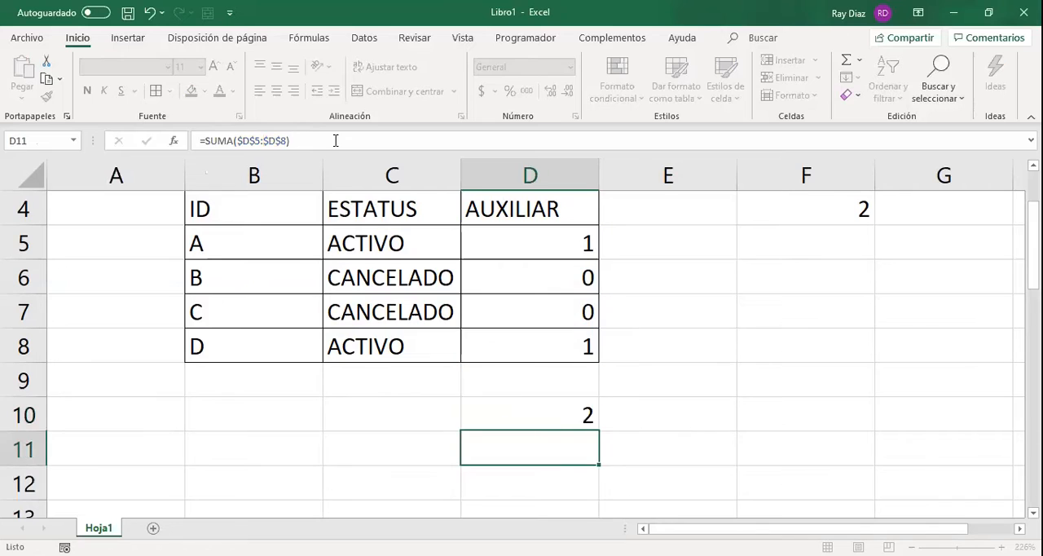
# Fill the absolute-reference SUMA formula from D10 down to D12 and check the range used in each copy.
pyautogui.press('Up')
pyautogui.press('F2')
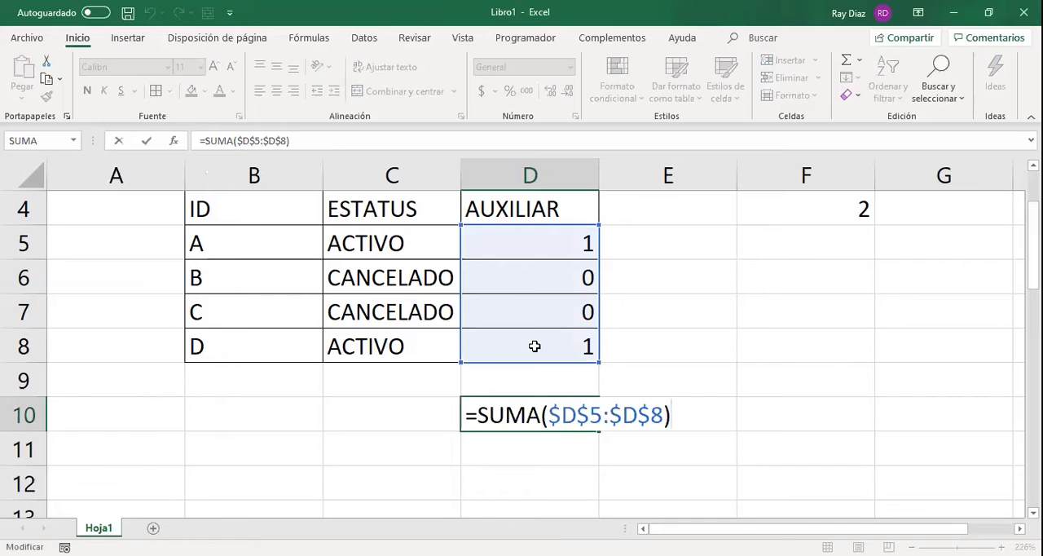
pyautogui.press('Return')
pyautogui.click(572, 414)
pyautogui.moveTo(599, 431); pyautogui.dragTo(601, 487)
pyautogui.click(555, 445)
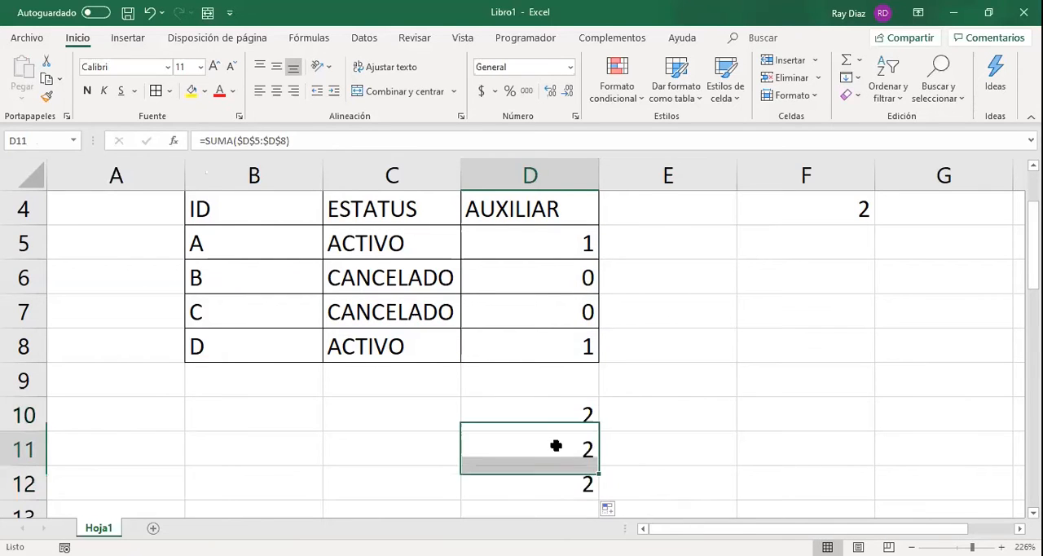
pyautogui.doubleClick(555, 445)
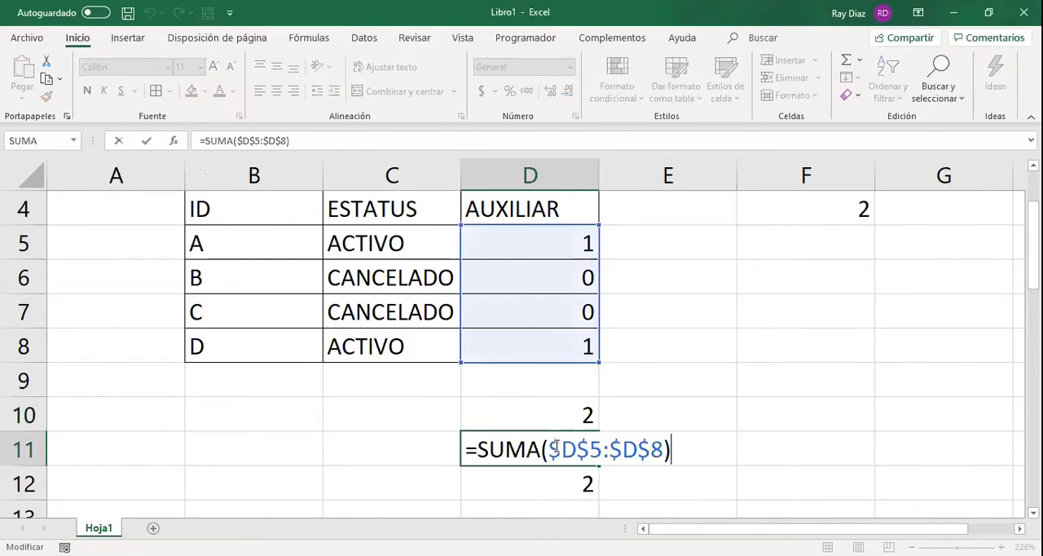
pyautogui.press('Return')
pyautogui.press('F2')
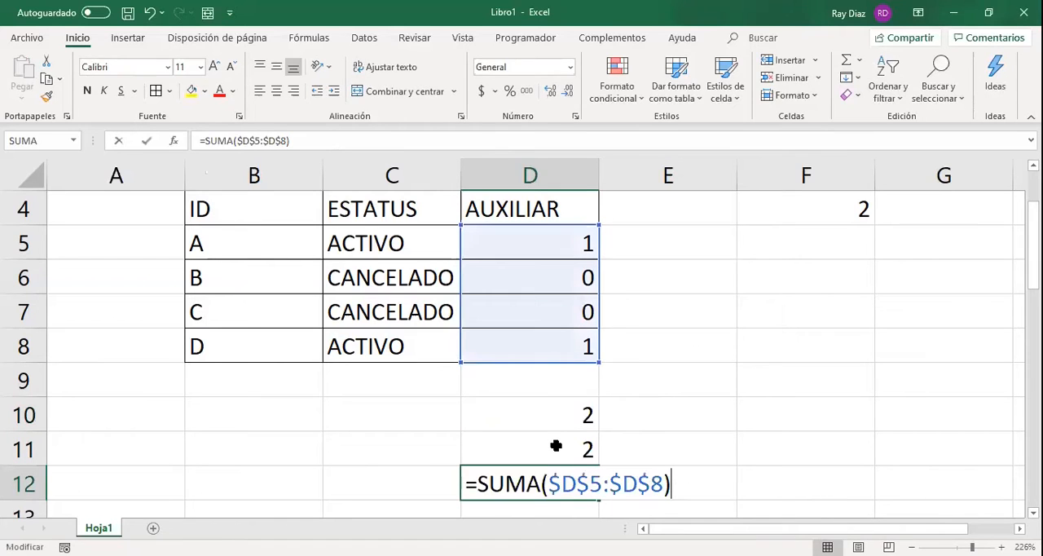
pyautogui.press('Return')
# Clear the copied formulas in D11:D12 and review the absolute range in D10's SUMA formula.
pyautogui.scroll(2, 557, 419)
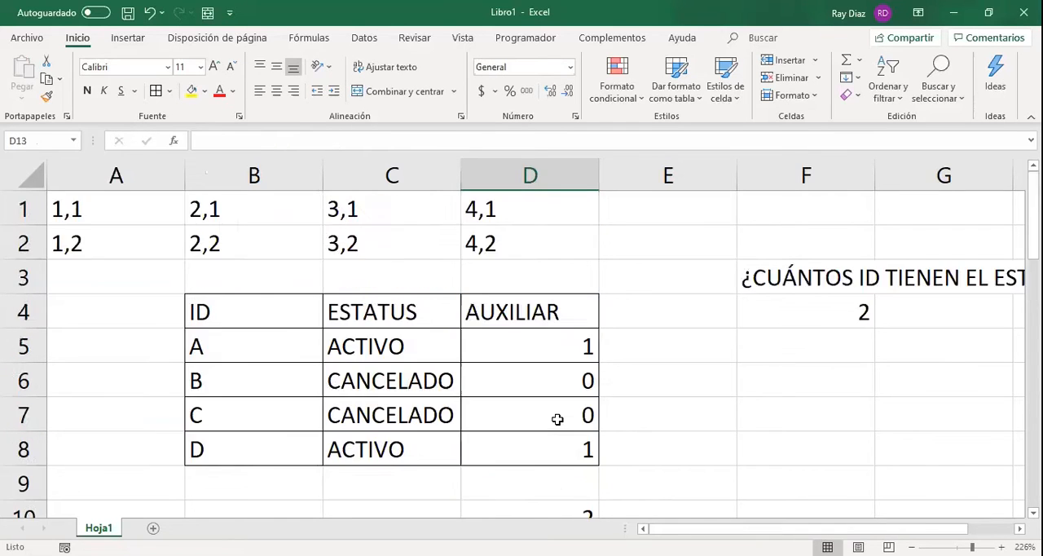
pyautogui.scroll(-2, 578, 286)
pyautogui.moveTo(578, 314); pyautogui.dragTo(582, 373)
pyautogui.press('Delete')
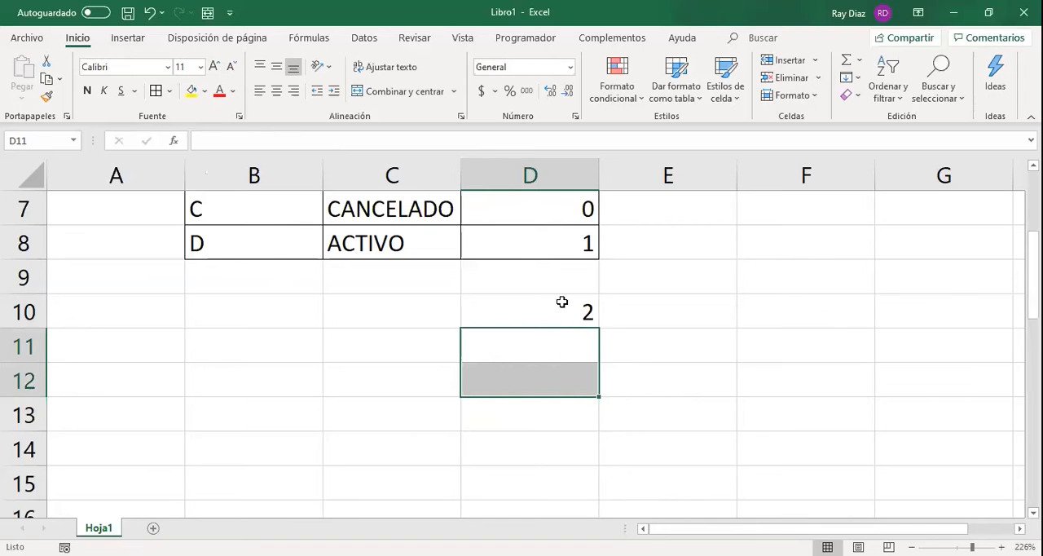
pyautogui.click(556, 300)
pyautogui.scroll(2, 556, 300)
pyautogui.scroll(-1, 556, 300)
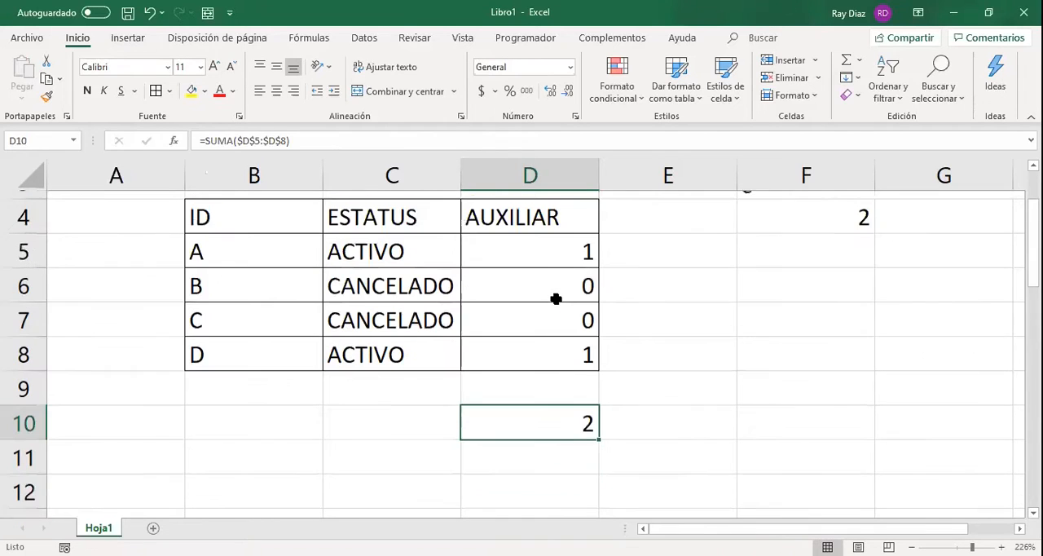
pyautogui.click(298, 140)
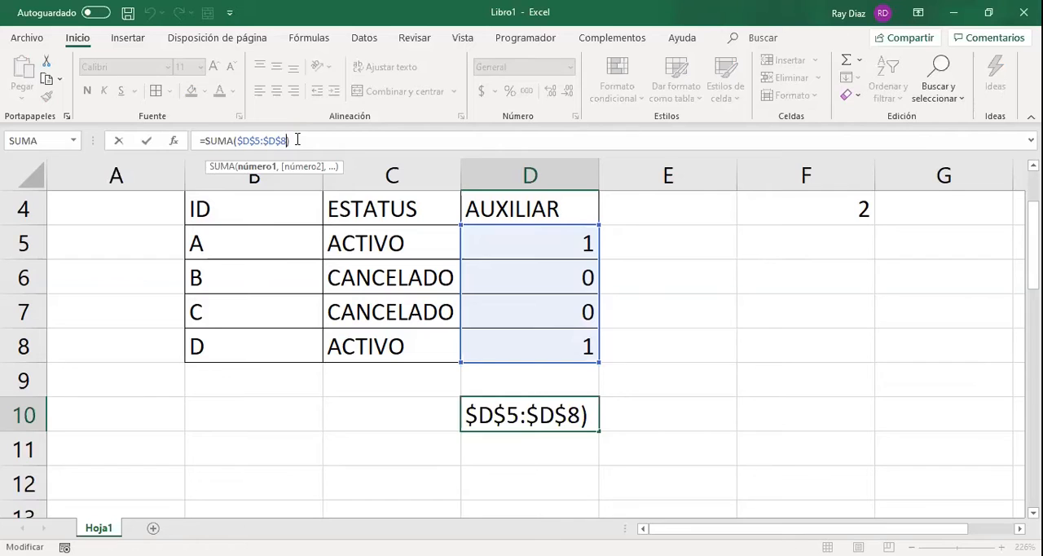
pyautogui.press('Return')
pyautogui.press('Return')
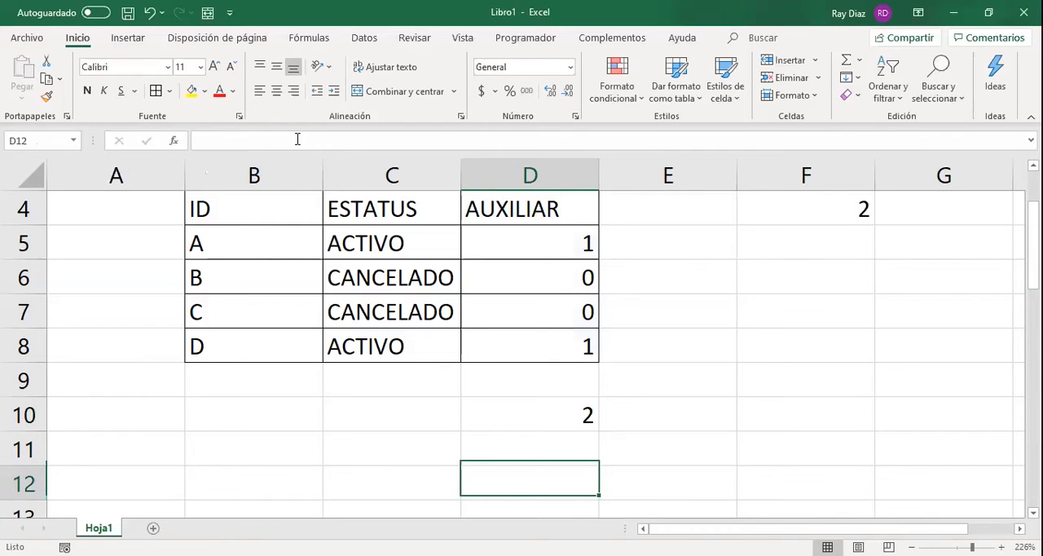
# Enter the mixed-reference formula =SUMA(D5:$D$8) in D12, keeping only the end of the range absolute.
pyautogui.write('=SUMA(')
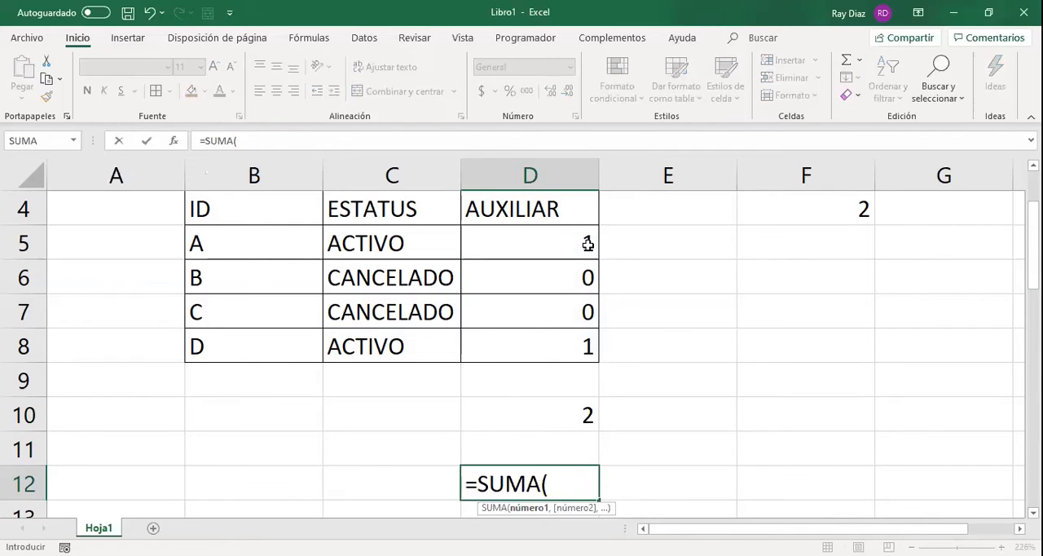
pyautogui.click(587, 243)
pyautogui.moveTo(588, 243); pyautogui.dragTo(588, 345)
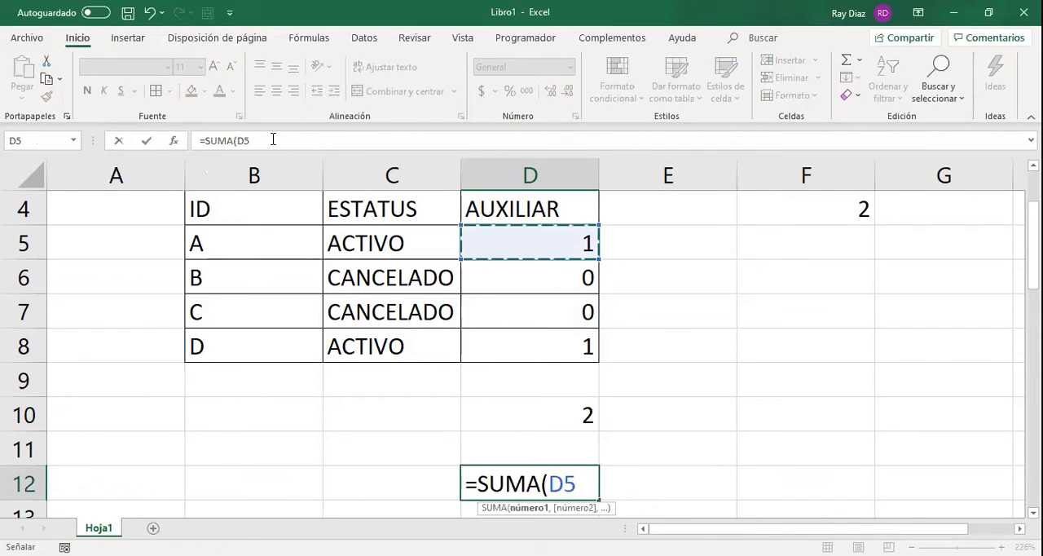
pyautogui.click(275, 139)
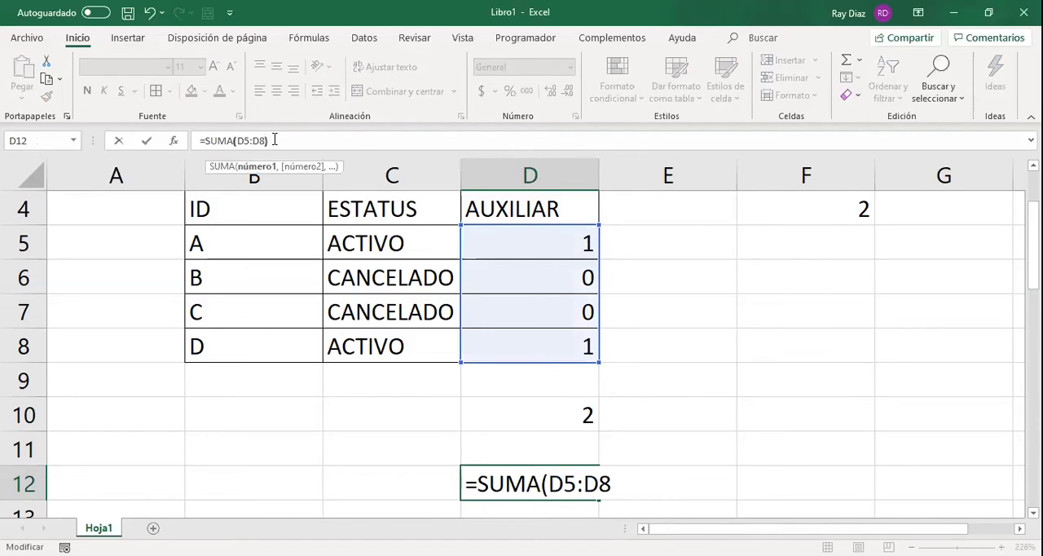
pyautogui.write(')')
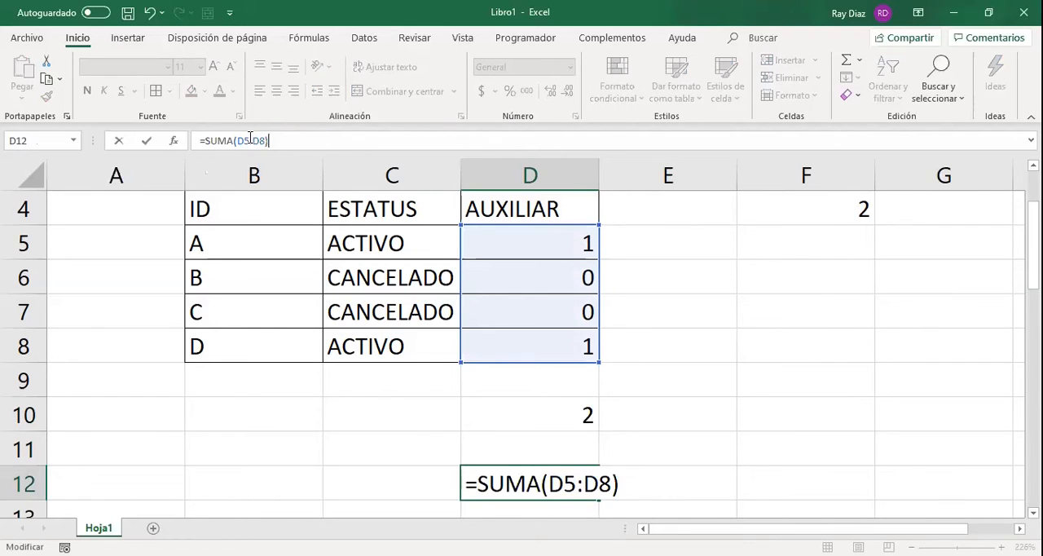
pyautogui.click(250, 139)
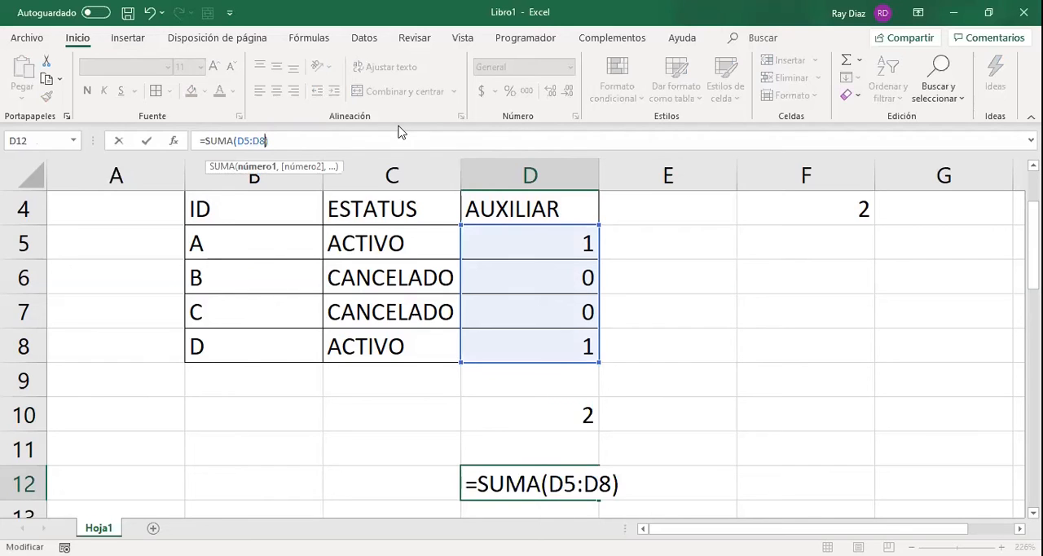
pyautogui.press('F4')
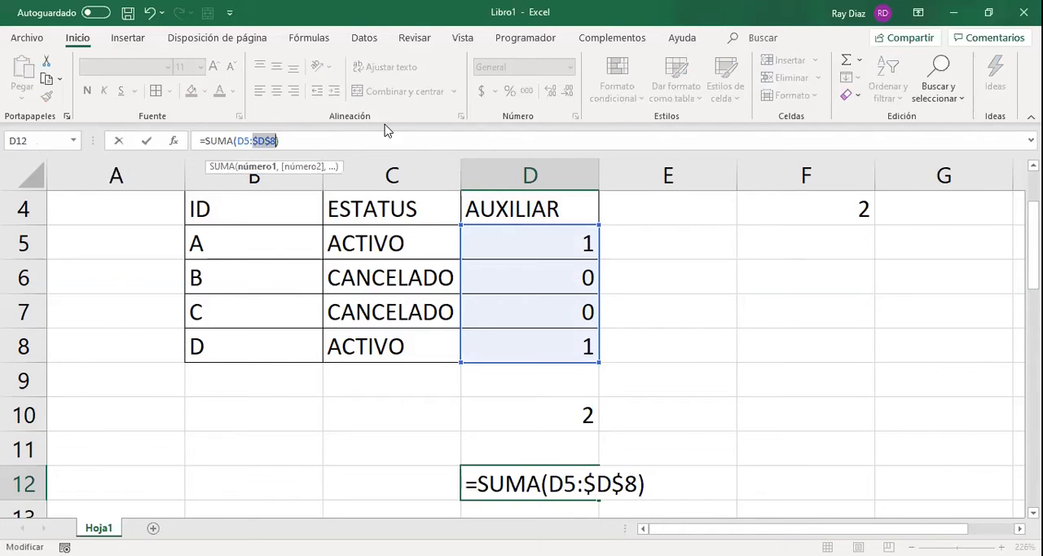
pyautogui.click(375, 133)
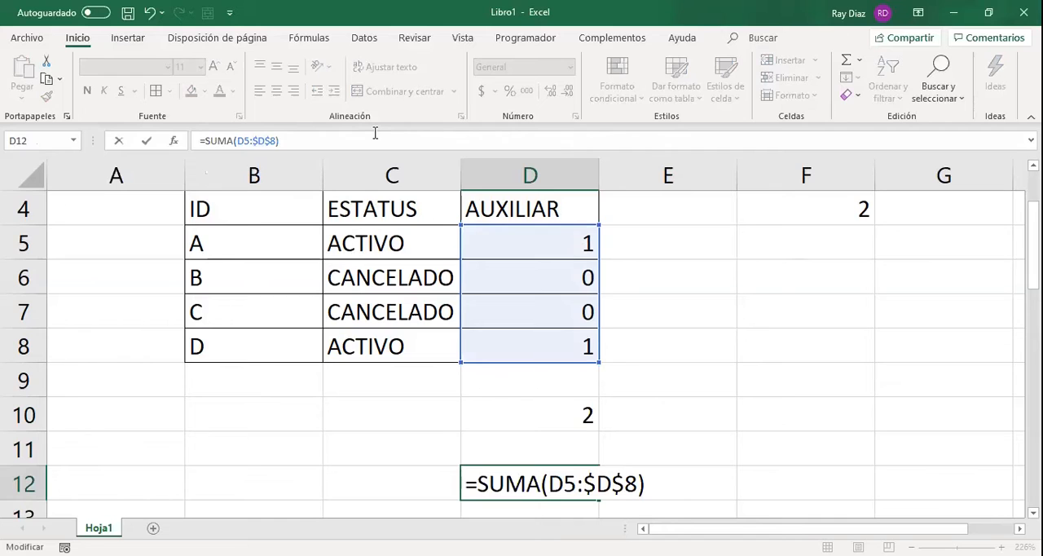
pyautogui.press('Return')
# Fill the mixed-reference SUMA from D12 down to D18 and examine the range used in D13's copy.
pyautogui.click(591, 458)
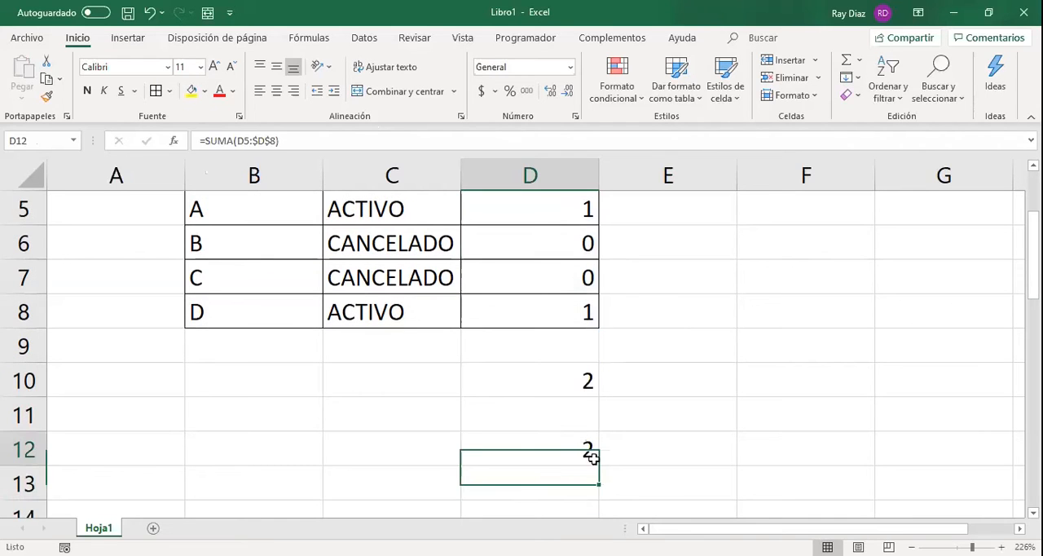
pyautogui.moveTo(597, 464); pyautogui.dragTo(581, 482)
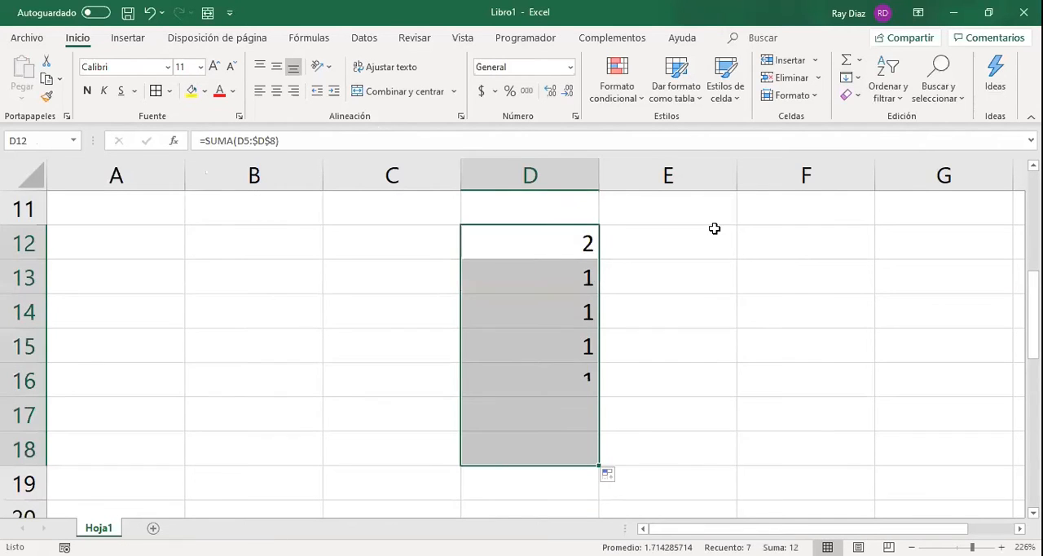
pyautogui.click(561, 279)
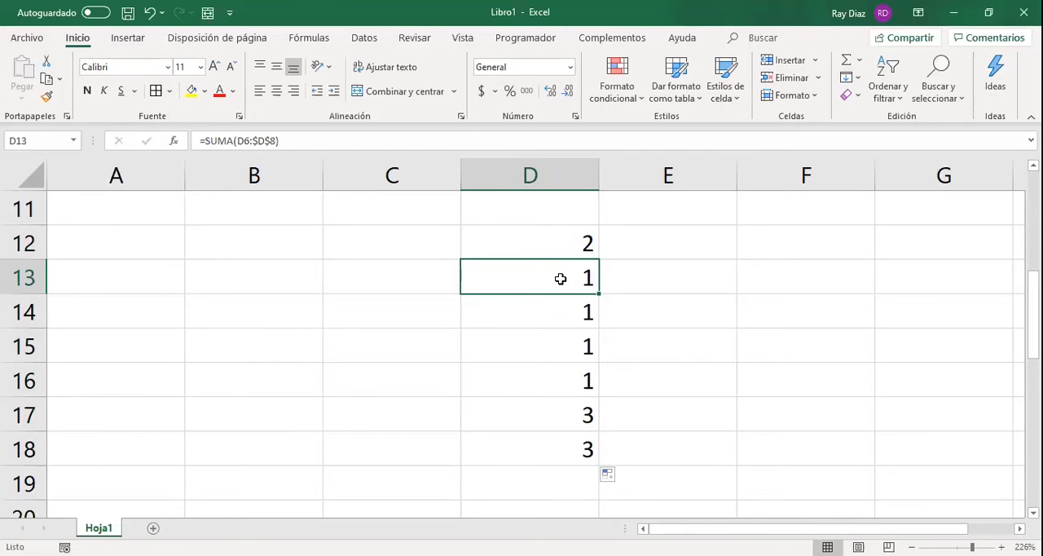
pyautogui.doubleClick(561, 279)
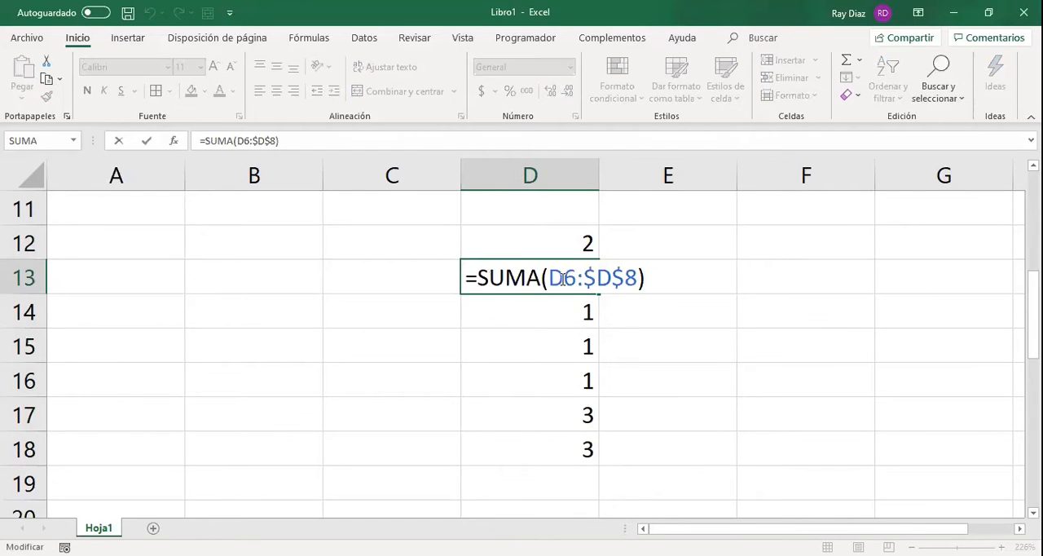
pyautogui.scroll(4, 752, 305)
pyautogui.scroll(-1, 752, 305)
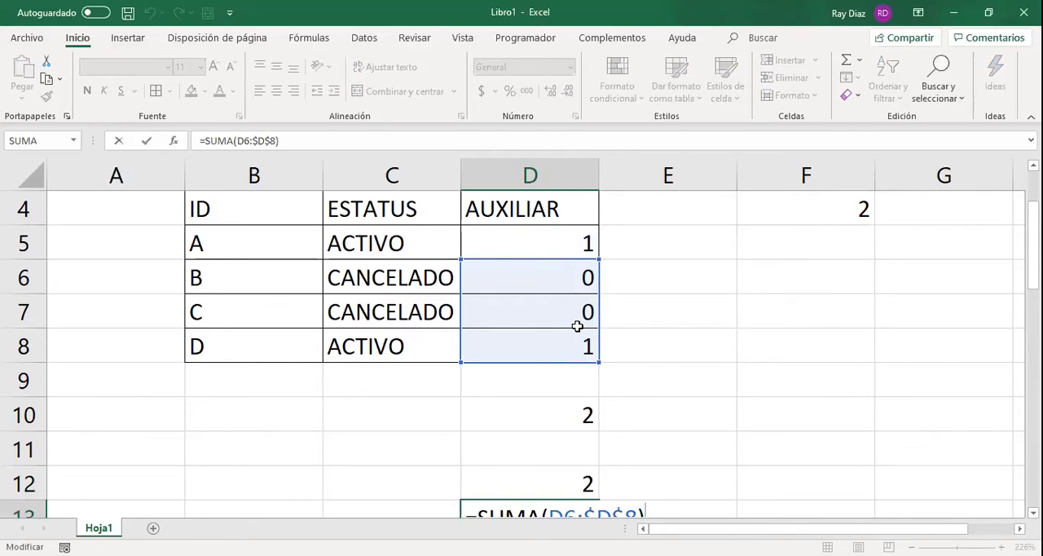
pyautogui.press('Return')
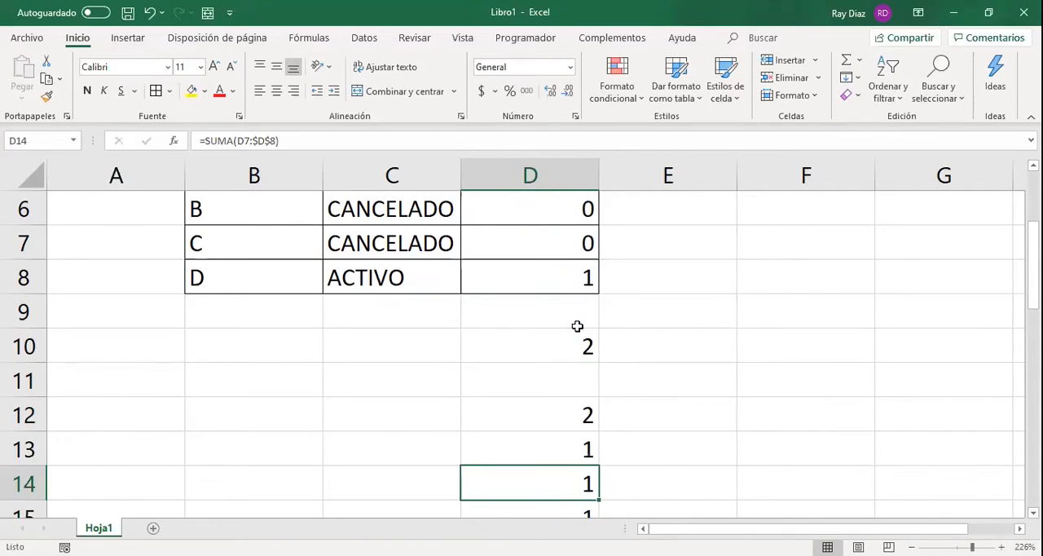
# Fill the SUMA formula from D15 down to D21 and inspect the range that D15 refers to.
pyautogui.press('Down')
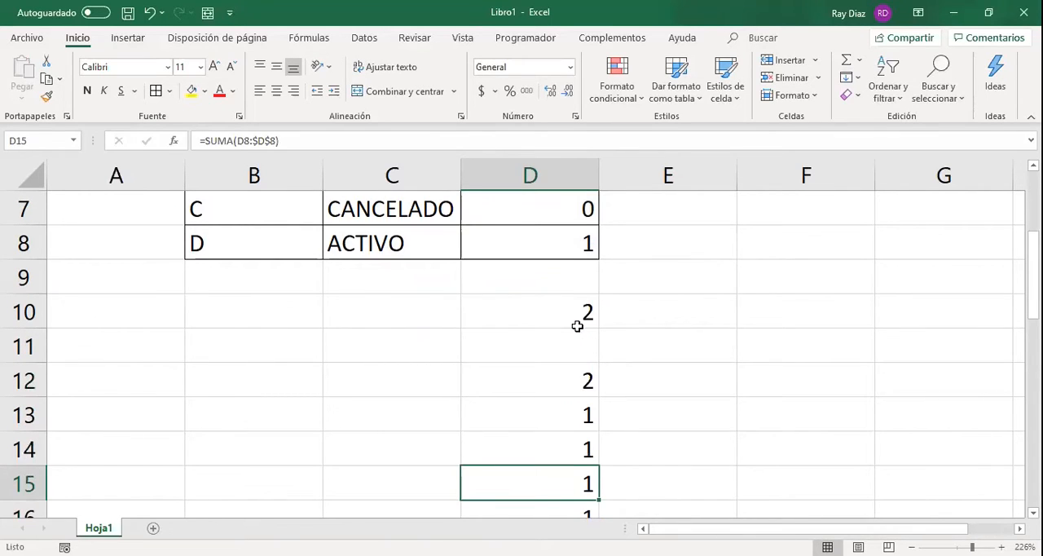
pyautogui.hotkey('ctrl', 'shift', 'Down')
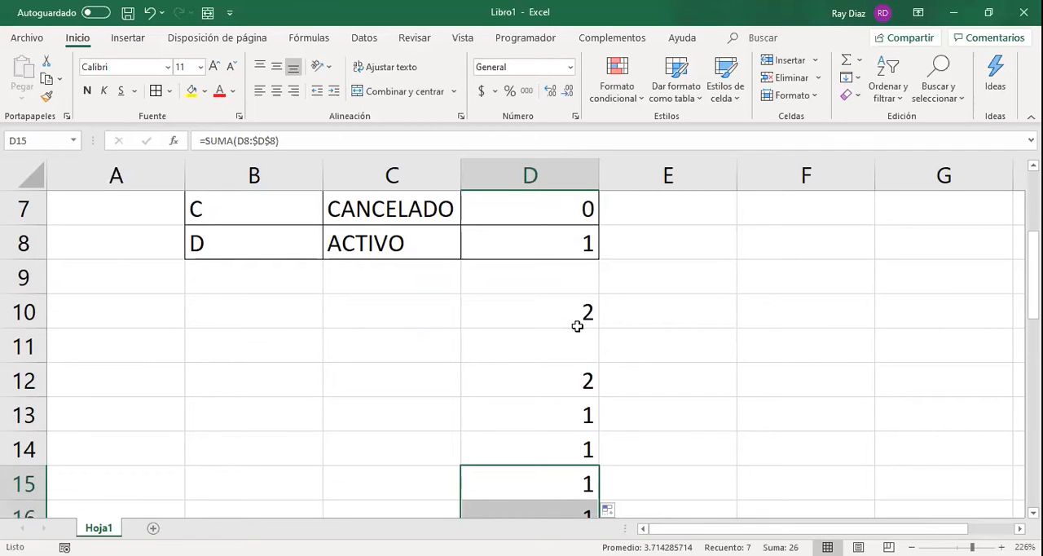
pyautogui.click(565, 477)
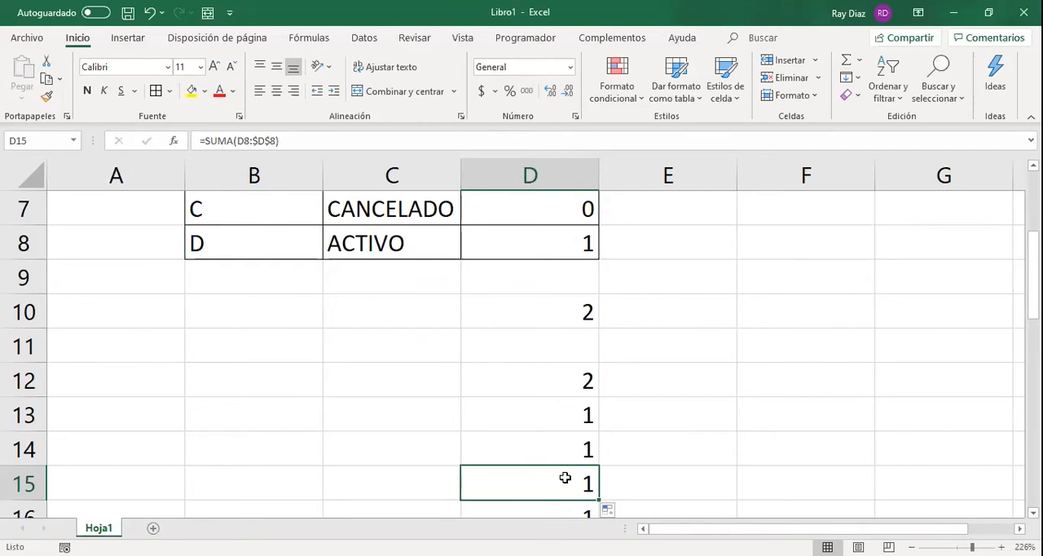
pyautogui.scroll(1, 565, 477)
pyautogui.scroll(-2, 564, 478)
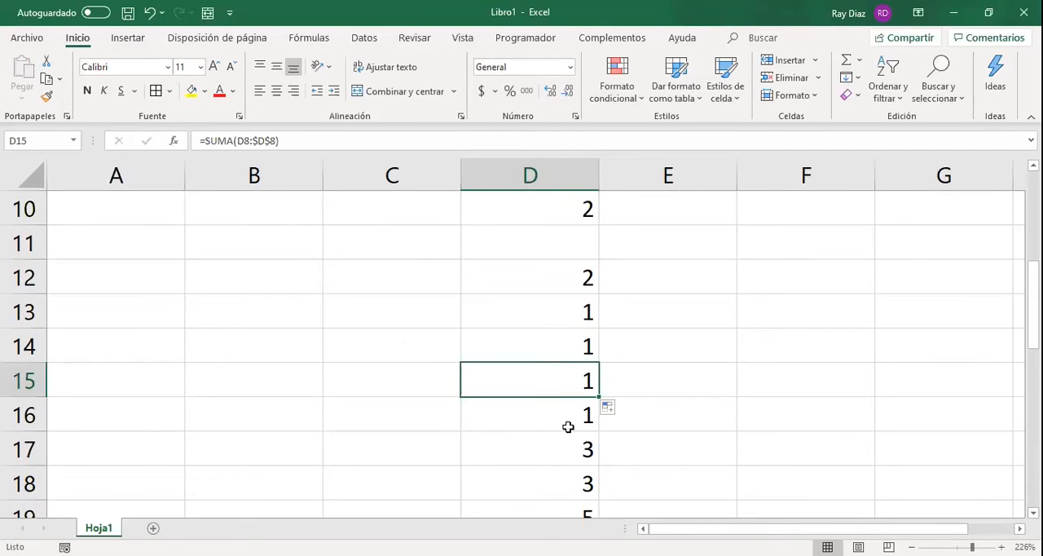
pyautogui.press('F2')
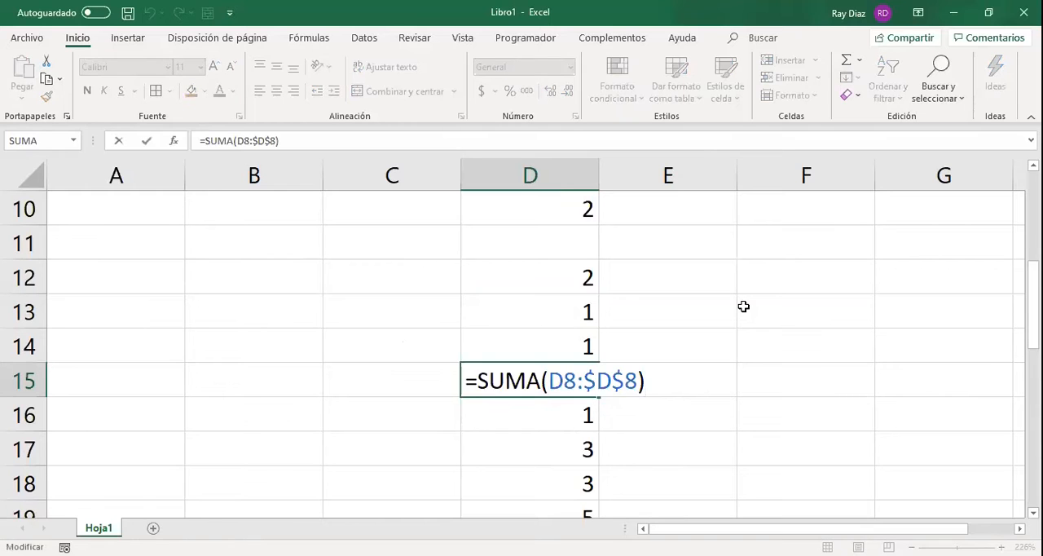
pyautogui.scroll(3, 742, 305)
pyautogui.scroll(-1, 745, 304)
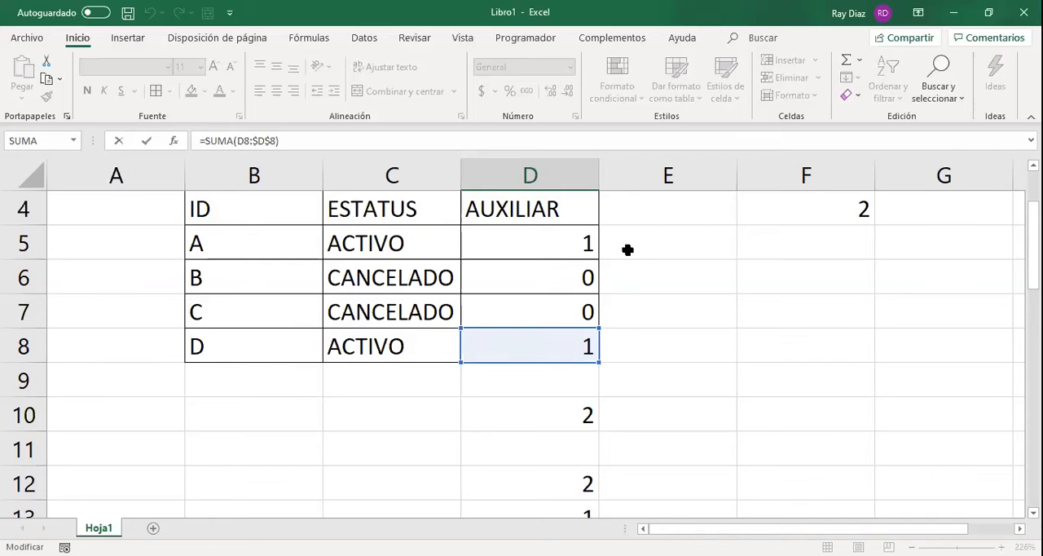
pyautogui.hotkey('ctrl', 'Return')
# Select rows 12 to 21 with the mixed-reference copies, and clear the SUMA formula in D10.
pyautogui.click(587, 349)
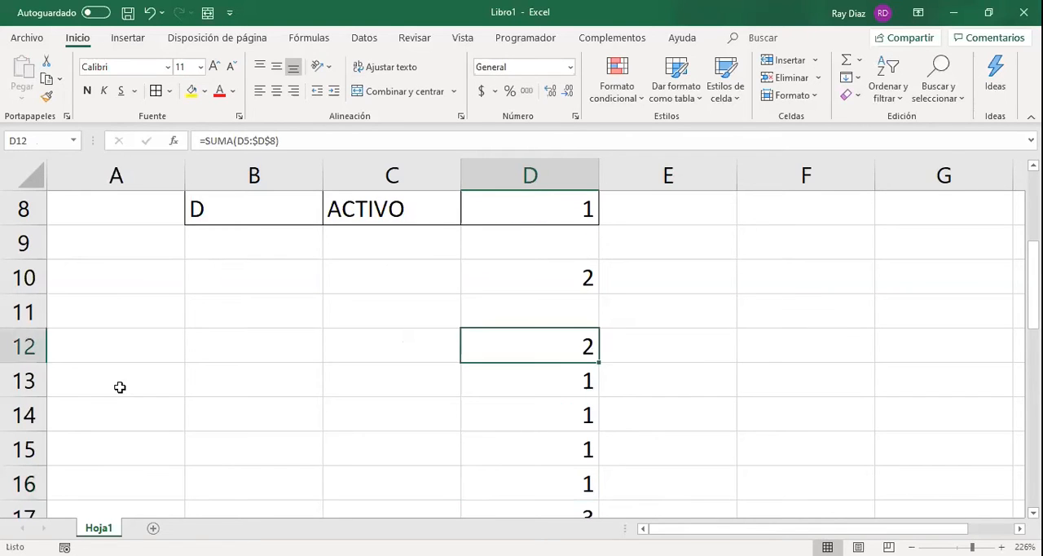
pyautogui.click(25, 346)
pyautogui.scroll(-1, 98, 440)
pyautogui.scroll(-2, 121, 408)
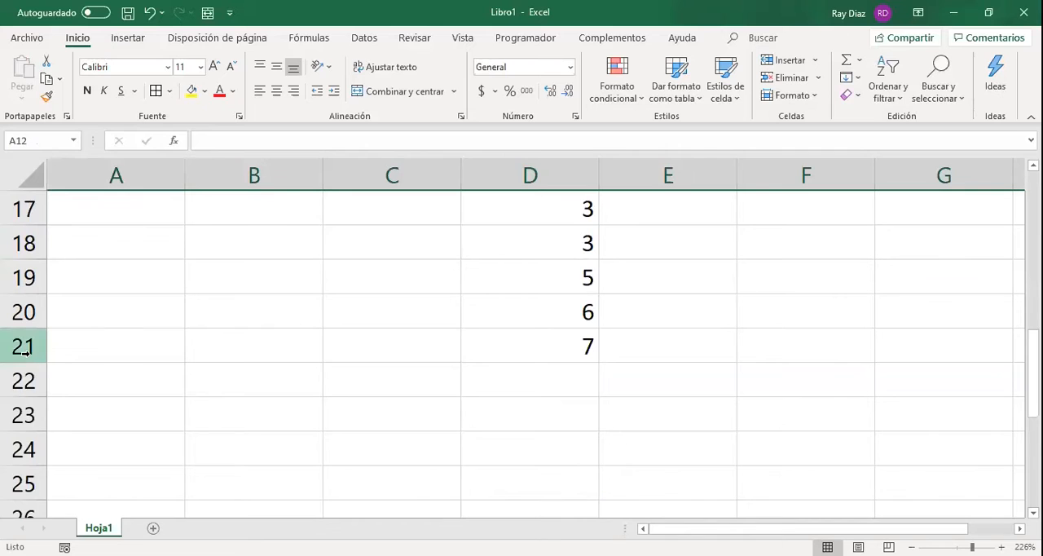
pyautogui.keyDown('shift'); pyautogui.click(24, 351); pyautogui.keyUp('shift')
pyautogui.scroll(5, 589, 337)
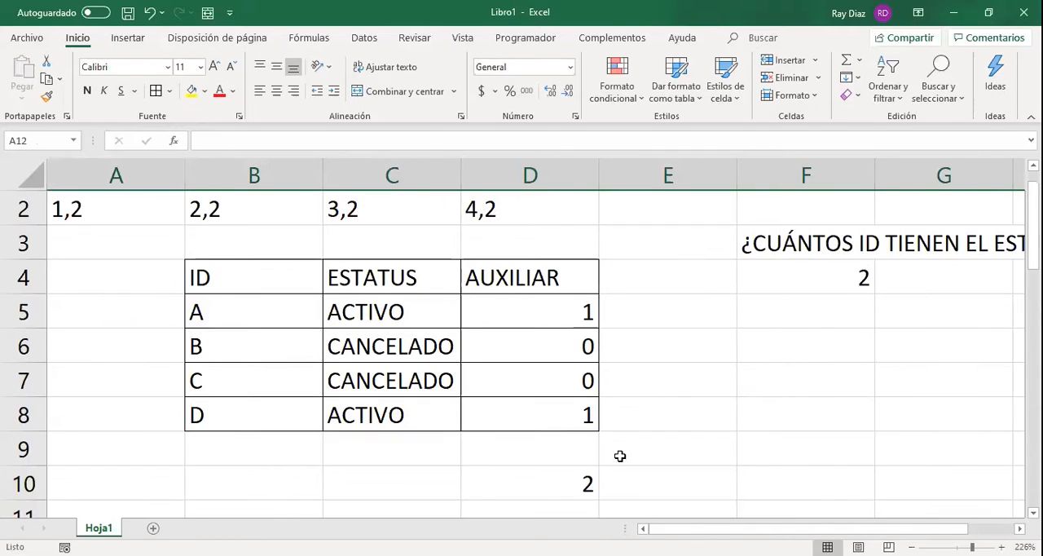
pyautogui.click(529, 481)
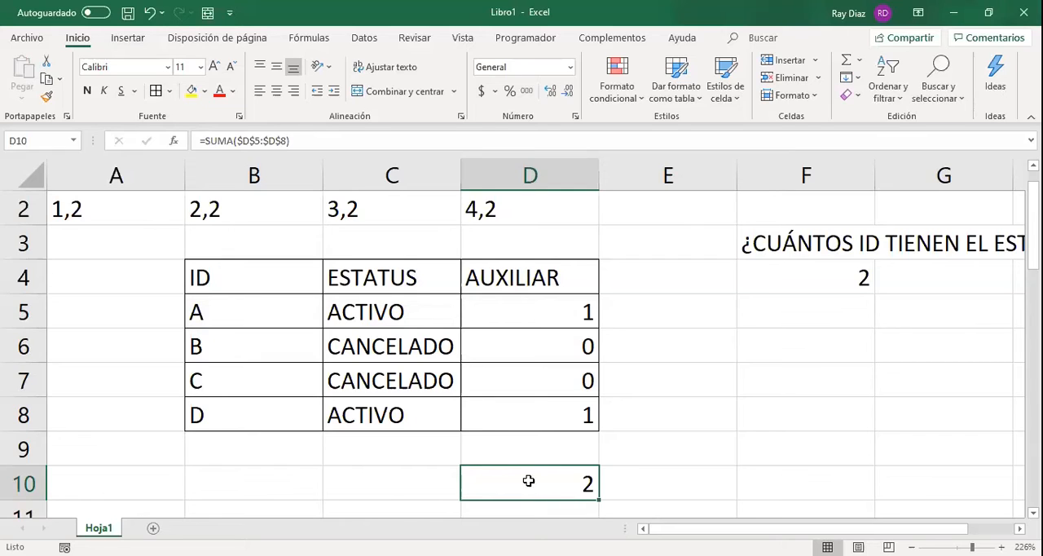
pyautogui.press('Delete')
# Review the relative references in the SI formulas of the AUXILIAR column, returning to D5.
pyautogui.press('Up')
pyautogui.press('Up')
pyautogui.press('Up')
pyautogui.press('Up')
pyautogui.hotkey('ctrl', 'c')
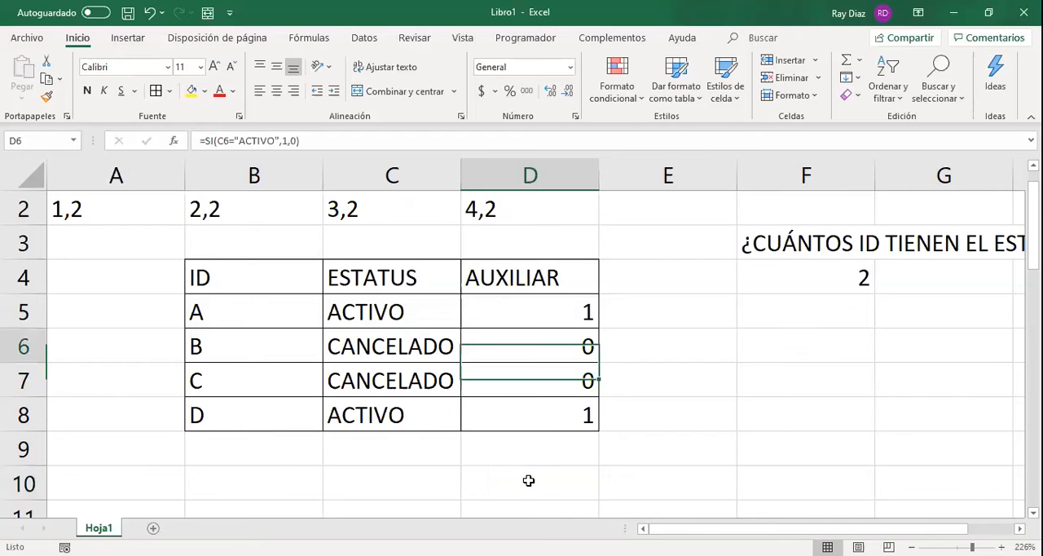
pyautogui.press('Up')
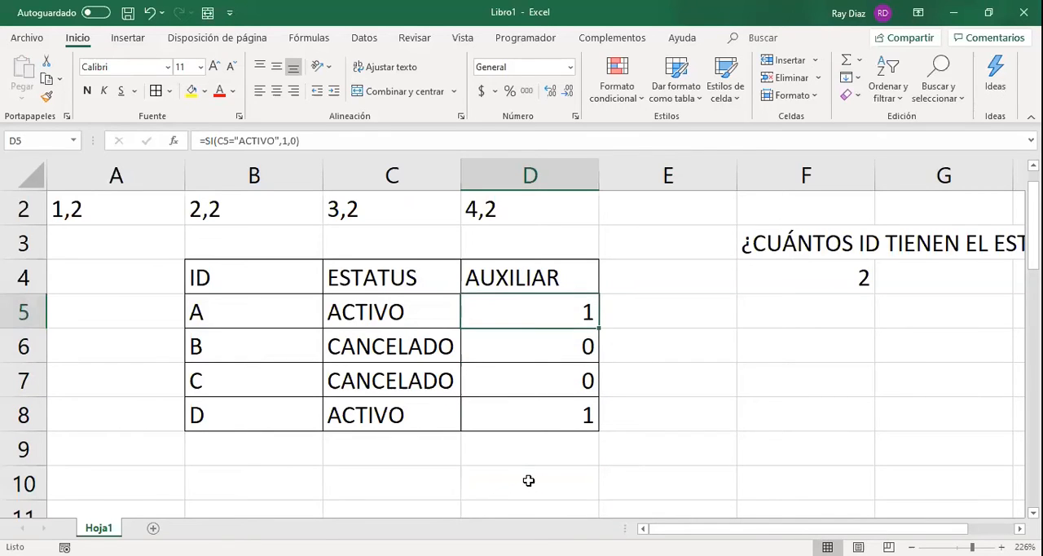
pyautogui.press('Down')
pyautogui.press('Down')
pyautogui.press('Up')
pyautogui.press('Up')
# Enter =SUMA($D$5:$D$8) in G4 to total the AUXILIAR column with absolute references.
pyautogui.click(906, 284)
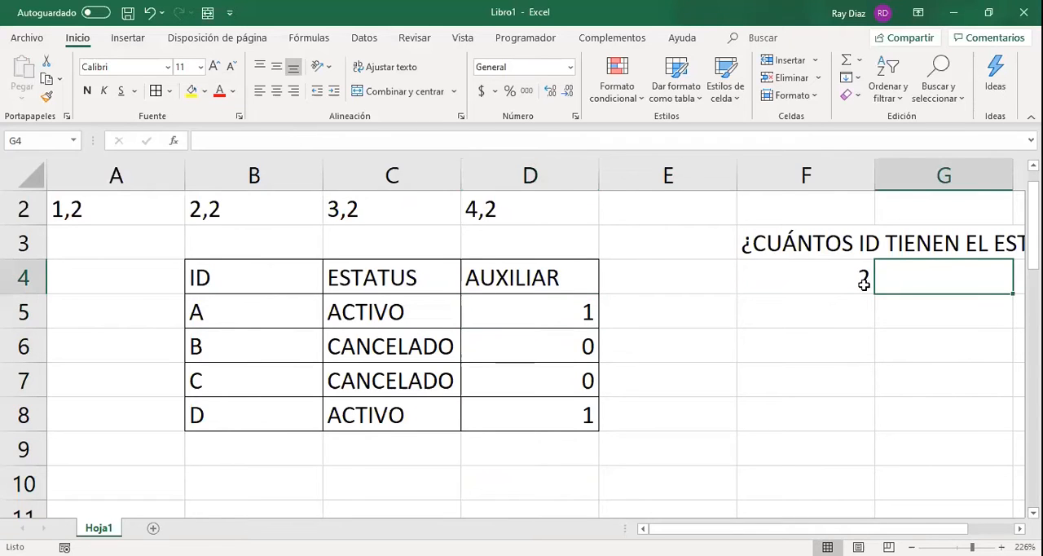
pyautogui.press('Right')
pyautogui.press('Right')
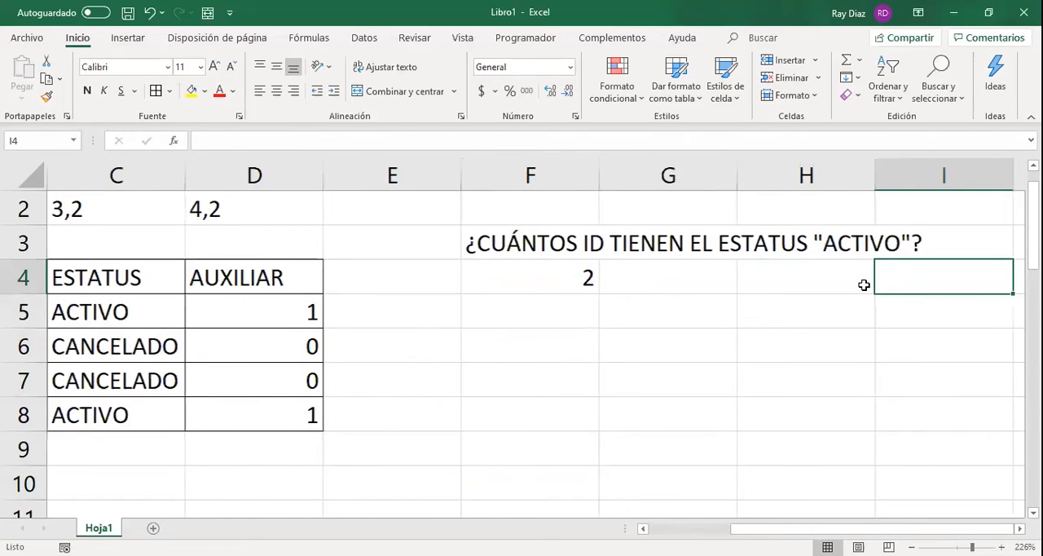
pyautogui.press('Left')
pyautogui.press('Left')
pyautogui.write('=')
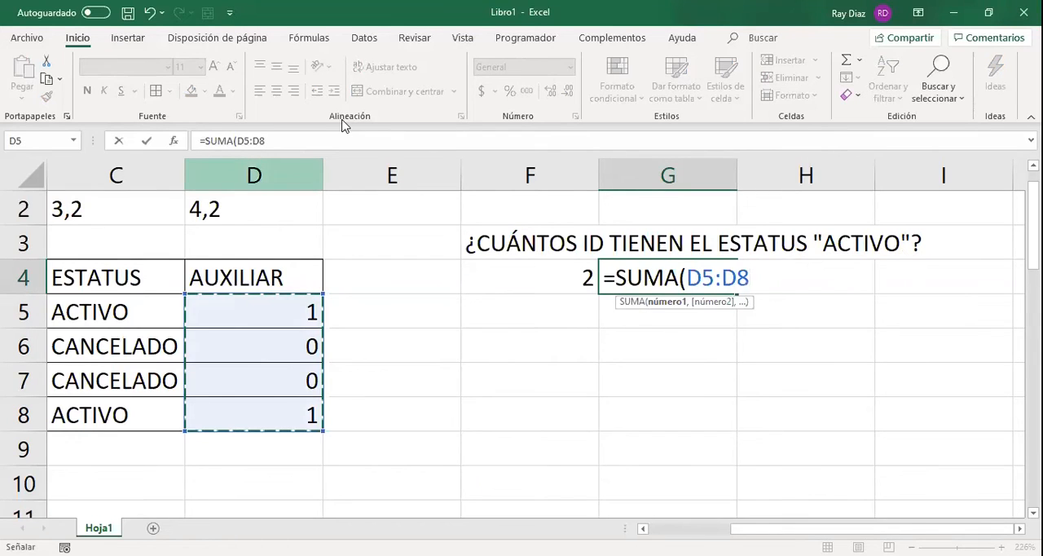
pyautogui.click(250, 141)
pyautogui.press('F4')
pyautogui.click(361, 138)
pyautogui.press('F4')
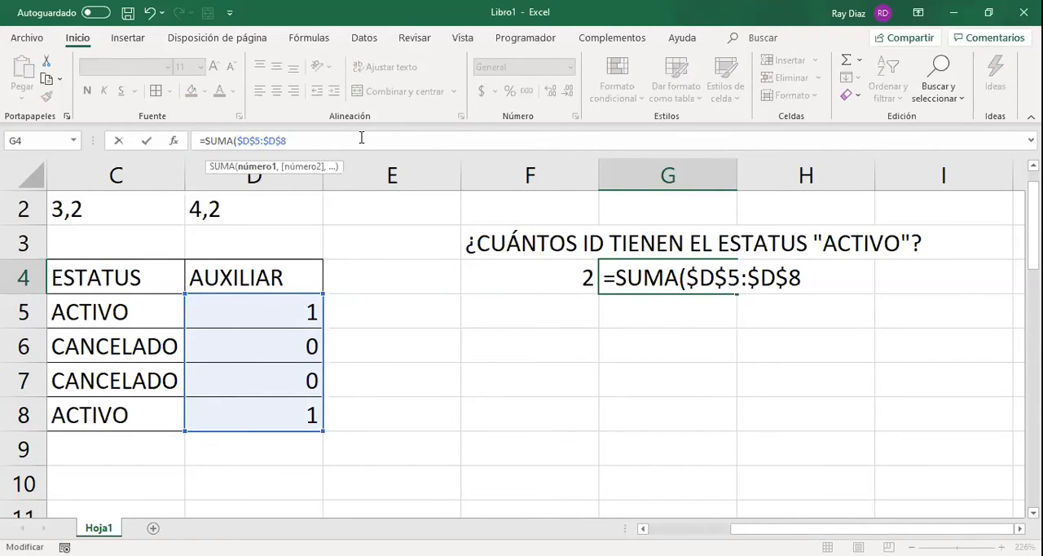
pyautogui.press('Return')
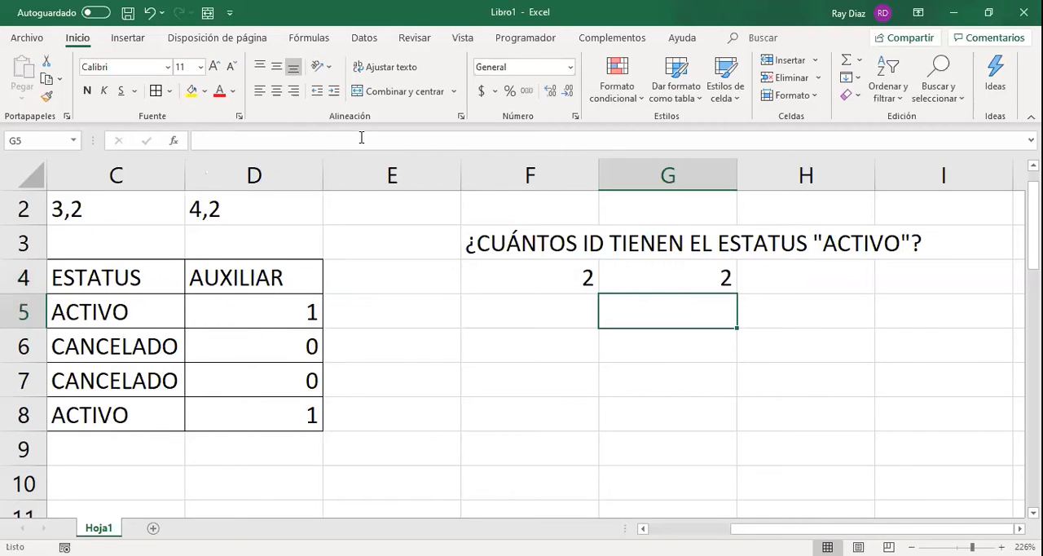
# Compare the contents of F4 and G4, and inspect the absolute range in G4's SUMA formula.
pyautogui.press('Up')
pyautogui.press('Left')
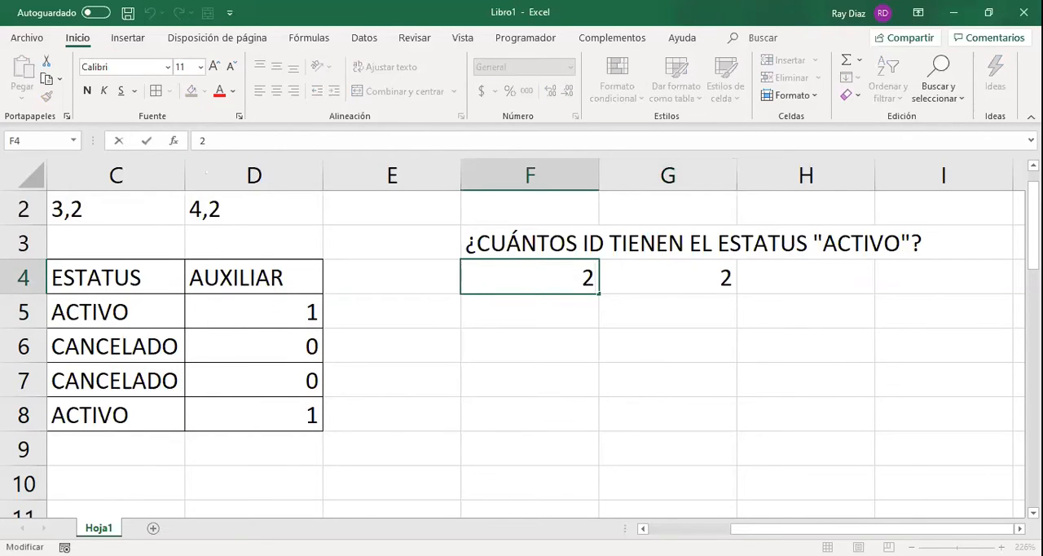
pyautogui.press('Down')
pyautogui.press('Up')
pyautogui.press('Right')
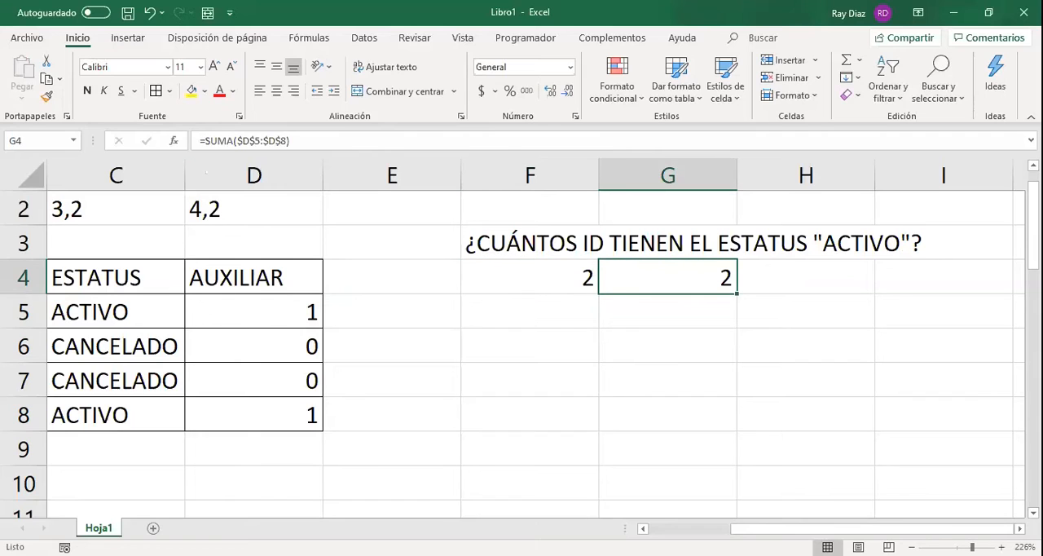
pyautogui.press('F2')
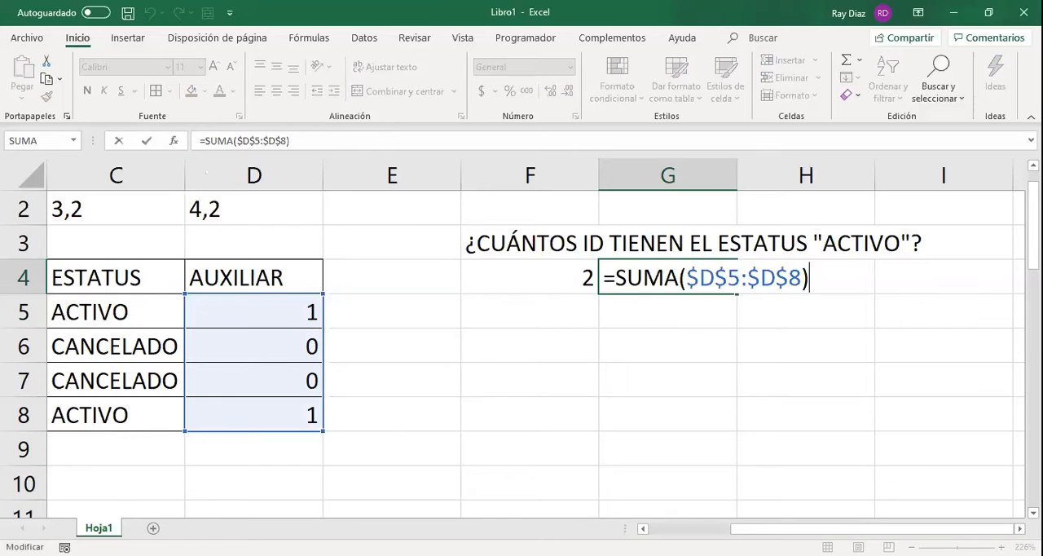
pyautogui.press('Tab')
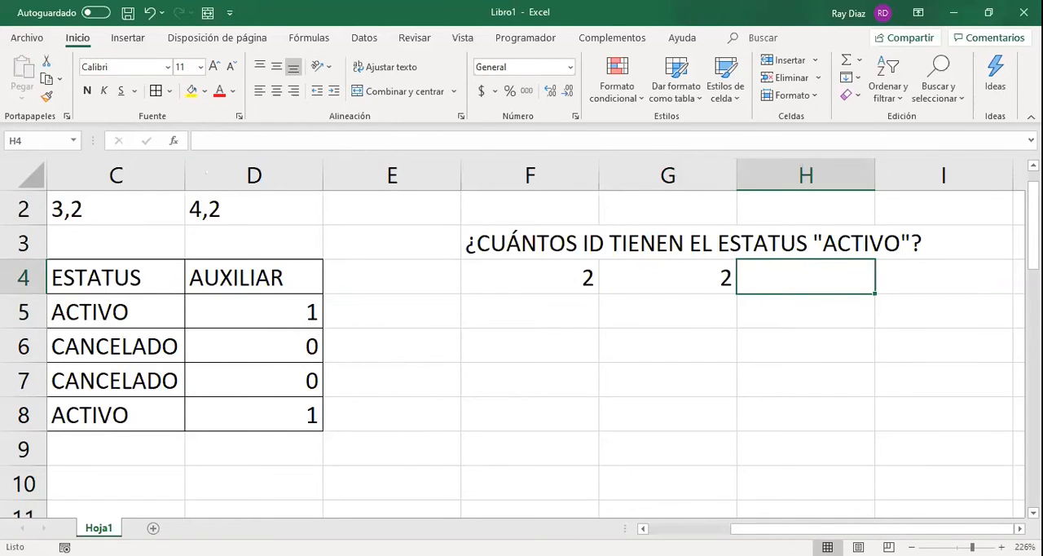
# Enter =CONTAR.SI($C$5:$C$8,"ACTIVO") in H4 to count the active records directly from the ESTATUS column.
pyautogui.write('=C')
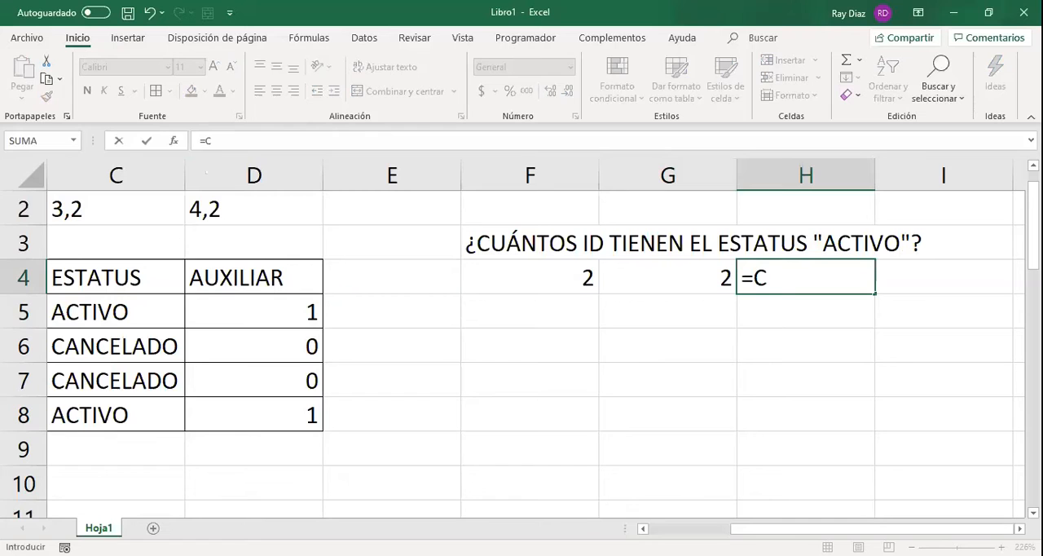
pyautogui.write('ONTAR.')
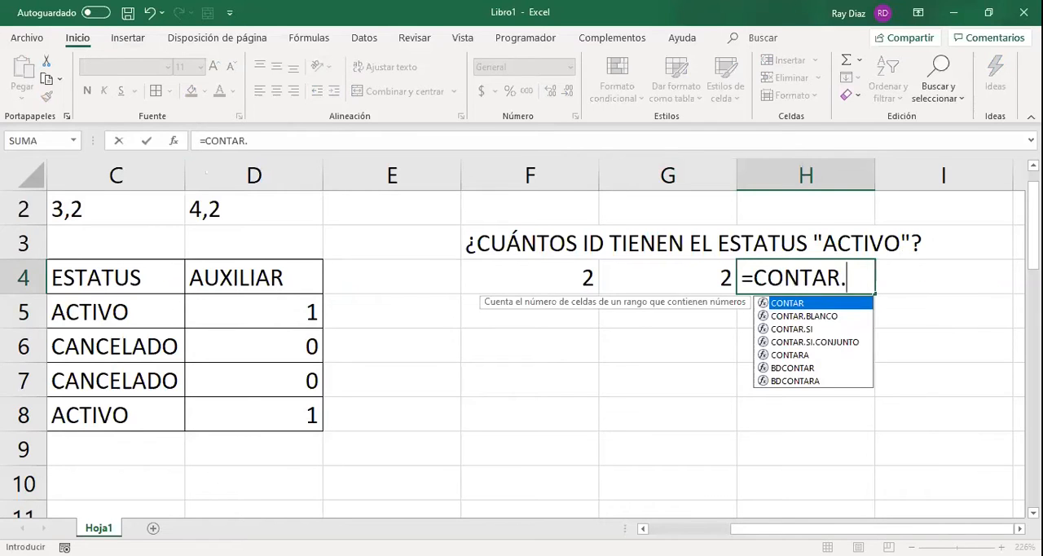
pyautogui.write('SI')
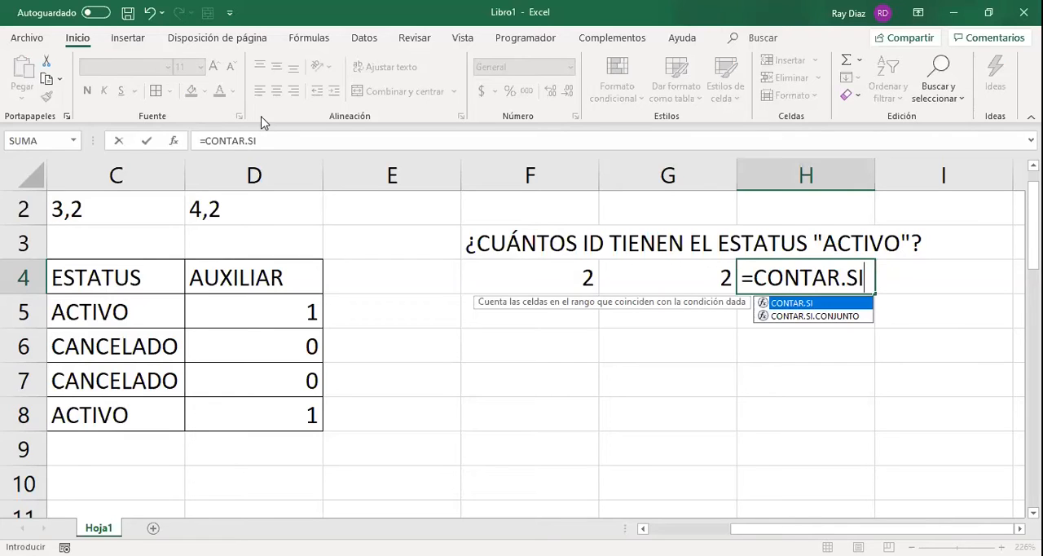
pyautogui.click(259, 141)
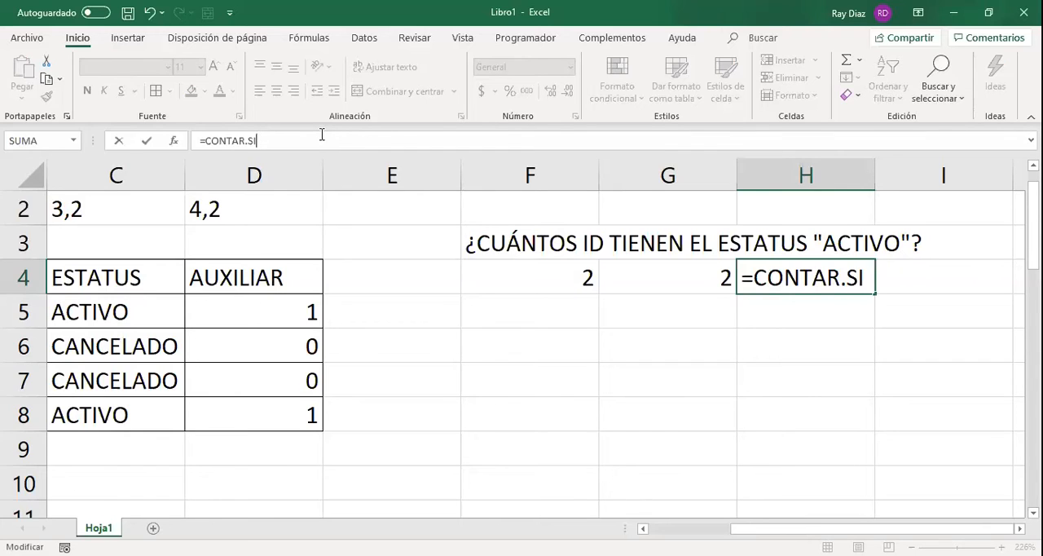
pyautogui.write('(')
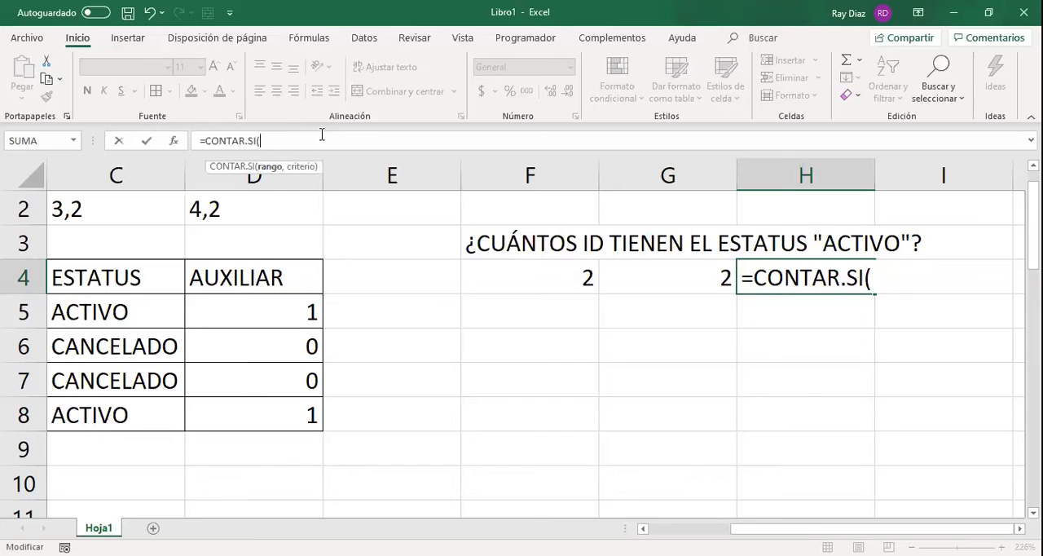
pyautogui.click(164, 302)
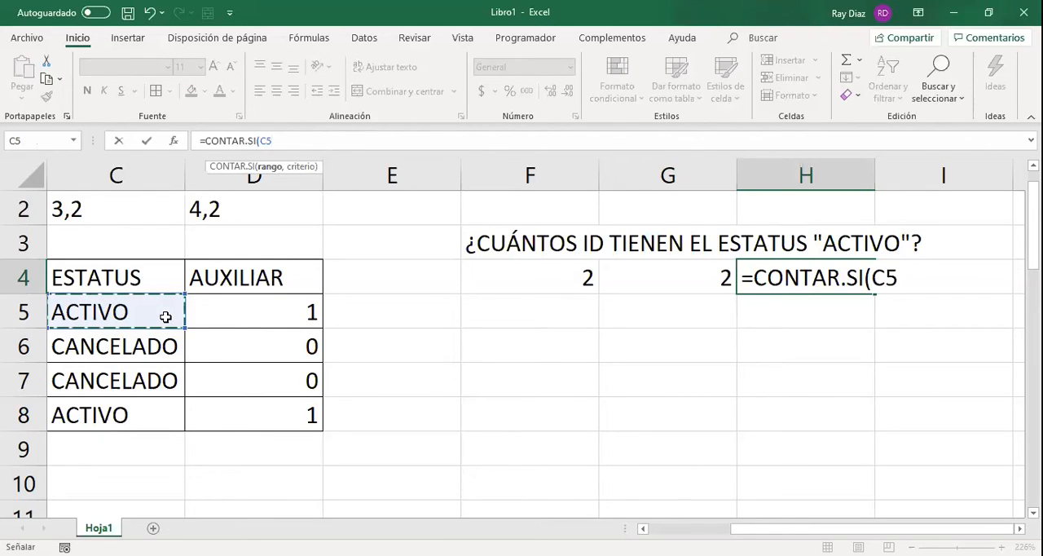
pyautogui.hotkey('ctrl', 'shift', 'Down')
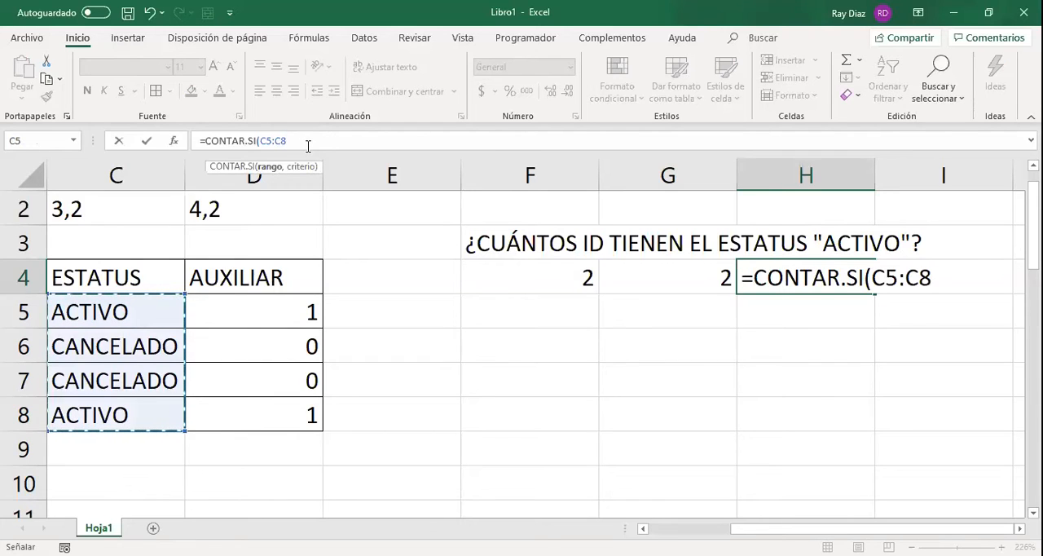
pyautogui.press('F4')
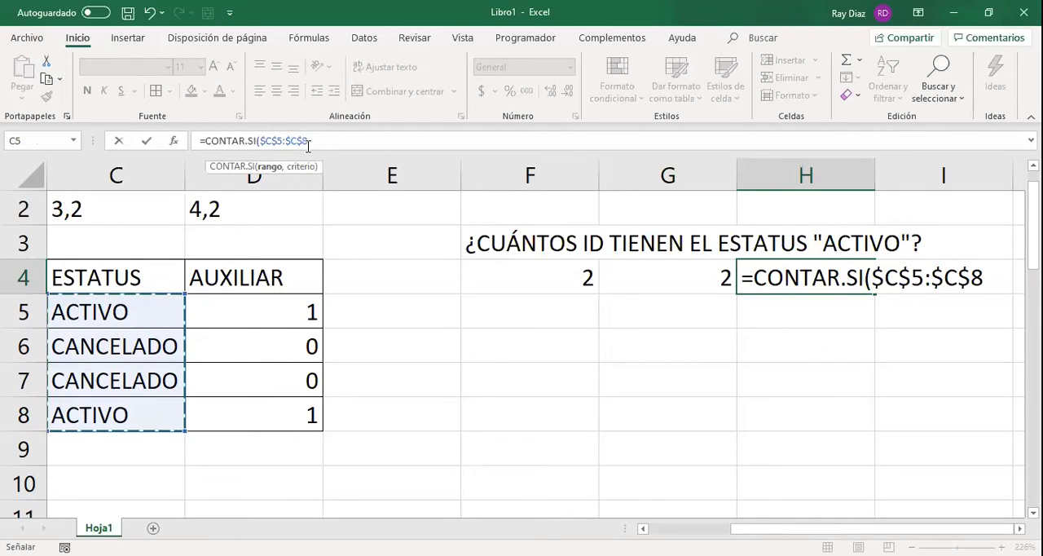
pyautogui.write(',')
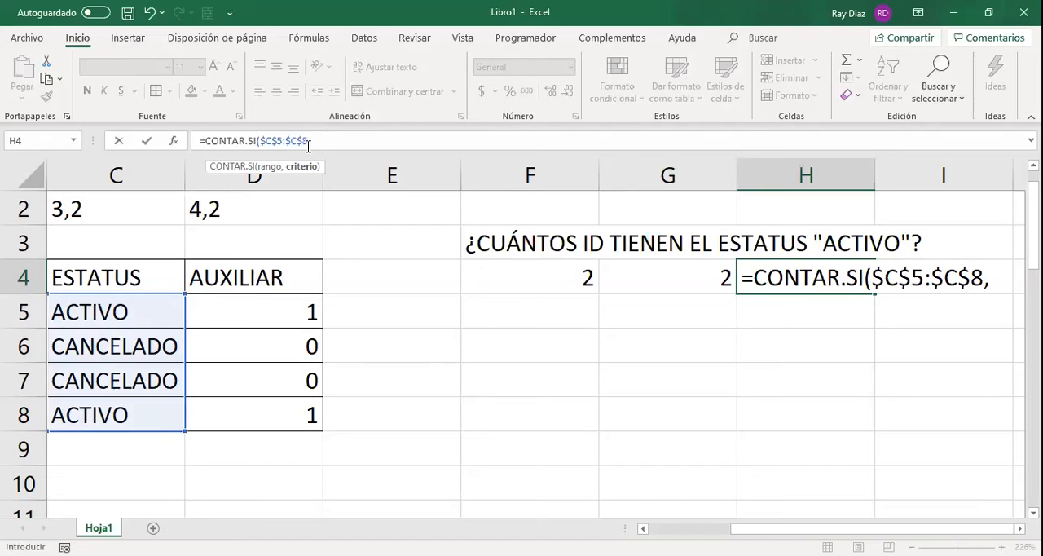
pyautogui.write('"')
pyautogui.write('ACTIVO"')
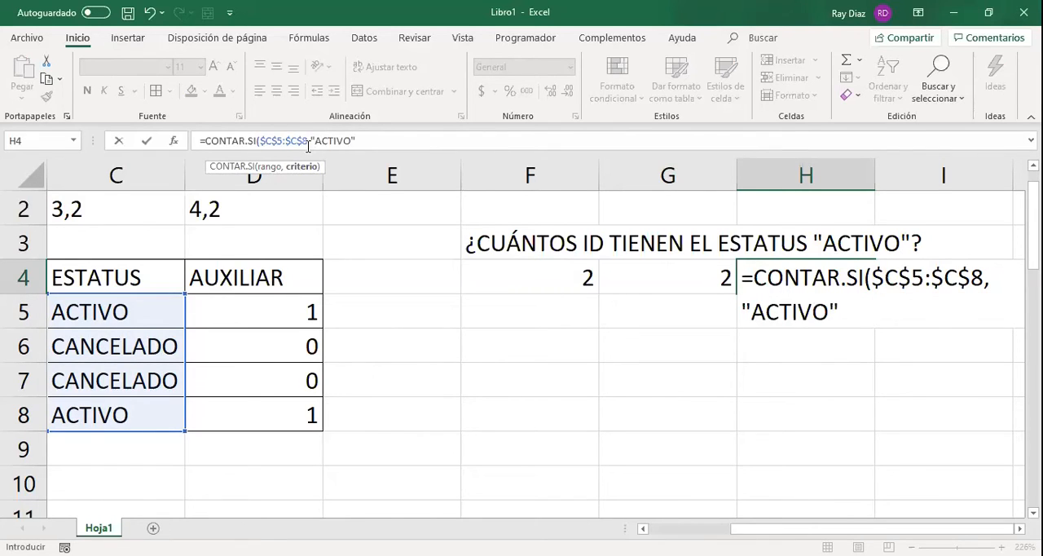
pyautogui.write(')')
pyautogui.press('Return')
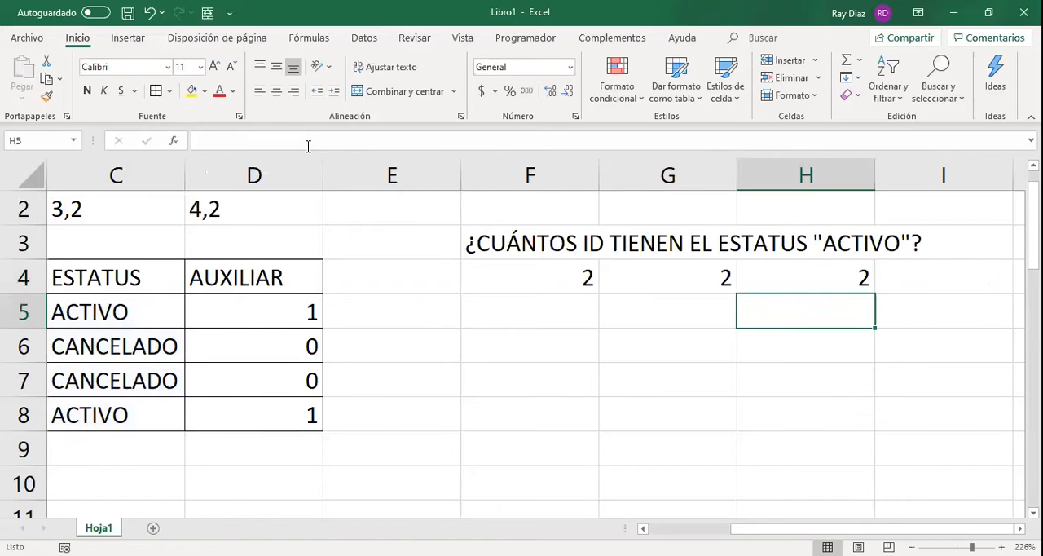
# Compare the contents of H4, G4 and F4, going back and forth between the three counting methods and ending on F4.
pyautogui.press('Up')
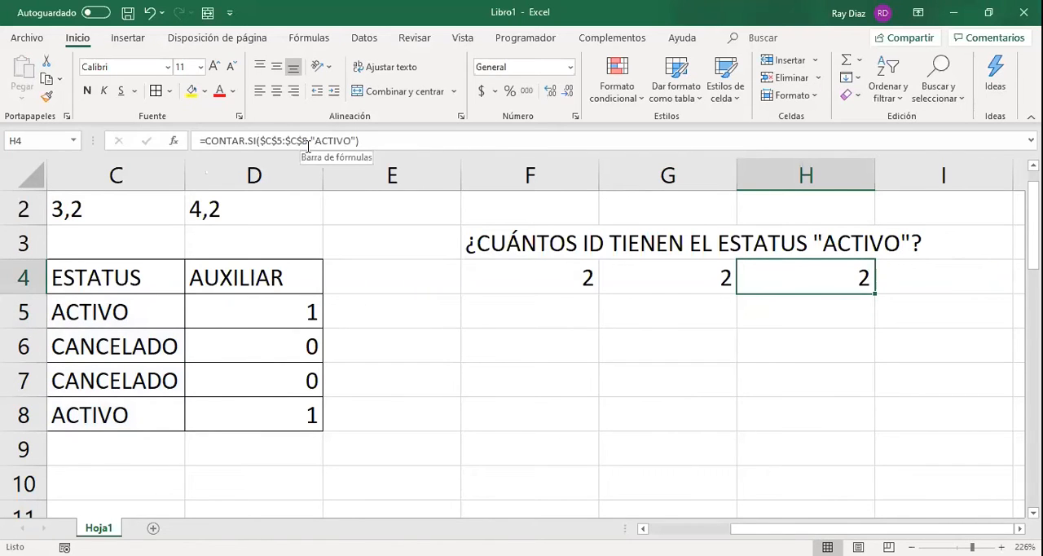
pyautogui.press('Left')
pyautogui.press('Left')
pyautogui.press('Right')
pyautogui.press('Right')
pyautogui.press('Left')
pyautogui.press('Left')
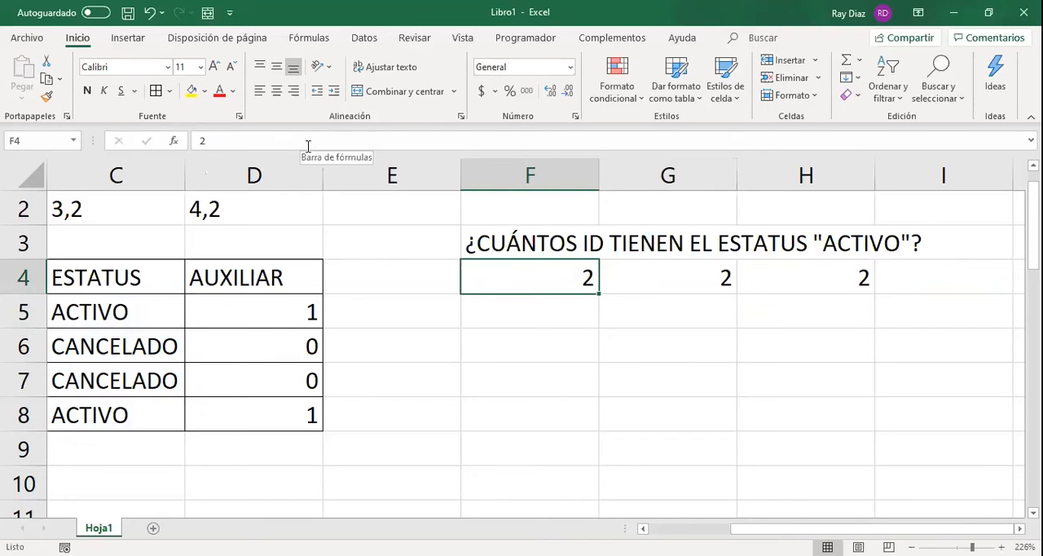
# Review the question in F3 and check the directly typed answer in F4 against the statuses in the ESTATUS column.
pyautogui.click(536, 245)
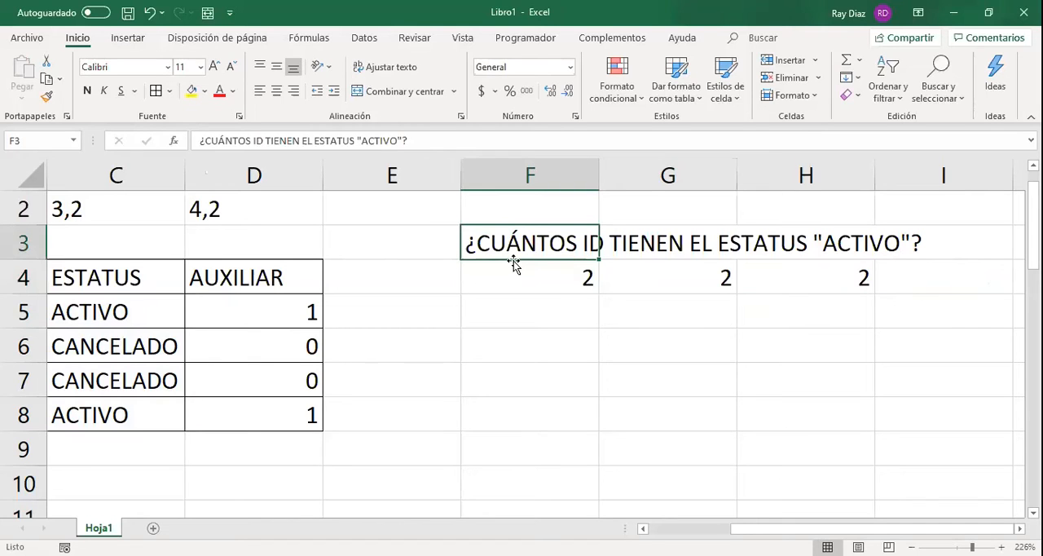
pyautogui.click(533, 279)
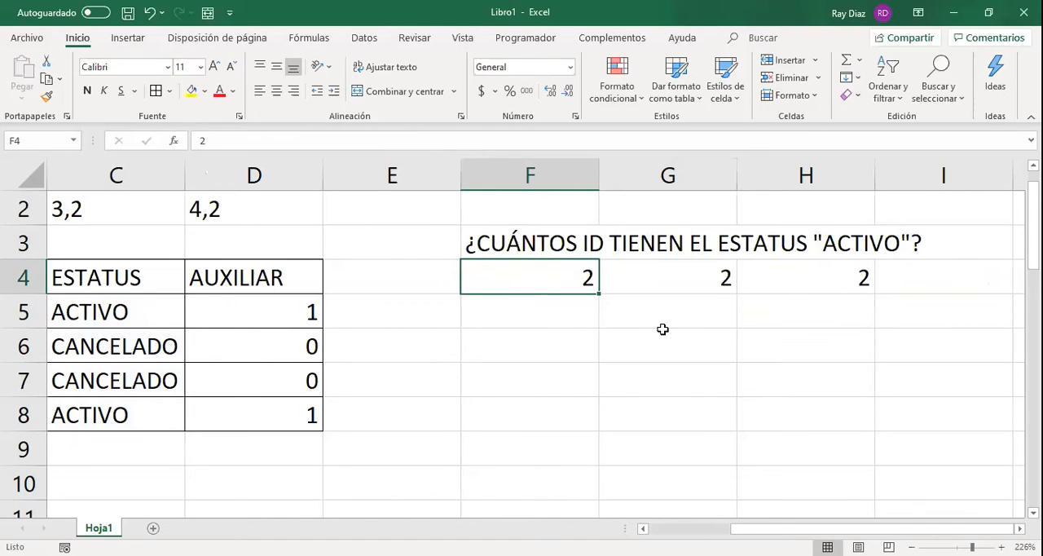
pyautogui.moveTo(733, 528); pyautogui.dragTo(621, 353)
pyautogui.click(301, 321)
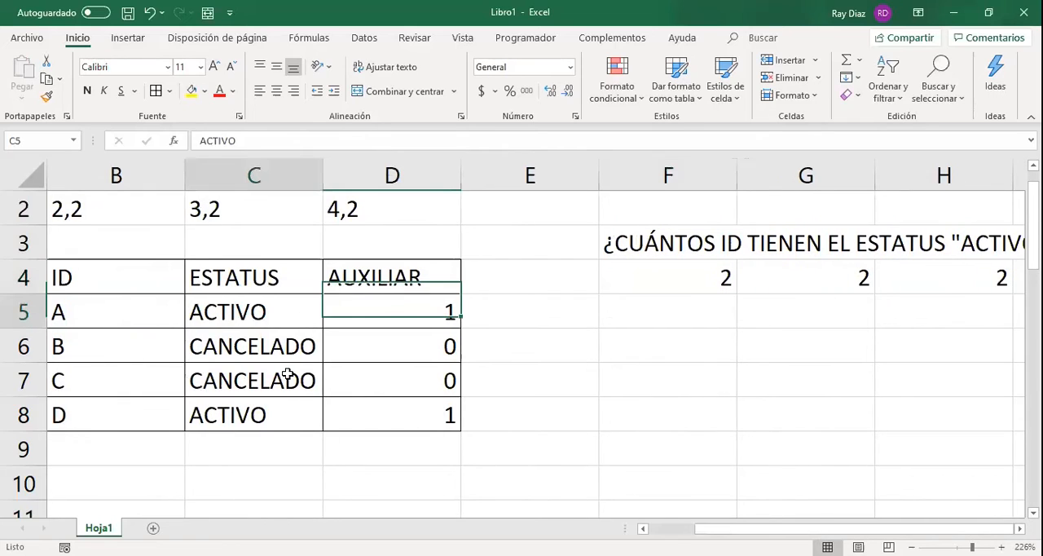
pyautogui.click(634, 281)
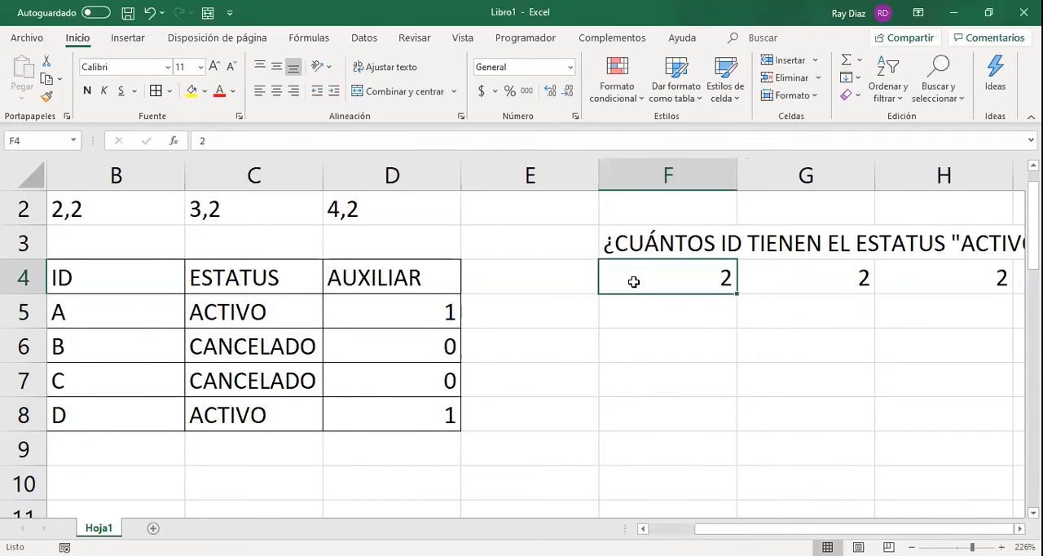
# Examine how G4's SUMA formula depends on the SI formulas in the AUXILIAR column, cells D5 to D8.
pyautogui.press('Right')
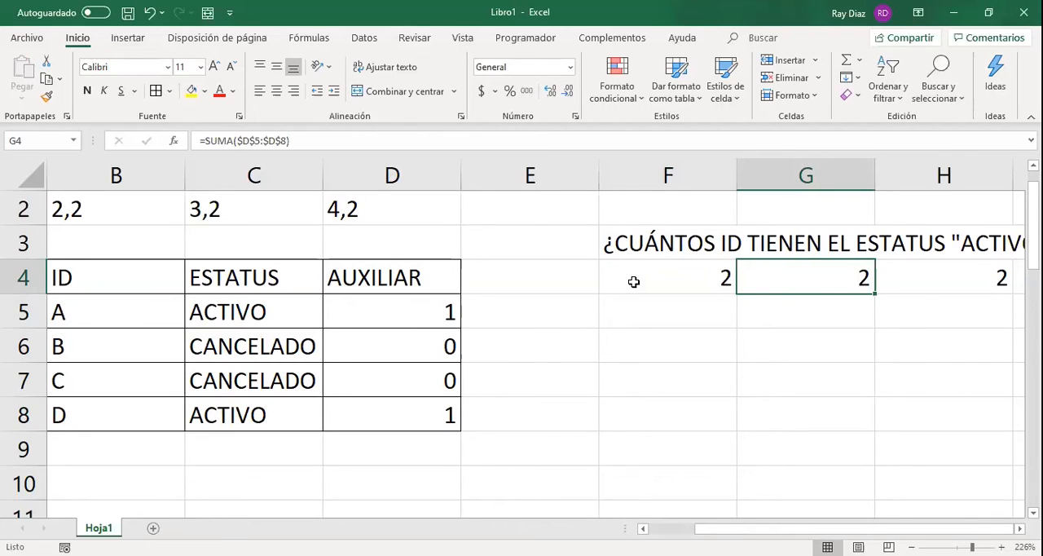
pyautogui.press('F2')
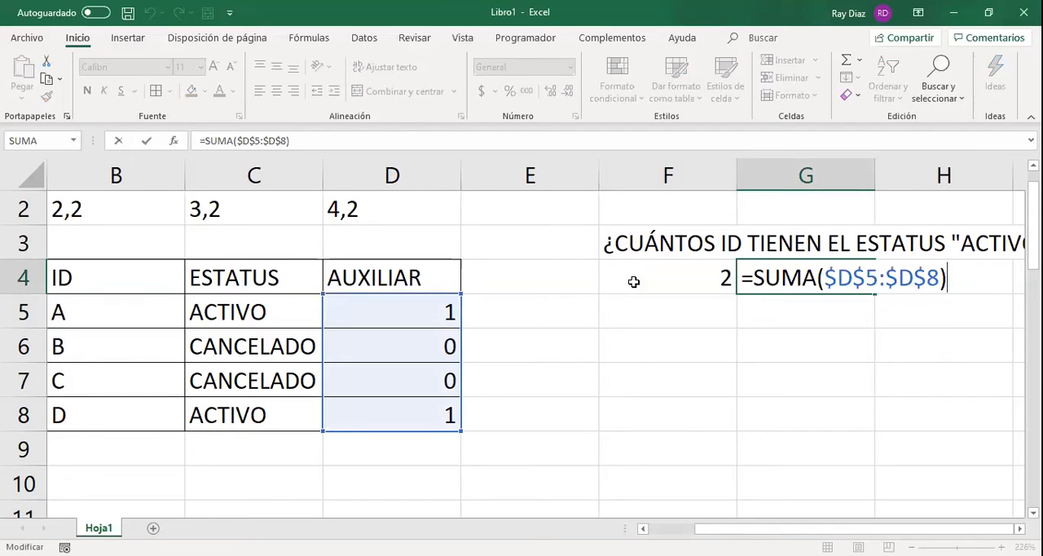
pyautogui.press('Return')
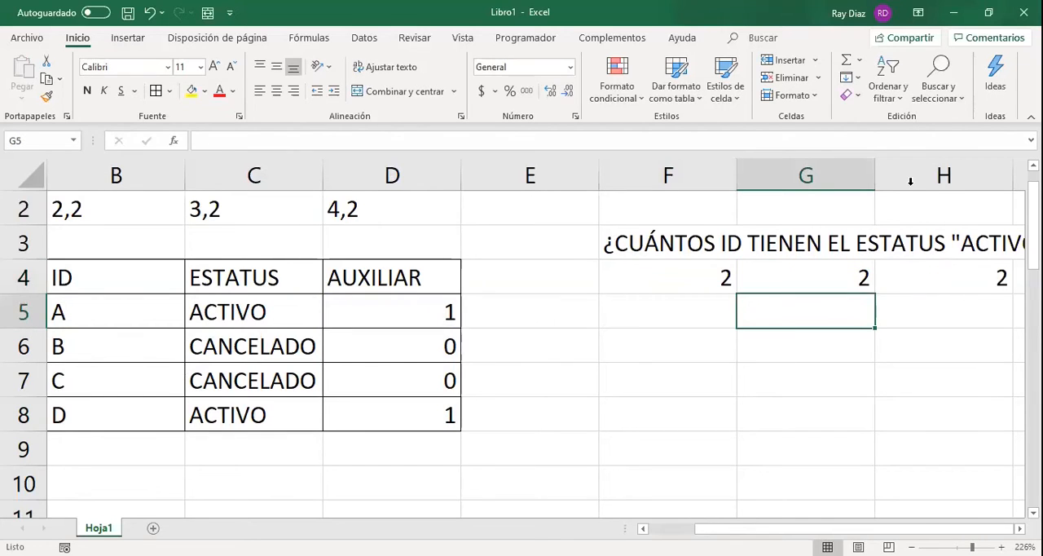
pyautogui.press('Left')
pyautogui.press('Left')
pyautogui.press('Left')
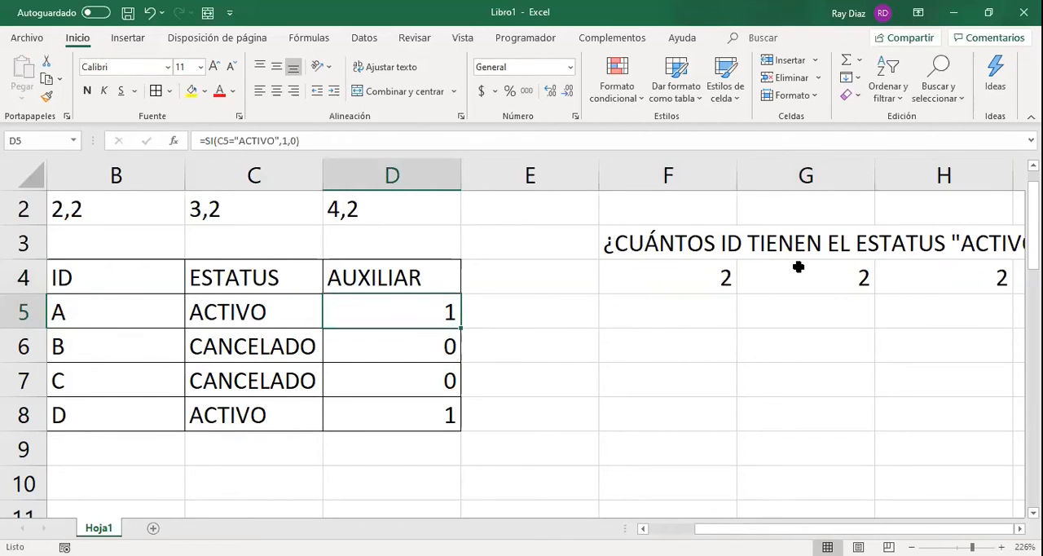
pyautogui.click(798, 267)
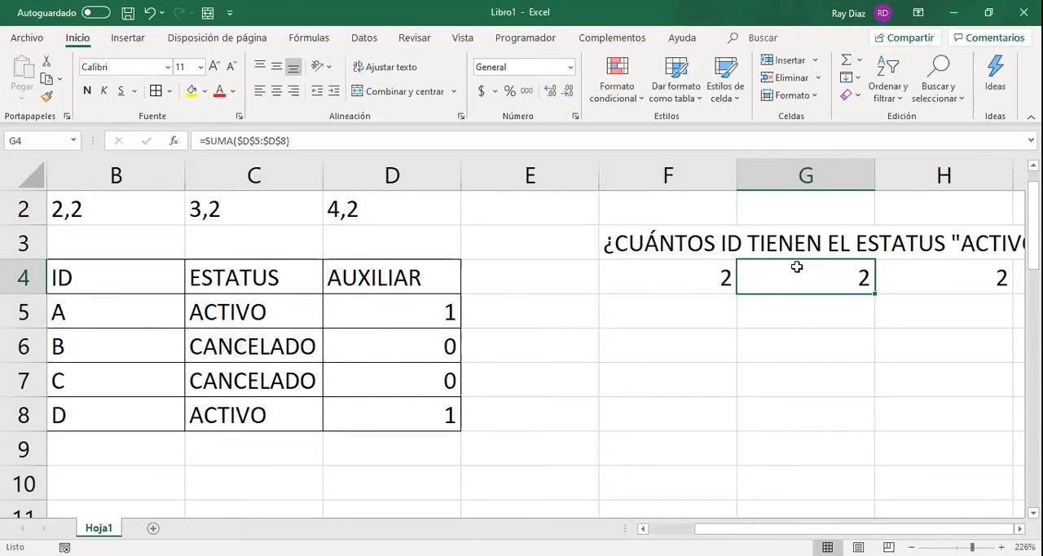
pyautogui.moveTo(431, 310); pyautogui.dragTo(432, 423)
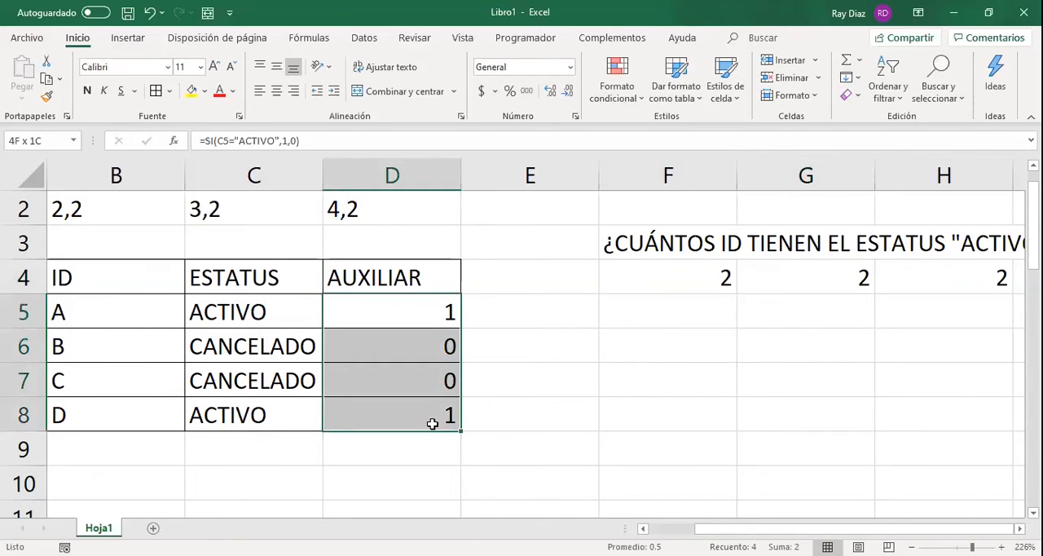
pyautogui.click(859, 280)
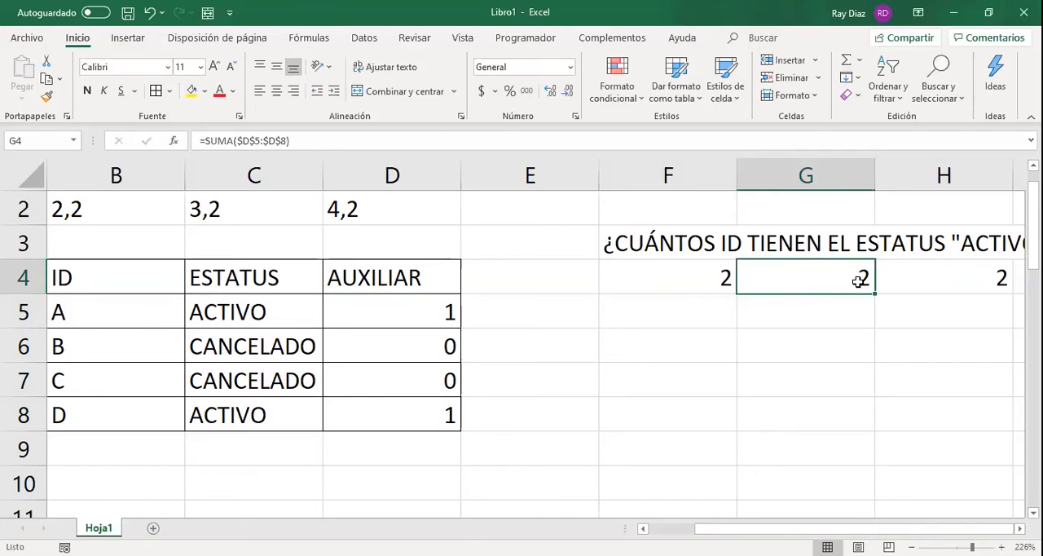
# Inspect the absolute range and the "ACTIVO" criterion in H4's CONTAR.SI formula, leaving the formula as it is.
pyautogui.press('Right')
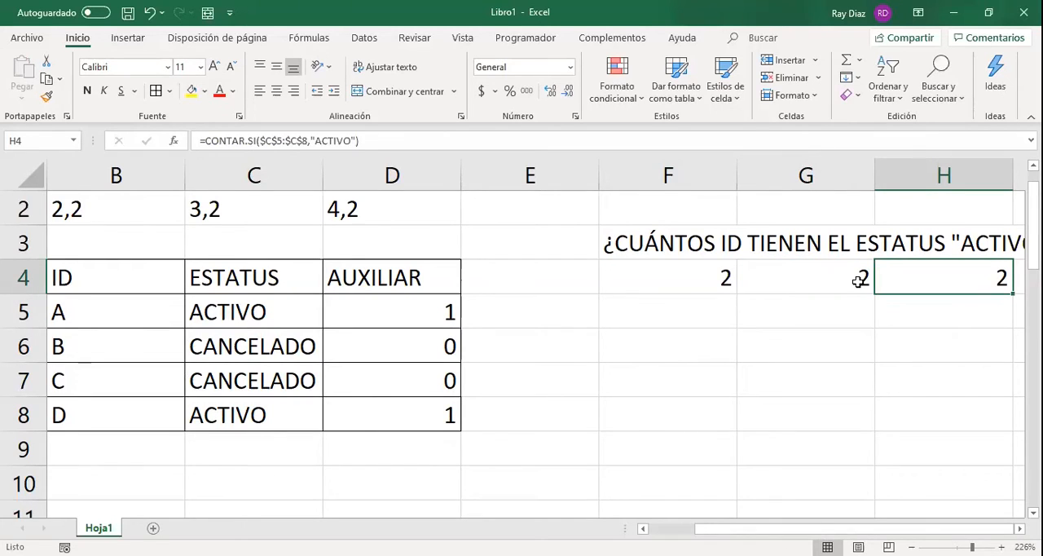
pyautogui.press('F2')
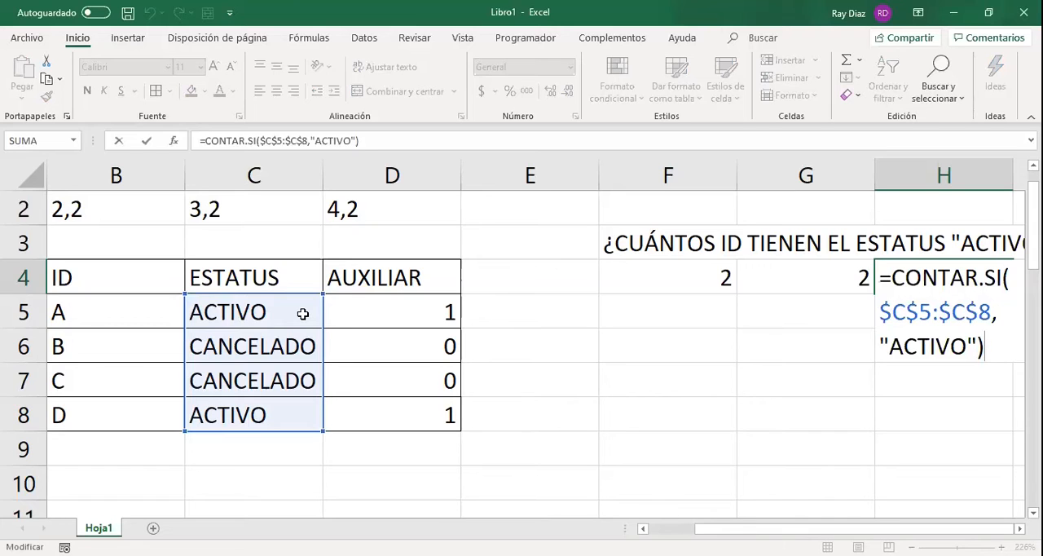
pyautogui.moveTo(310, 142); pyautogui.dragTo(356, 147)
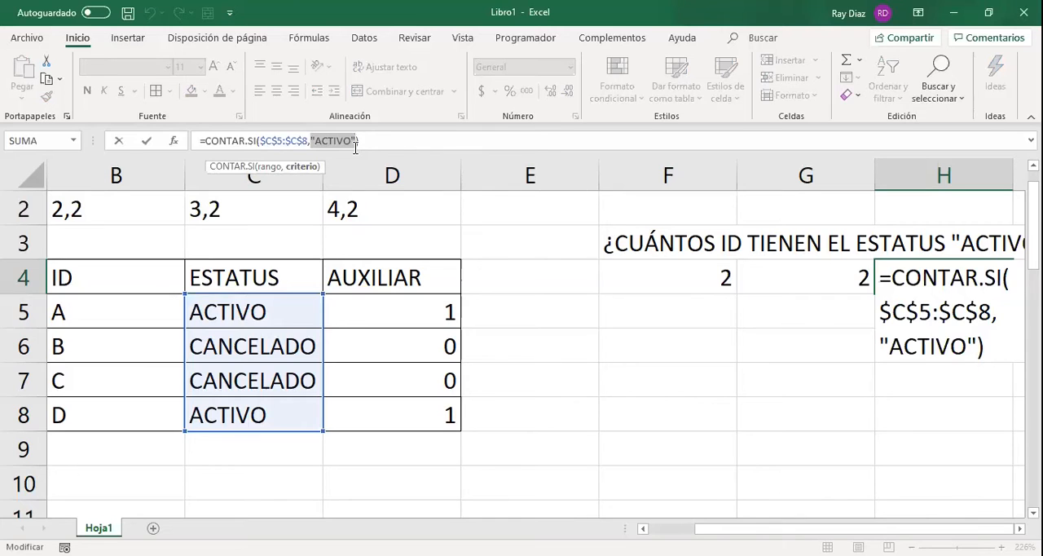
pyautogui.press('Return')
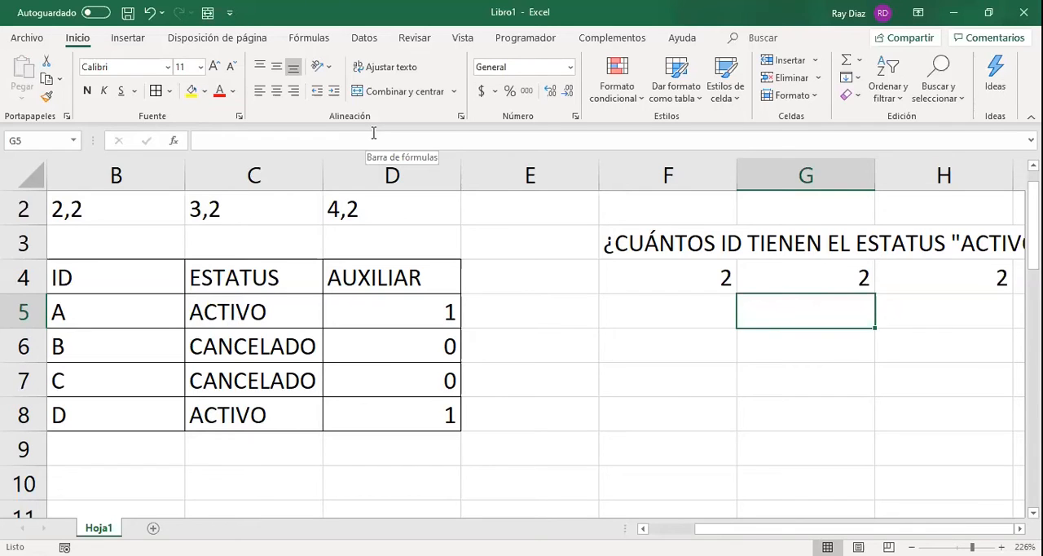
# Compare the directly typed answer in F4 with the SUMA formula in G4.
pyautogui.press('Up')
pyautogui.press('Left')
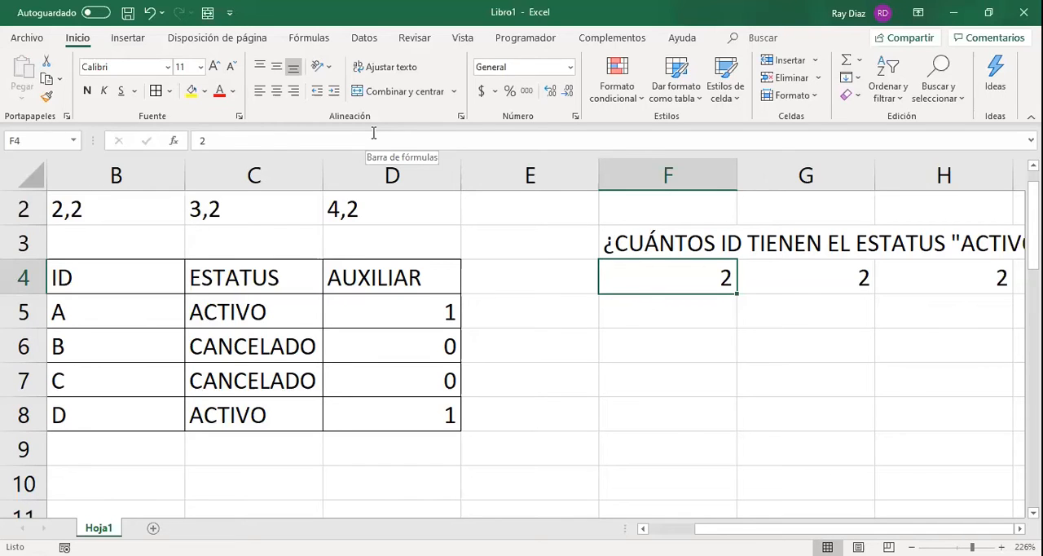
pyautogui.press('Right')
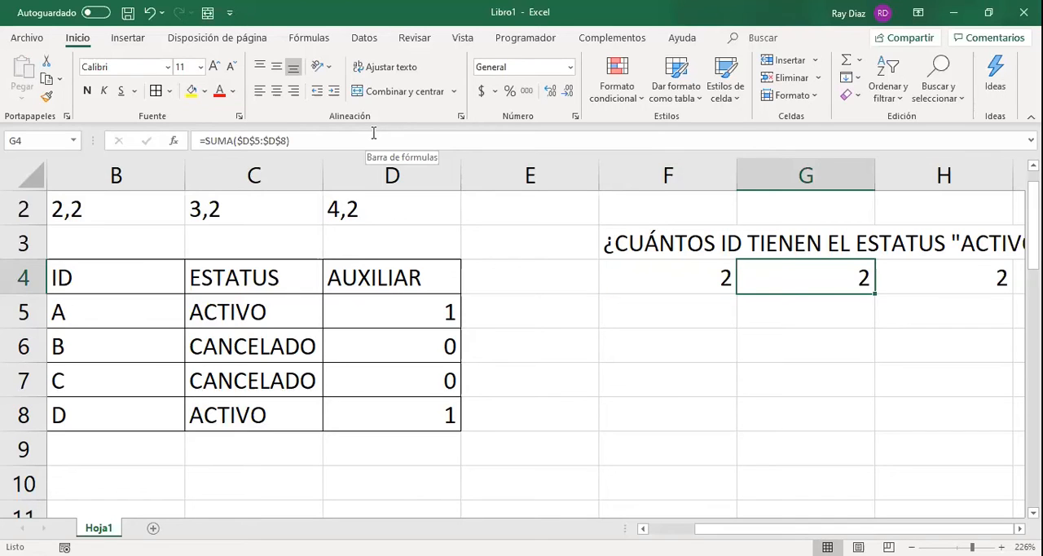
# Try the text ACTIVOS as the status in C8 to test the counting formulas, and undo that edit.
pyautogui.click(257, 313)
pyautogui.hotkey('ctrl', 'Down')
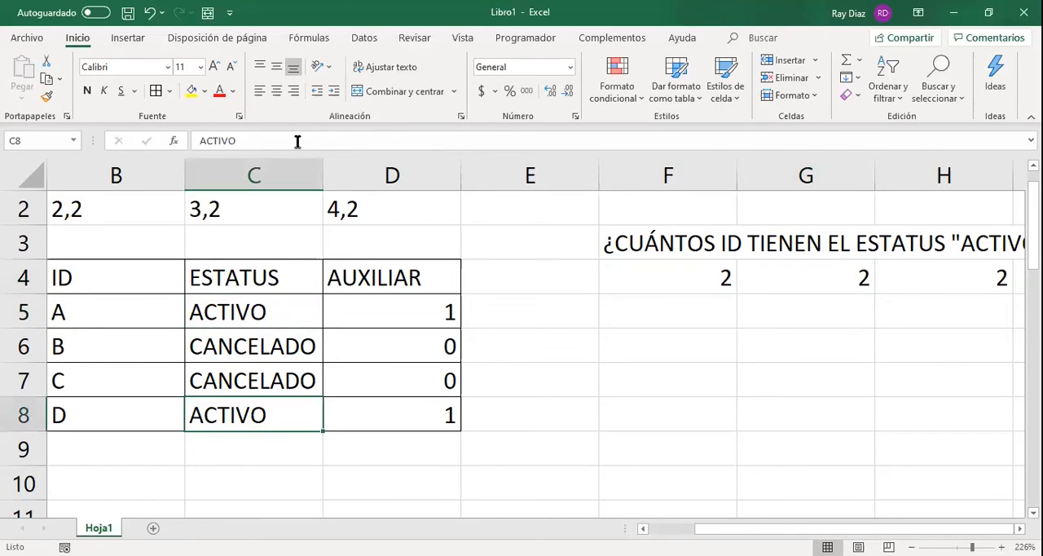
pyautogui.click(298, 141)
pyautogui.write('S')
pyautogui.press('Return')
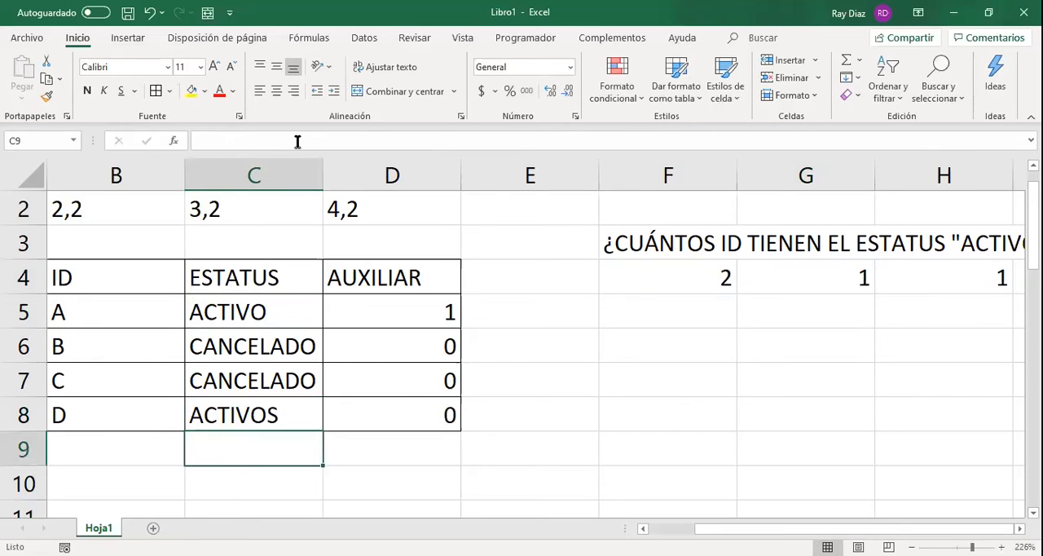
pyautogui.hotkey('ctrl', 'z')
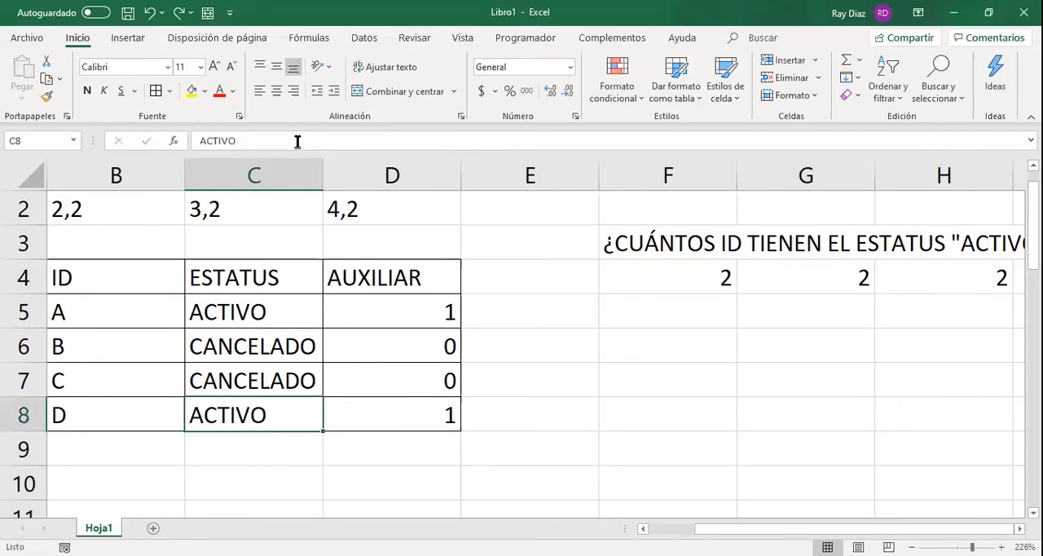
# Try inserting a space before the last letter of the status in C8, making it "ACTIV O", to test the counts.
pyautogui.click(302, 140)
pyautogui.press('Left')
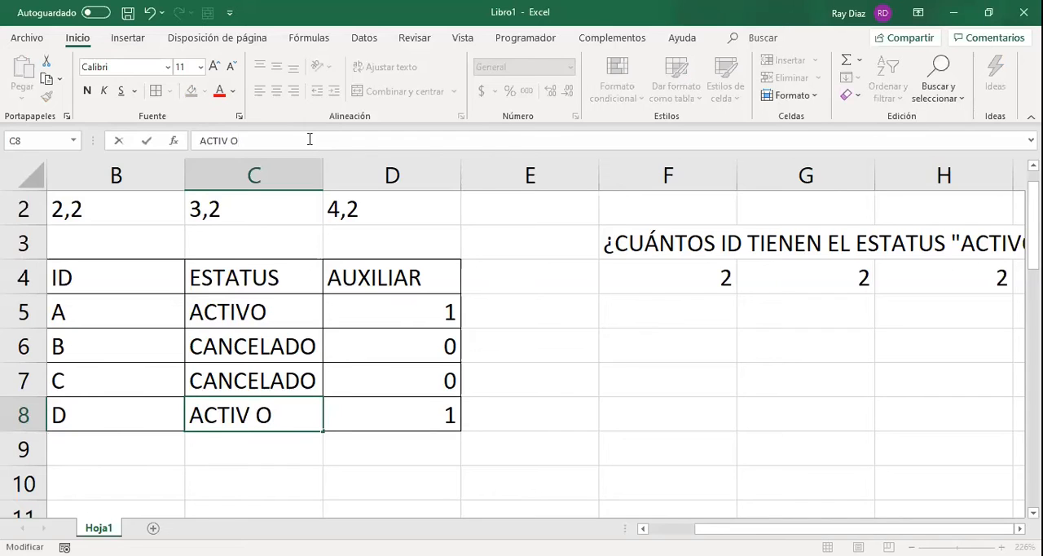
pyautogui.press('Return')
pyautogui.write('}')
pyautogui.press('BackSpace')
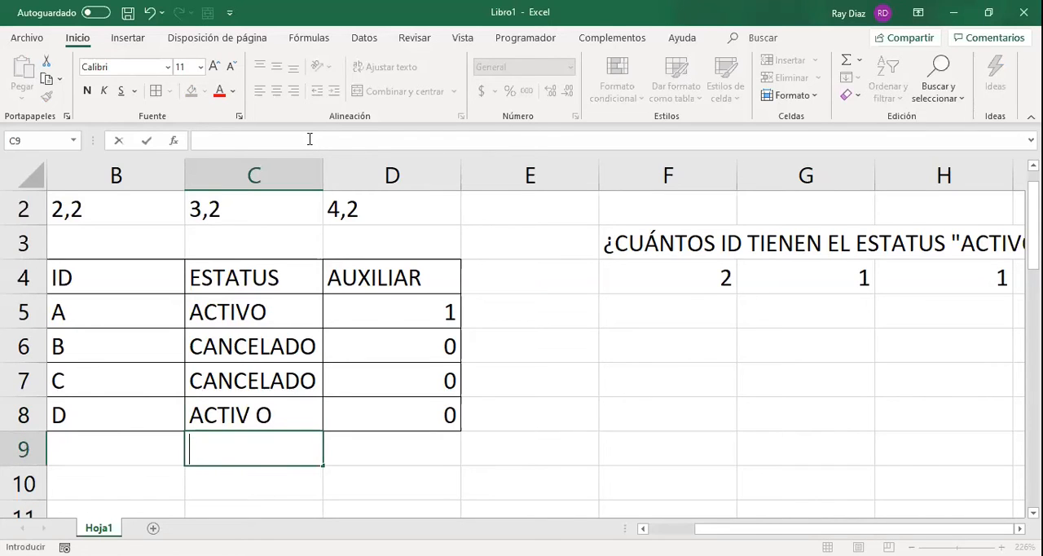
# Remove the inner space from the status in C8 and try it with a leading space, as " ACTIVO".
pyautogui.press('Up')
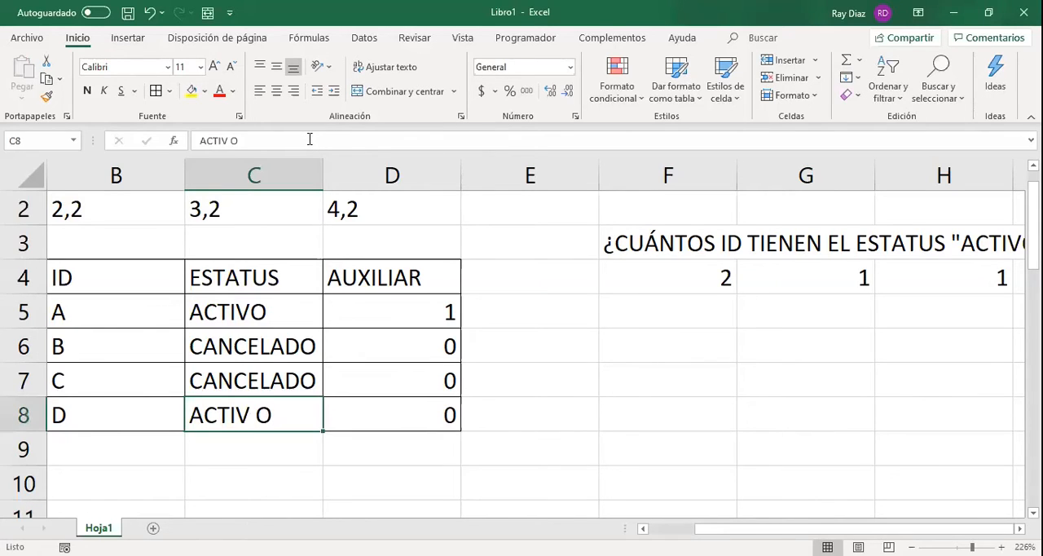
pyautogui.click(234, 140)
pyautogui.press('BackSpace')
pyautogui.press('Home')
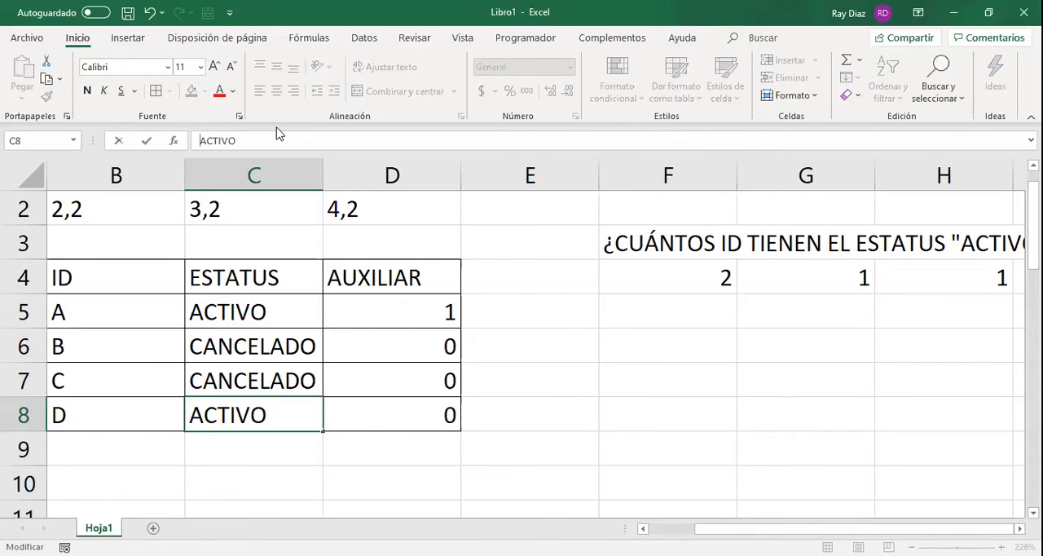
pyautogui.click(284, 140)
pyautogui.press('Return')
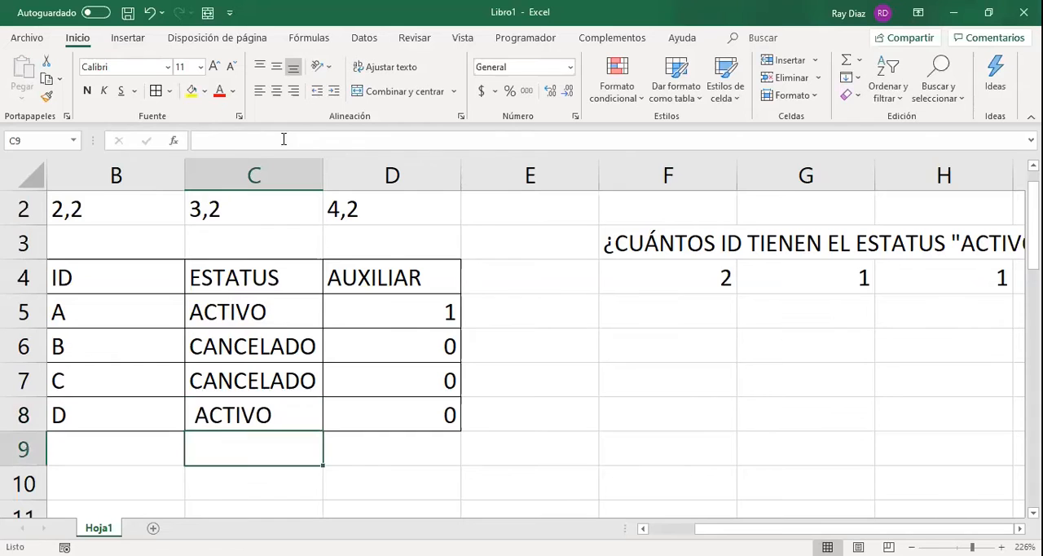
# Delete the leading space from the status in C8 so the cell reads ACTIVO.
pyautogui.press('Up')
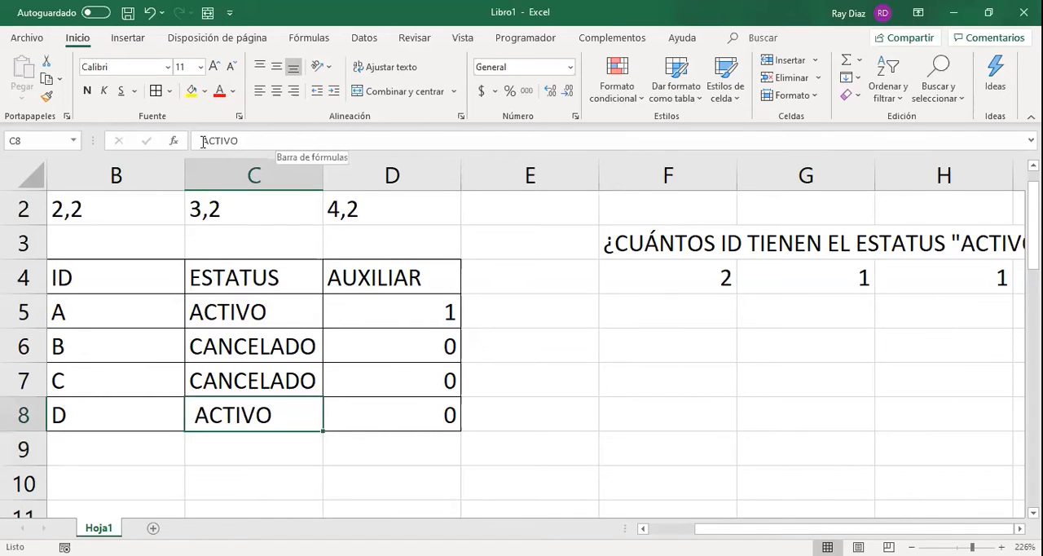
pyautogui.click(305, 140)
pyautogui.press('Home')
pyautogui.press('Delete')
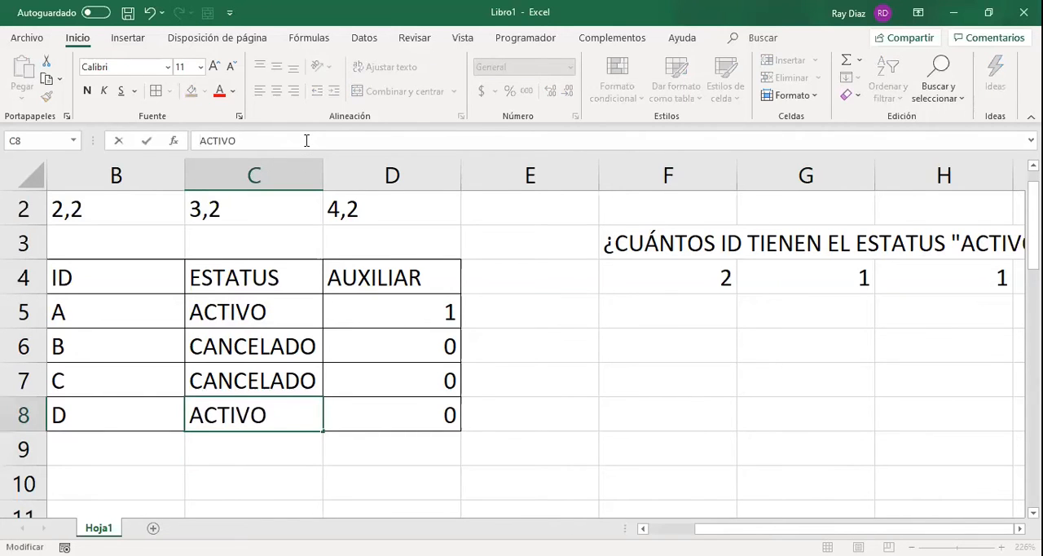
pyautogui.press('Return')
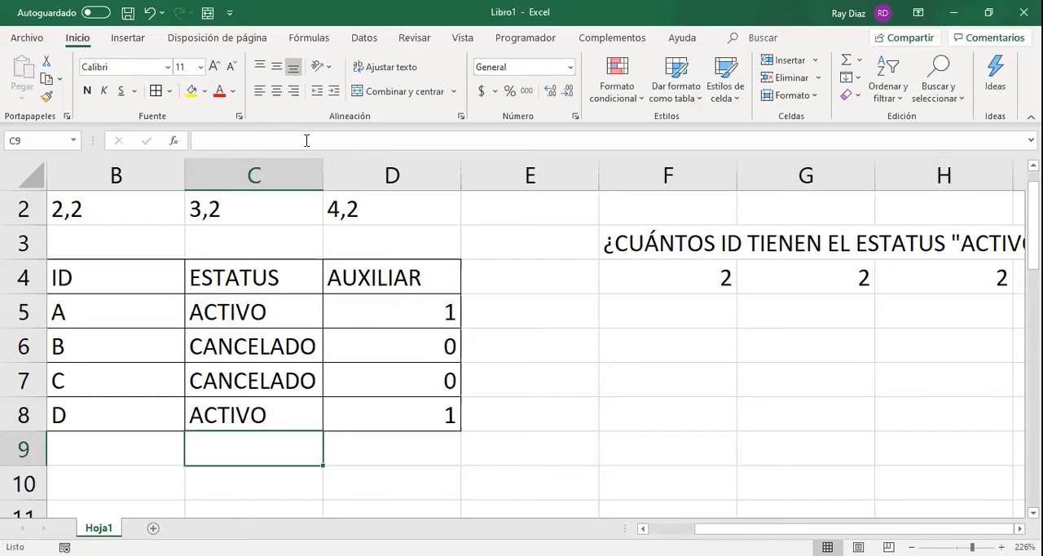
# Compare G4's SUMA formula, H4's CONTAR.SI formula, the typed answer in F4 and the SI formula in D5.
pyautogui.press('Right')
pyautogui.press('Right')
pyautogui.press('Right')
pyautogui.press('Right')
pyautogui.press('Up')
pyautogui.press('Up')
pyautogui.press('Up')
pyautogui.press('Up')
pyautogui.press('Up')
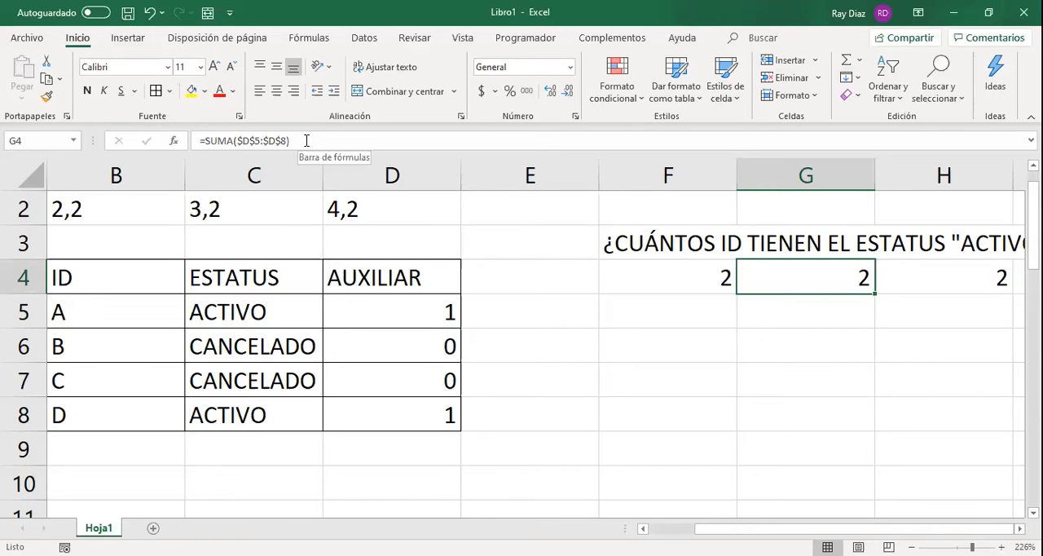
pyautogui.press('Return')
pyautogui.press('Up')
pyautogui.press('Right')
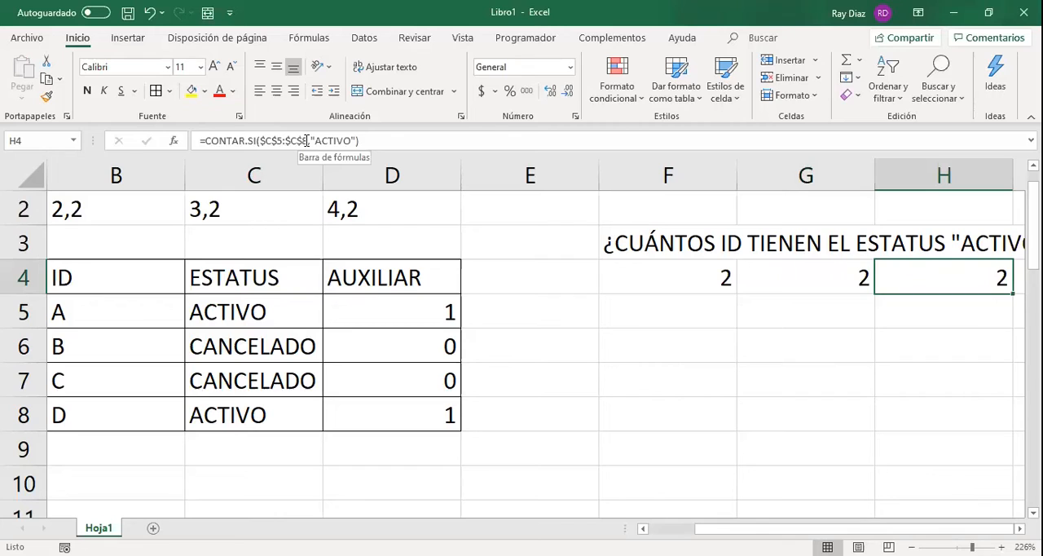
pyautogui.press('Left')
pyautogui.press('Left')
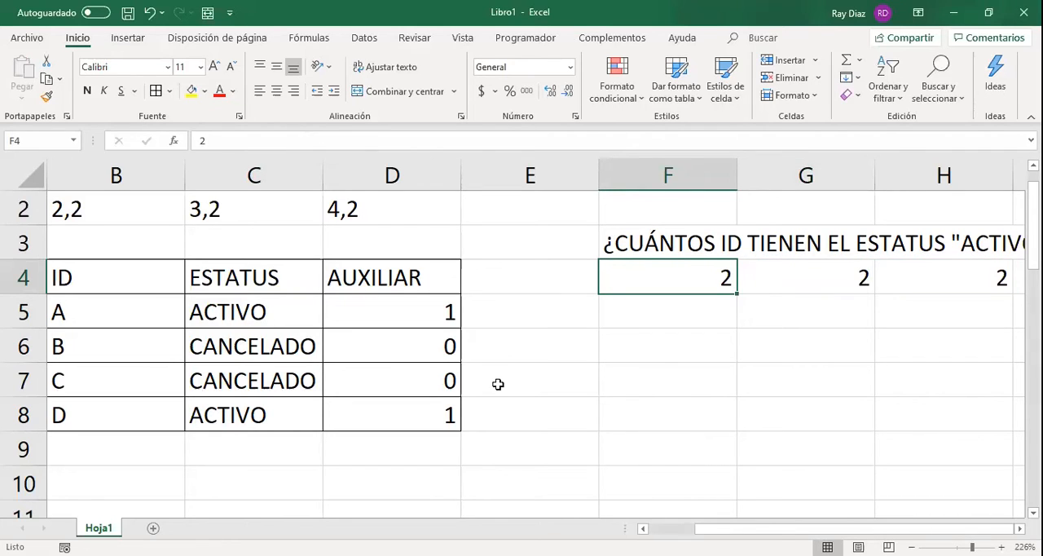
pyautogui.click(416, 290)
pyautogui.click(409, 312)
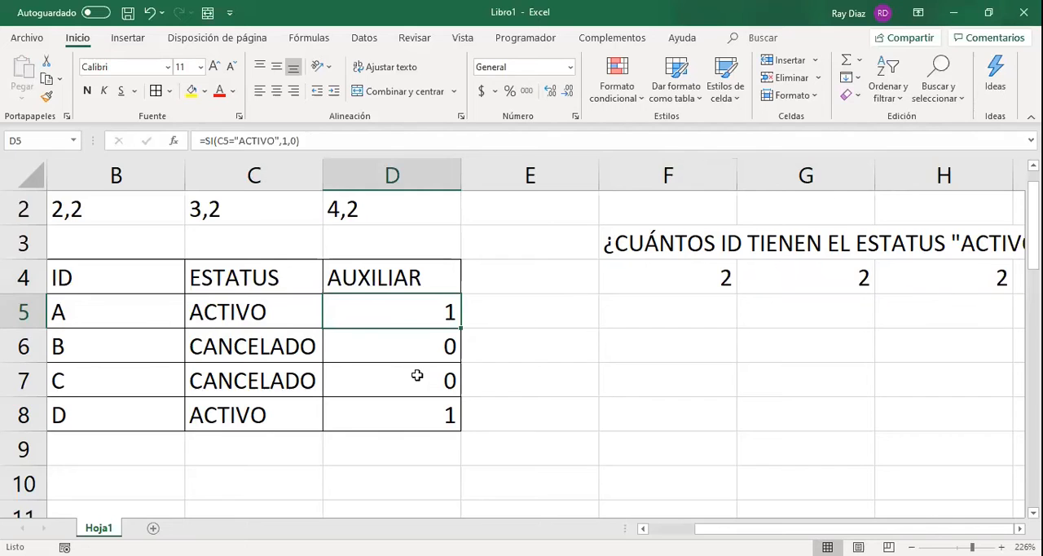
# List the products CAMISA, PANTALON and ROPA INTERIOR in cells B10 to B12, below the status table.
pyautogui.click(105, 492)
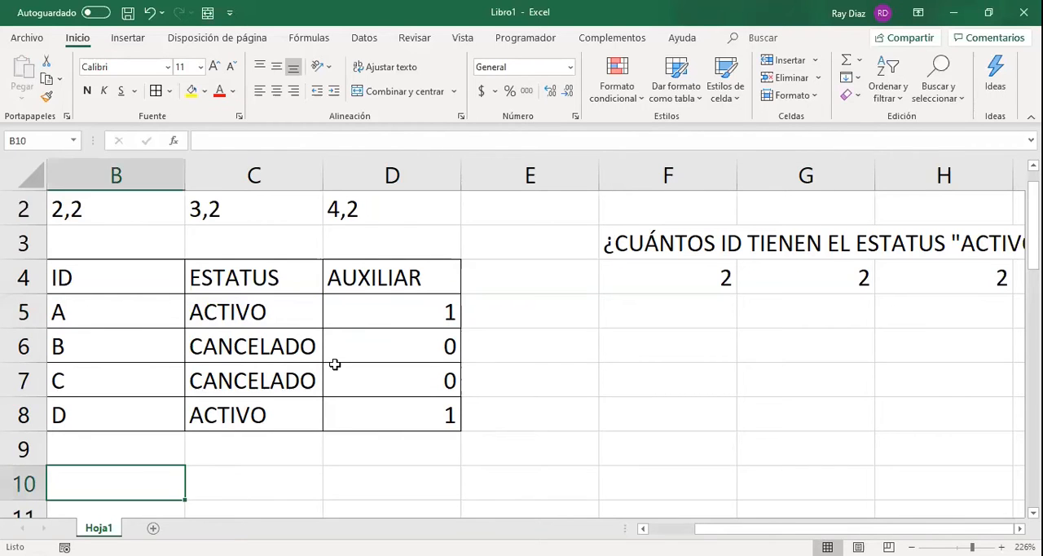
pyautogui.write('CAMIS')
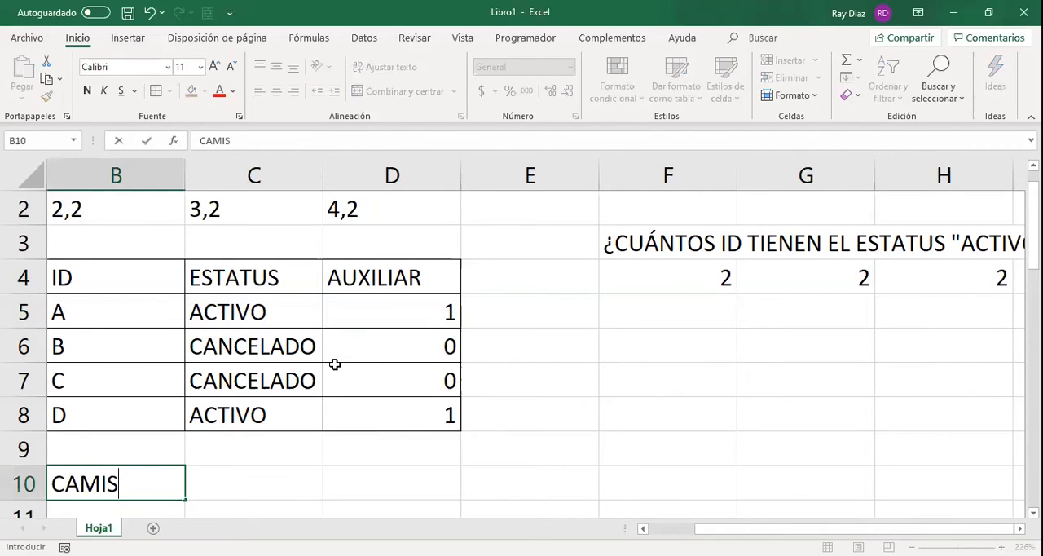
pyautogui.write('A')
pyautogui.press('Return')
pyautogui.write('PANTALON')
pyautogui.press('Return')
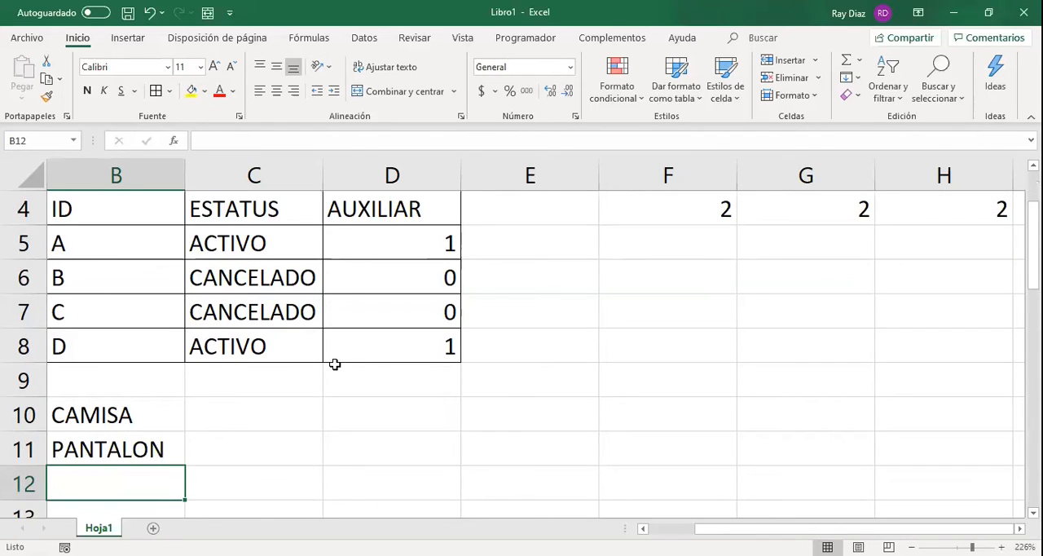
pyautogui.write('ROPA INTERIOR')
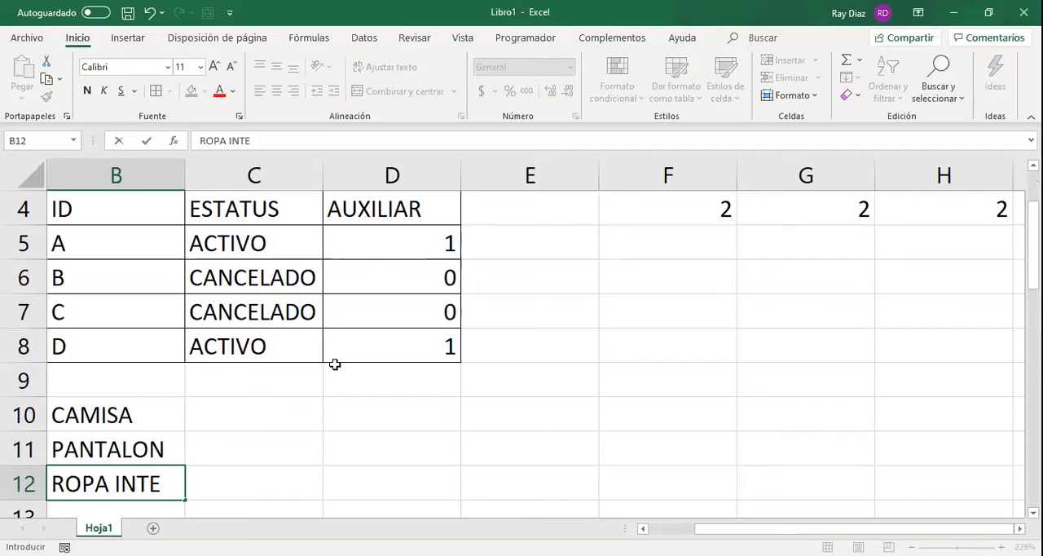
pyautogui.scroll(-1, 335, 365)
pyautogui.click(335, 364)
pyautogui.press('Left')
pyautogui.press('Left')
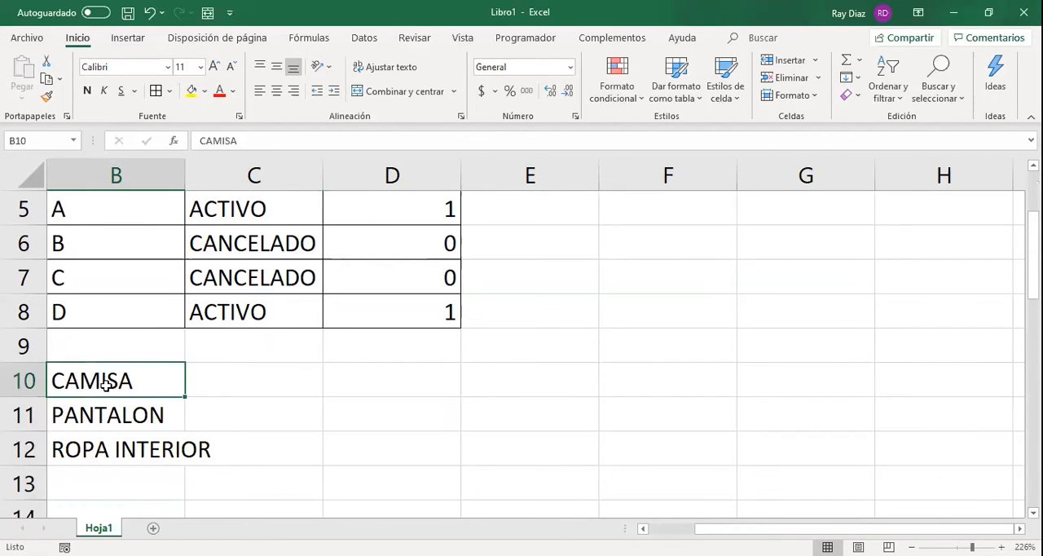
# Insert three blank rows at row 9, between the status table and the product list.
pyautogui.click(24, 346)
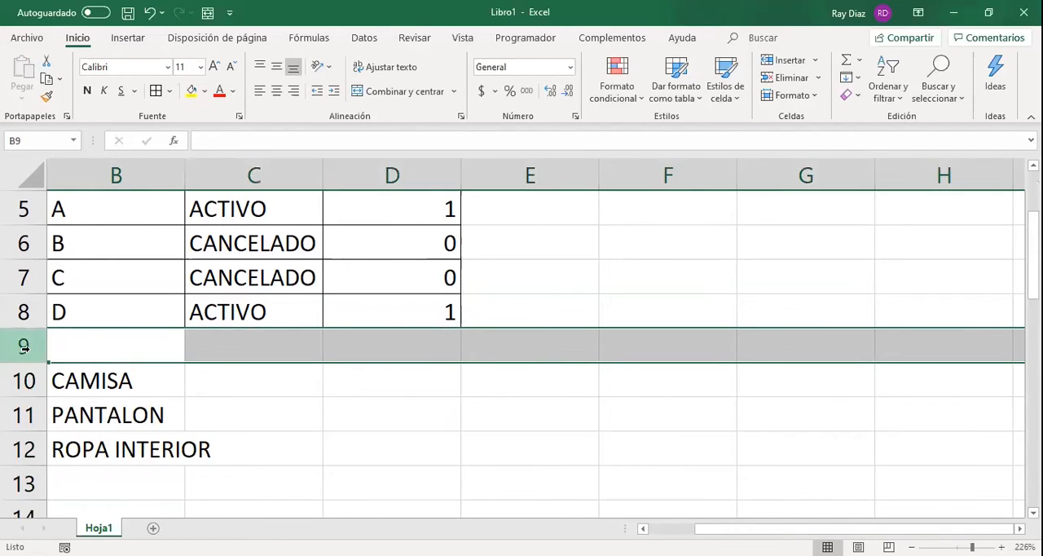
pyautogui.hotkey('ctrl', '+')
pyautogui.hotkey('ctrl', '+')
pyautogui.hotkey('ctrl', '+')
# Copy the header row B4:D4 of the status table to B12, directly above the product list.
pyautogui.scroll(4, 76, 305)
pyautogui.moveTo(77, 305); pyautogui.dragTo(380, 302)
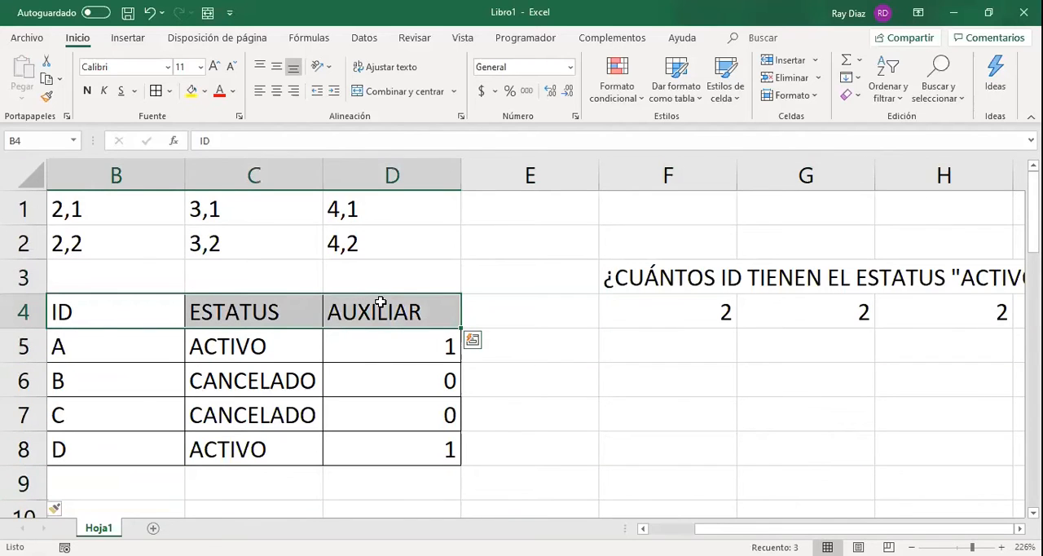
pyautogui.hotkey('ctrl', 'c')
pyautogui.scroll(-4, 149, 303)
pyautogui.scroll(1, 149, 269)
pyautogui.click(149, 261)
pyautogui.click(134, 272)
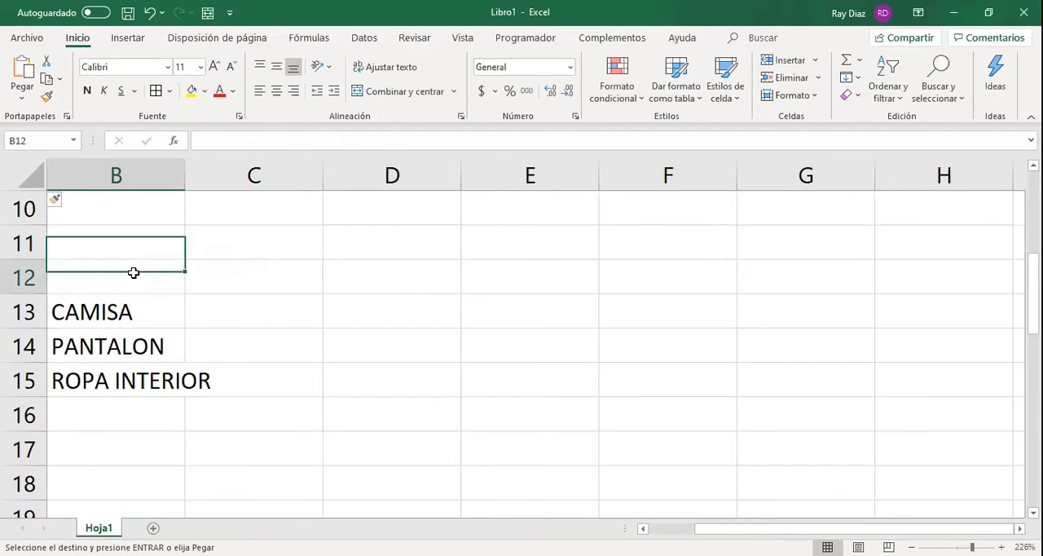
pyautogui.hotkey('ctrl', 'v')
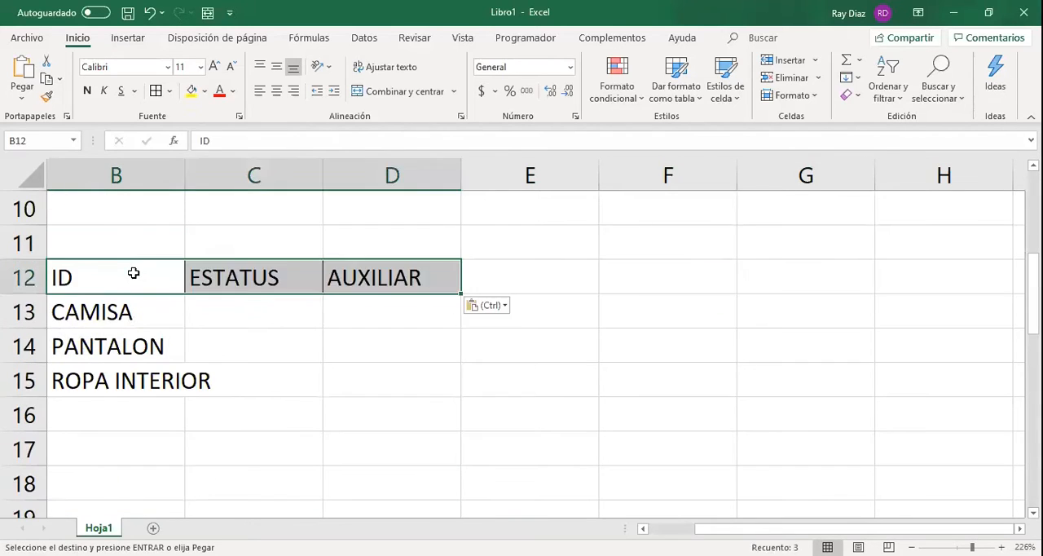
# Replace the copied headers in C12 and D12 with PRECIO and DESCUENTO.
pyautogui.click(218, 269)
pyautogui.write('PRECIO')
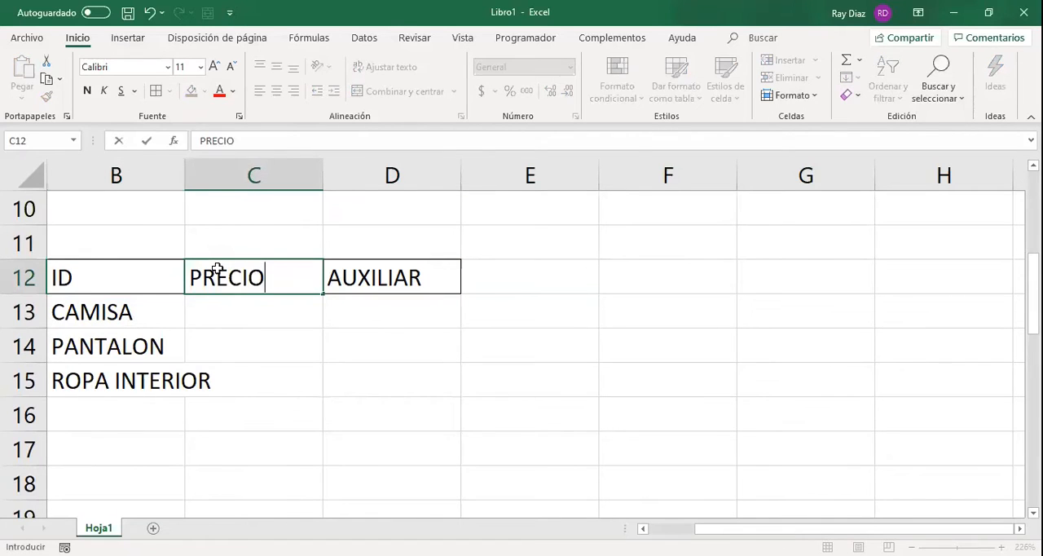
pyautogui.press('Tab')
pyautogui.write('DESCUEBT')
pyautogui.press('BackSpace')
pyautogui.press('BackSpace')
pyautogui.write('NTO')
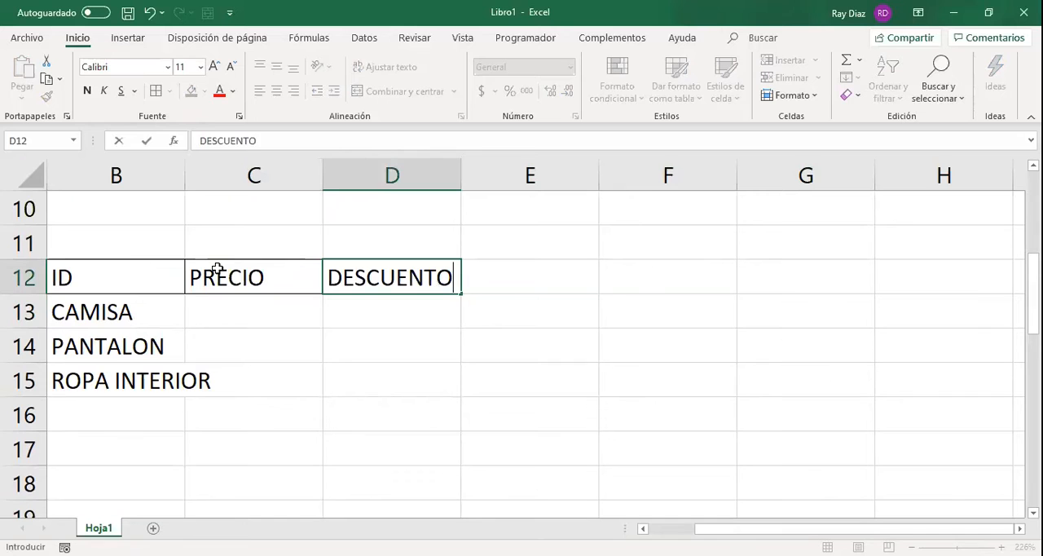
pyautogui.press('Return')
# Apply borders to all cells of the product table, B12:D15.
pyautogui.moveTo(175, 277); pyautogui.dragTo(397, 373)
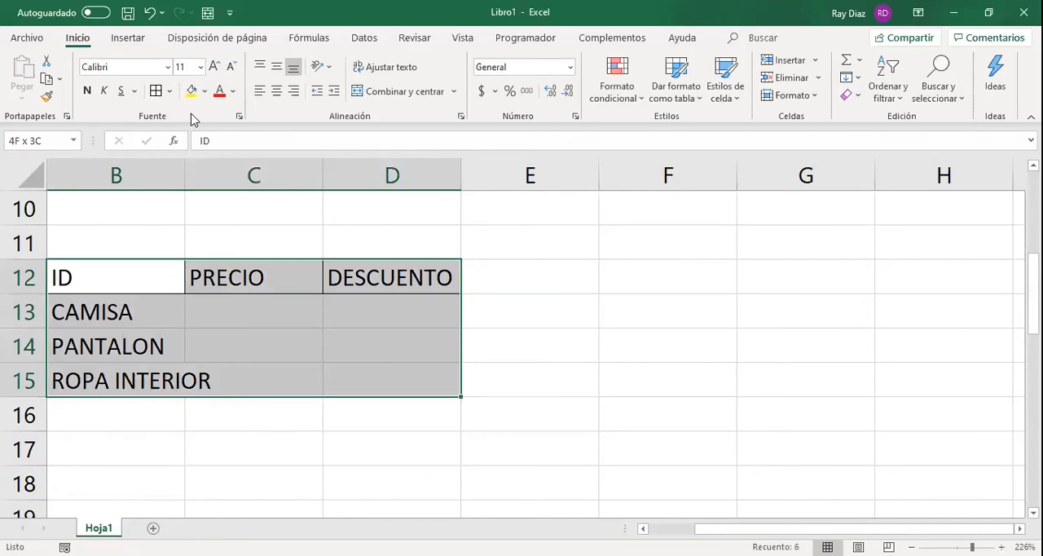
pyautogui.click(156, 91)
pyautogui.click(274, 343)
# Enter the prices 100 for CAMISA, 400 for PANTALON and 50 for ROPA INTERIOR in the PRECIO column.
pyautogui.click(286, 305)
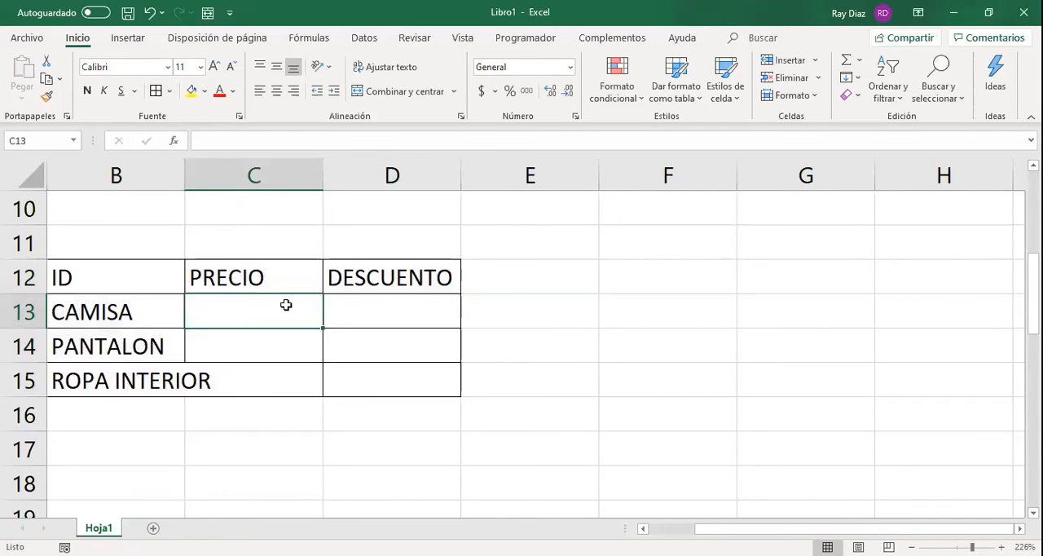
pyautogui.write('100')
pyautogui.press('Return')
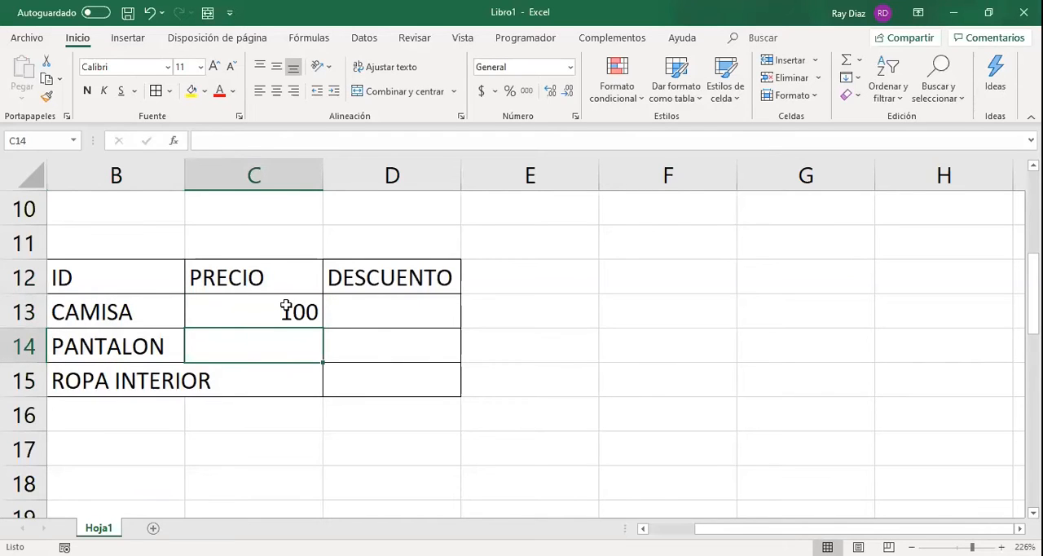
pyautogui.write('400')
pyautogui.press('Return')
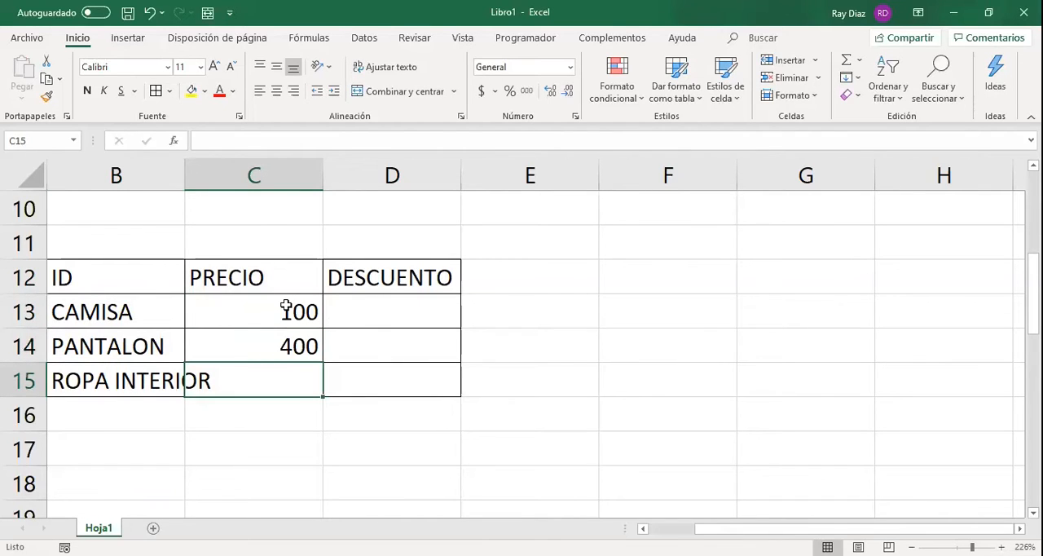
pyautogui.write('50')
pyautogui.press('Return')
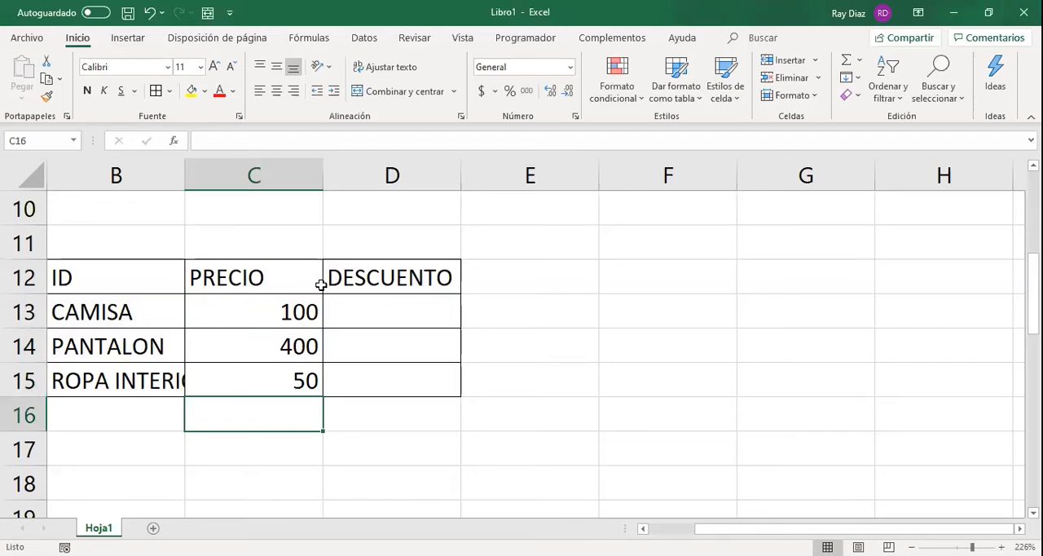
# Enter the rule "SI EL PRECIO ES MAYOR QUE 120, SE APLICA UN DESCUENTO DEL 5%" in F11, beside the product table.
pyautogui.scroll(2, 326, 302)
pyautogui.scroll(-1, 338, 312)
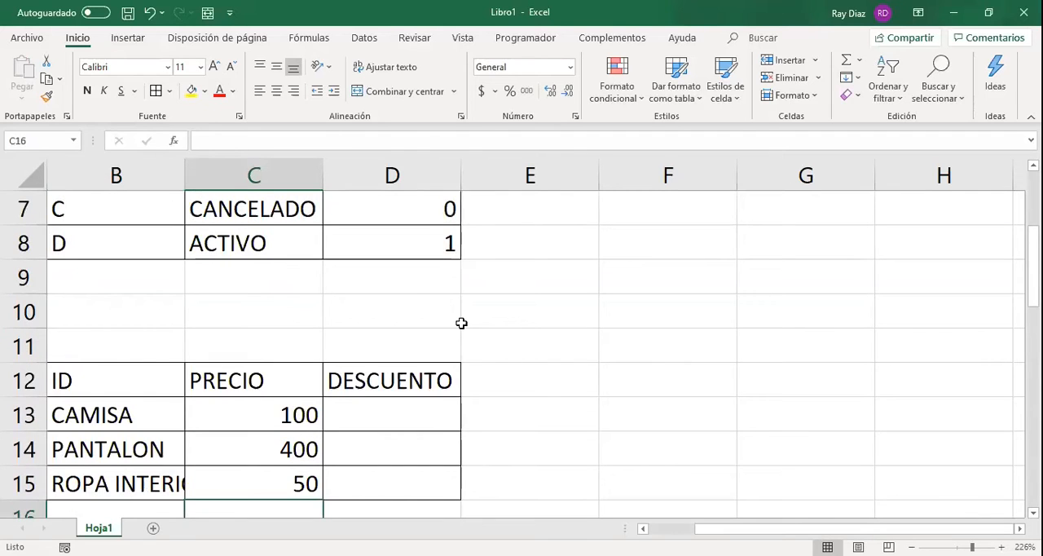
pyautogui.scroll(-1, 468, 310)
pyautogui.click(518, 219)
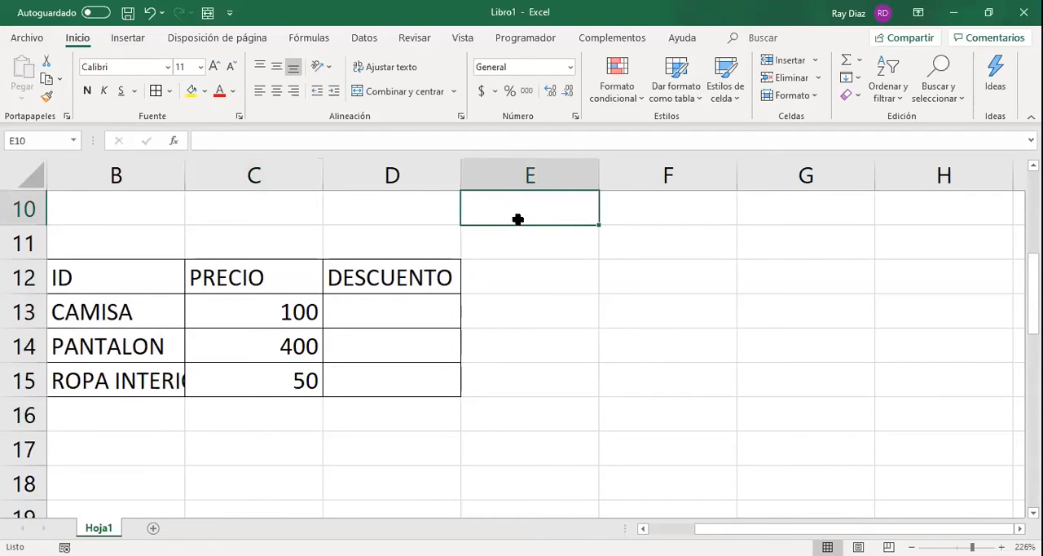
pyautogui.press('Right')
pyautogui.press('Down')
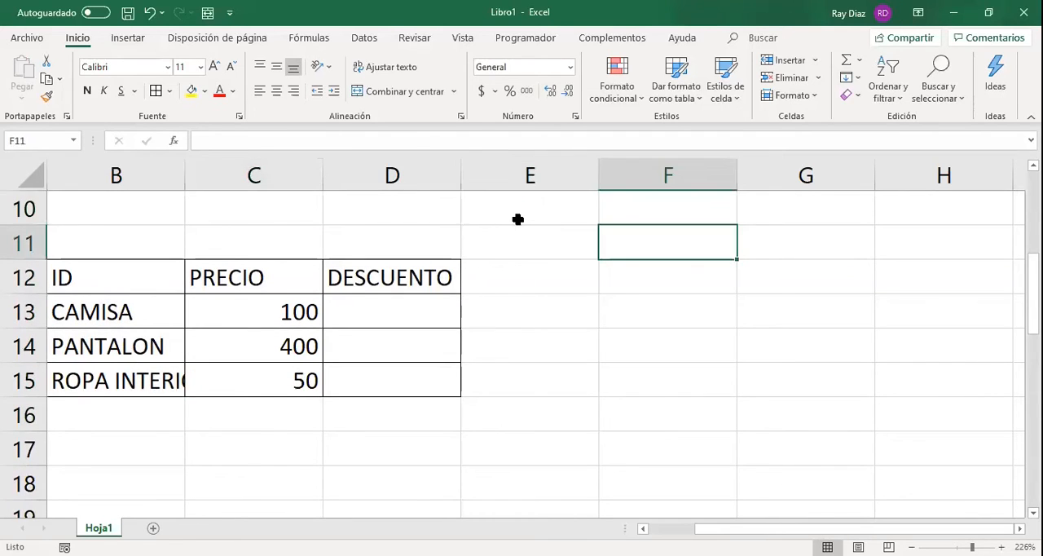
pyautogui.write('SI EL')
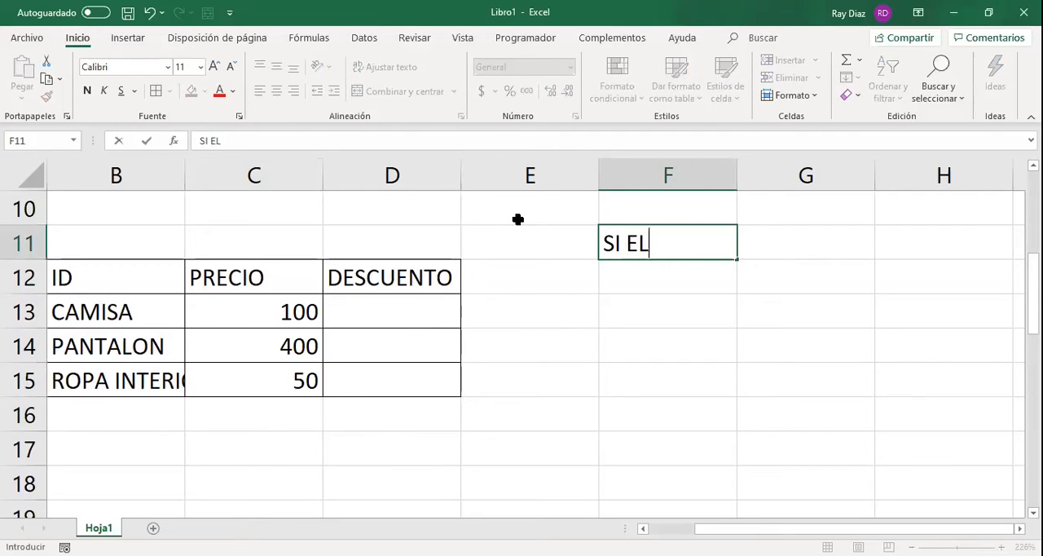
pyautogui.write(' PREVI')
pyautogui.press('BackSpace')
pyautogui.press('BackSpace')
pyautogui.write('CO')
pyautogui.press('BackSpace')
pyautogui.write('I')
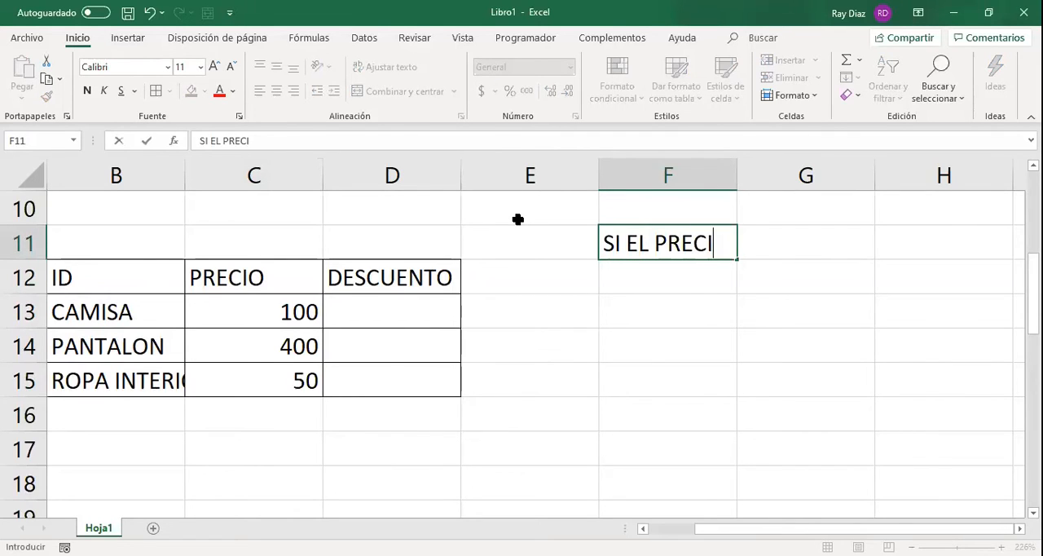
pyautogui.write('O ES MAYOR QUE')
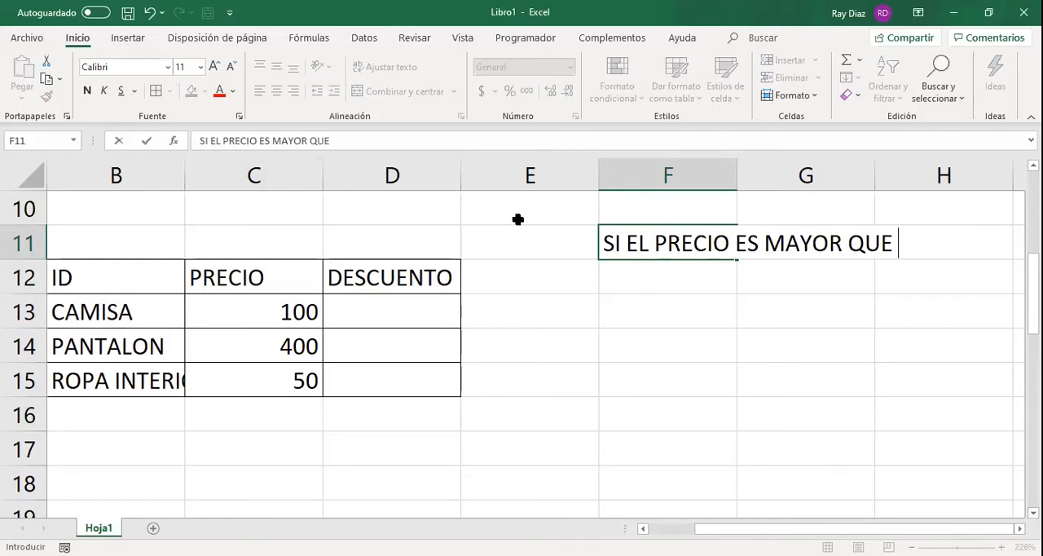
pyautogui.write(' 120, SE ')
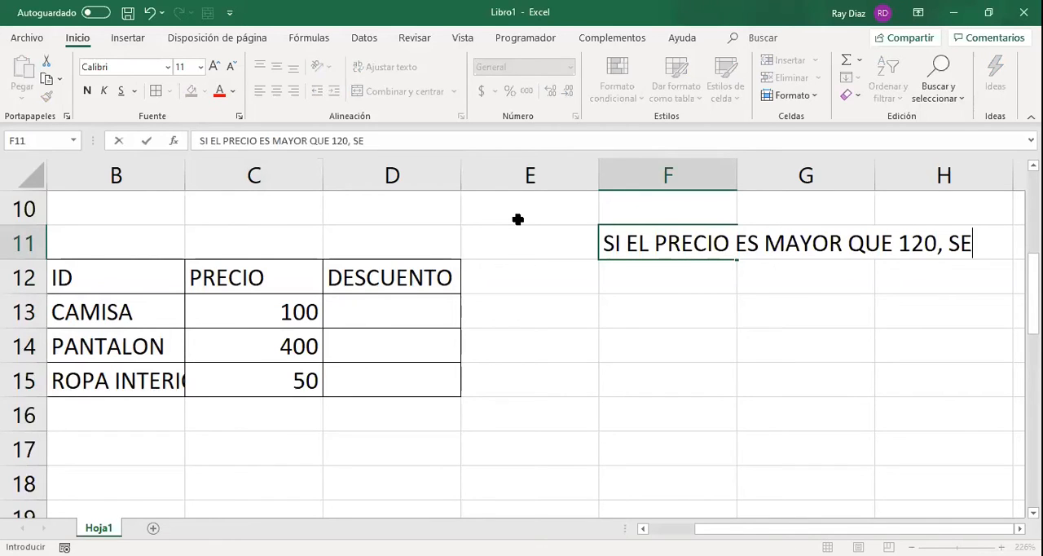
pyautogui.write('APLICA U')
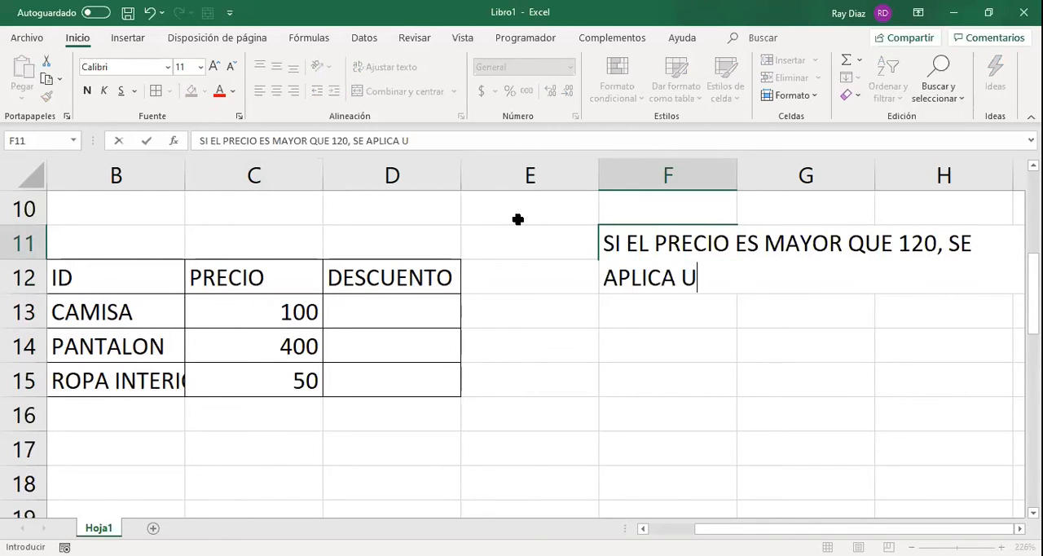
pyautogui.write('N DESCUE')
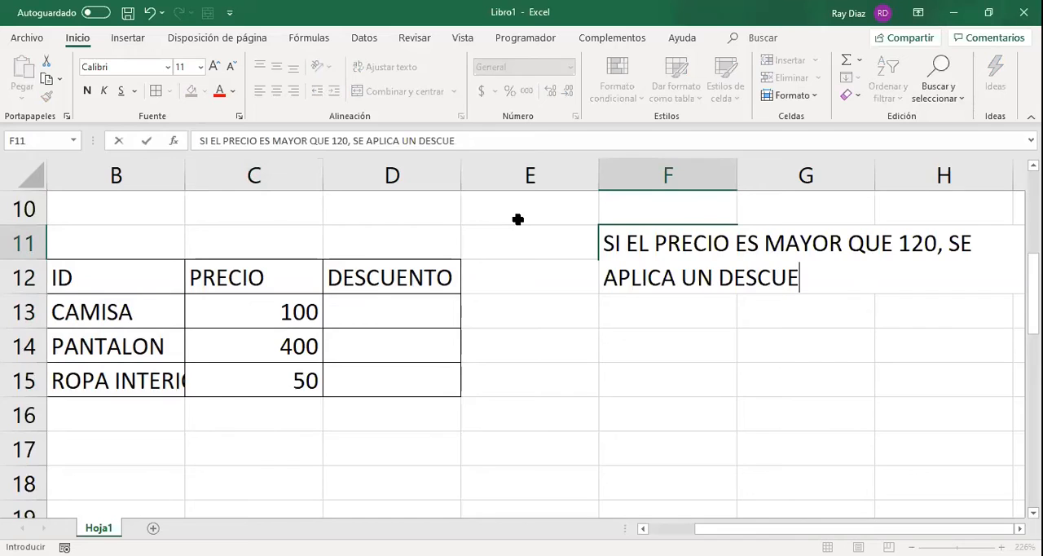
pyautogui.write('NTO DEL')
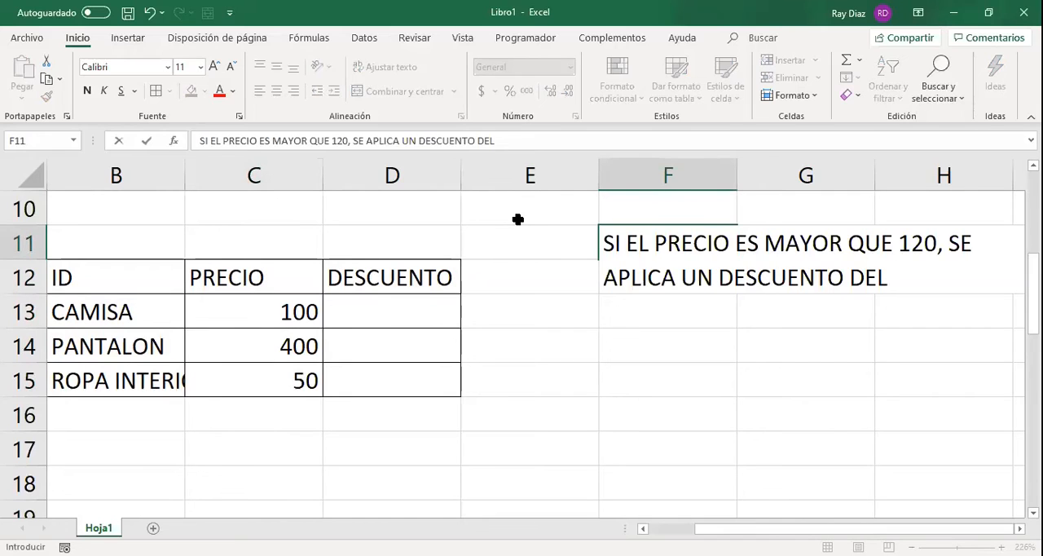
pyautogui.write(' 5%')
pyautogui.press('Return')
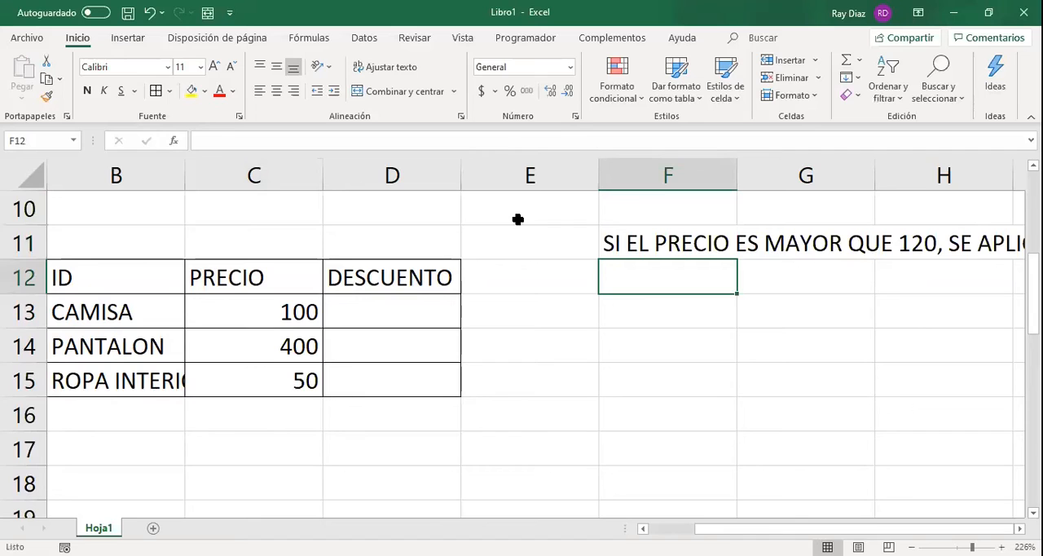
# Repeat the discount rule in F12 with a price threshold of 10 and a discount of 3%.
pyautogui.write('SI EL PRECIO ES MAYOR QUE 120, SE APLICA UN DESCUENTO DEL 5%')
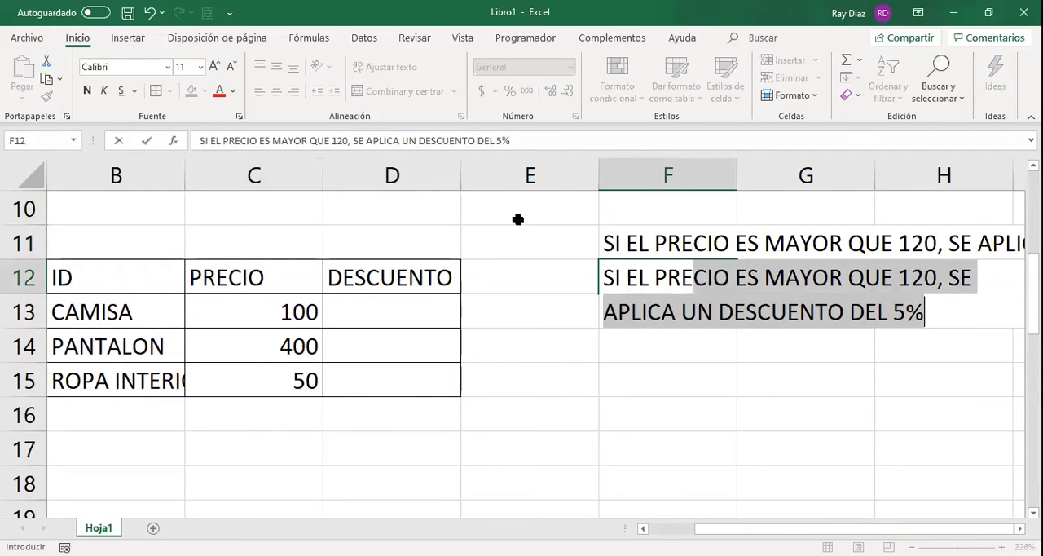
pyautogui.press('Return')
pyautogui.press('Up')
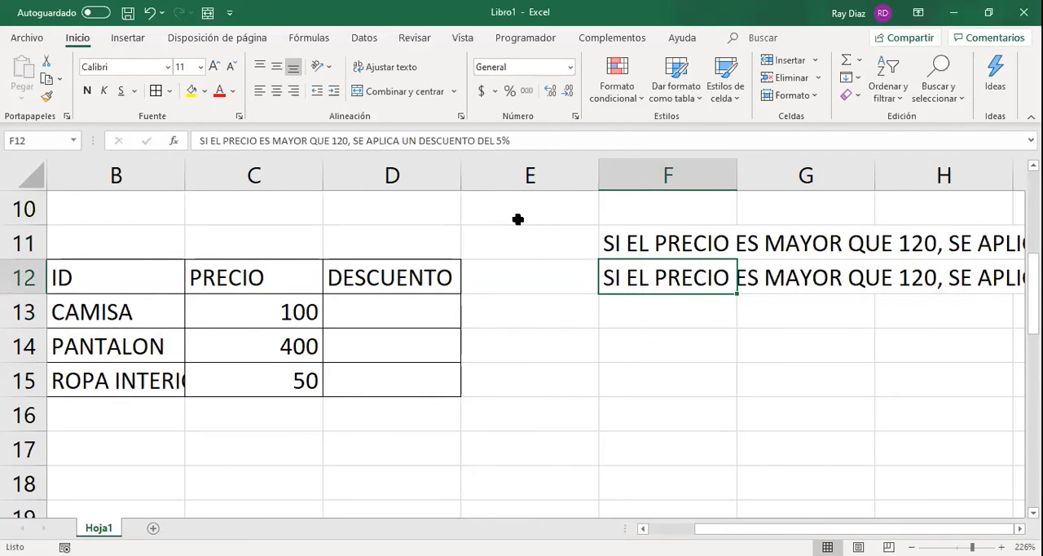
pyautogui.doubleClick(338, 140)
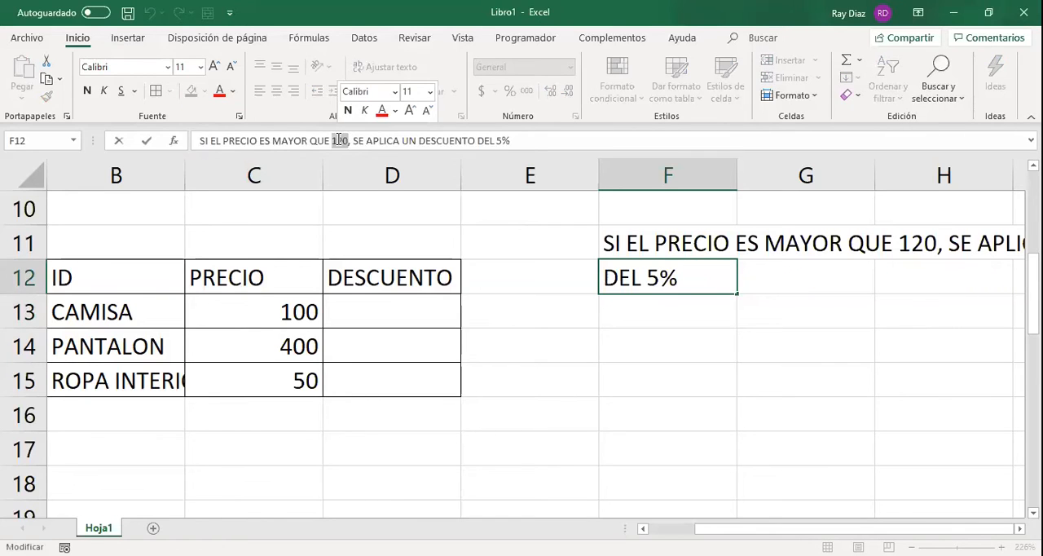
pyautogui.write('10')
pyautogui.click(497, 141)
pyautogui.press('BackSpace')
pyautogui.press('Return')
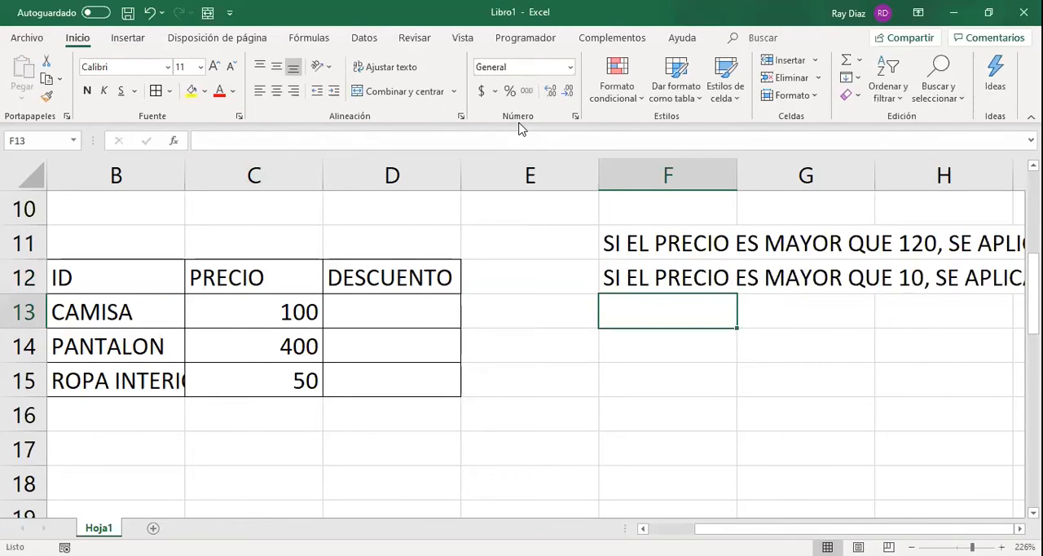
pyautogui.write('SI EL P')
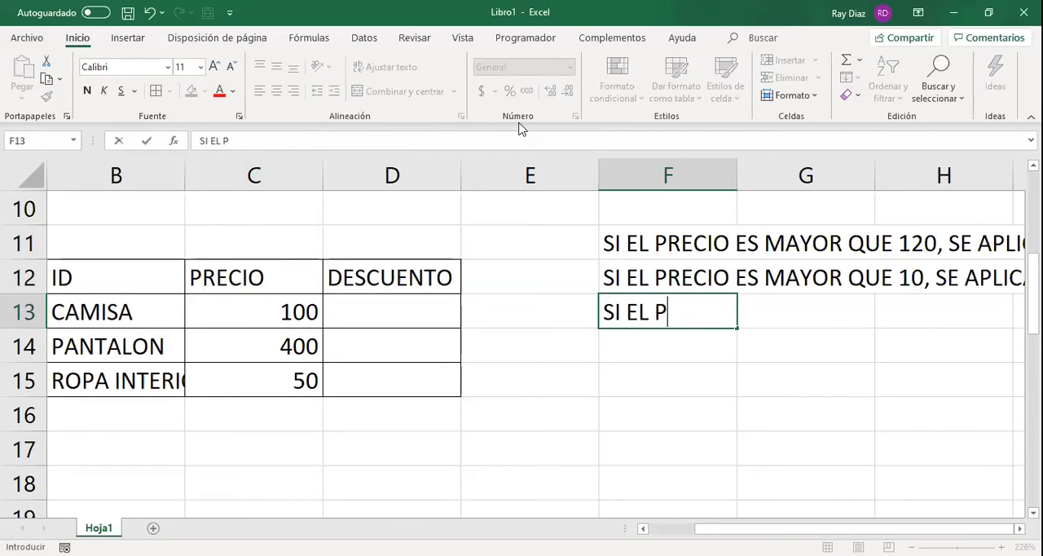
pyautogui.press('BackSpace')
pyautogui.press('BackSpace')
pyautogui.press('BackSpace')
pyautogui.press('BackSpace')
pyautogui.press('Escape')
# Copy the rule from F12 to F13 and change its price threshold to 300 and its discount to 15%.
pyautogui.press('Up')
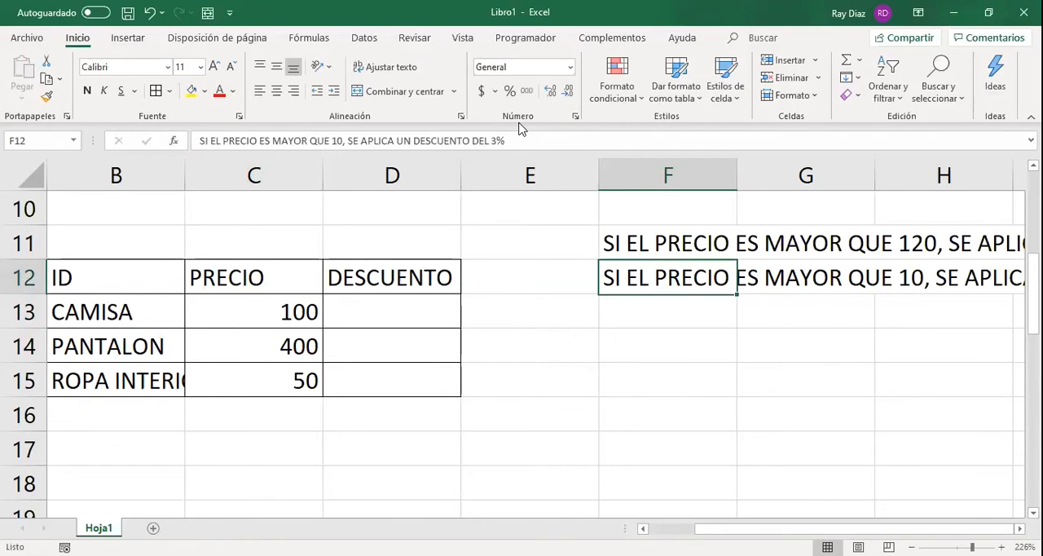
pyautogui.hotkey('ctrl', 'c')
pyautogui.press('Down')
pyautogui.hotkey('ctrl', 'v')
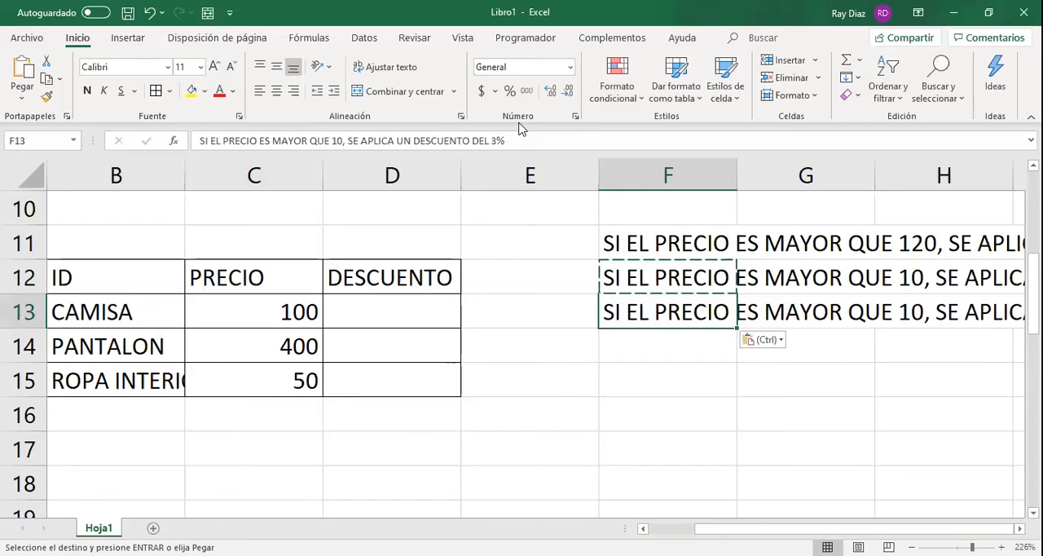
pyautogui.doubleClick(334, 142)
pyautogui.write('300')
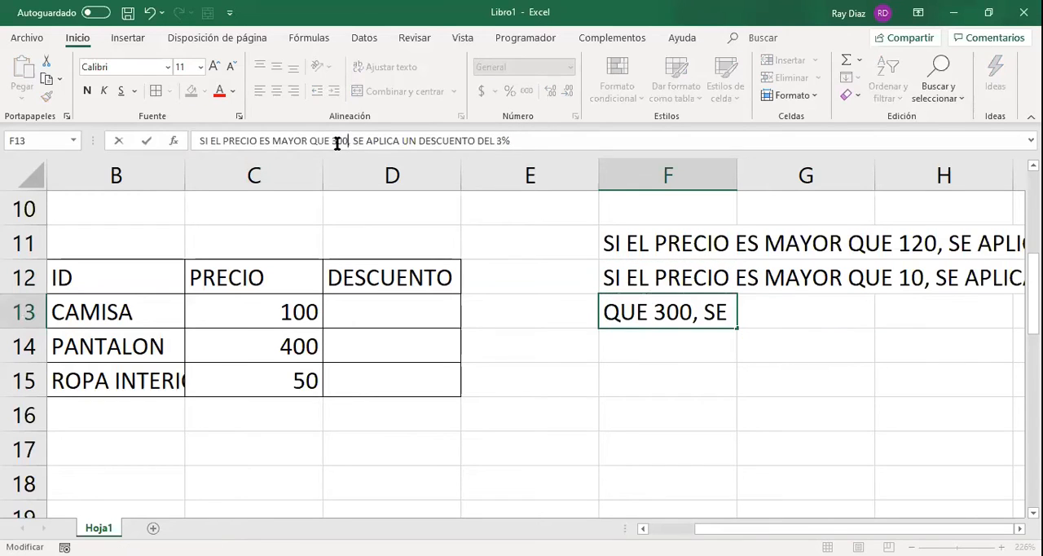
pyautogui.click(499, 142)
pyautogui.press('BackSpace')
pyautogui.write('1')
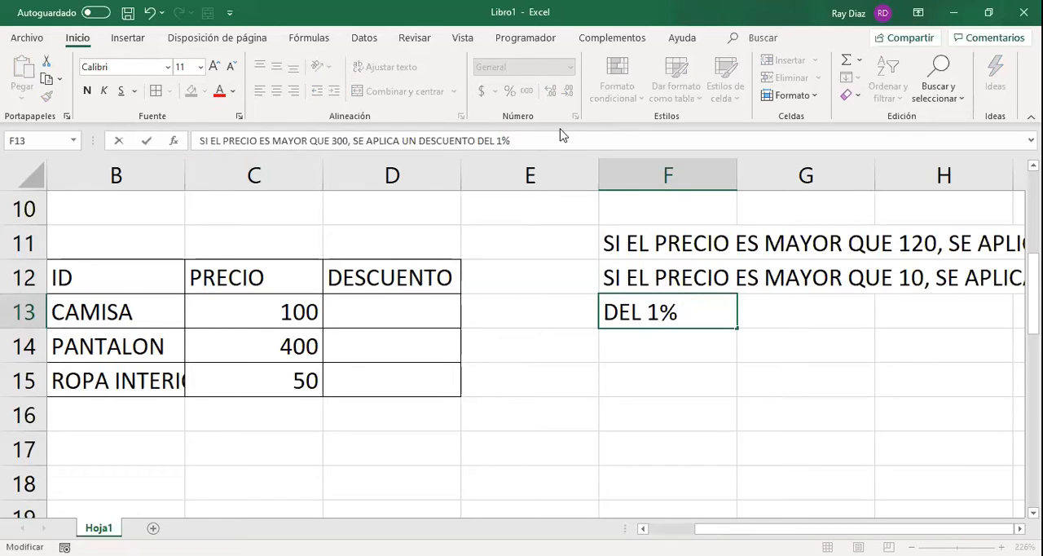
pyautogui.write('5')
pyautogui.press('Return')
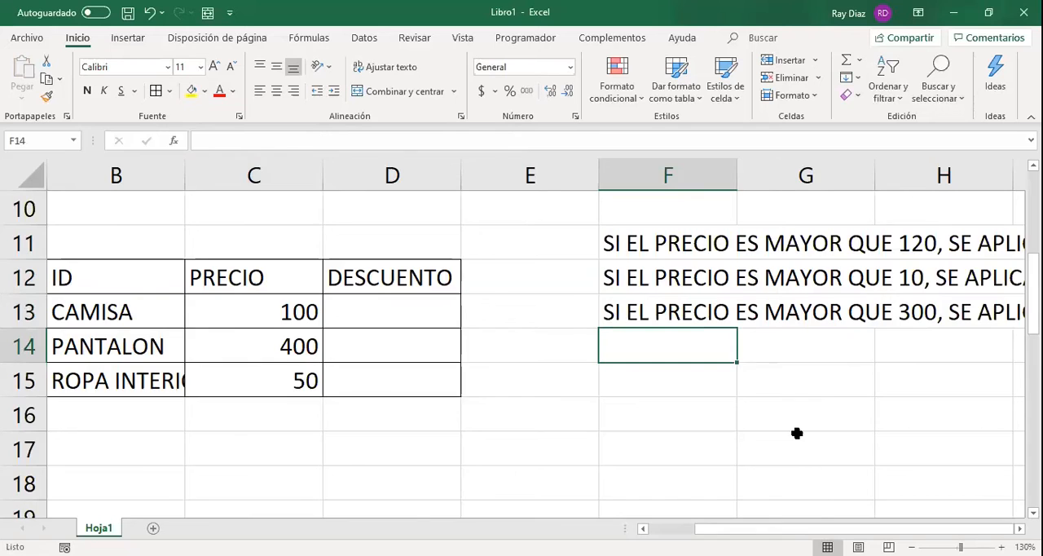
# Review the three discount rules against the empty DESCUENTO cells and examine the existing SI formula in D8.
pyautogui.keyDown('ctrl'); pyautogui.scroll(-8, 798, 433); pyautogui.keyUp('ctrl')
pyautogui.scroll(-1, 579, 310)
pyautogui.click(453, 231)
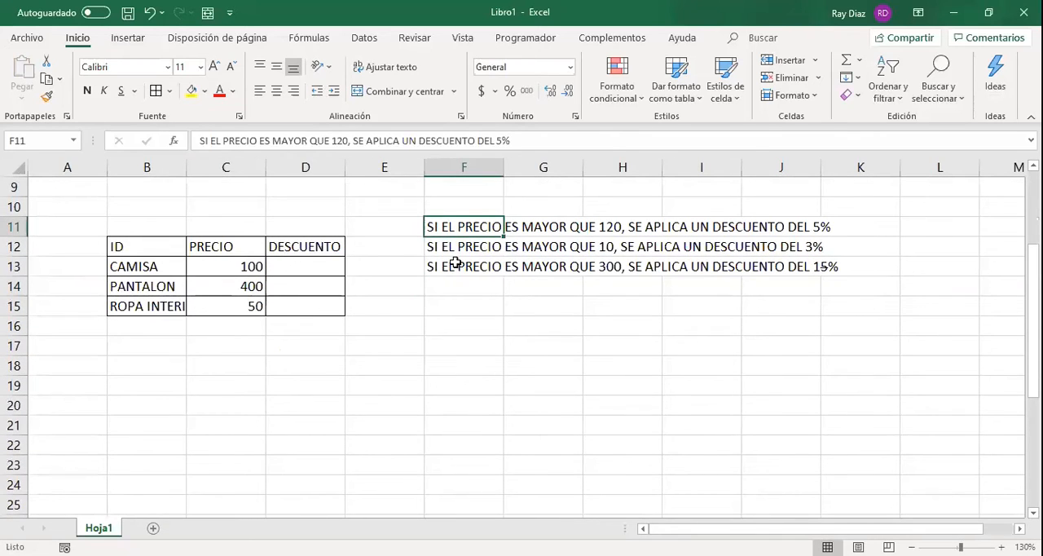
pyautogui.press('Down')
pyautogui.press('Down')
pyautogui.press('Left')
pyautogui.press('Left')
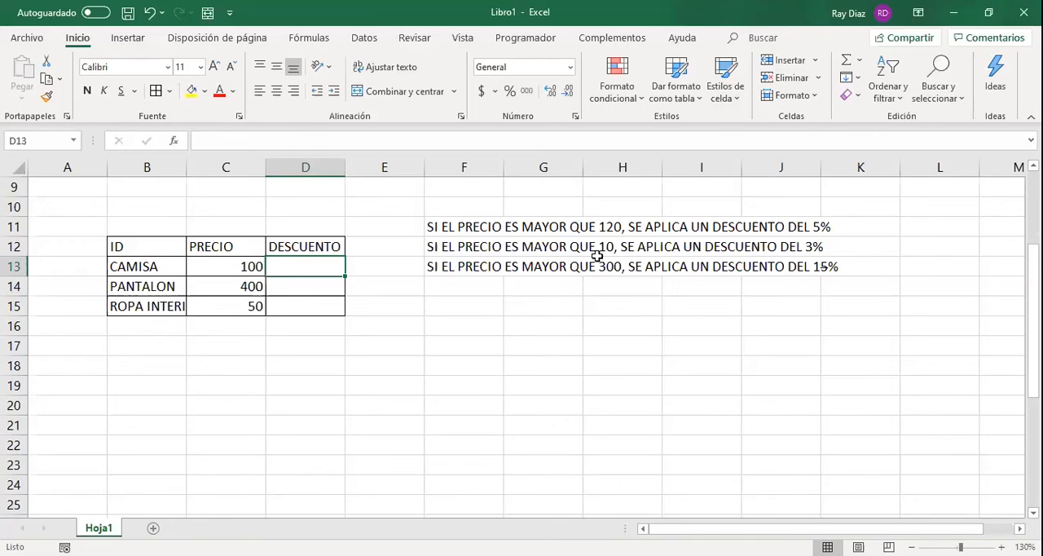
pyautogui.scroll(1, 305, 236)
pyautogui.click(301, 229)
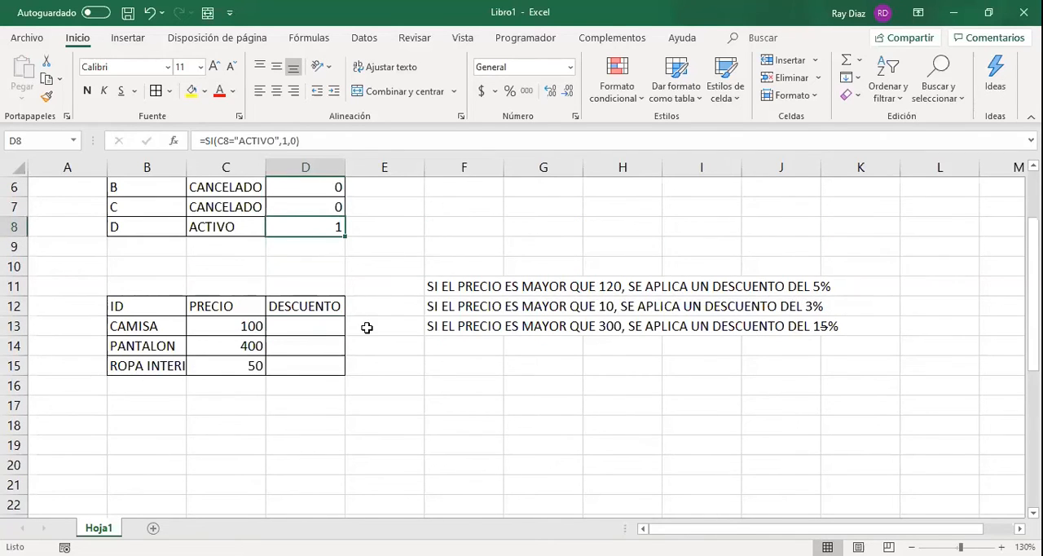
pyautogui.scroll(-1, 380, 290)
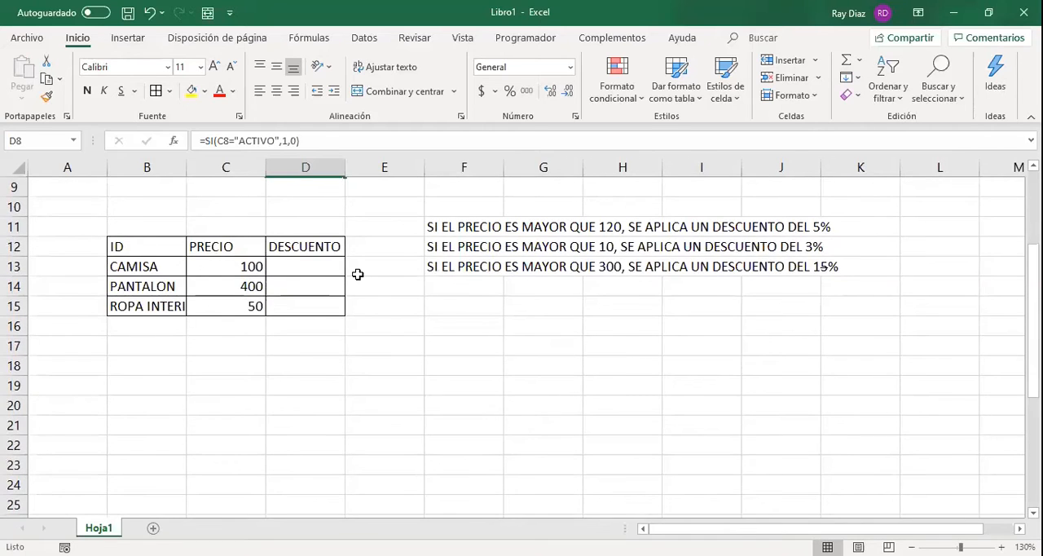
pyautogui.scroll(1, 358, 274)
pyautogui.click(316, 327)
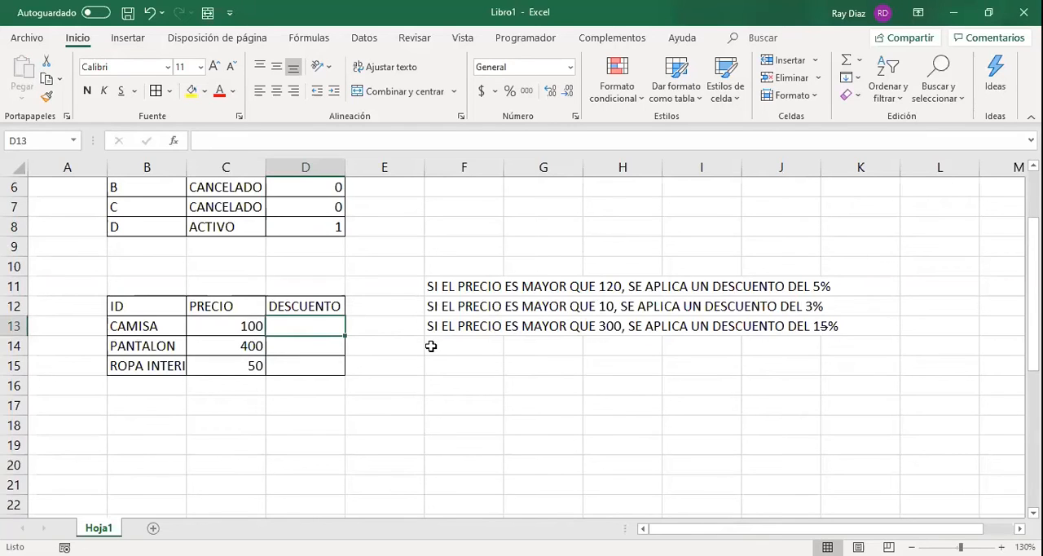
# Replace the ID header in B12 of the product table with TIPO MERCANCIA.
pyautogui.press('Left')
pyautogui.press('Up')
pyautogui.press('Left')
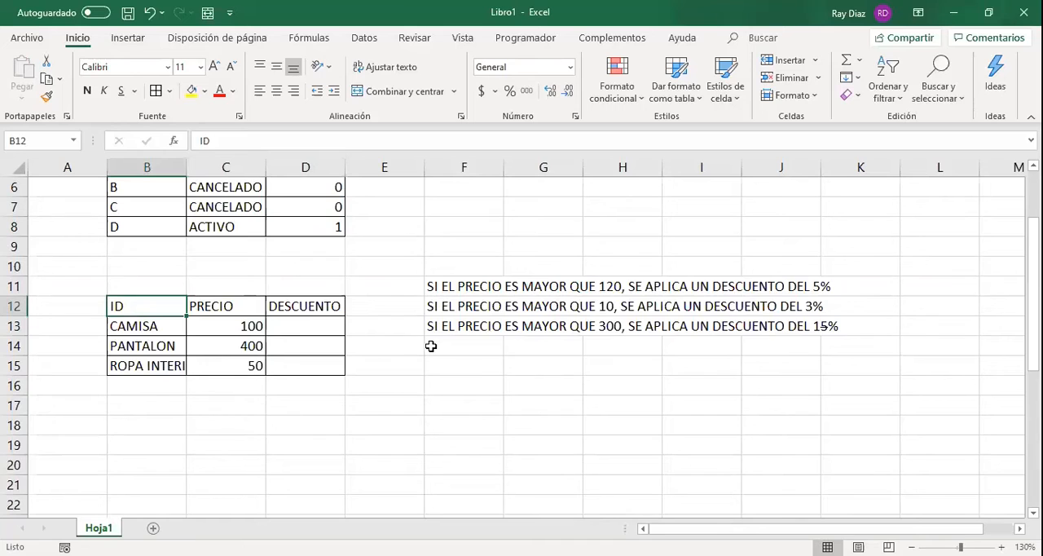
pyautogui.write('TIPO M')
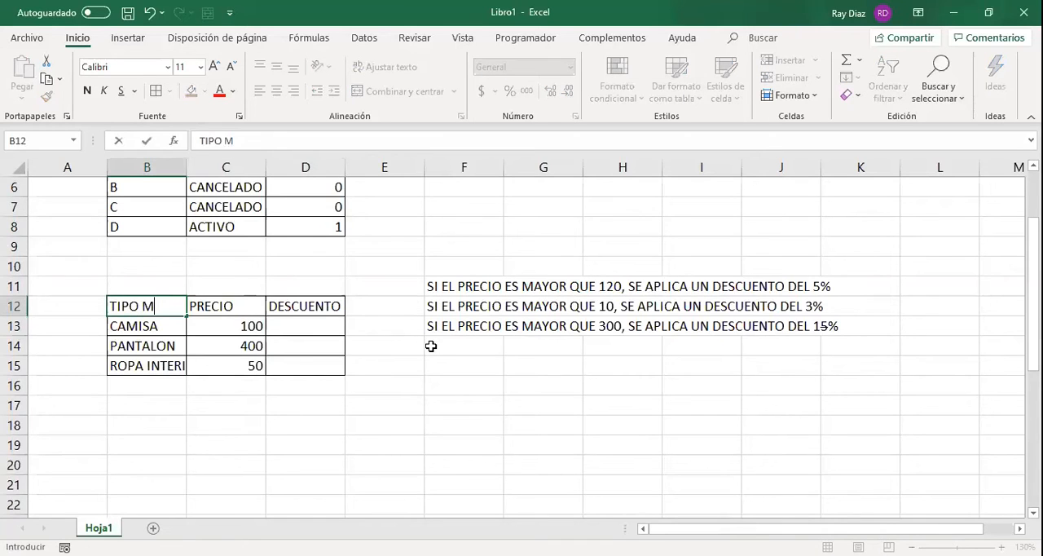
pyautogui.write('ERCANCIA')
pyautogui.press('Return')
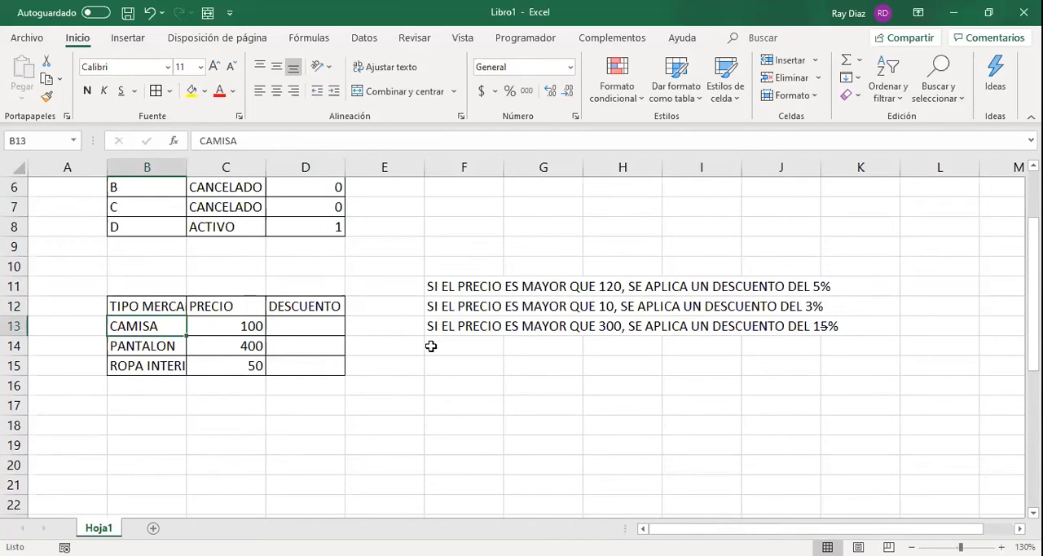
# Insert two blank columns at column E, between the product table and the discount rules.
pyautogui.press('Up')
pyautogui.press('Right')
pyautogui.press('Right')
pyautogui.press('Down')
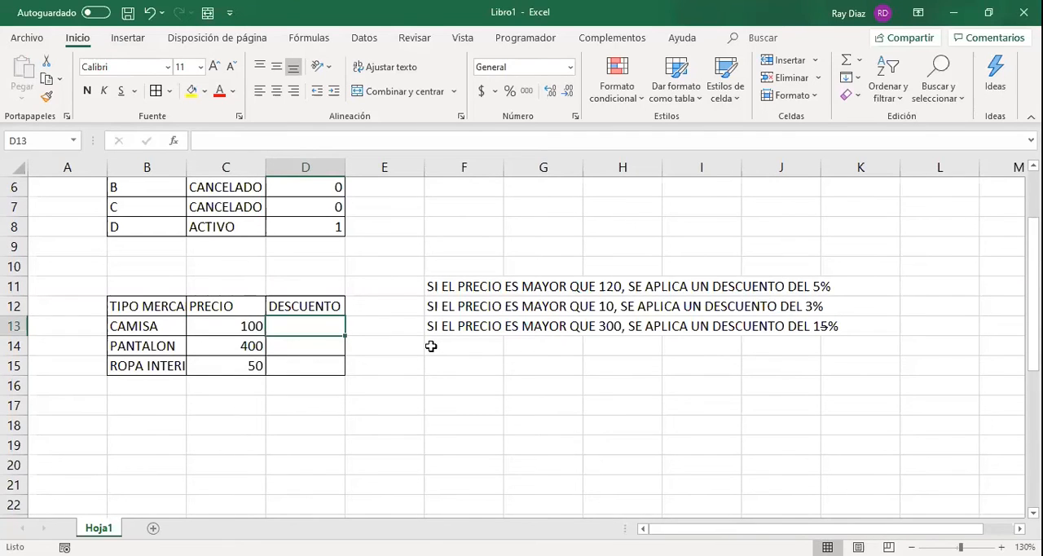
pyautogui.click(334, 308)
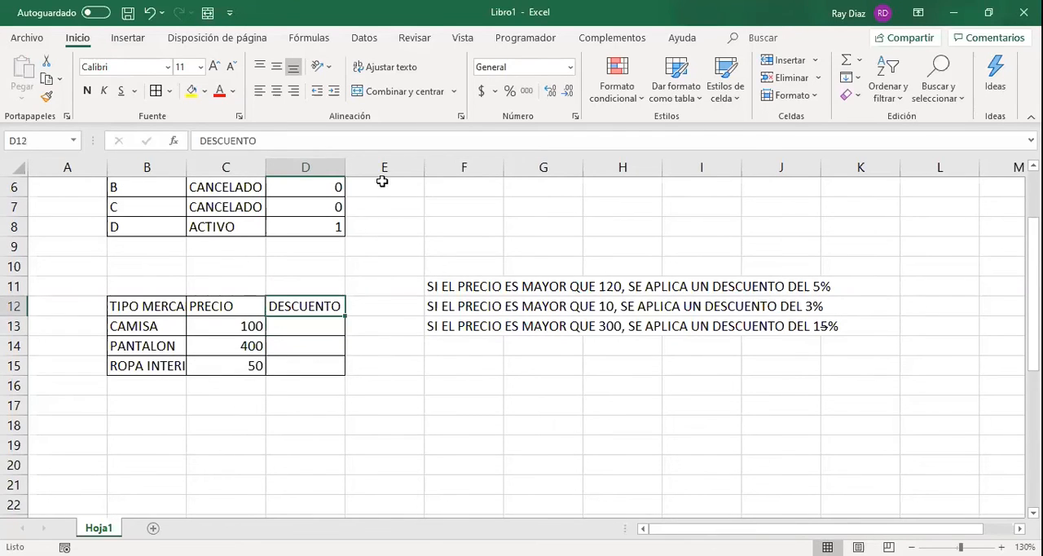
pyautogui.click(389, 166)
pyautogui.hotkey('ctrl', '+')
pyautogui.hotkey('ctrl', '+')
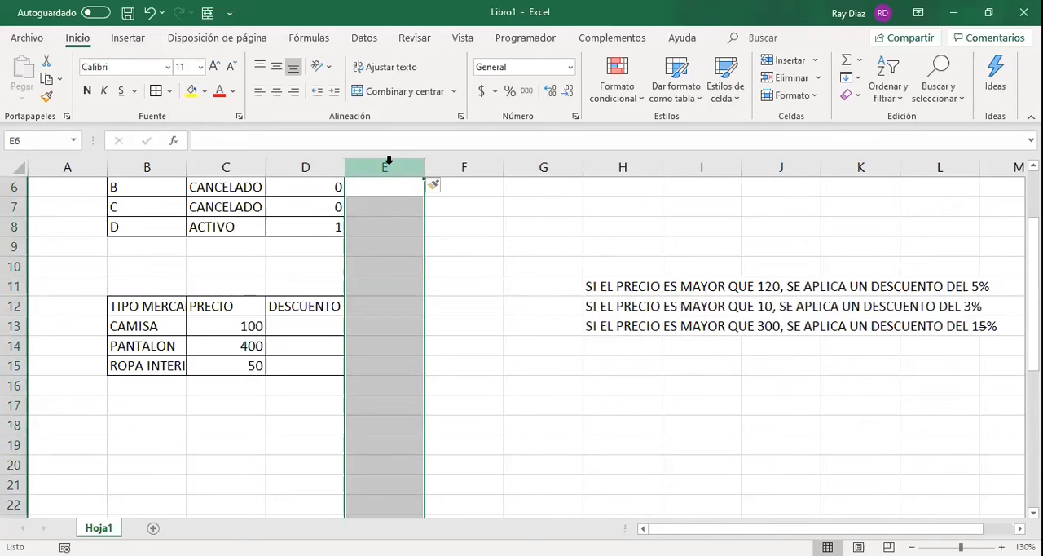
# Insert three blank rows at row 9, between the status table and the product table.
pyautogui.moveTo(619, 286); pyautogui.dragTo(644, 310)
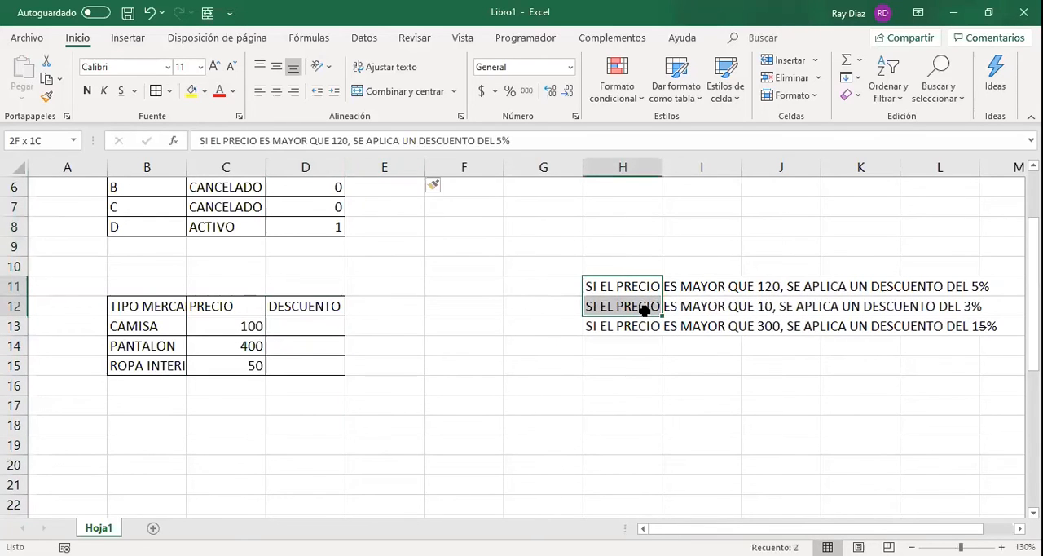
pyautogui.click(10, 266)
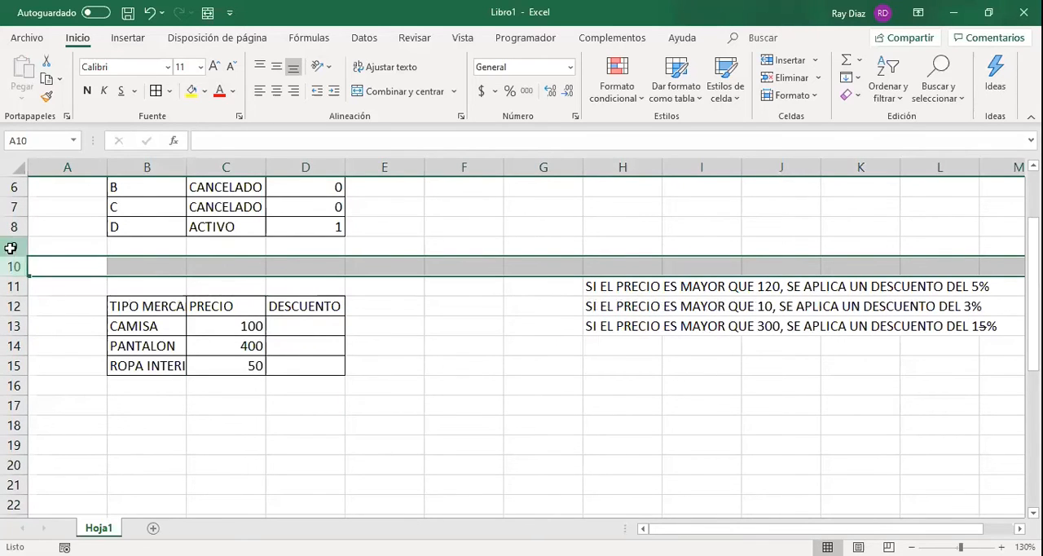
pyautogui.click(13, 246)
pyautogui.hotkey('ctrl', '+')
pyautogui.hotkey('ctrl', '+')
pyautogui.hotkey('ctrl', '+')
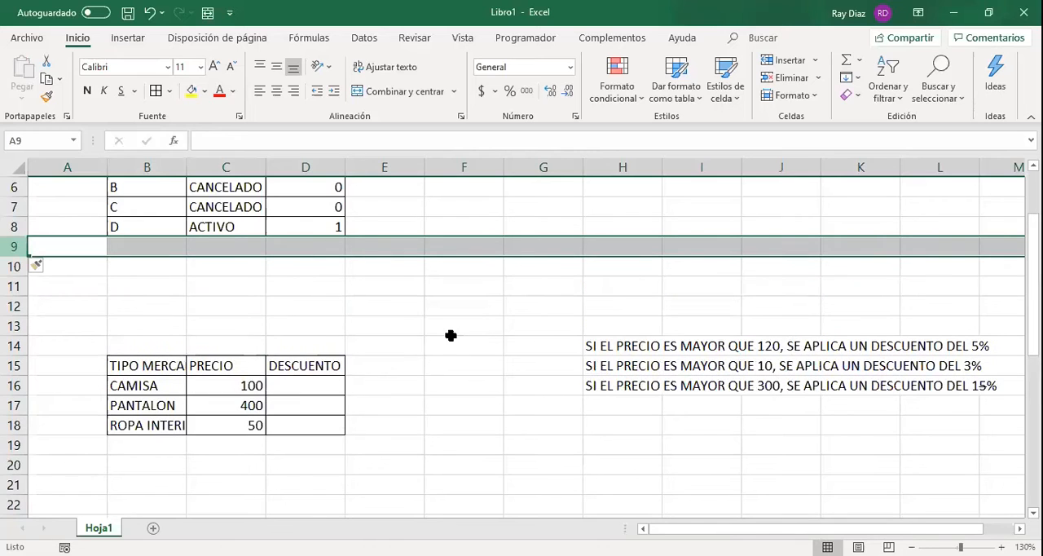
# Move the three discount rules from H14:H16 to B11:B13, above the product table.
pyautogui.moveTo(623, 347); pyautogui.dragTo(619, 400)
pyautogui.moveTo(538, 394); pyautogui.dragTo(196, 266)
pyautogui.scroll(-1, 195, 265)
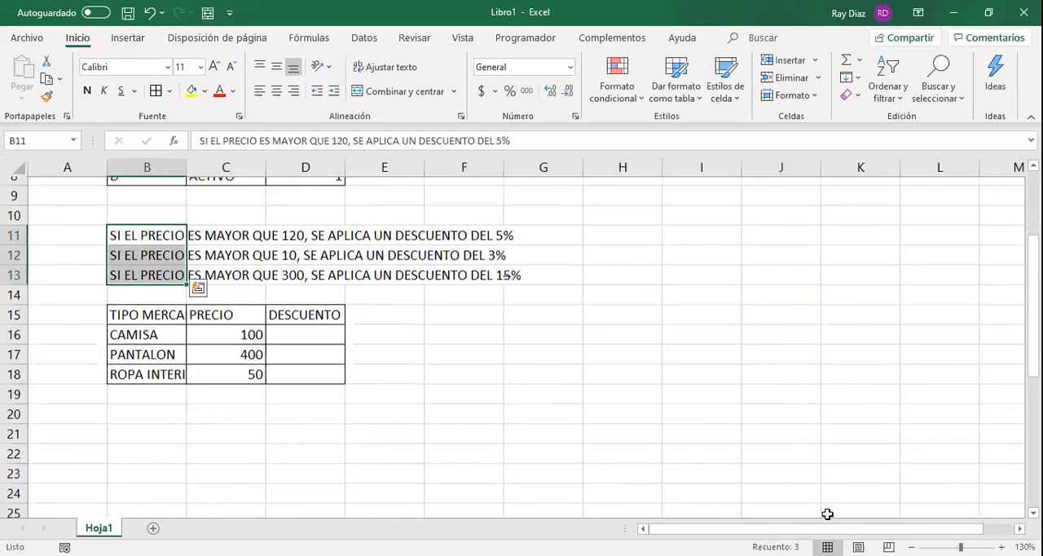
pyautogui.scroll(2, 422, 426)
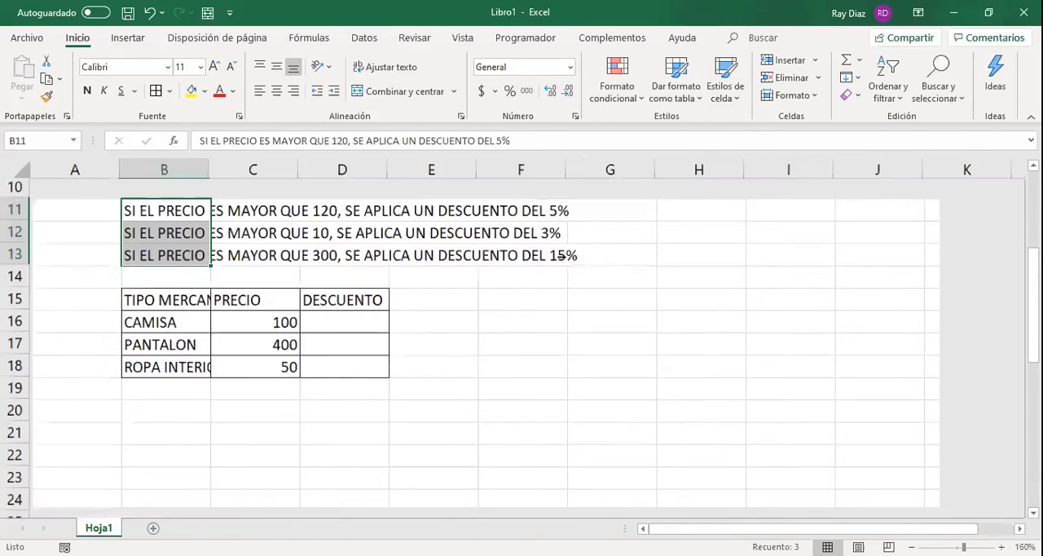
# Begin an SI formula in D16 for the CAMISA discount with the logical test C16>120.
pyautogui.click(366, 388)
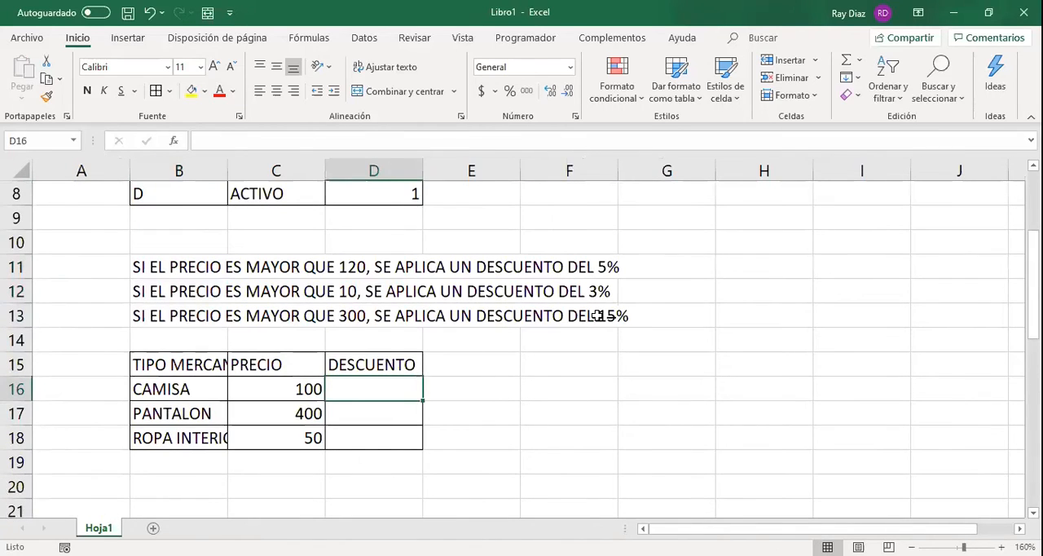
pyautogui.write('=')
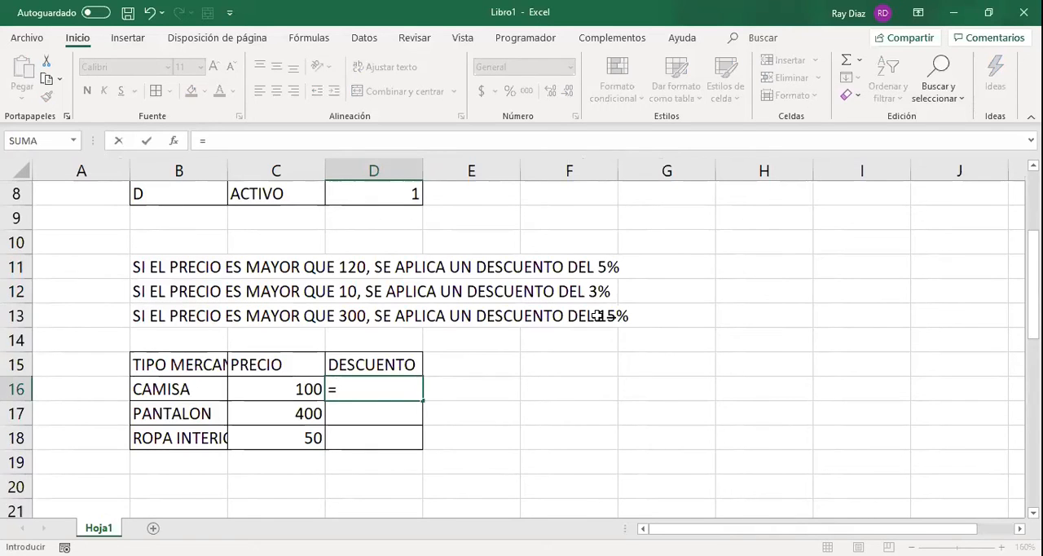
pyautogui.write('SI')
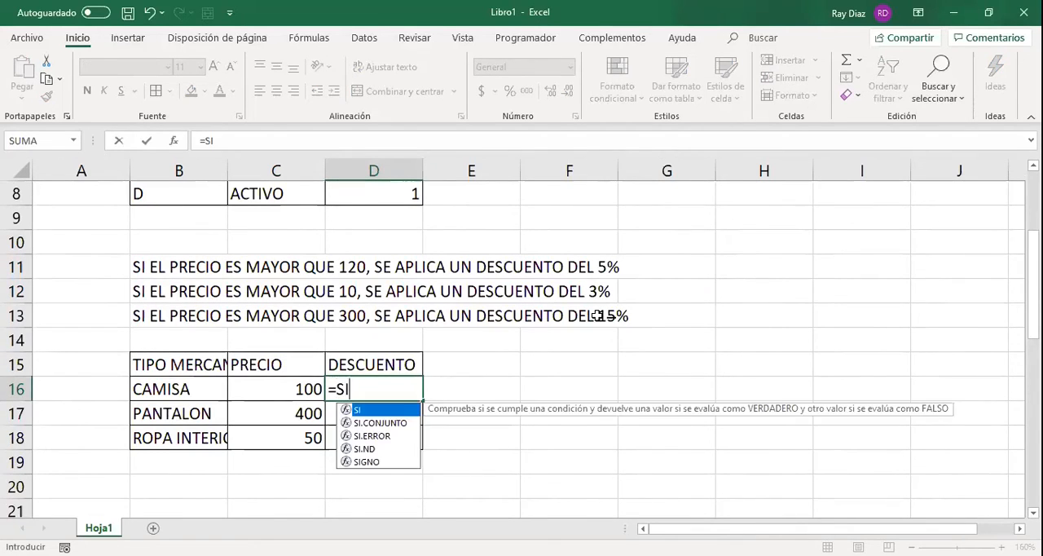
pyautogui.write('(')
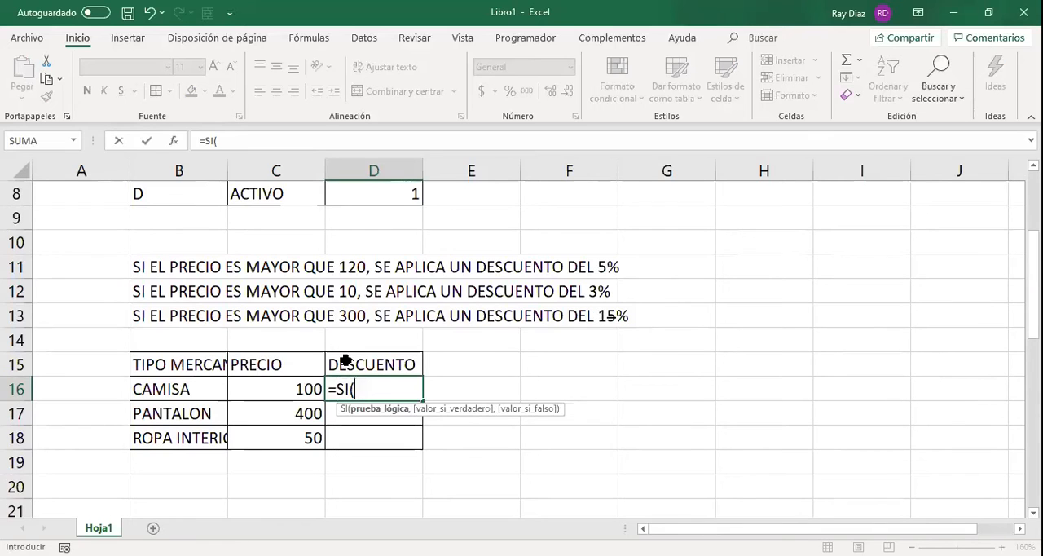
pyautogui.click(290, 391)
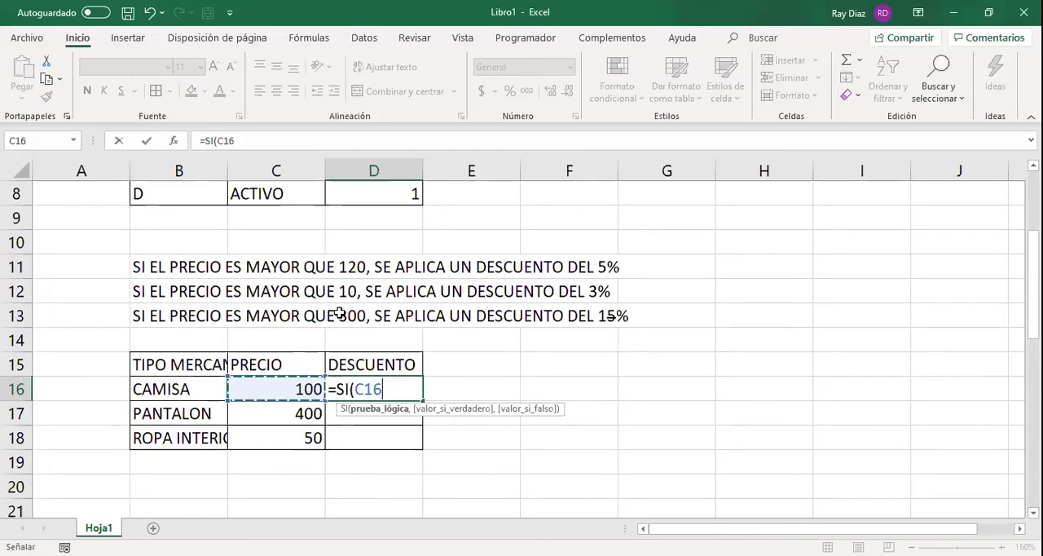
pyautogui.write('<')
pyautogui.press('BackSpace')
pyautogui.write('>')
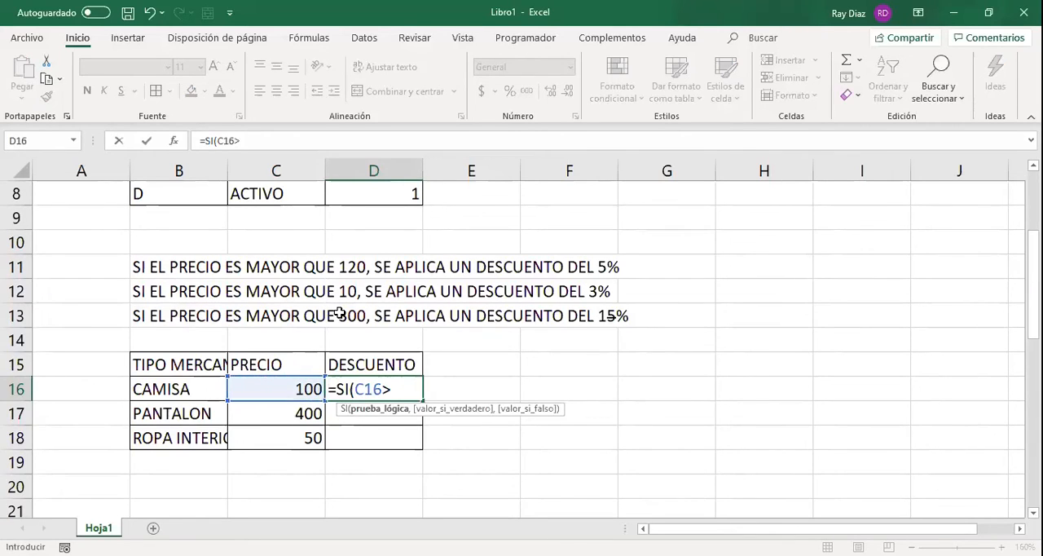
pyautogui.write('120,')
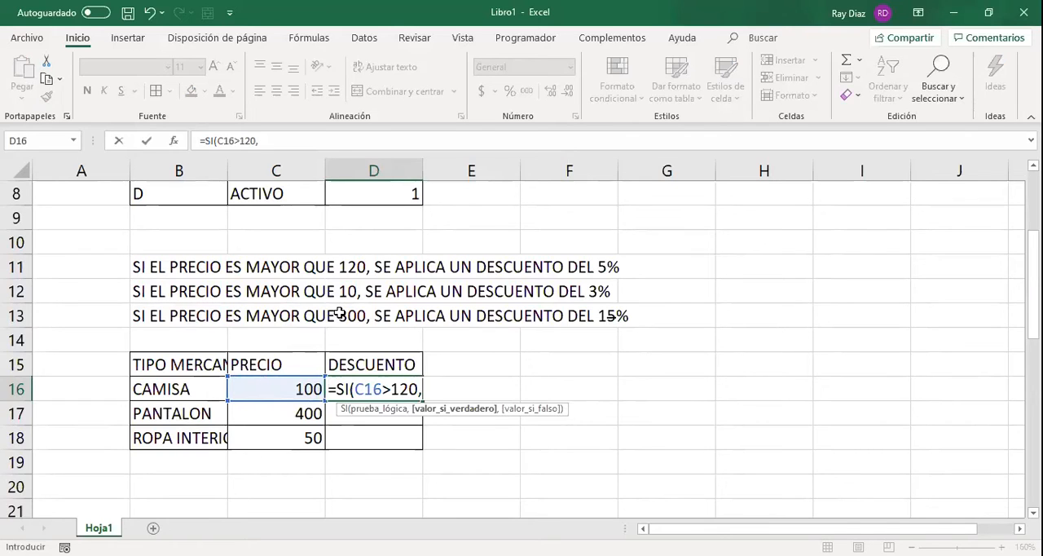
# Set the value if true of the D16 SI formula to (C16*5%).
pyautogui.write('(')
pyautogui.click(302, 388)
pyautogui.write('*')
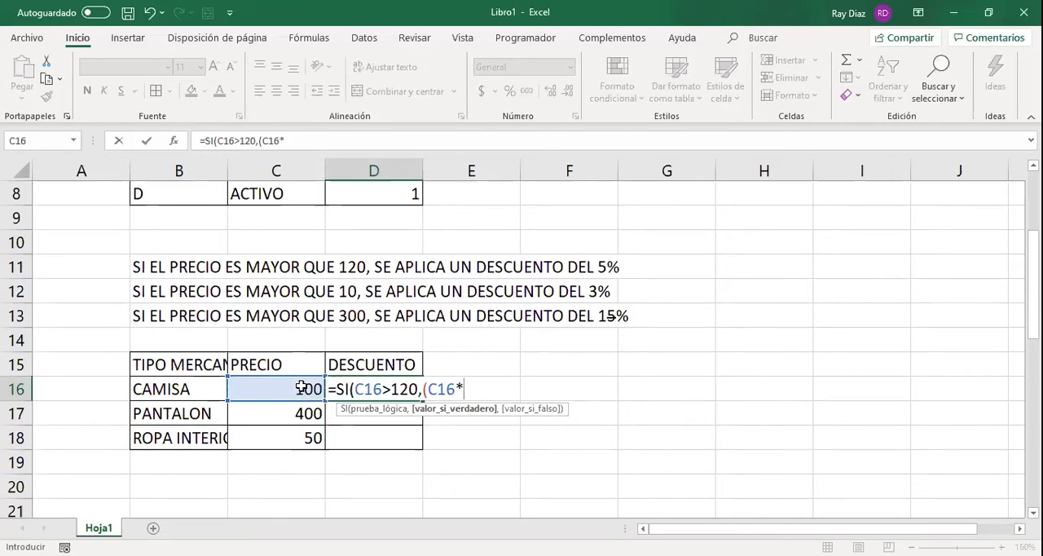
pyautogui.write('0.0')
pyautogui.write('5')
pyautogui.press('BackSpace')
pyautogui.press('BackSpace')
pyautogui.press('BackSpace')
pyautogui.press('BackSpace')
pyautogui.write('5%)')
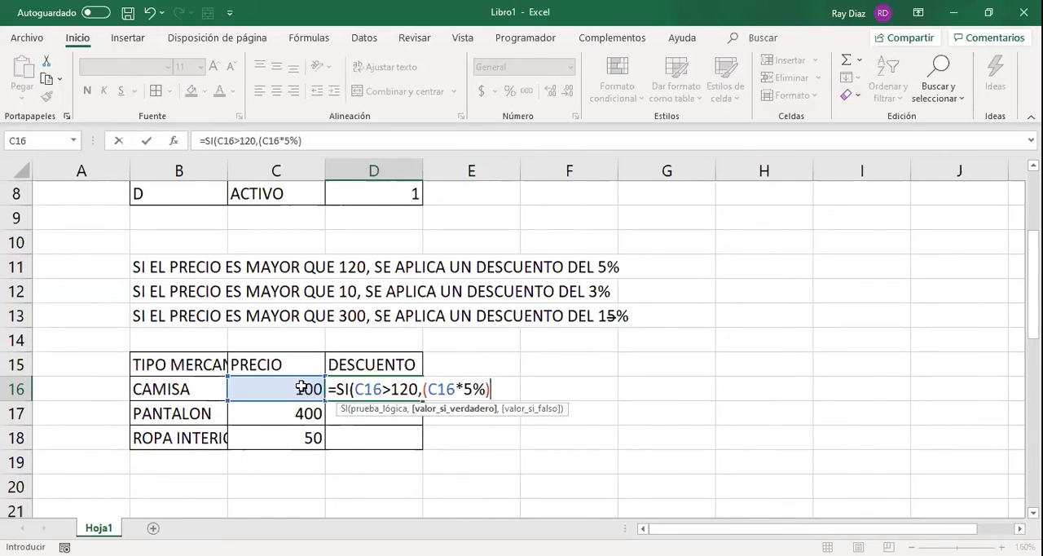
pyautogui.write(',')
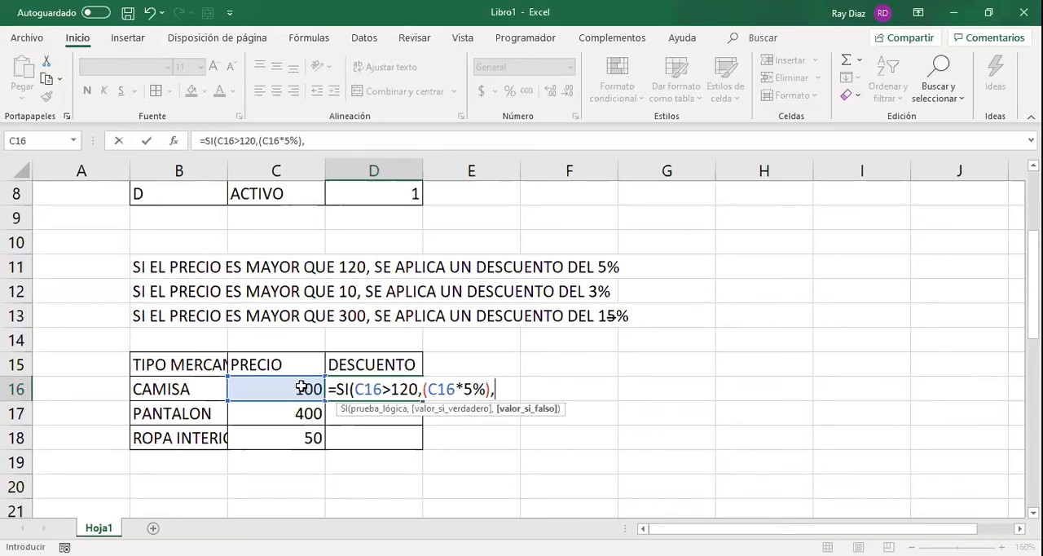
# Complete the D16 SI formula with (C16*3%) as its value if false.
pyautogui.write('(')
pyautogui.click(301, 387)
pyautogui.write('*3%)')
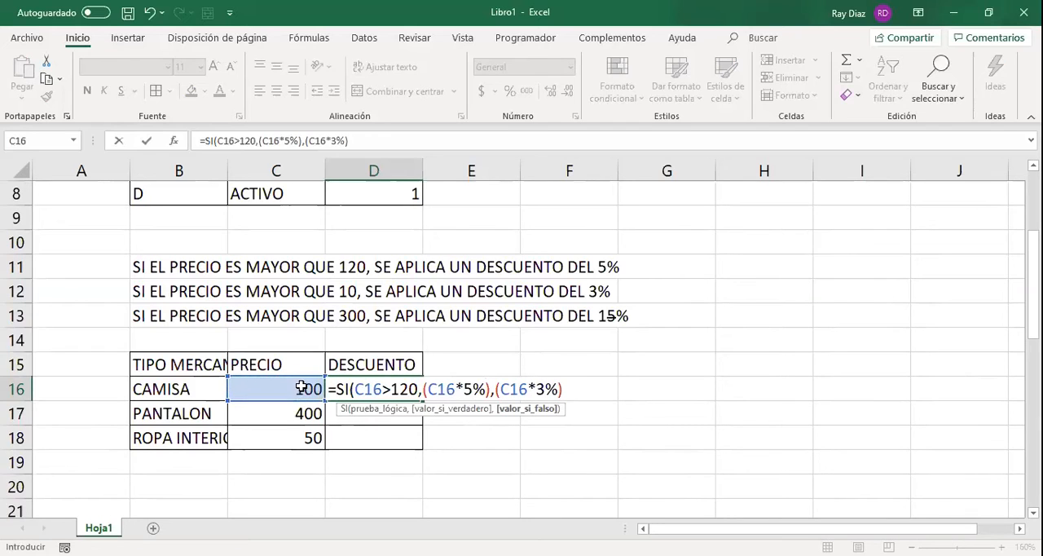
pyautogui.write(')')
pyautogui.press('Return')
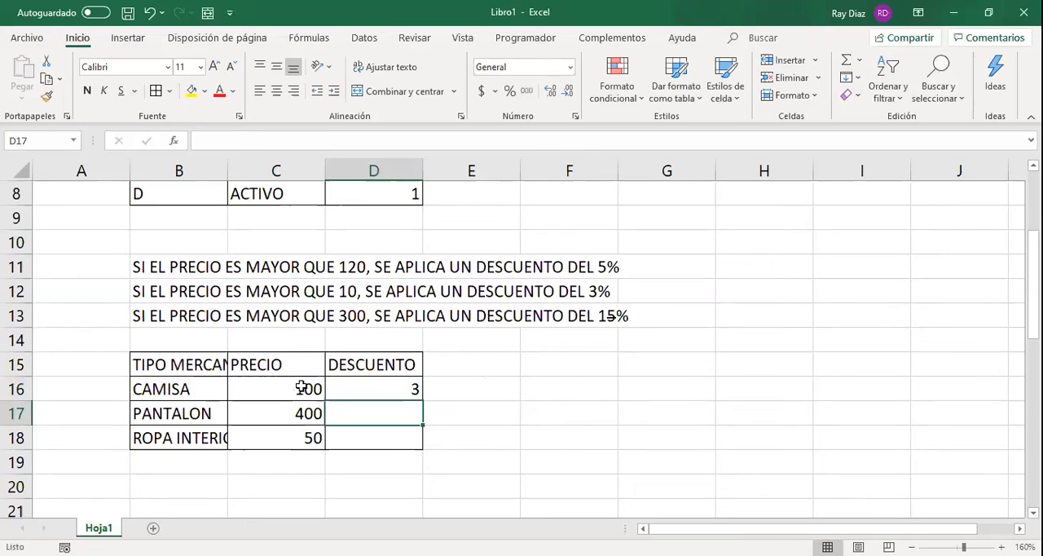
pyautogui.press('Up')
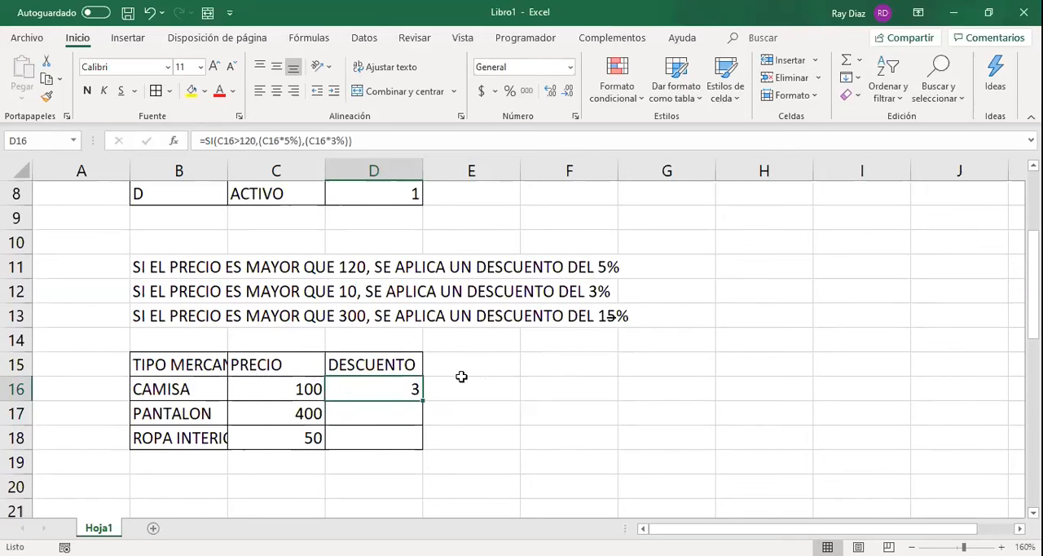
# Add a PRECIO FINAL header in E15, beside the DESCUENTO column.
pyautogui.press('Right')
pyautogui.moveTo(463, 363); pyautogui.dragTo(468, 444)
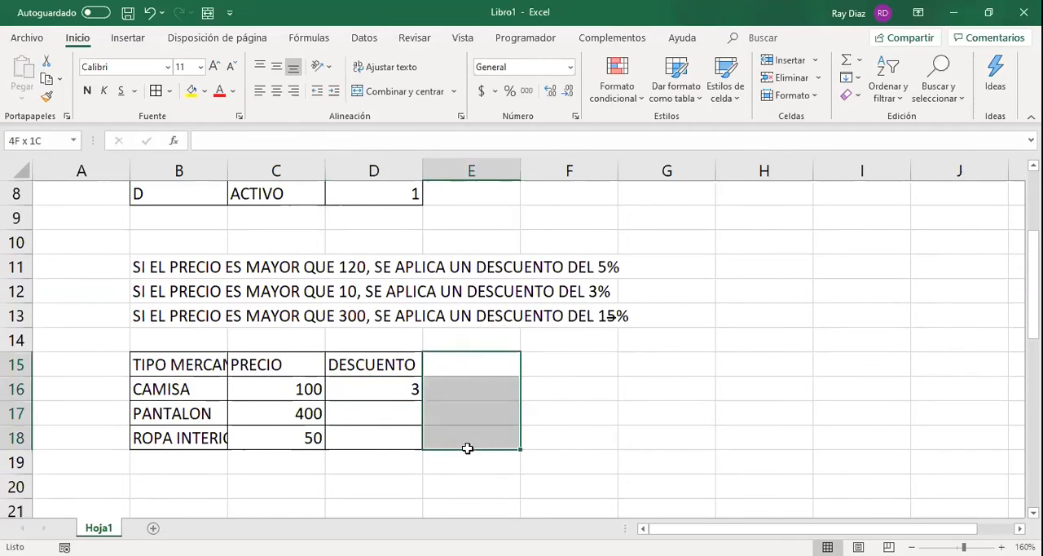
pyautogui.click(479, 356)
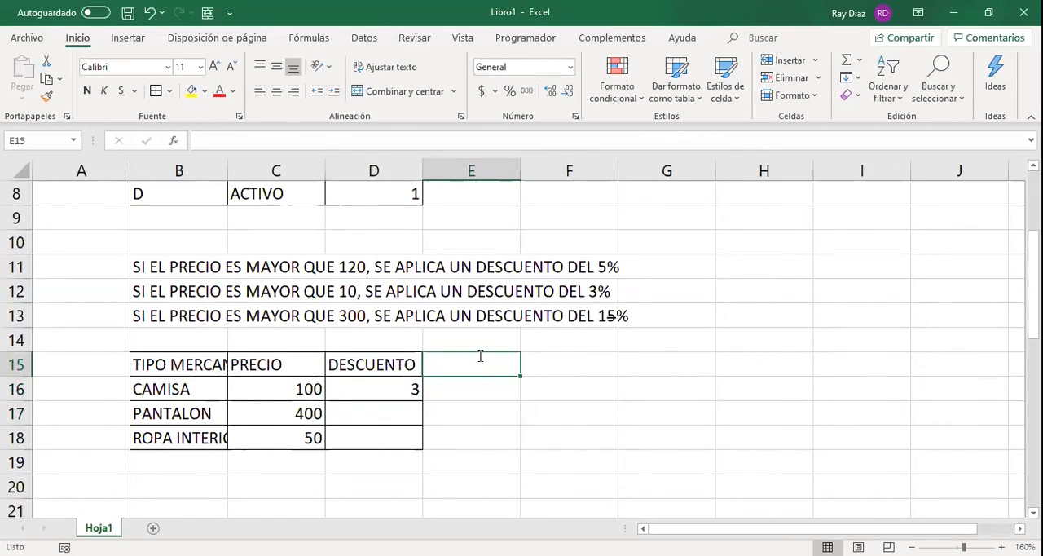
pyautogui.write('PRECIO FINAL')
pyautogui.press('Return')
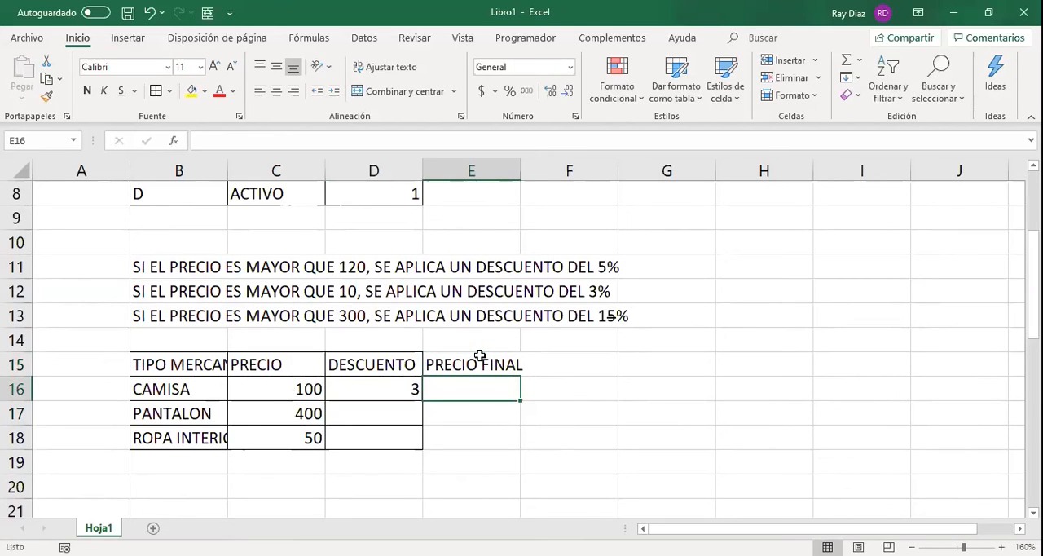
# Calculate the final price in E16 with =C16-D16 and fill the formula down to E18.
pyautogui.write('=')
pyautogui.press('Left')
pyautogui.press('Left')
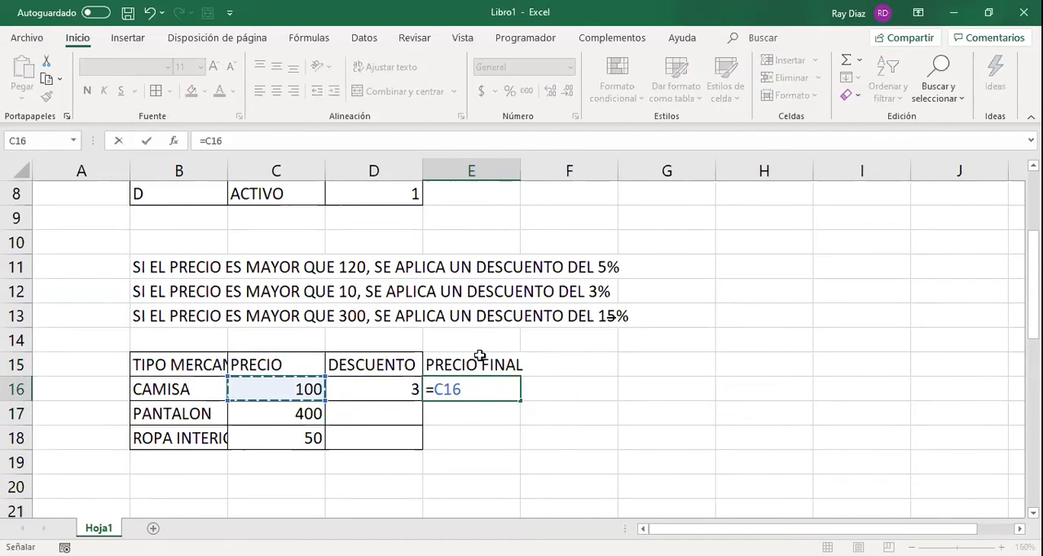
pyautogui.write('-')
pyautogui.press('Left')
pyautogui.press('Return')
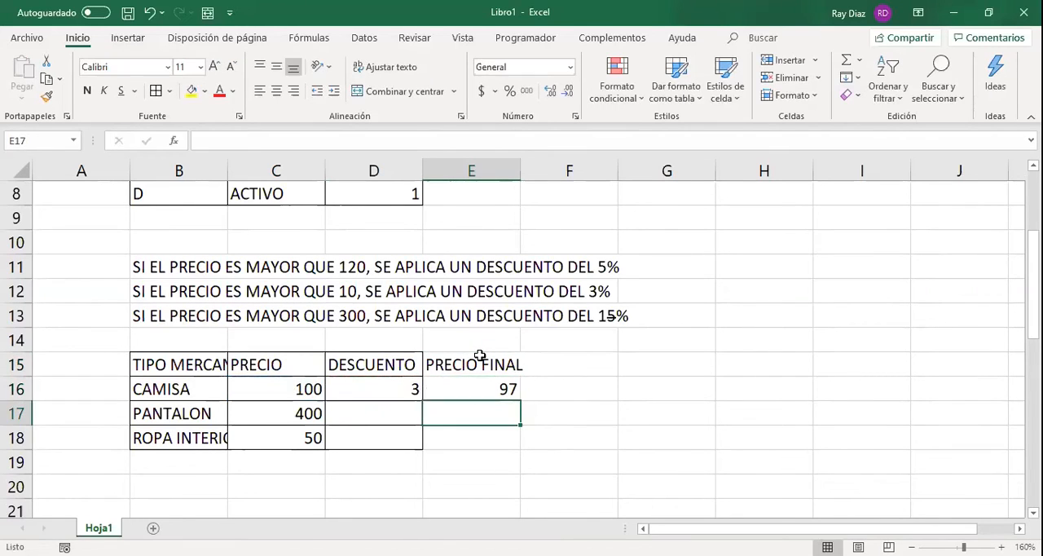
pyautogui.click(506, 391)
pyautogui.moveTo(519, 403); pyautogui.dragTo(512, 444)
# Apply all borders to D15:E18 and autofit column E to the PRECIO FINAL header.
pyautogui.click(377, 368)
pyautogui.moveTo(377, 371); pyautogui.dragTo(436, 439)
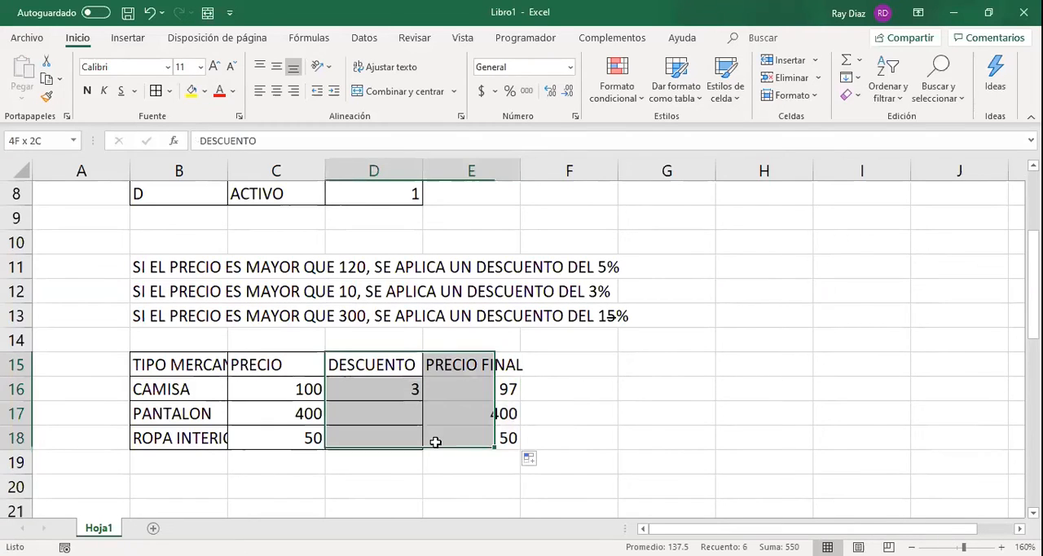
pyautogui.click(156, 91)
pyautogui.click(548, 362)
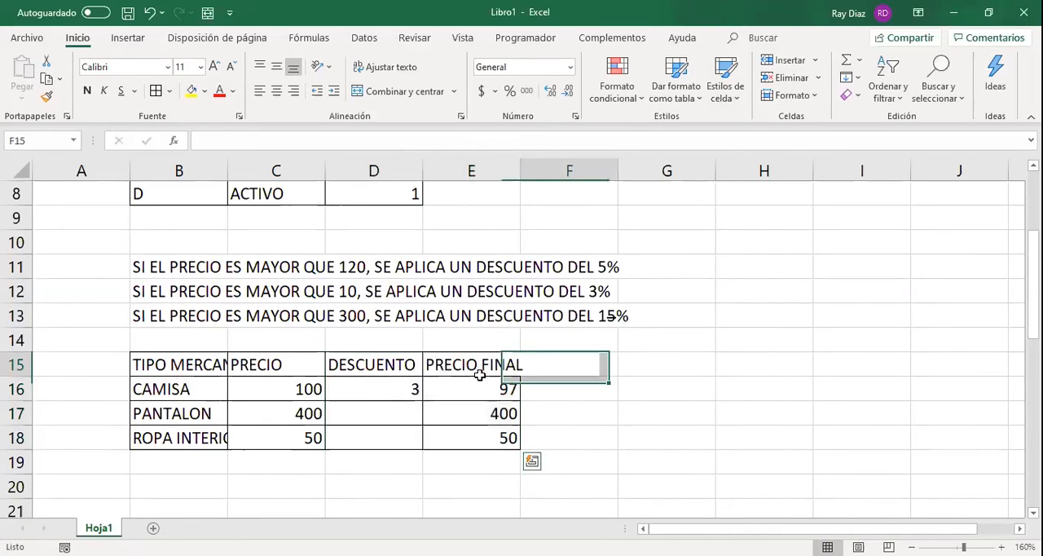
pyautogui.click(393, 371)
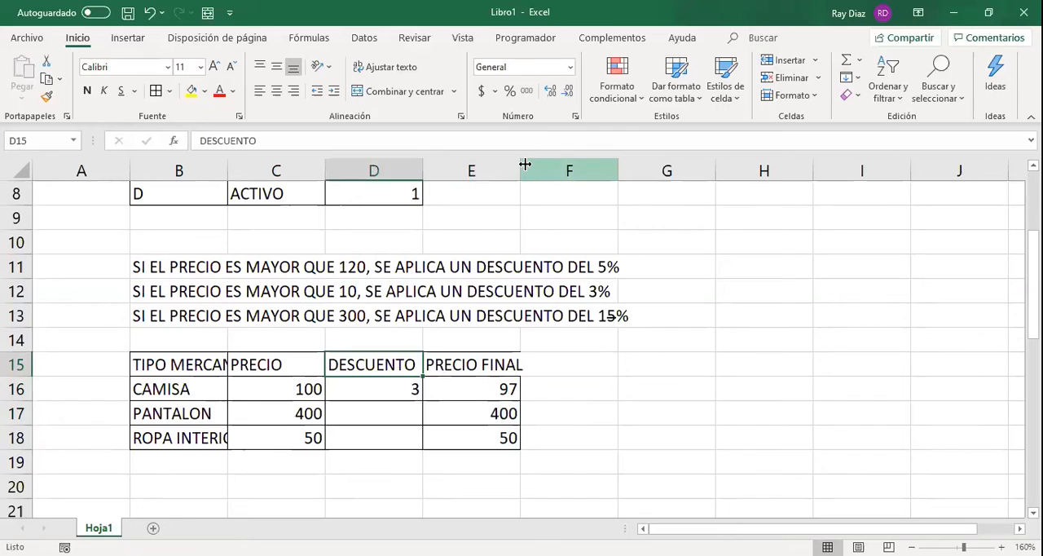
pyautogui.doubleClick(525, 164)
# Copy the SI discount formula from D16 down to D17 and inspect its references for PANTALON.
pyautogui.click(384, 386)
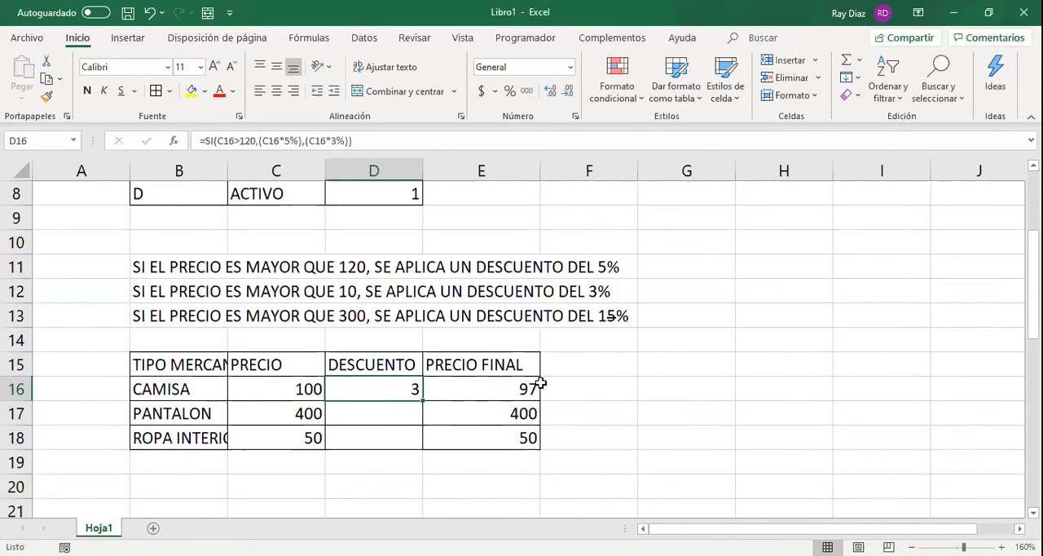
pyautogui.moveTo(423, 413); pyautogui.dragTo(423, 417)
pyautogui.click(382, 413)
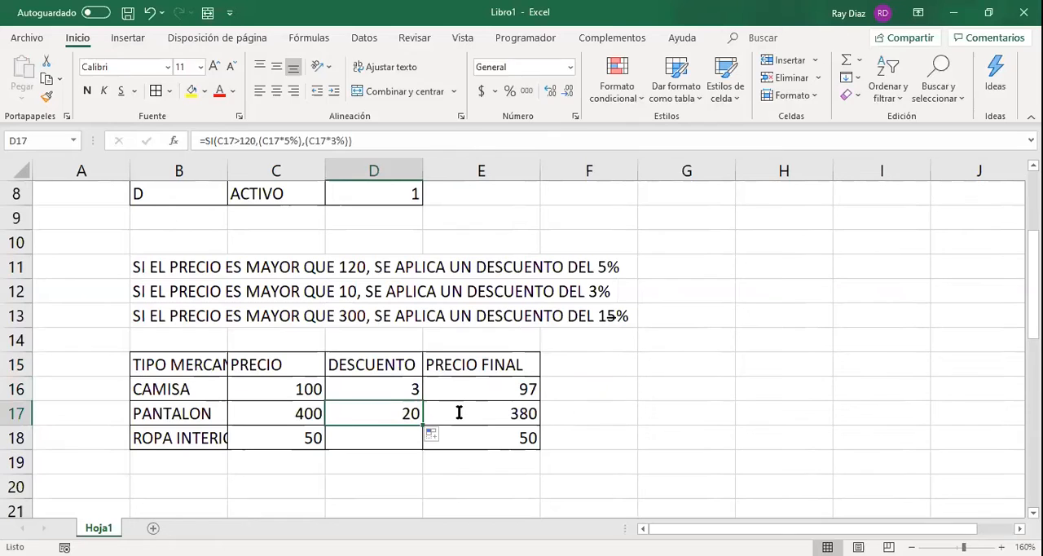
pyautogui.press('F2')
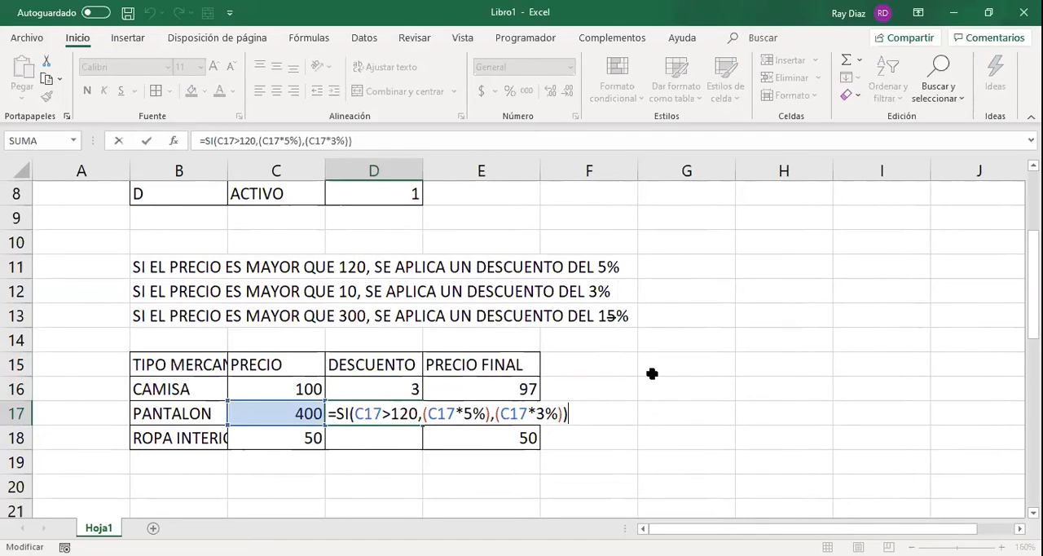
pyautogui.press('Return')
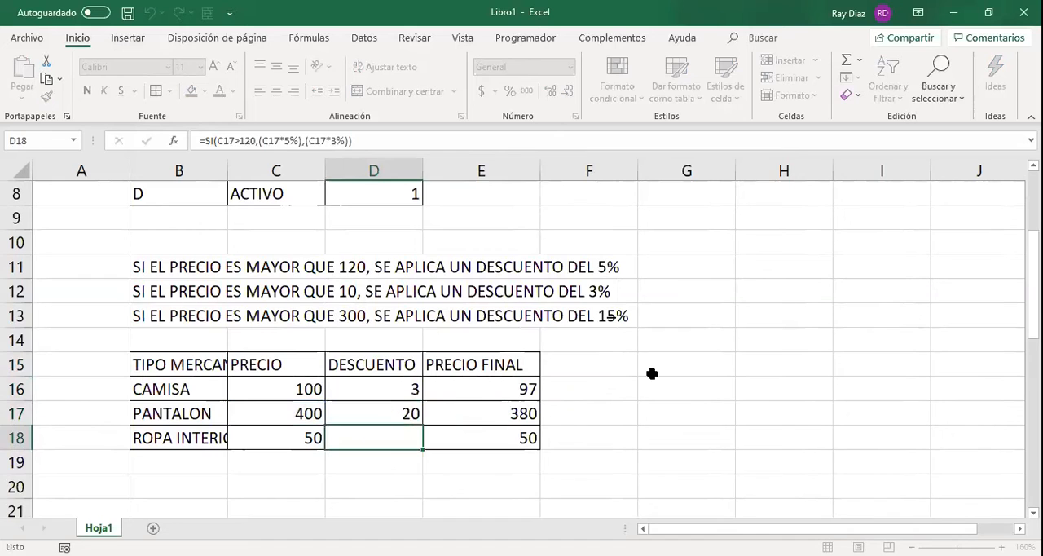
# Calculate 15% of the PANTALON price in G17 with =C17*0.15 as a check, and clear the cell.
pyautogui.press('Up')
pyautogui.press('Right')
pyautogui.press('Right')
pyautogui.press('Right')
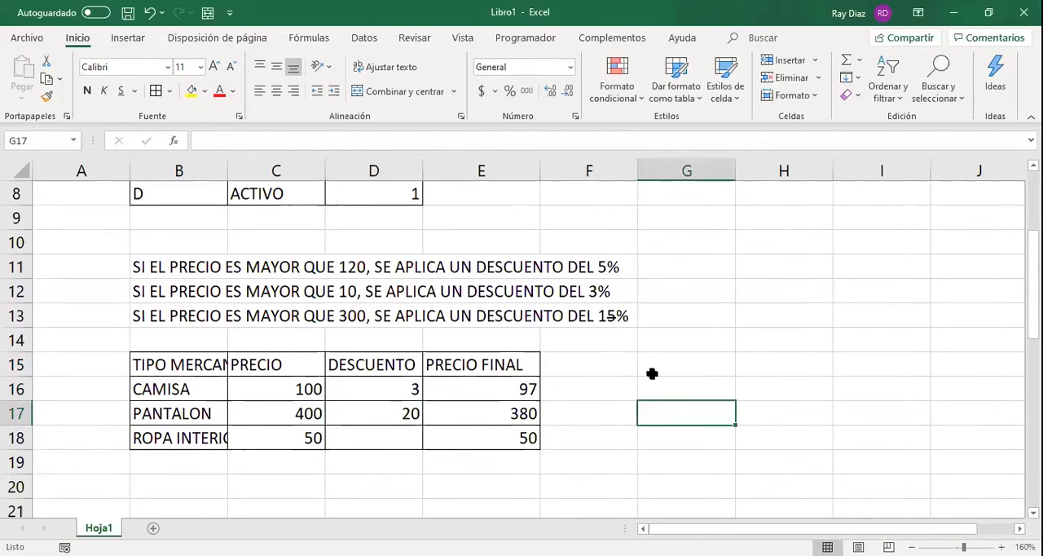
pyautogui.write('=')
pyautogui.press('Left')
pyautogui.press('Left')
pyautogui.press('Left')
pyautogui.press('Left')
pyautogui.write('*0.15')
pyautogui.press('Return')
pyautogui.press('Up')
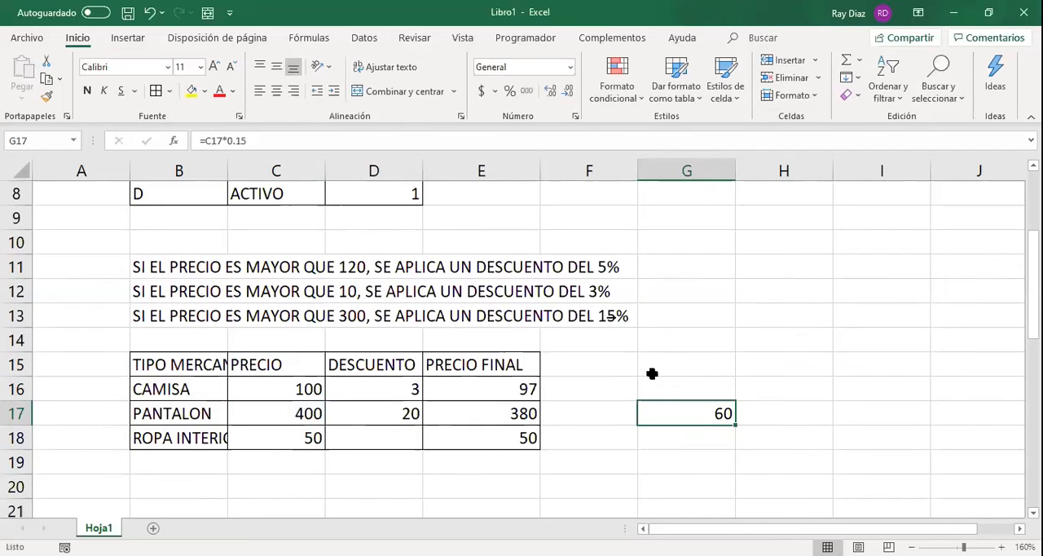
pyautogui.press('Delete')
# Clear the SI discount formulas from the DESCUENTO cells D16:D18.
pyautogui.press('Left')
pyautogui.press('Left')
pyautogui.press('Left')
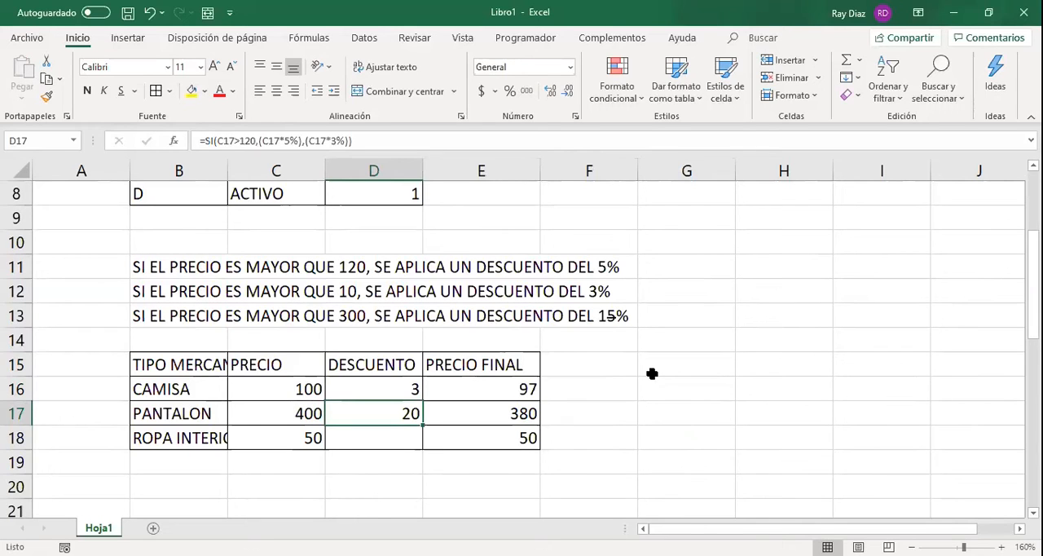
pyautogui.press('Up')
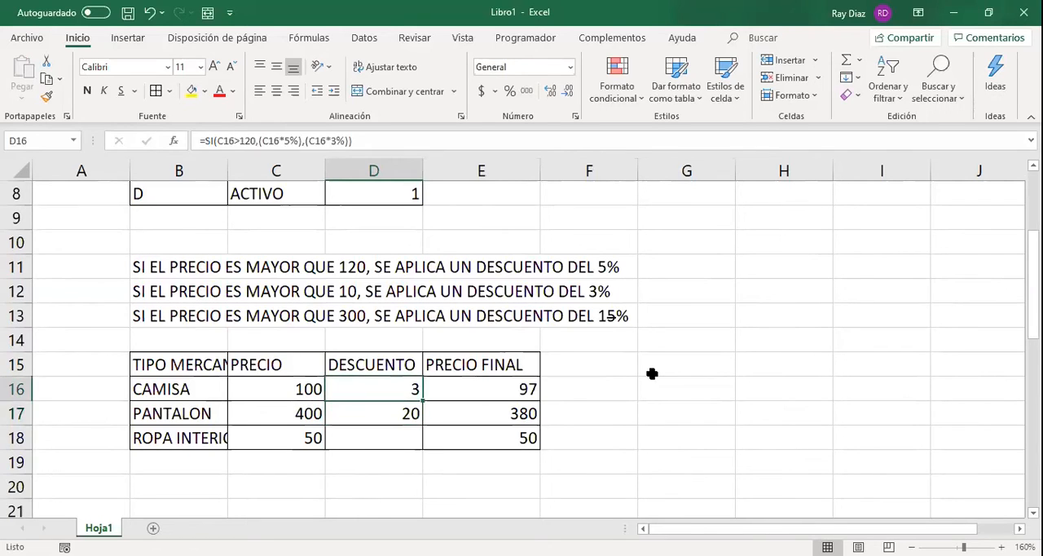
pyautogui.hotkey('shift', 'Down')
pyautogui.hotkey('shift', 'Down')
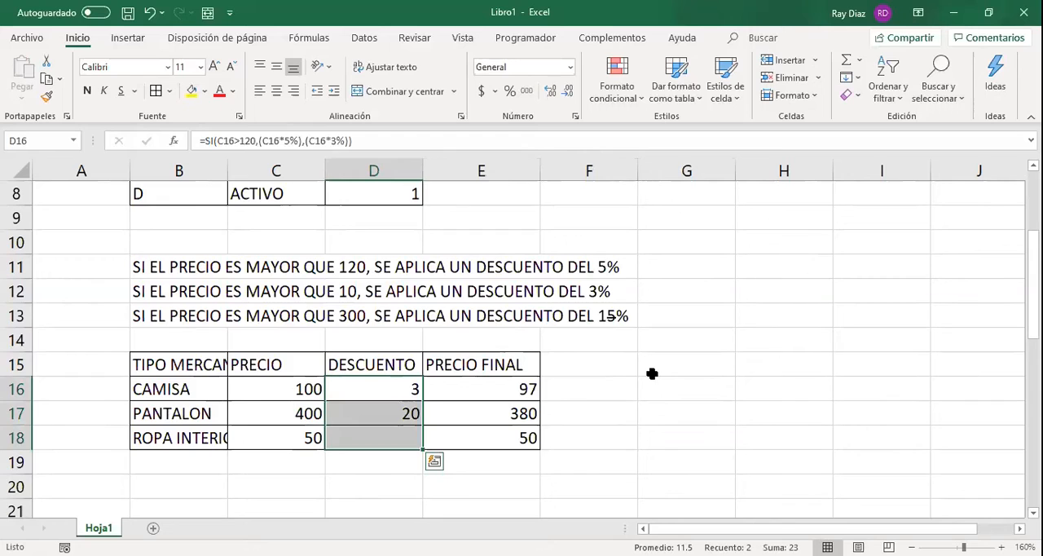
pyautogui.press('Delete')
# Begin an SI.CONJUNTO formula in D16 for the CAMISA discount, with C16>120 as its first test.
pyautogui.press('Up')
pyautogui.press('Down')
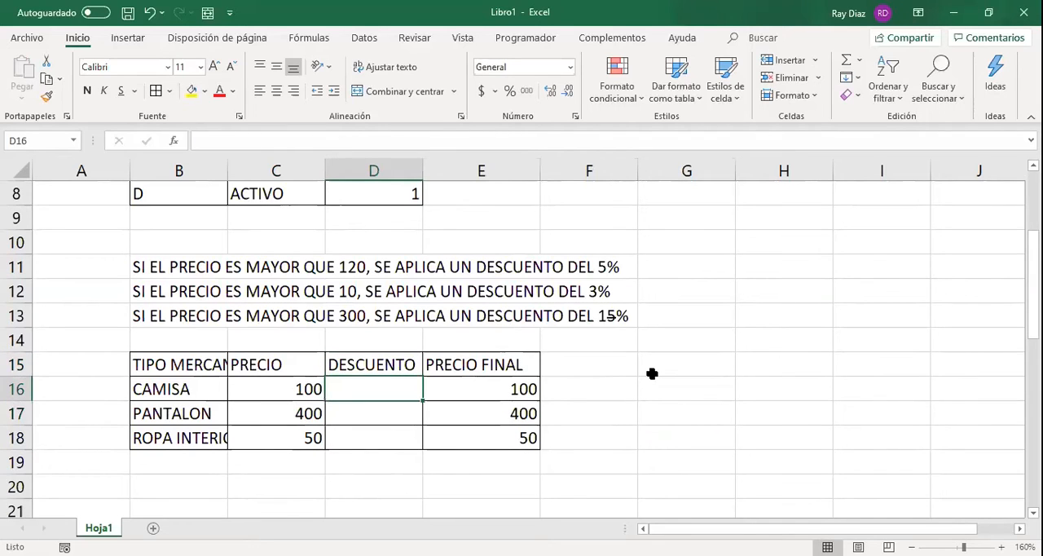
pyautogui.write('=')
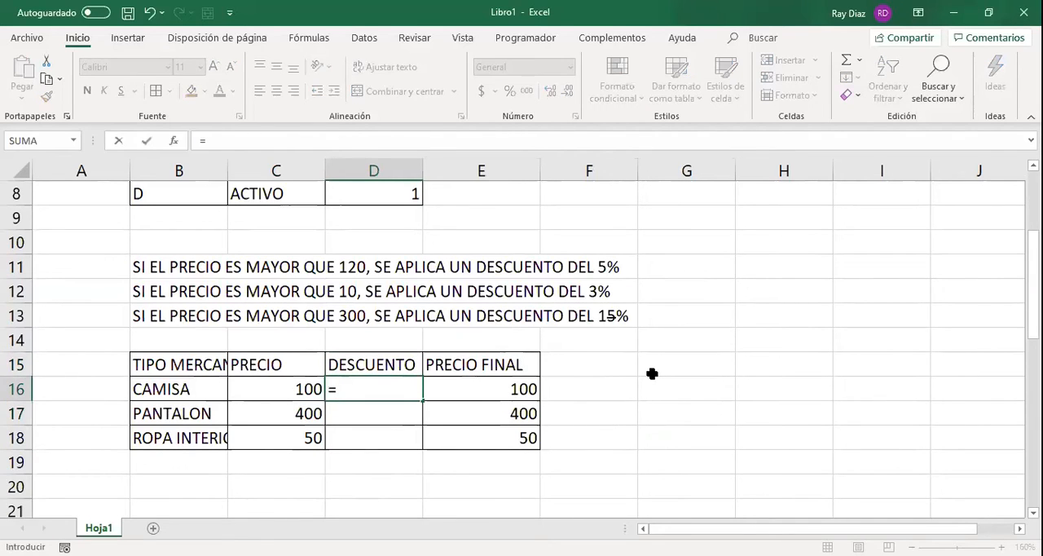
pyautogui.write('SI.CONJUNTO')
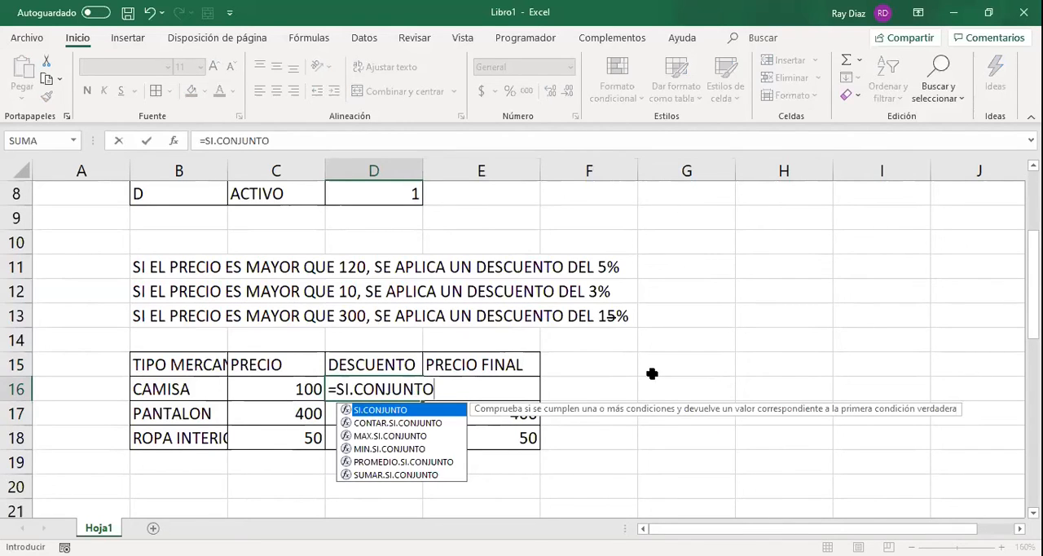
pyautogui.write('(')
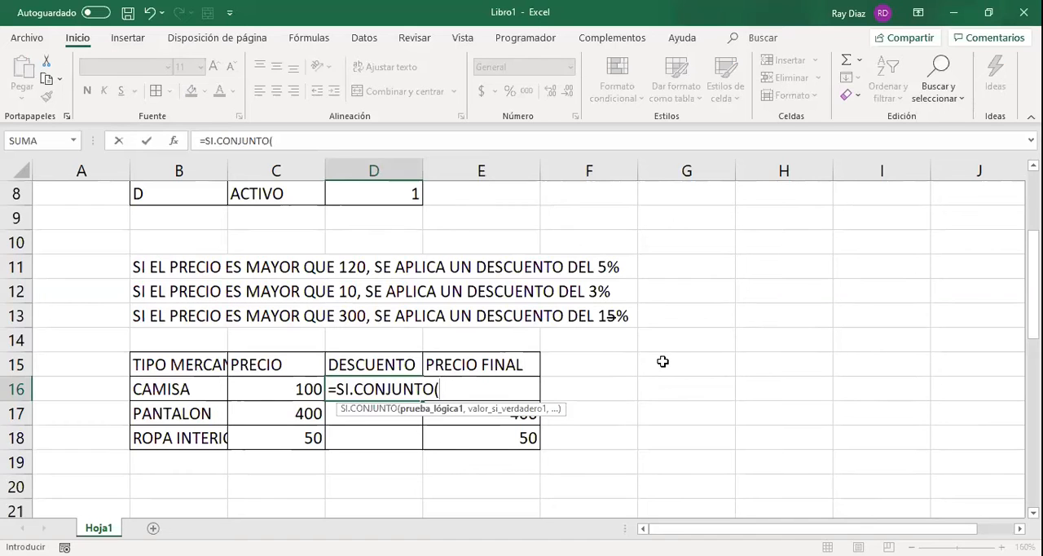
pyautogui.scroll(-1, 663, 361)
pyautogui.scroll(-1, 663, 361)
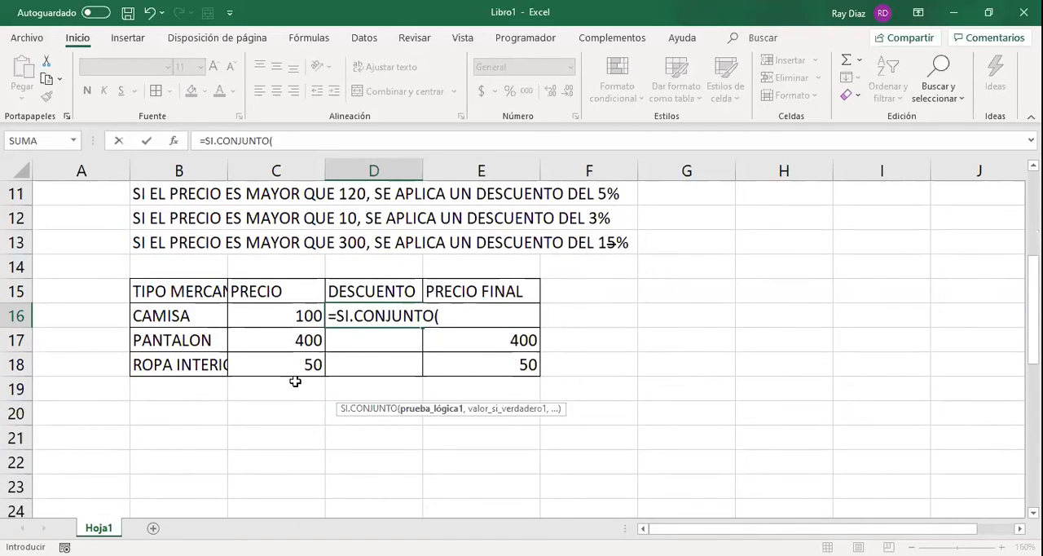
pyautogui.scroll(1, 295, 381)
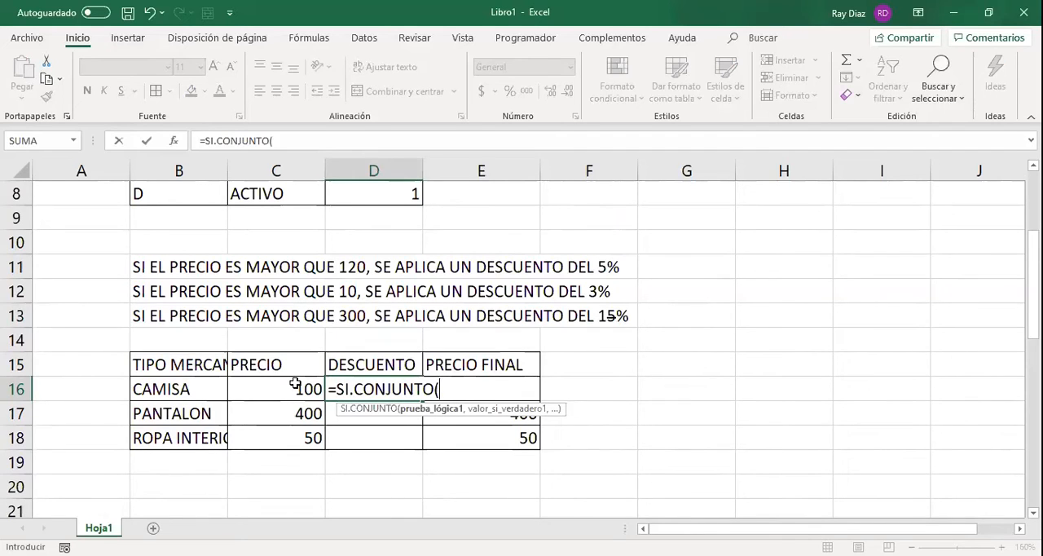
pyautogui.click(295, 384)
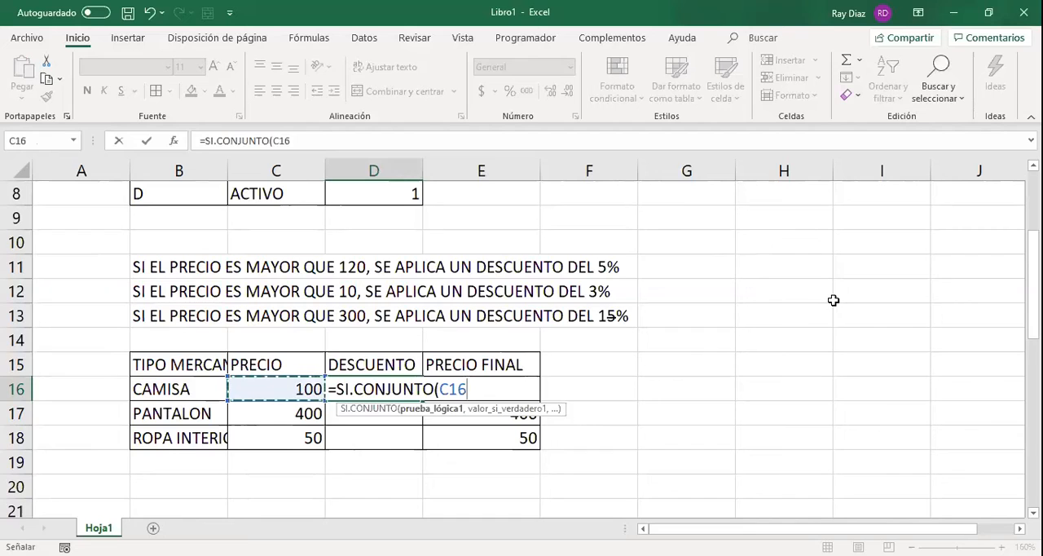
pyautogui.write('>')
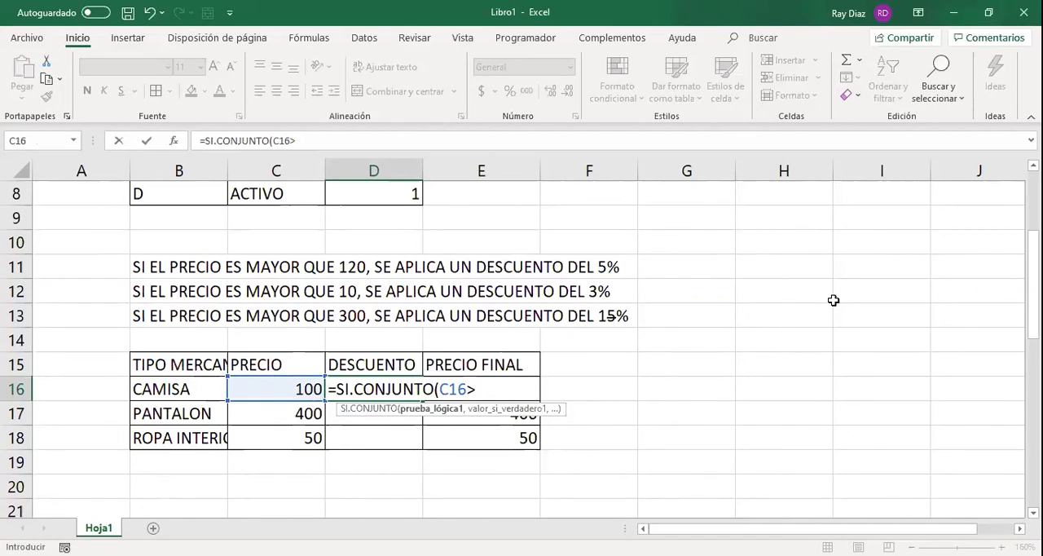
pyautogui.write('120,')
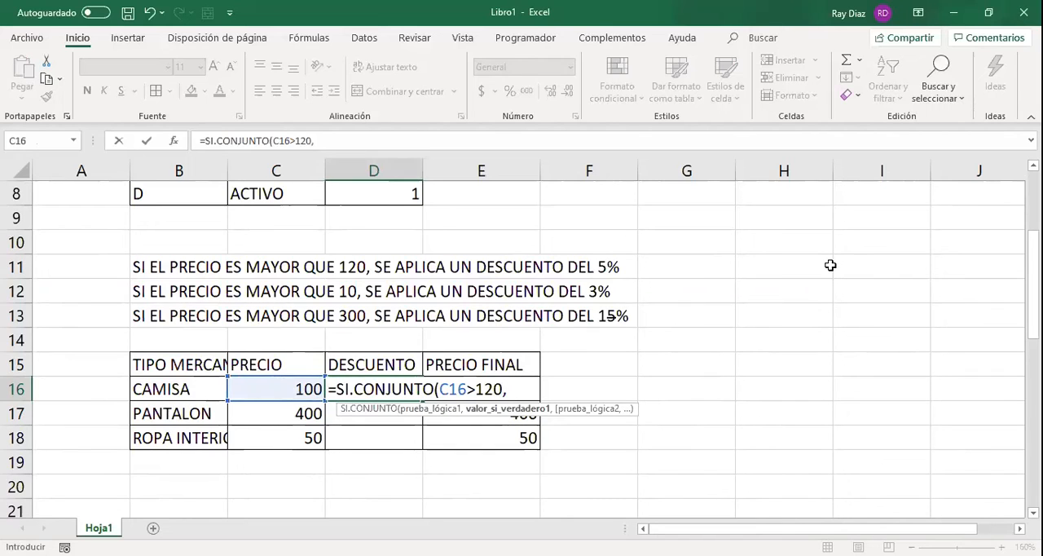
pyautogui.write('(')
# Add (C16*0.05) to the SI.CONJUNTO formula as the value for the first test.
pyautogui.click(274, 383)
pyautogui.write('*0.05')
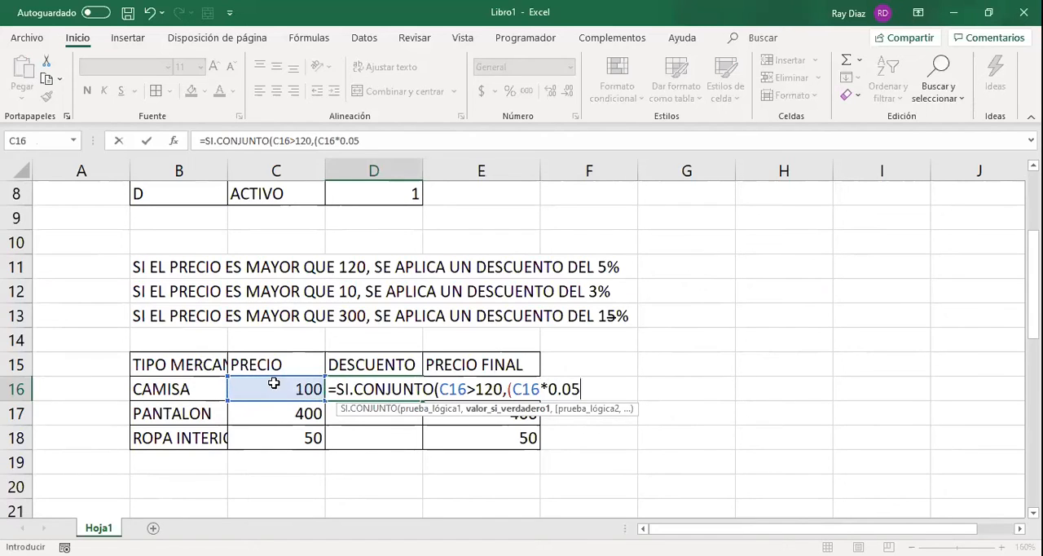
pyautogui.write('),')
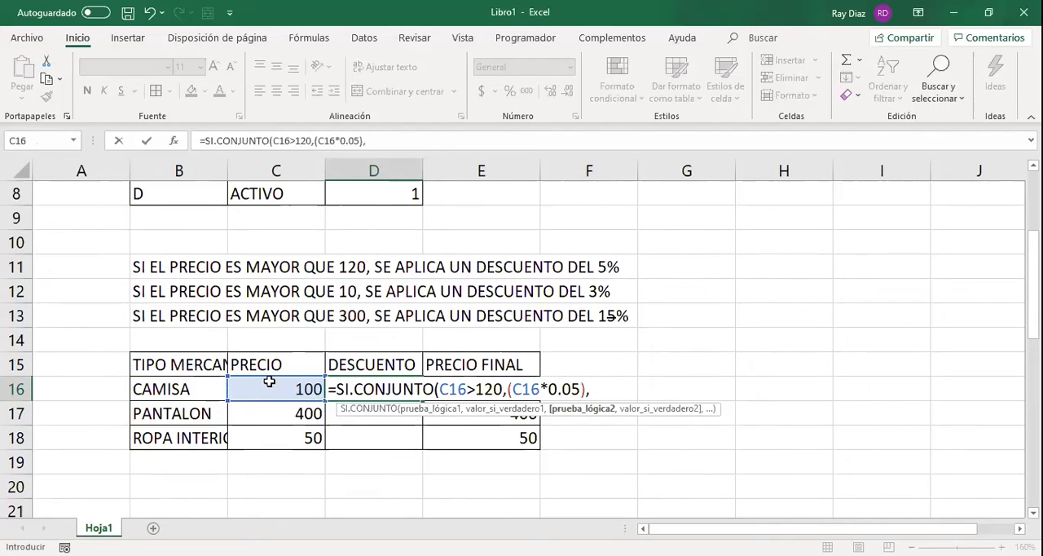
# Add the second test C16>10 with its value (C16*0.03) to the SI.CONJUNTO formula in D16.
pyautogui.click(271, 386)
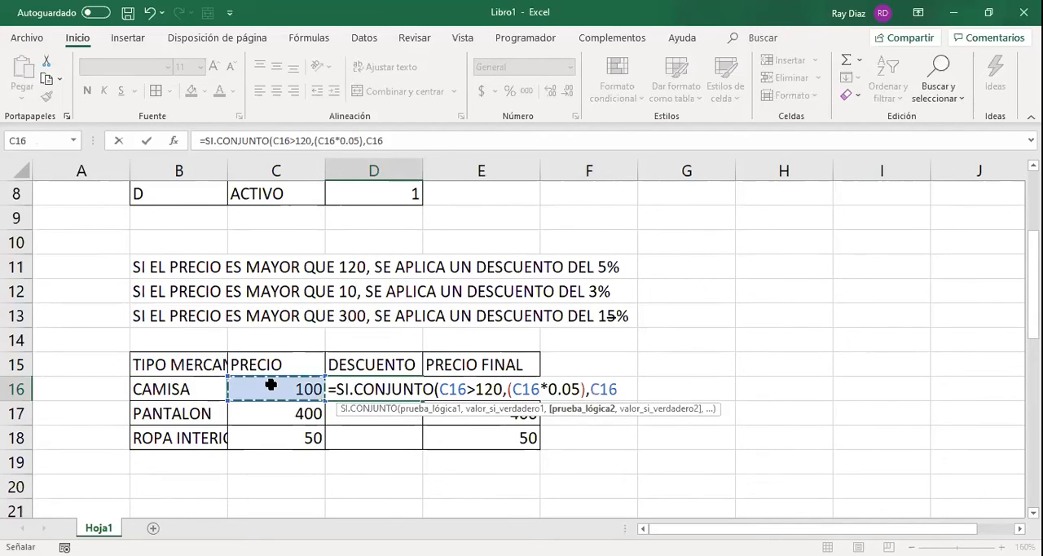
pyautogui.write('<')
pyautogui.press('BackSpace')
pyautogui.write('>10')
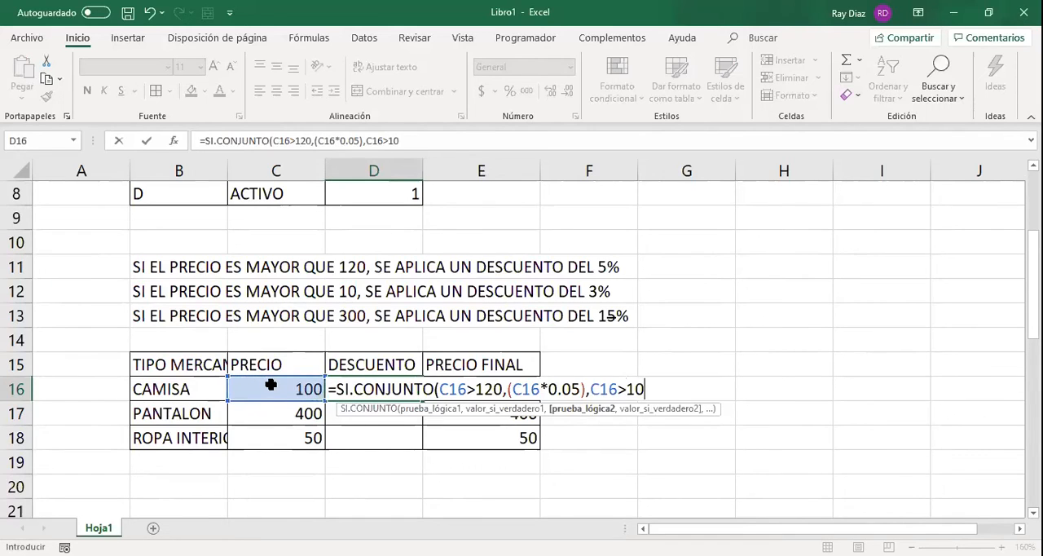
pyautogui.write(',(')
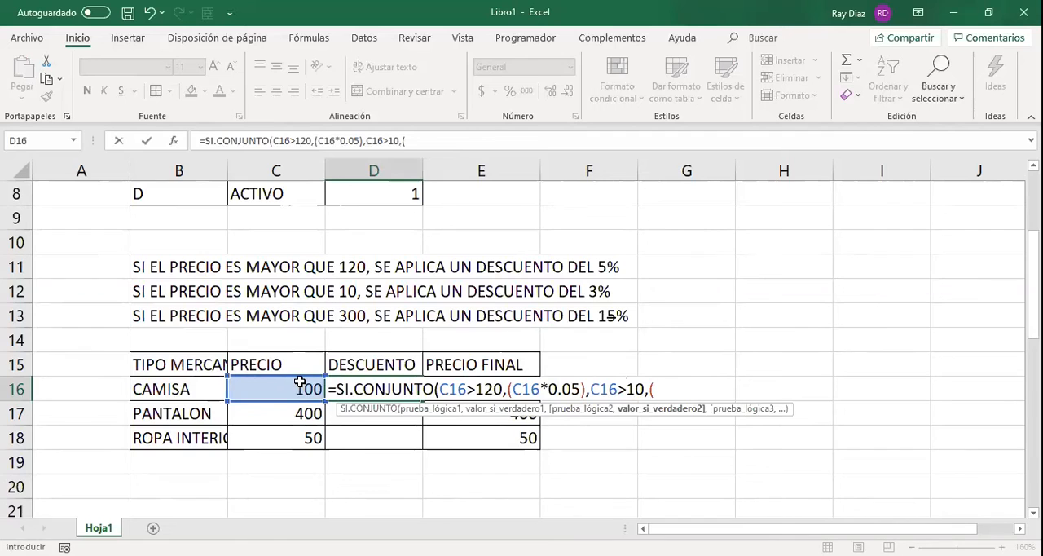
pyautogui.click(295, 382)
pyautogui.write('*0.03)')
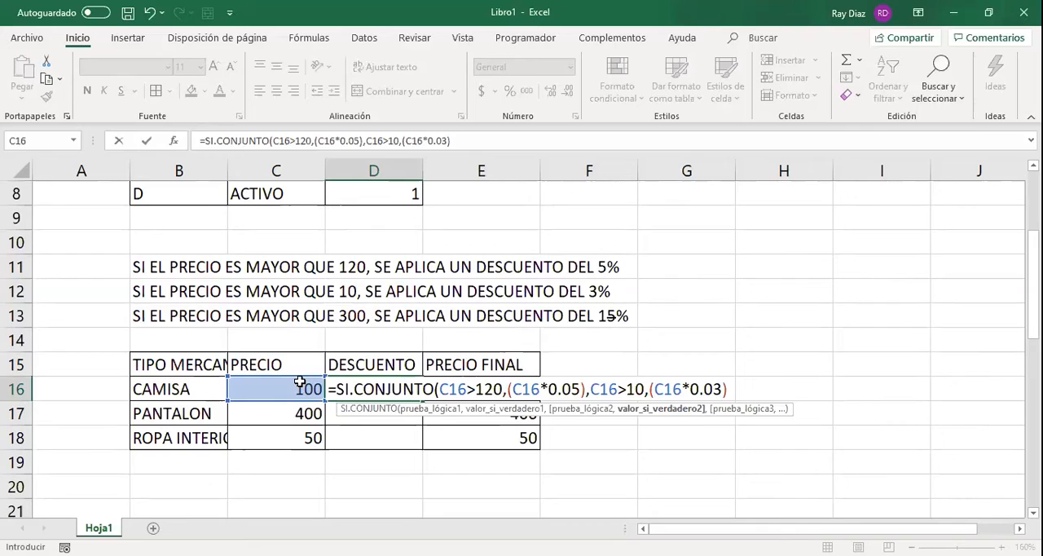
pyautogui.write(',')
# Add C16>300 as the third test of the SI.CONJUNTO formula.
pyautogui.click(300, 383)
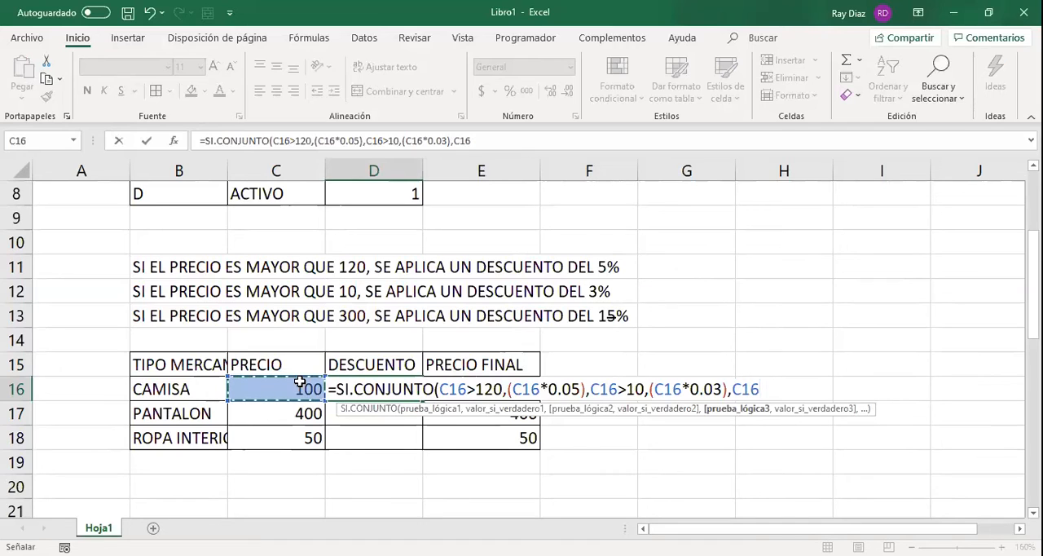
pyautogui.write('>')
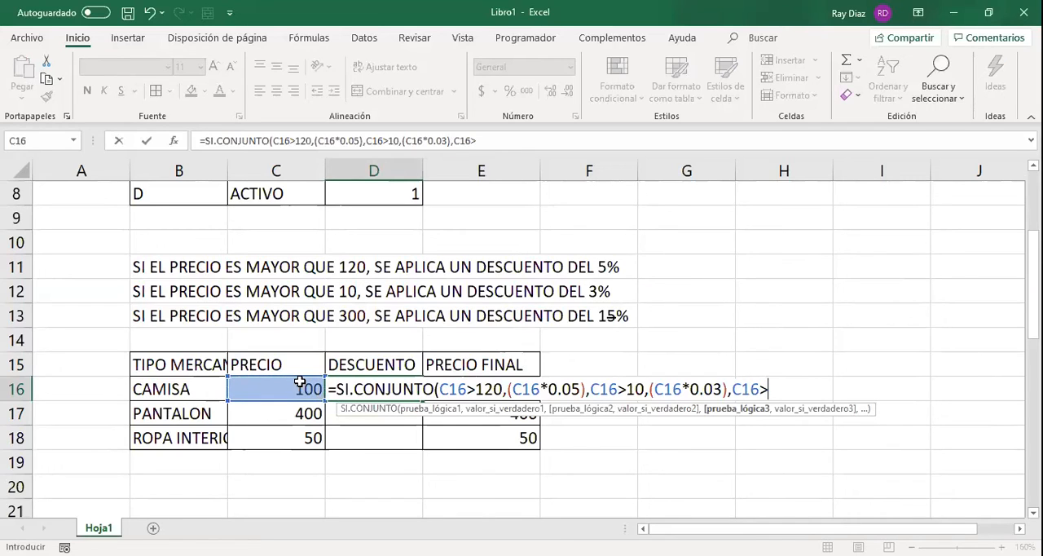
pyautogui.write('300,')
# Supply (C16*0.15) as the value for the third test and complete the formula in D16.
pyautogui.click(307, 385)
pyautogui.press('BackSpace')
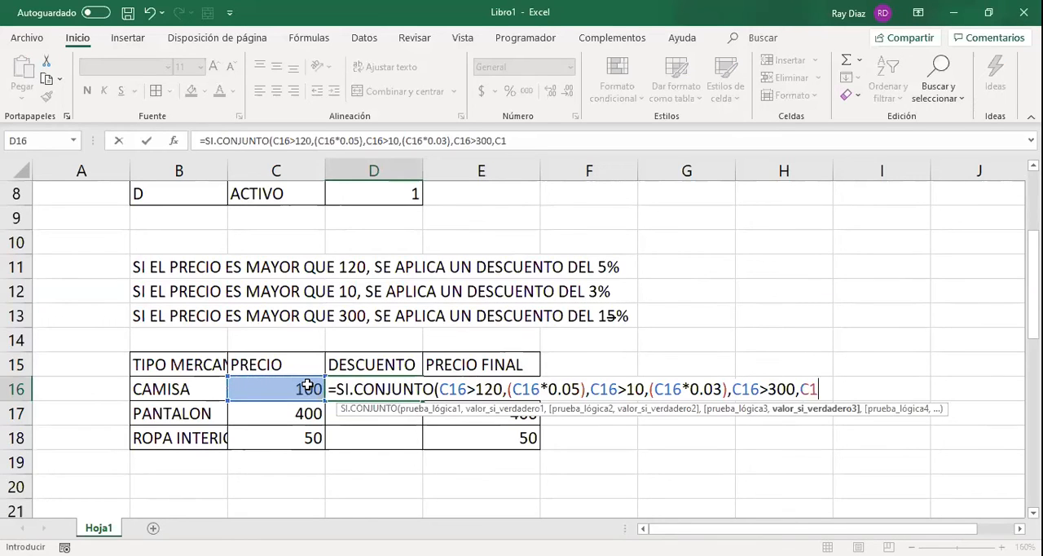
pyautogui.press('BackSpace')
pyautogui.press('BackSpace')
pyautogui.write('(C16*0.')
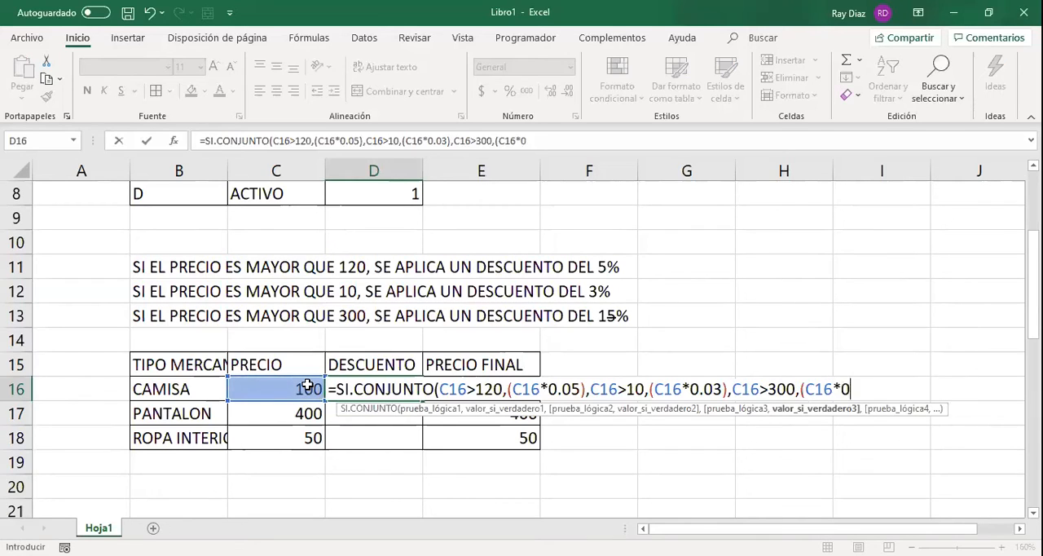
pyautogui.write('15))')
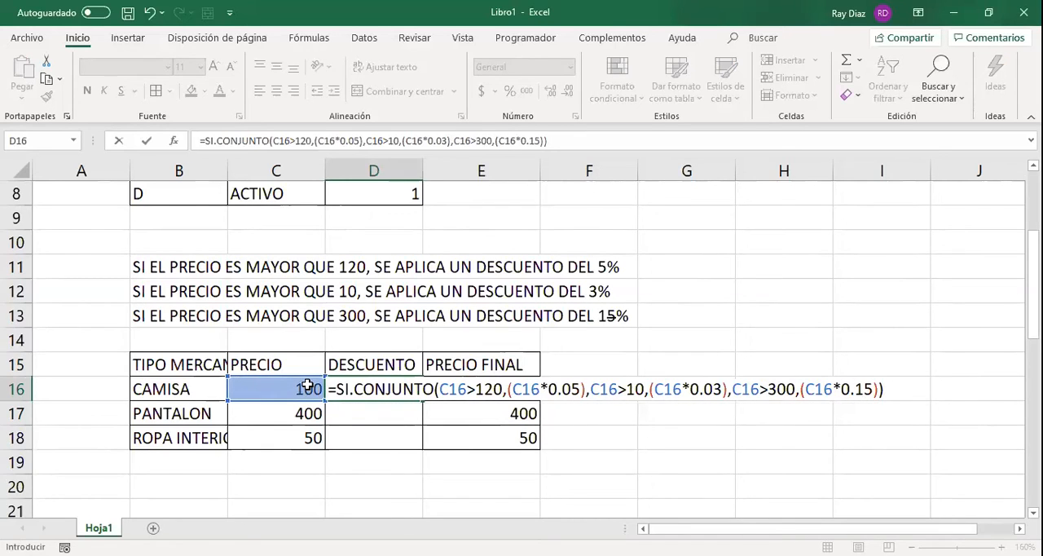
pyautogui.press('Return')
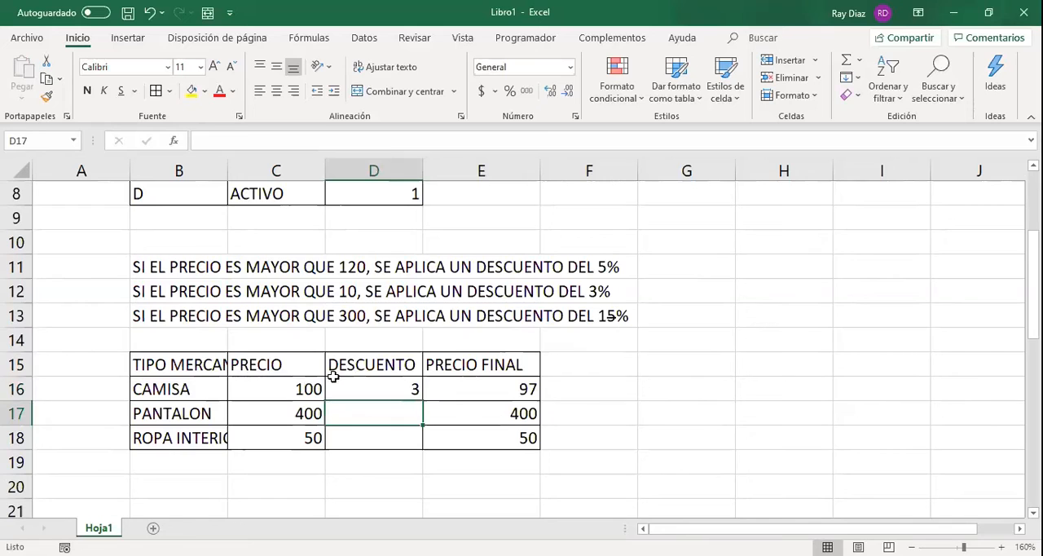
# Copy the SI.CONJUNTO formula from D16 down to D17 and inspect its references for PANTALON.
pyautogui.click(409, 392)
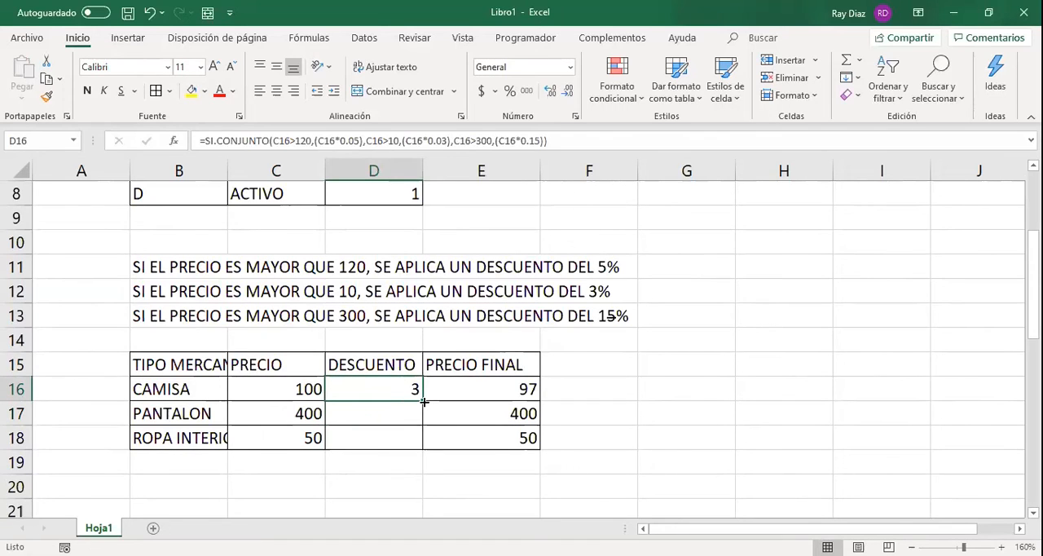
pyautogui.moveTo(424, 401); pyautogui.dragTo(427, 429)
pyautogui.click(411, 412)
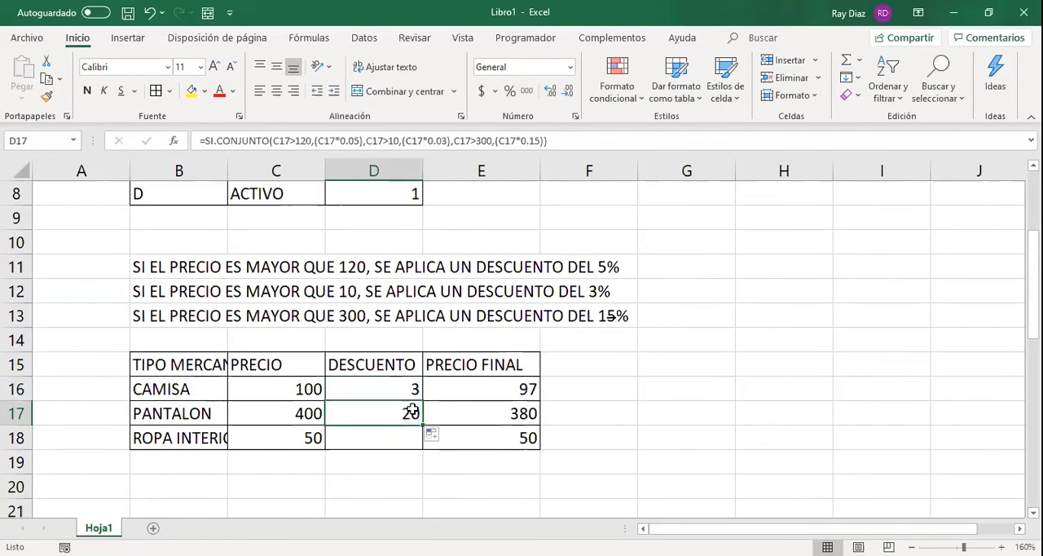
pyautogui.doubleClick(413, 411)
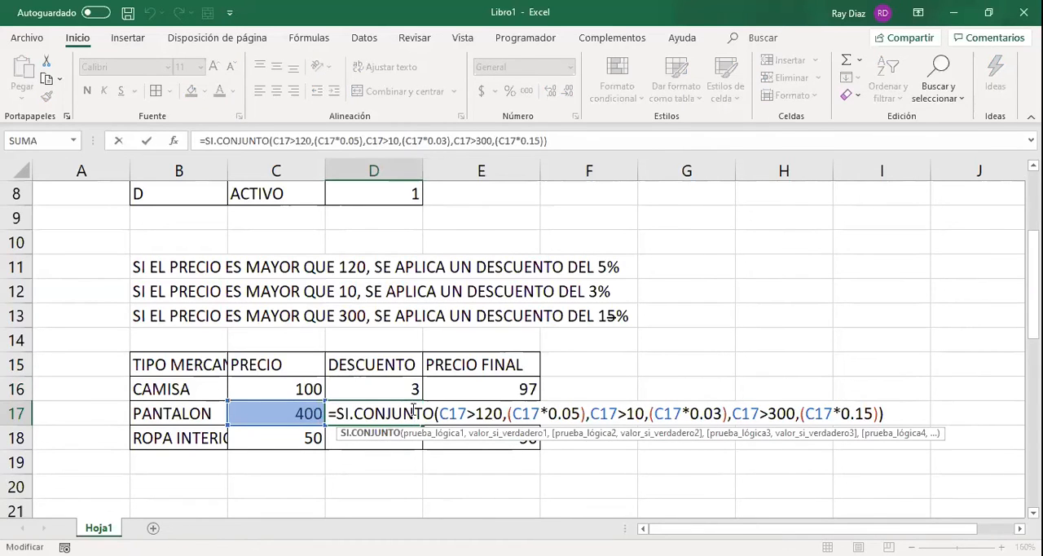
pyautogui.press('Escape')
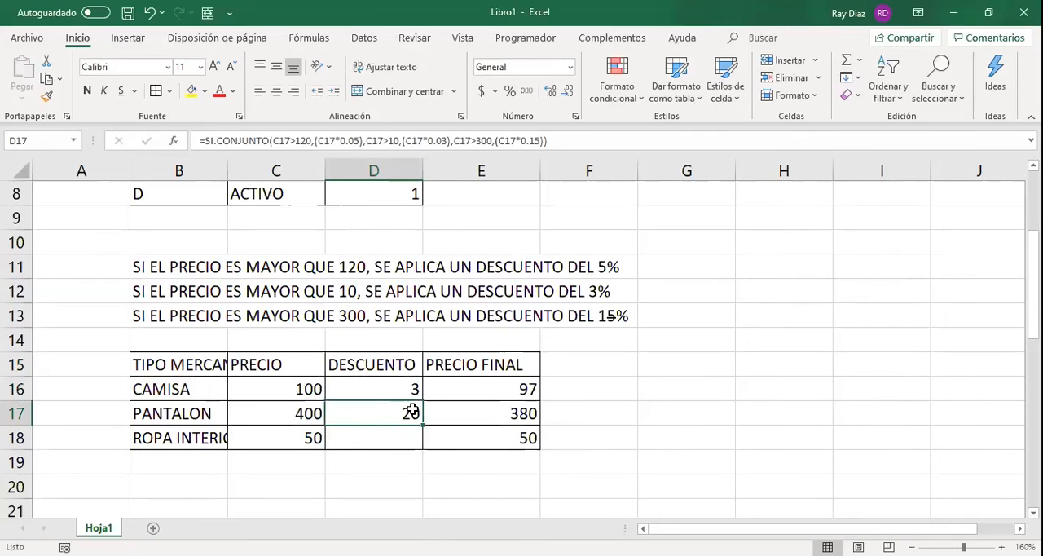
pyautogui.doubleClick(413, 411)
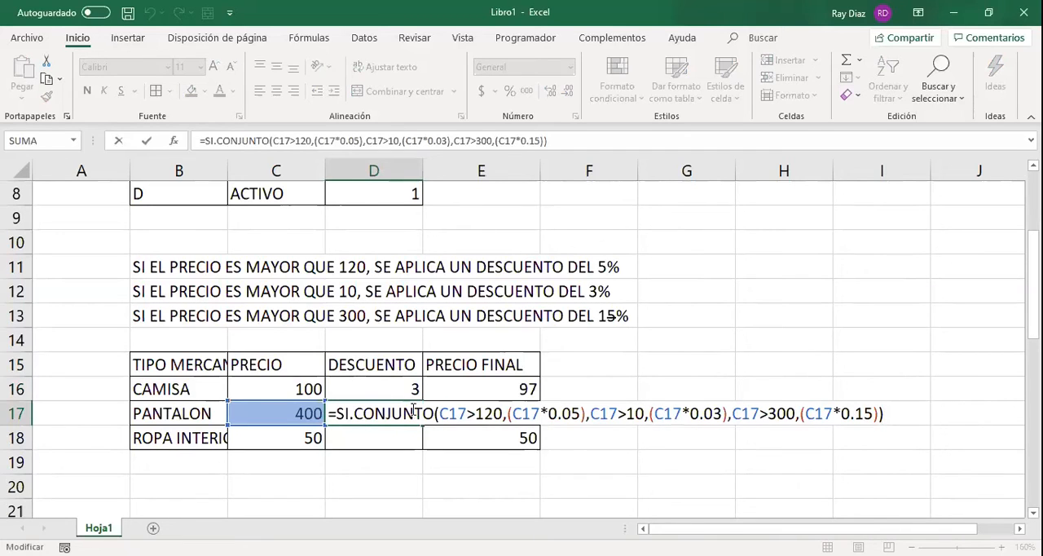
pyautogui.hotkey('ctrl', 'Return')
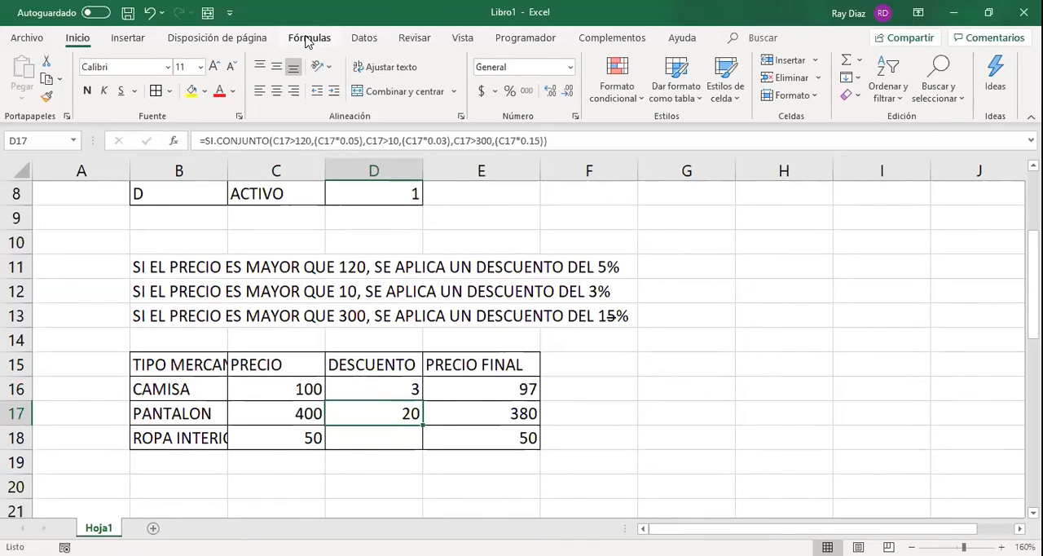
# Step through the evaluation of the SI.CONJUNTO formula in D17 to its final result with Evaluate Formula, and close the evaluation.
pyautogui.click(309, 38)
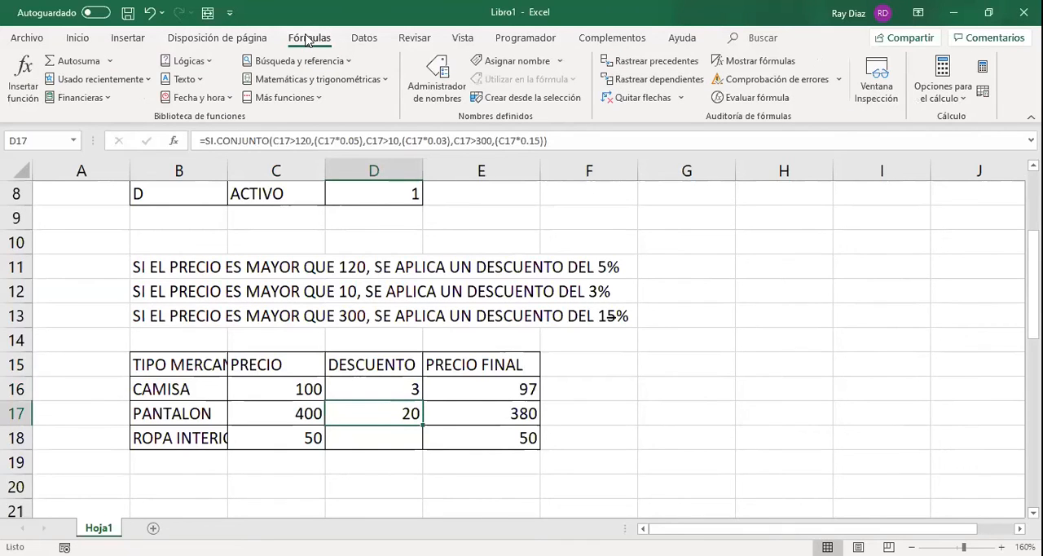
pyautogui.click(771, 99)
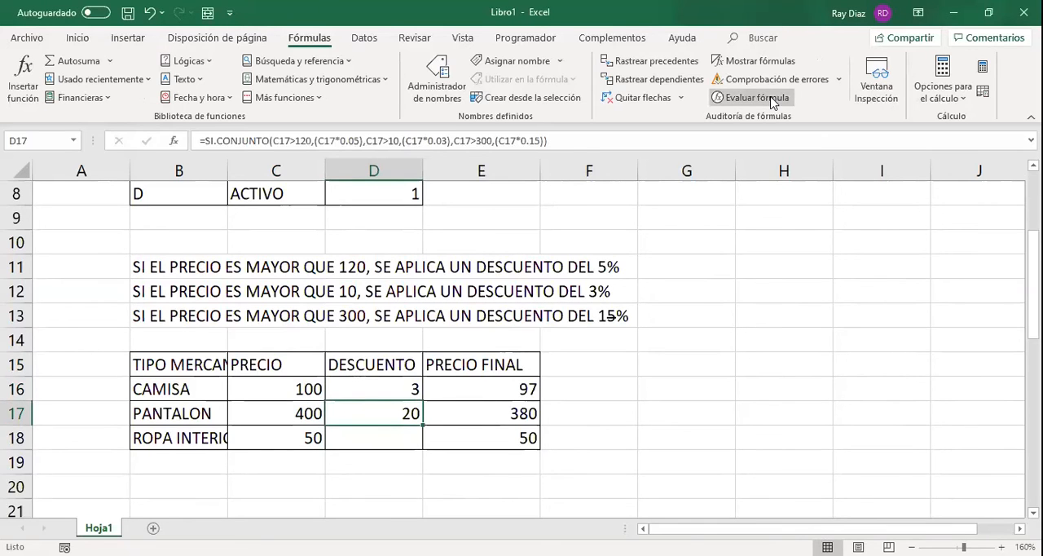
pyautogui.moveTo(673, 152); pyautogui.dragTo(360, 174)
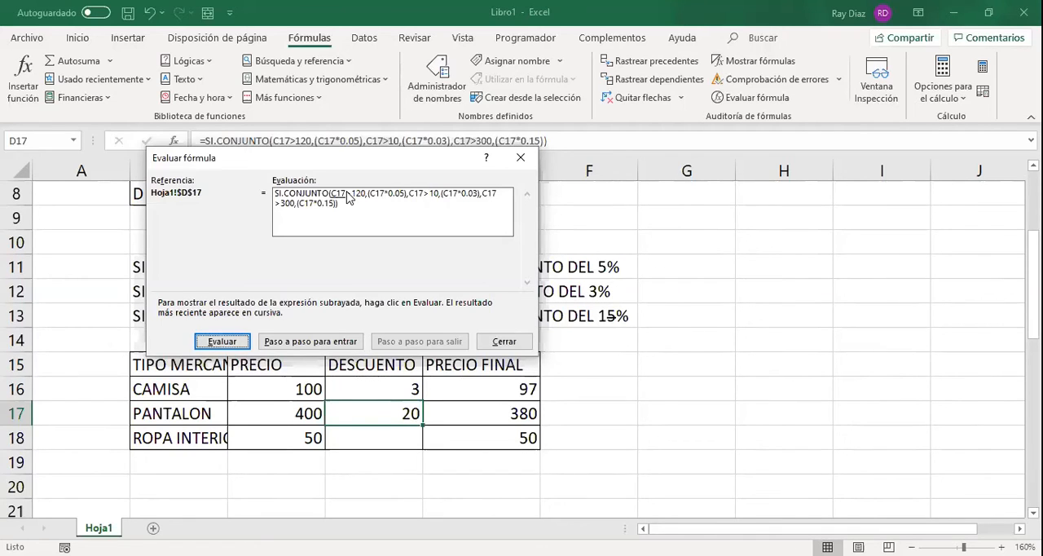
pyautogui.click(239, 341)
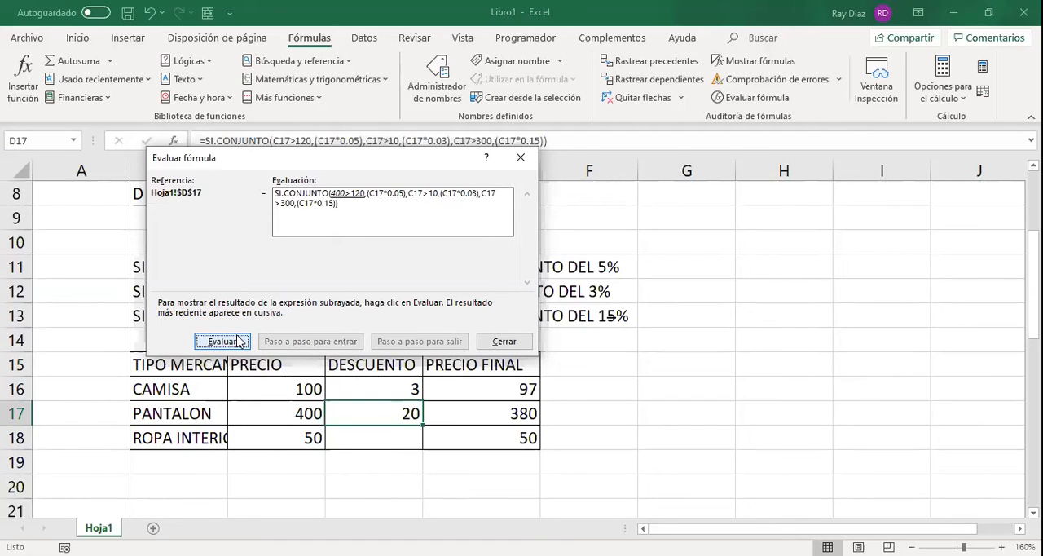
pyautogui.click(239, 341)
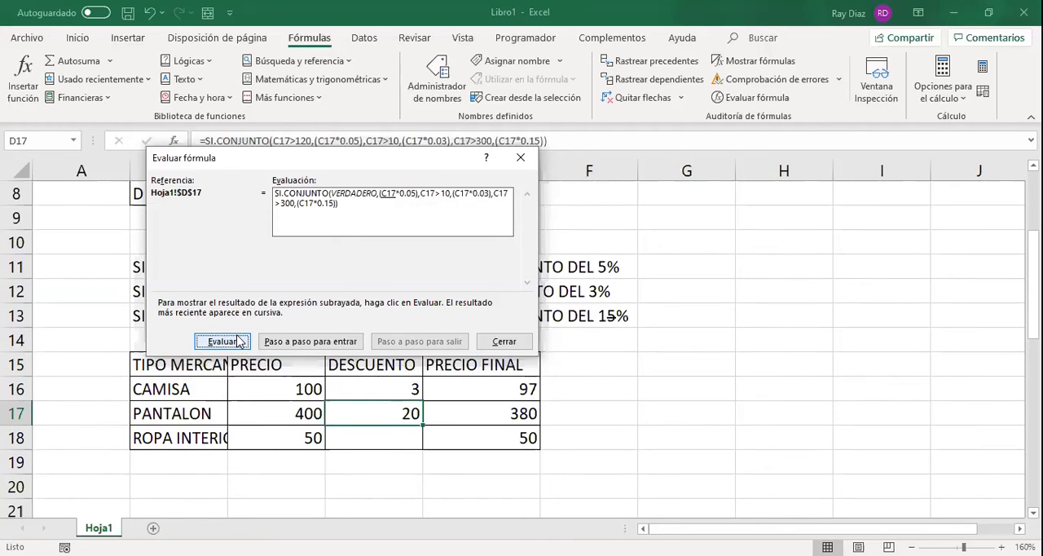
pyautogui.click(238, 341)
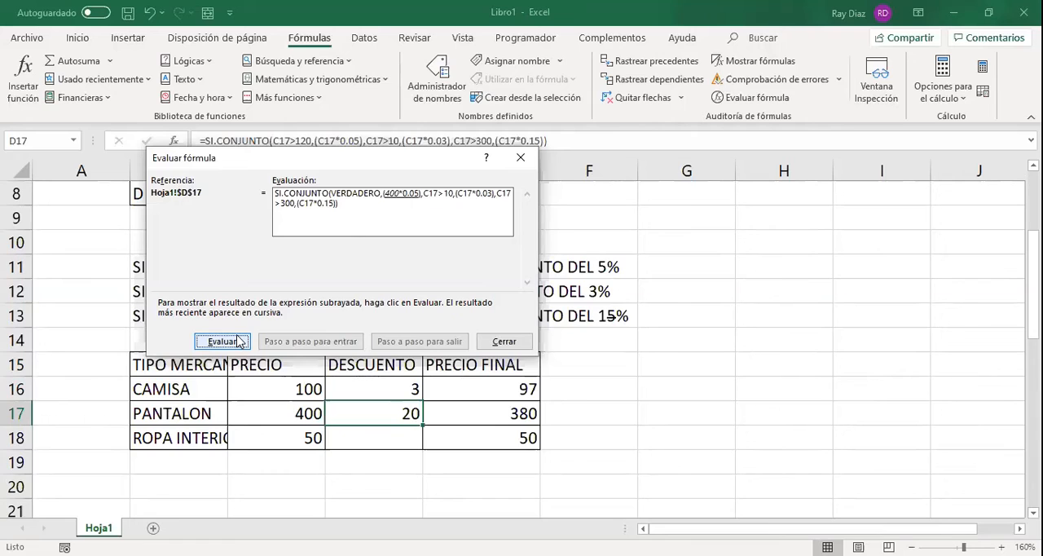
pyautogui.click(239, 341)
pyautogui.click(239, 340)
pyautogui.click(239, 341)
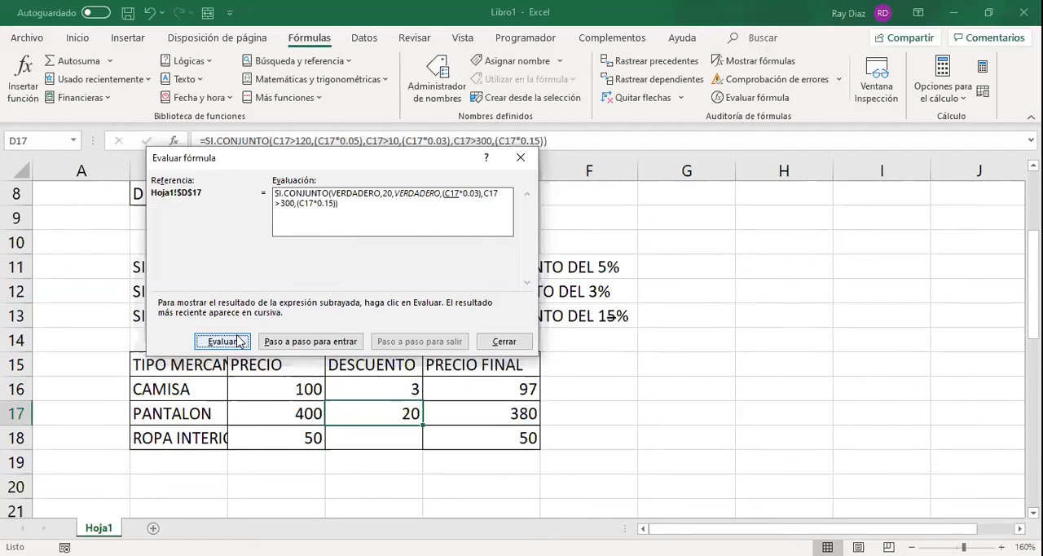
pyautogui.click(239, 340)
pyautogui.click(222, 340)
pyautogui.click(222, 341)
pyautogui.click(221, 341)
pyautogui.click(237, 340)
pyautogui.click(237, 340)
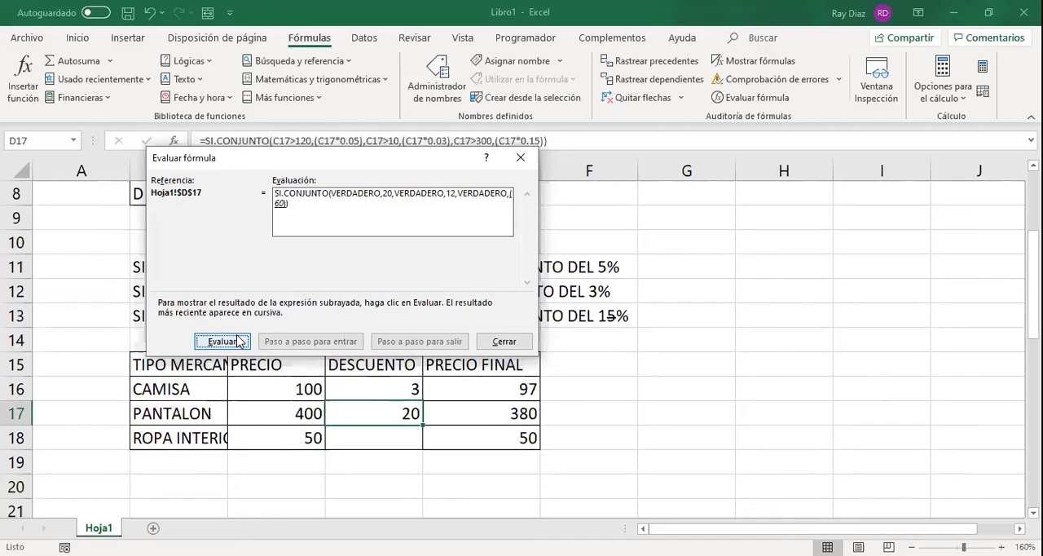
pyautogui.click(237, 341)
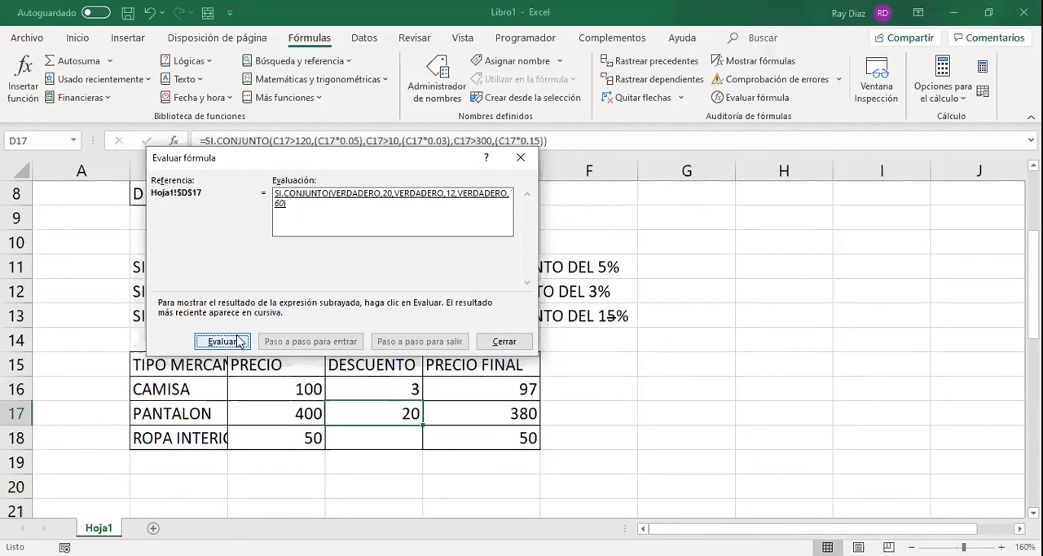
pyautogui.click(237, 341)
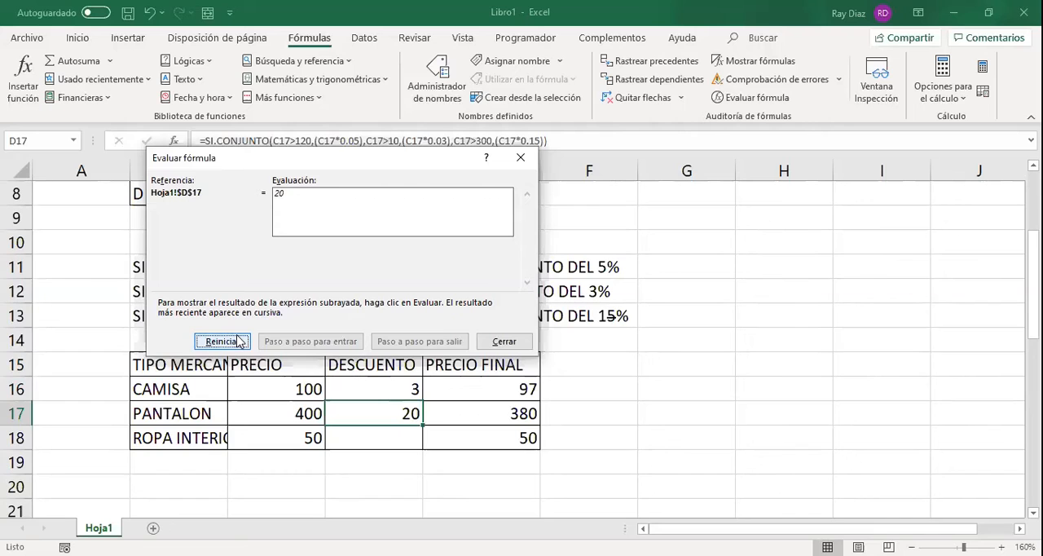
pyautogui.click(237, 341)
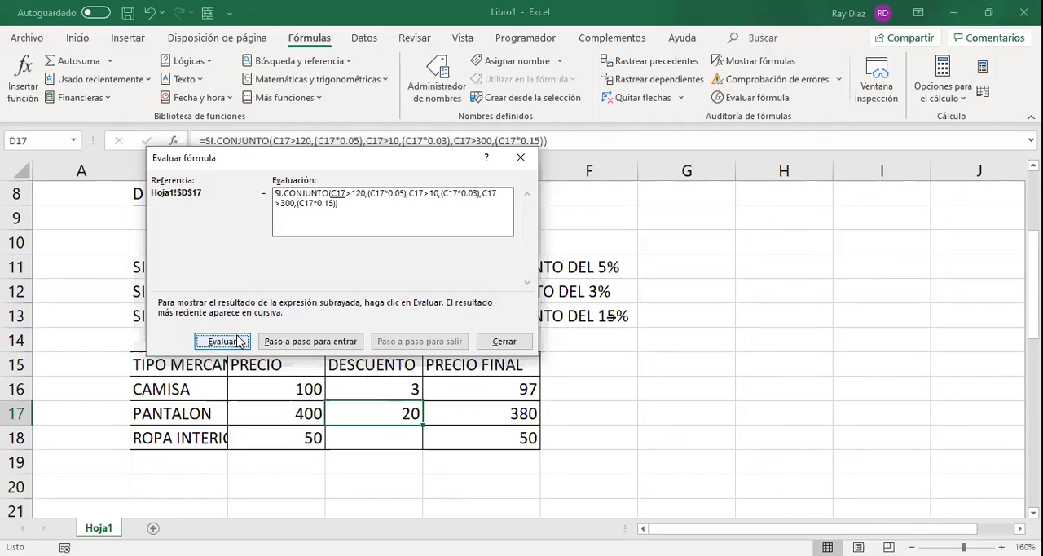
pyautogui.click(525, 346)
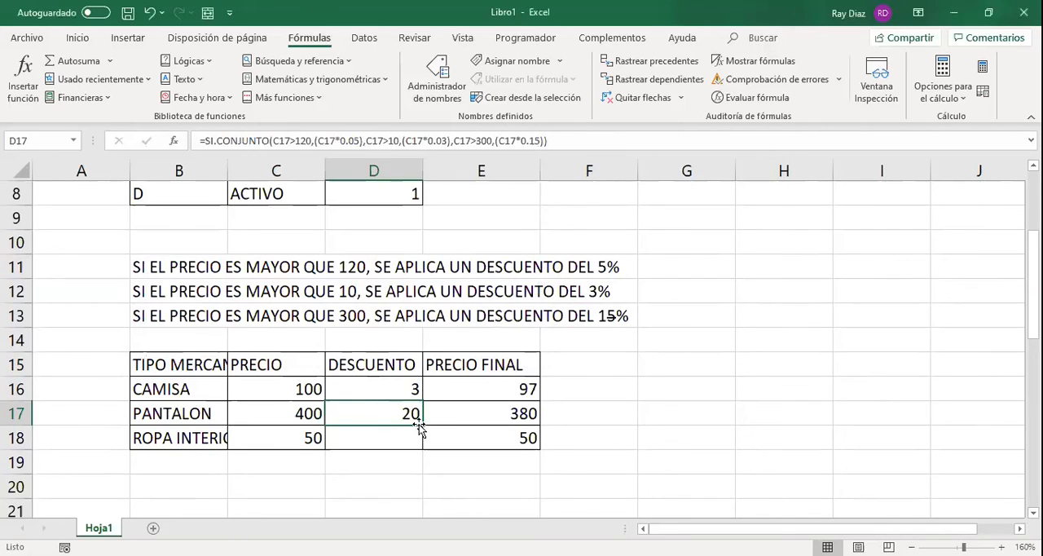
# Rearrange the SI.CONJUNTO tests in D16 to C16>300, C16>120 and C16>10 with their discount values, and copy the formula down to D18.
pyautogui.click(407, 389)
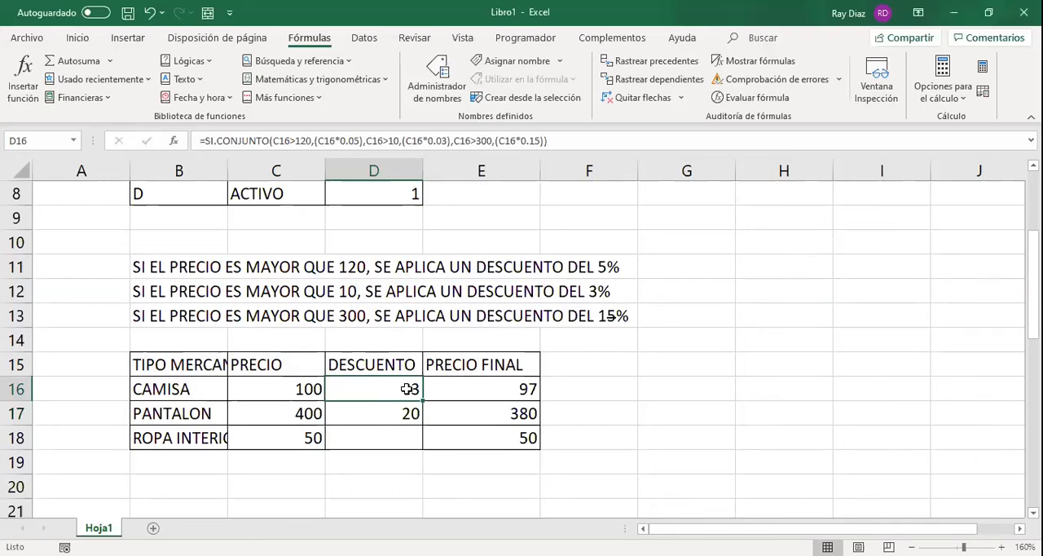
pyautogui.doubleClick(407, 390)
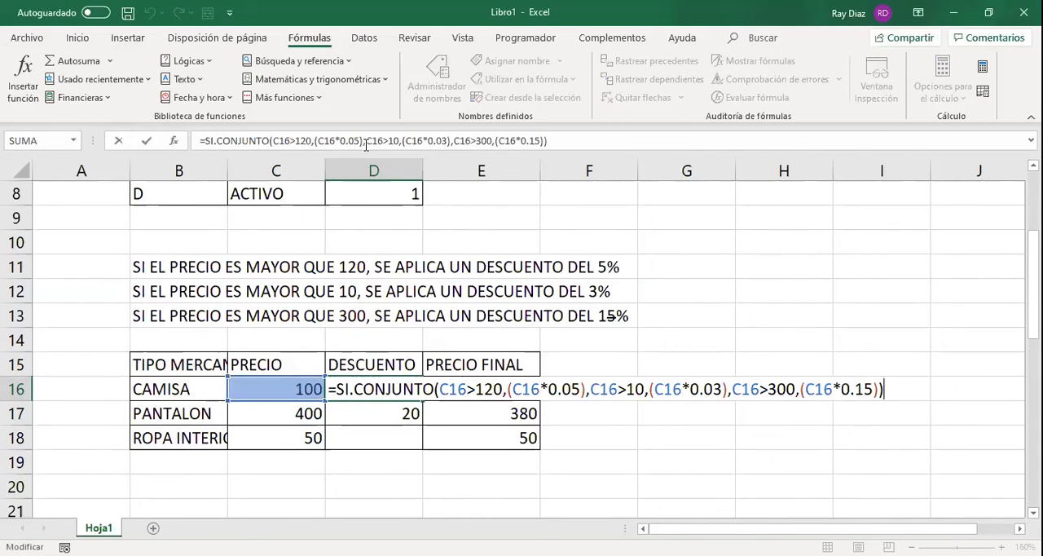
pyautogui.moveTo(366, 143); pyautogui.dragTo(452, 137)
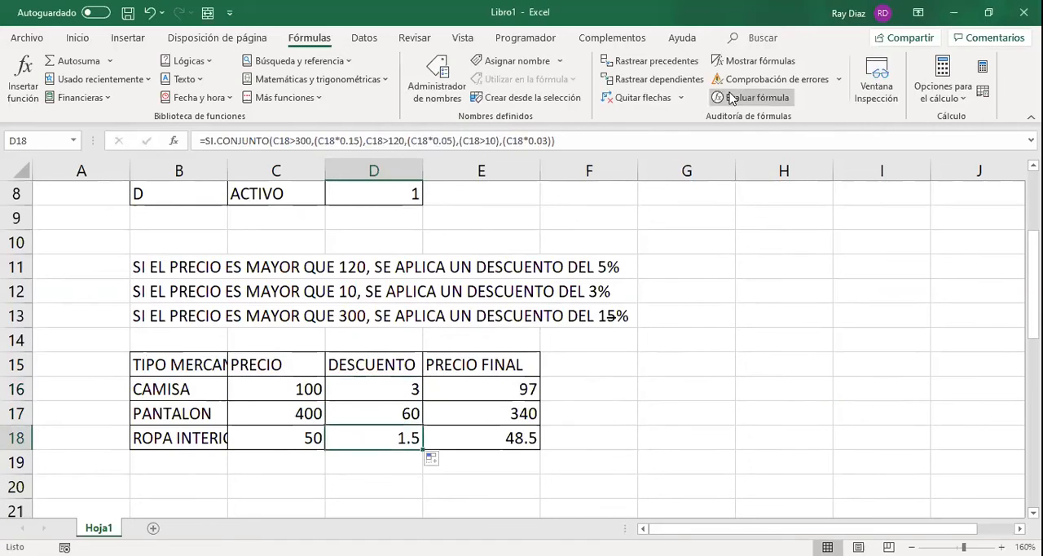
# Evaluate the reordered SI.CONJUNTO formula in D18 part by part to its final result, and close the evaluation.
pyautogui.click(750, 97)
pyautogui.click(223, 342)
pyautogui.click(223, 341)
pyautogui.click(222, 342)
pyautogui.click(222, 342)
pyautogui.click(223, 342)
pyautogui.click(223, 341)
pyautogui.click(222, 342)
pyautogui.click(232, 343)
pyautogui.click(233, 343)
pyautogui.click(232, 343)
pyautogui.click(232, 343)
pyautogui.click(232, 343)
pyautogui.click(232, 344)
pyautogui.click(495, 347)
# Set the CAMISA price to 300 and the PANTALON price to 299, and check the PANTALON discount formula.
pyautogui.click(377, 402)
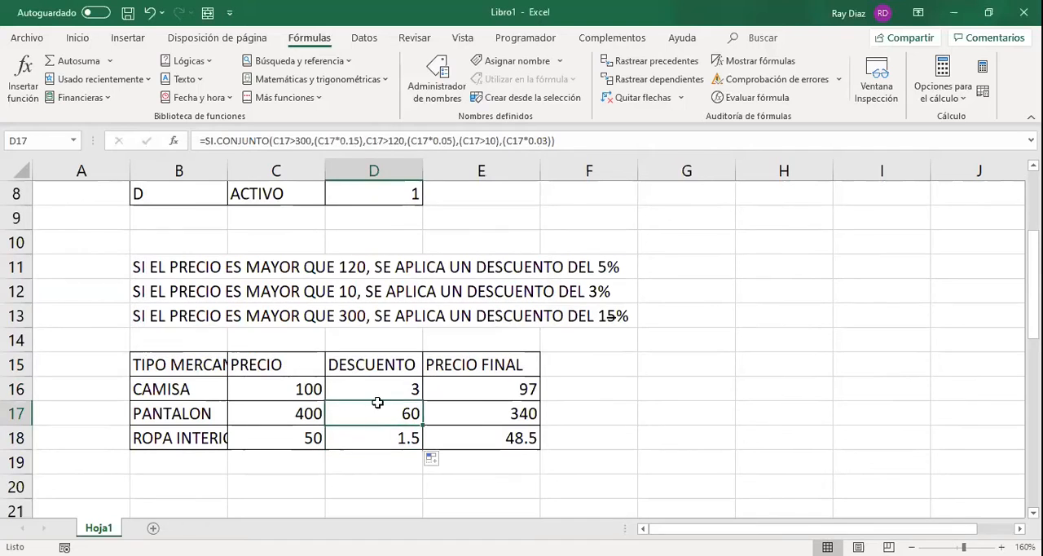
pyautogui.click(307, 391)
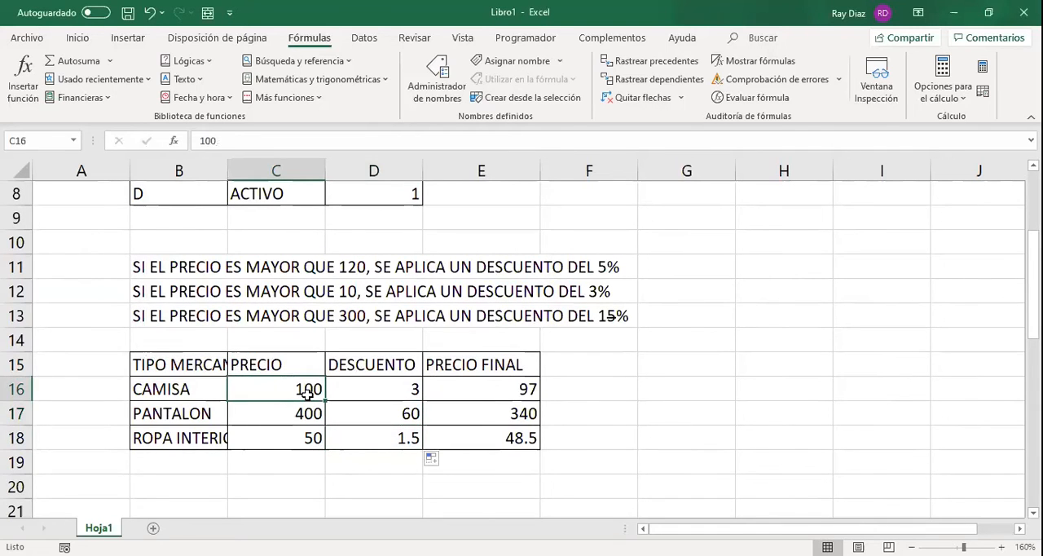
pyautogui.write('300')
pyautogui.press('Return')
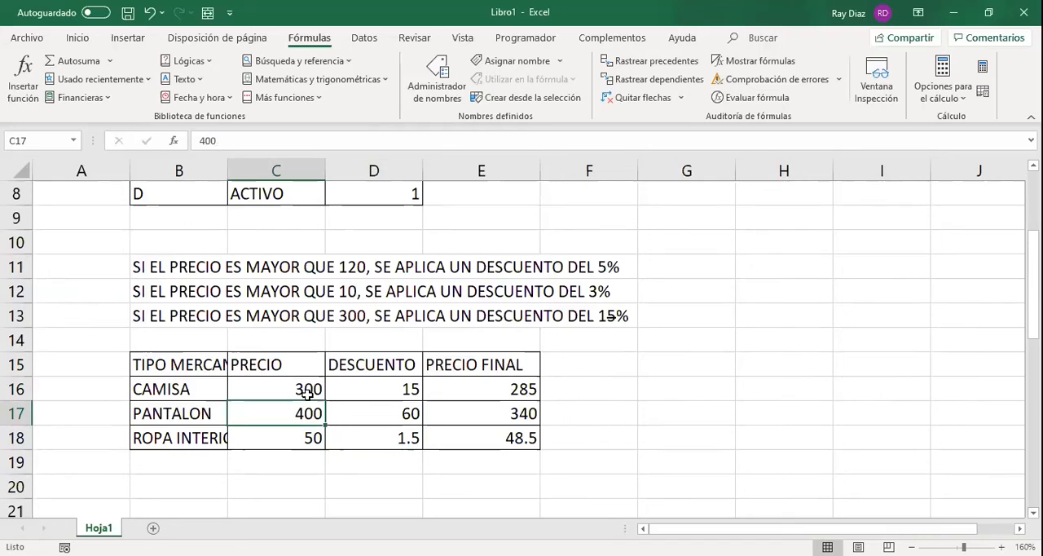
pyautogui.write('299')
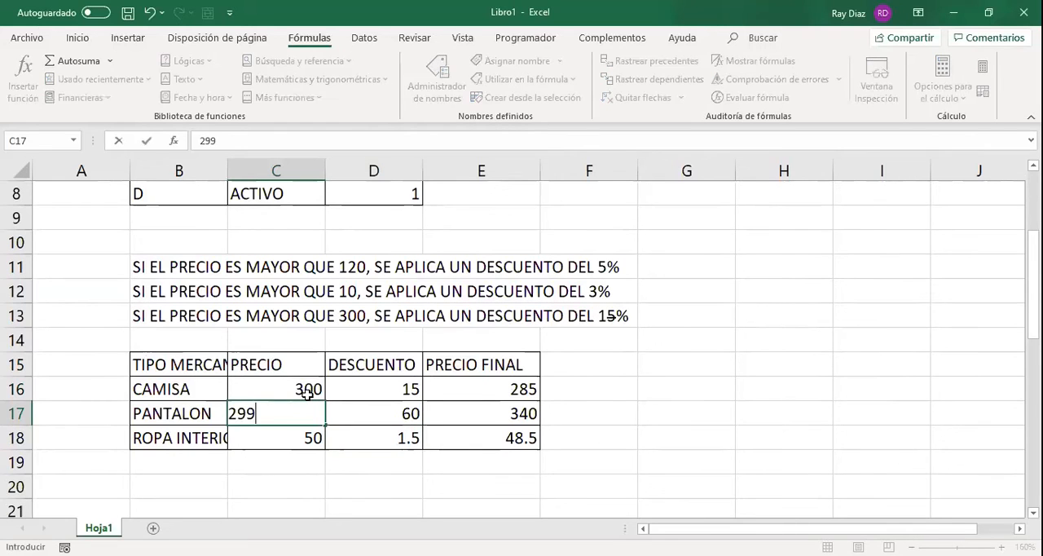
pyautogui.press('Return')
pyautogui.press('Up')
pyautogui.press('Right')
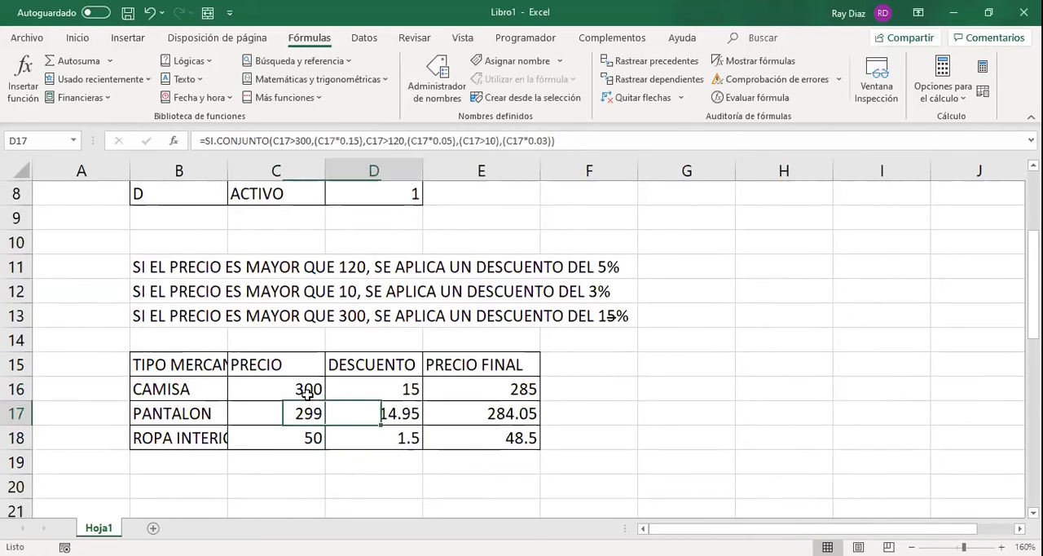
# Calculate the CAMISA discount rate in G16 with =D16/C16 and check the discount formula in D16.
pyautogui.press('Left')
pyautogui.press('Up')
pyautogui.press('Right')
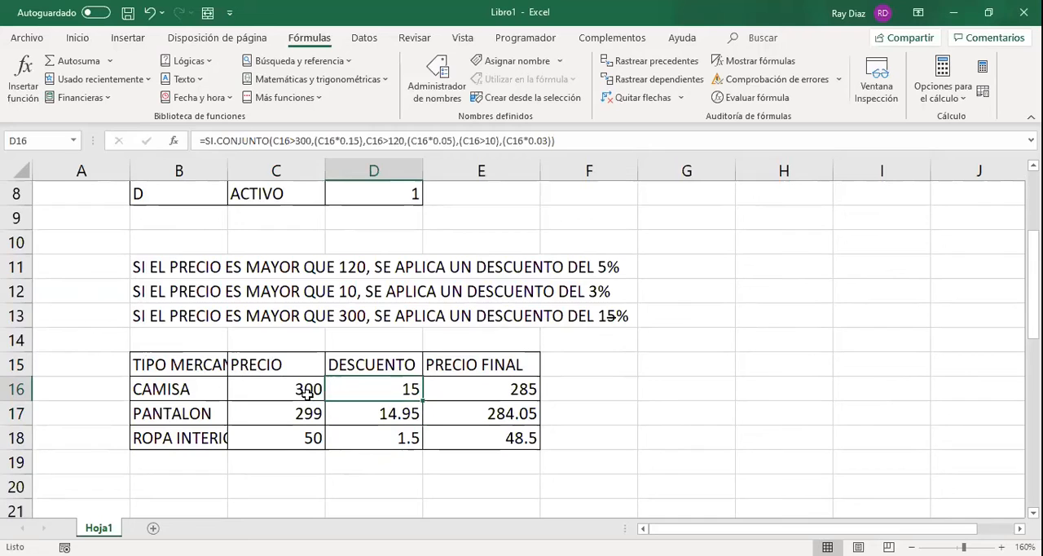
pyautogui.click(308, 394)
pyautogui.click(353, 389)
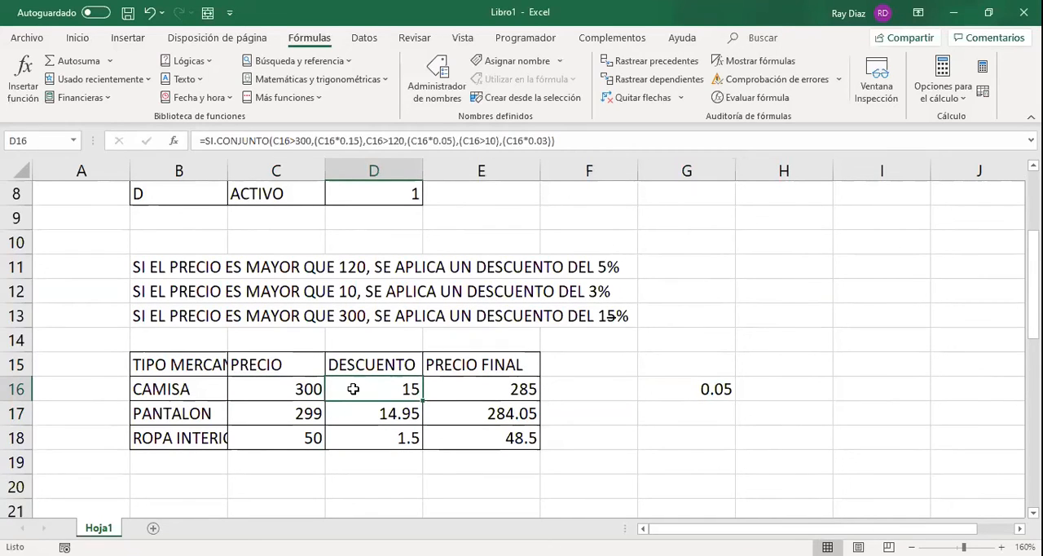
# Change the CAMISA price in C16 to 301 and check the recalculated values in its row.
pyautogui.click(313, 389)
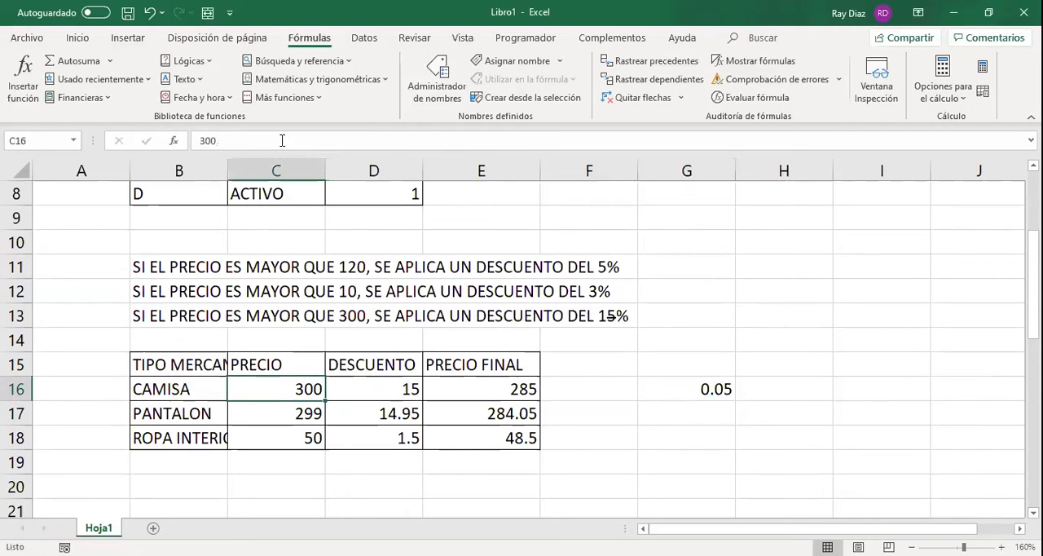
pyautogui.click(282, 141)
pyautogui.press('BackSpace')
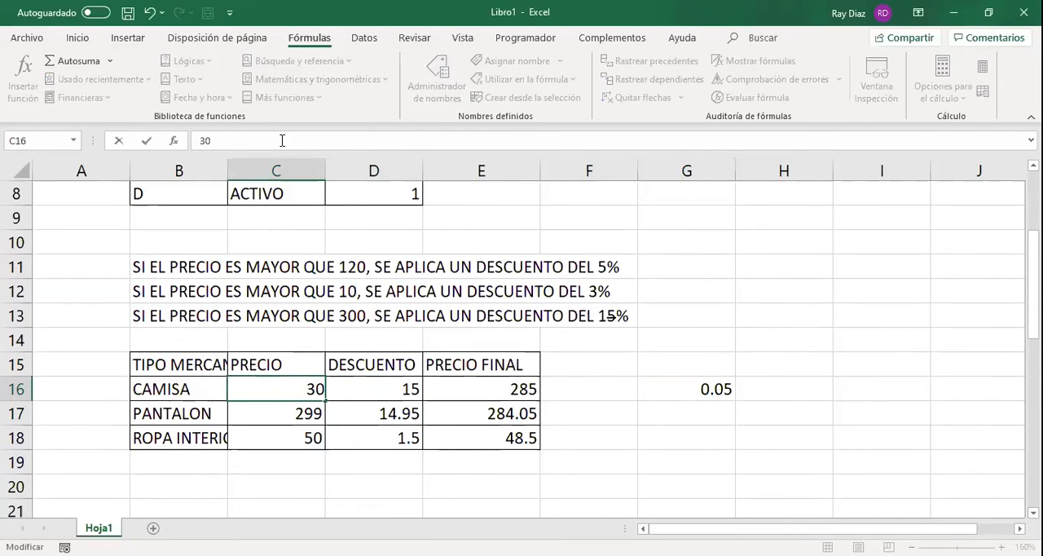
pyautogui.write('1')
pyautogui.press('Return')
pyautogui.press('Up')
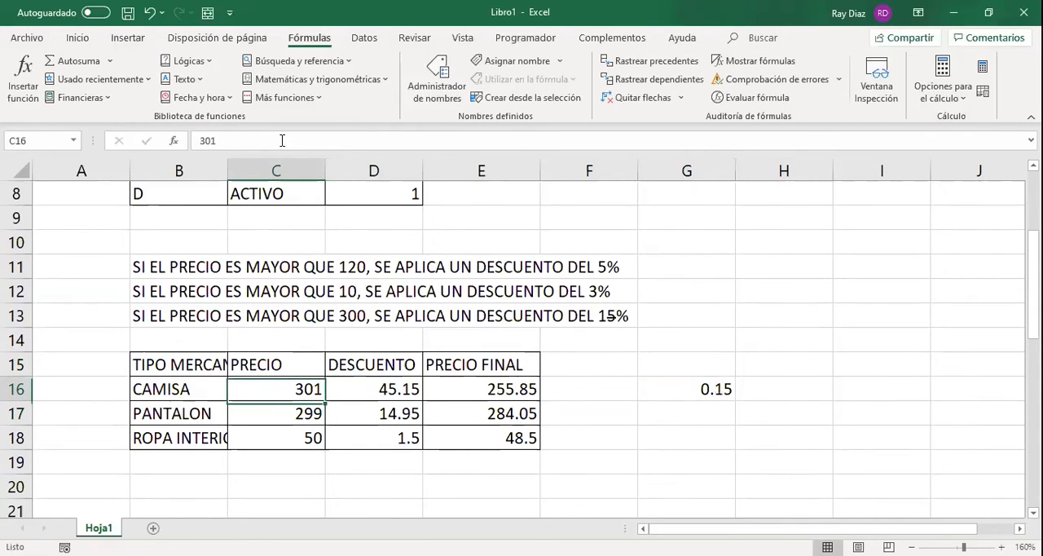
pyautogui.press('Right')
pyautogui.press('Right')
pyautogui.press('Left')
pyautogui.press('Left')
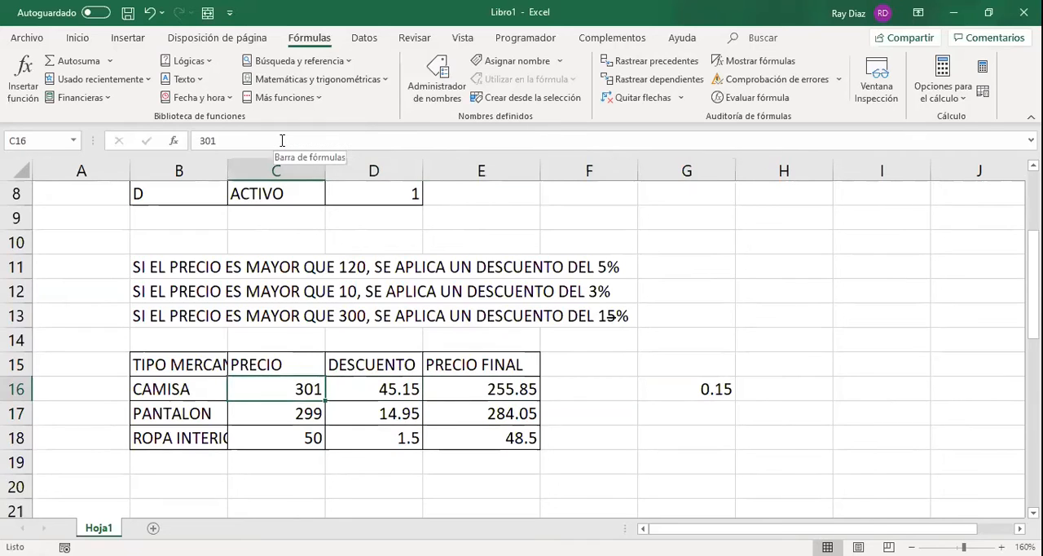
# Review the references and test order of the SI.CONJUNTO formula in D16, and copy it down to D18.
pyautogui.click(378, 383)
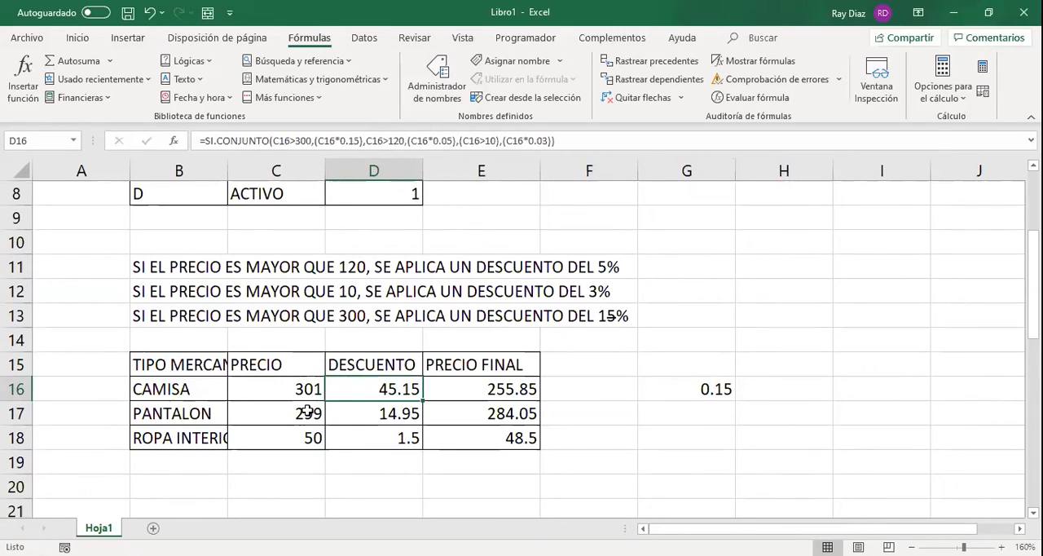
pyautogui.press('F2')
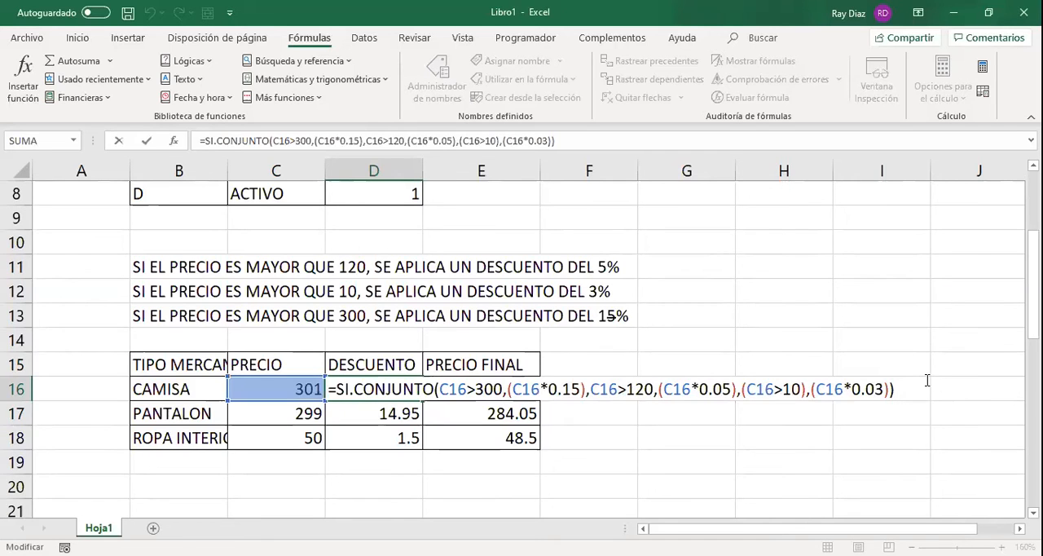
pyautogui.press('Return')
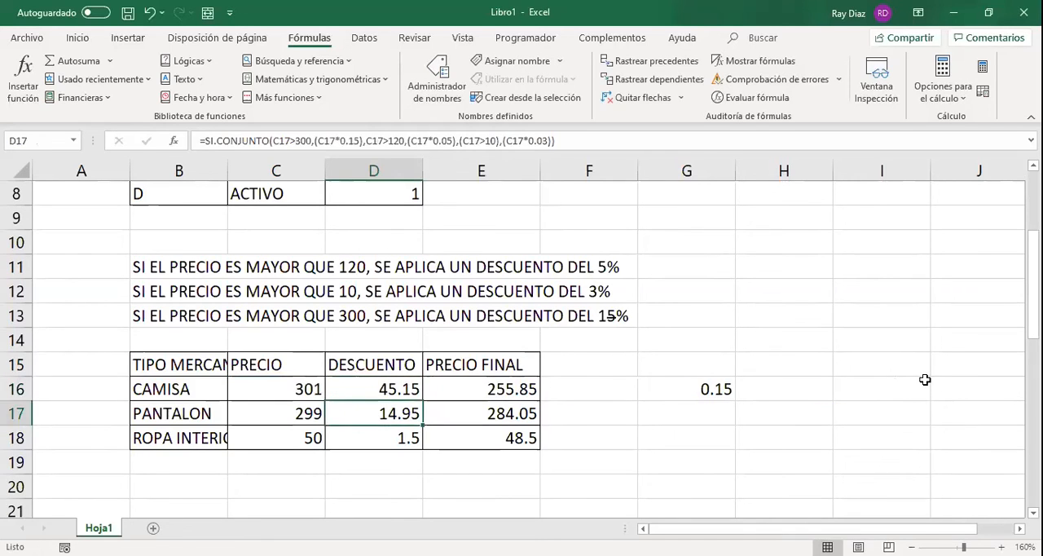
pyautogui.click(405, 389)
pyautogui.moveTo(423, 401); pyautogui.dragTo(425, 442)
# Copy the discount rate formula from G16 down to G18 and format the three rates as percentages.
pyautogui.click(717, 389)
pyautogui.moveTo(733, 401); pyautogui.dragTo(738, 423)
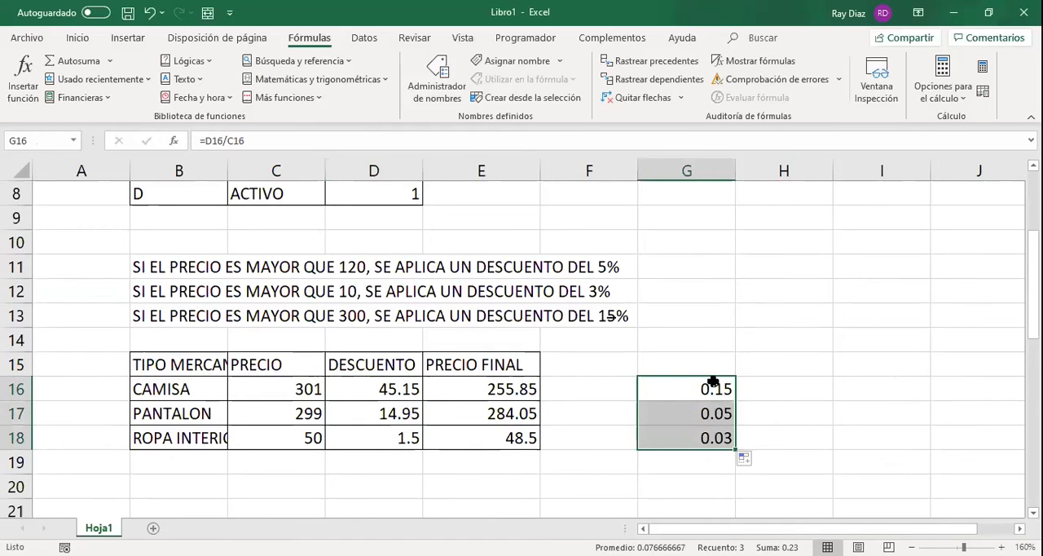
pyautogui.click(77, 38)
pyautogui.click(511, 93)
pyautogui.click(661, 389)
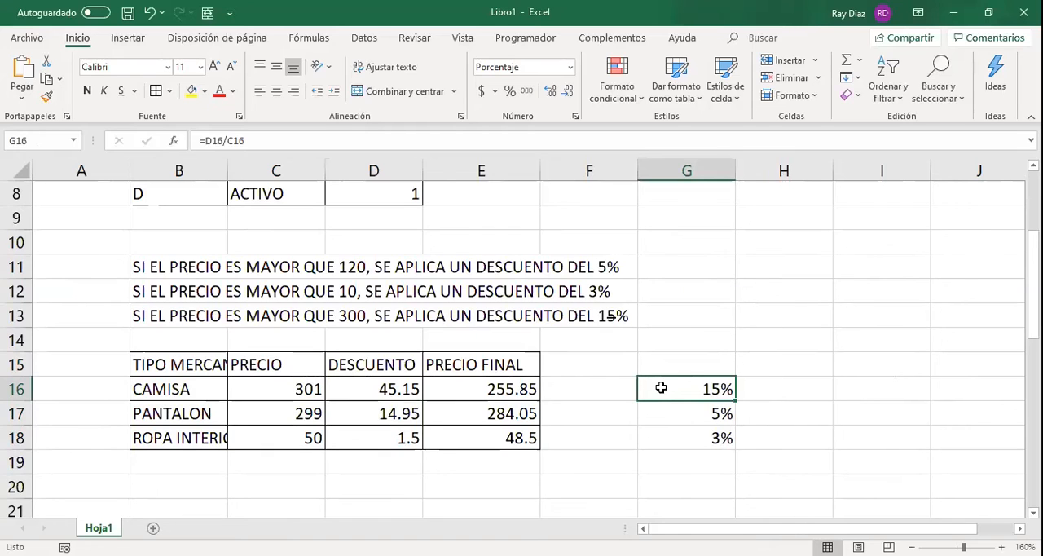
# Inspect the SI formula that flags ACTIVO status in D8 of the AUXILIAR column.
pyautogui.click(342, 191)
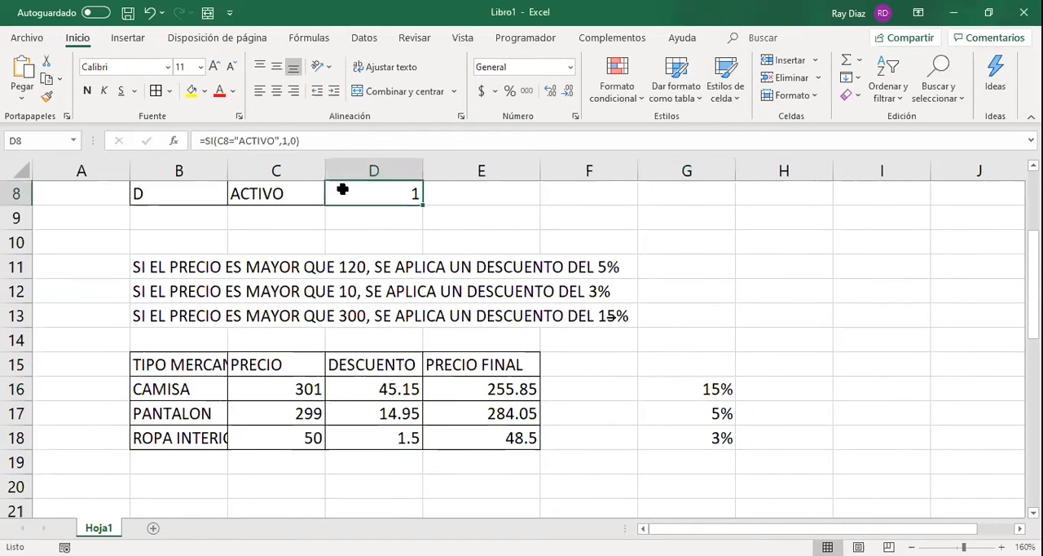
pyautogui.scroll(2, 343, 191)
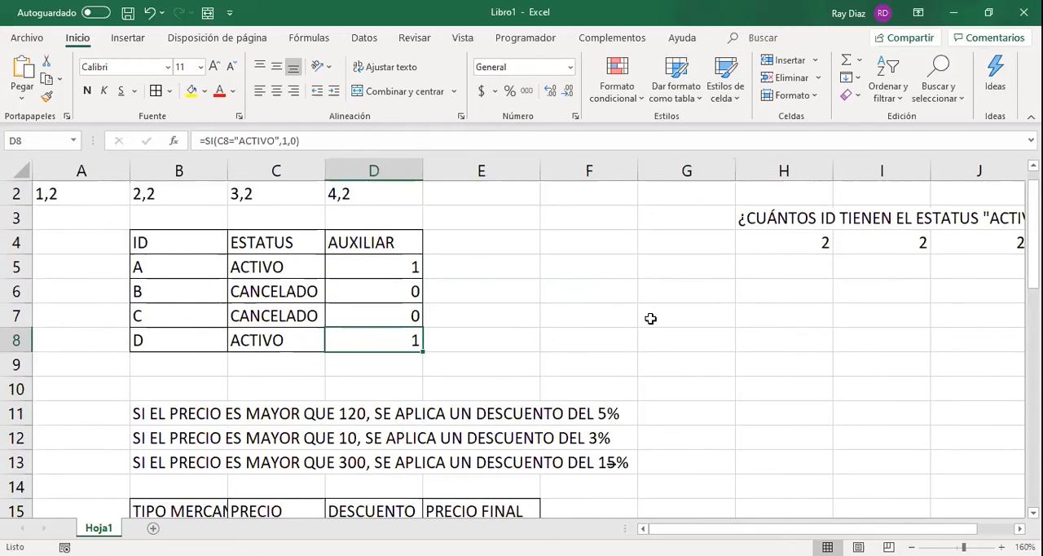
pyautogui.press('F2')
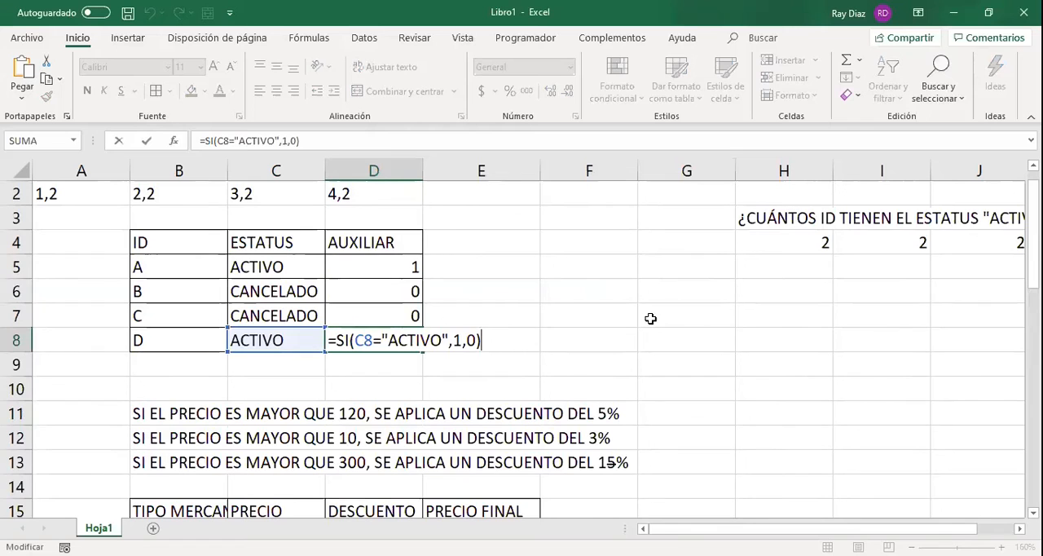
# Review the conditions and discount rates of the SI.CONJUNTO formula in D16 alongside the written discount rules.
pyautogui.click(651, 318)
pyautogui.scroll(-1, 650, 318)
pyautogui.scroll(-2, 421, 347)
pyautogui.click(383, 317)
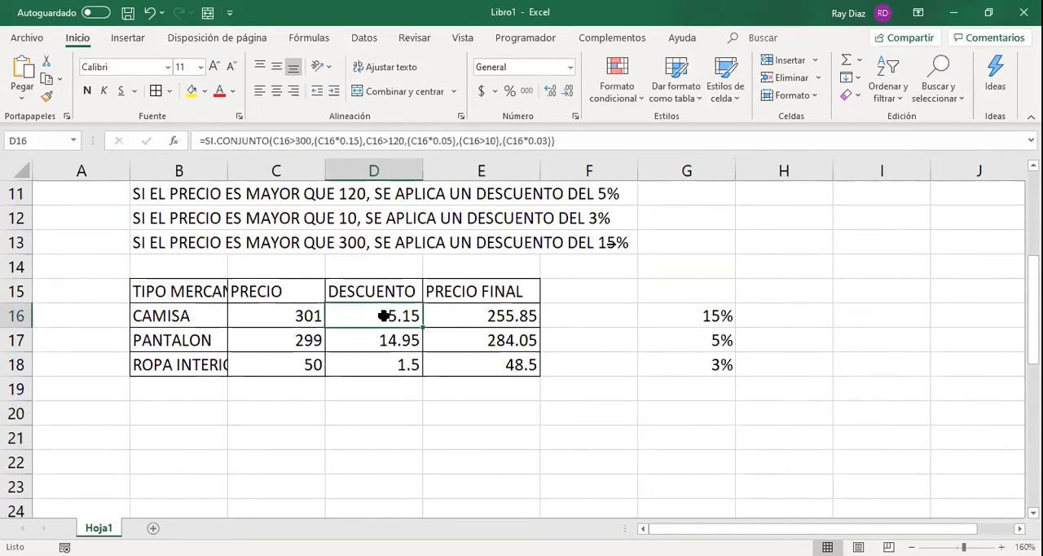
pyautogui.press('F2')
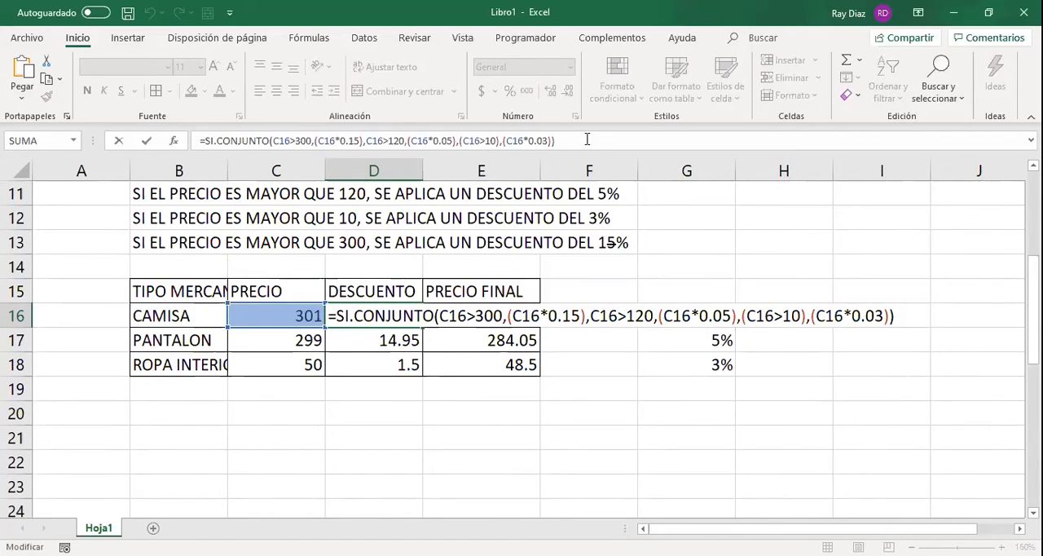
pyautogui.press('Return')
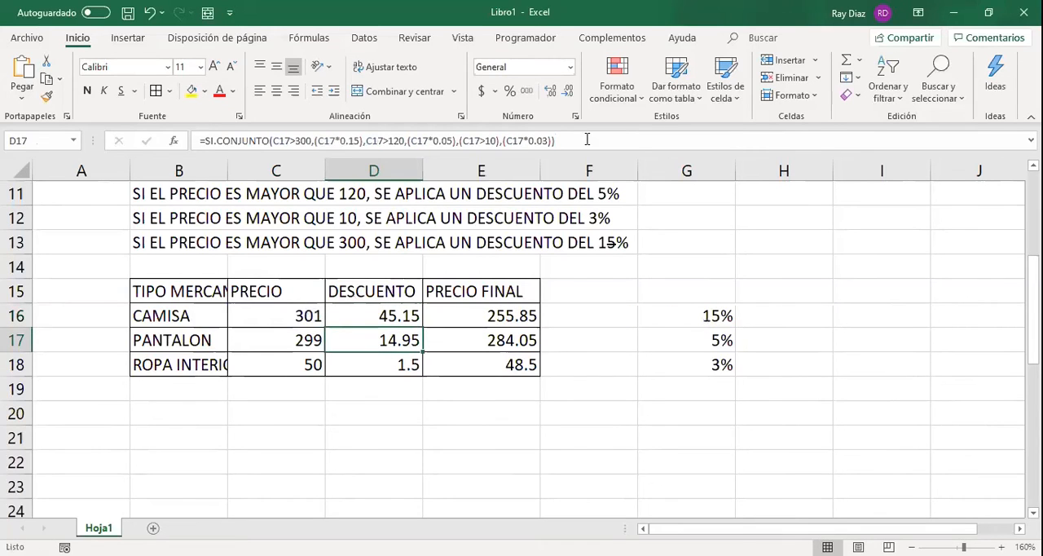
pyautogui.scroll(1, 479, 280)
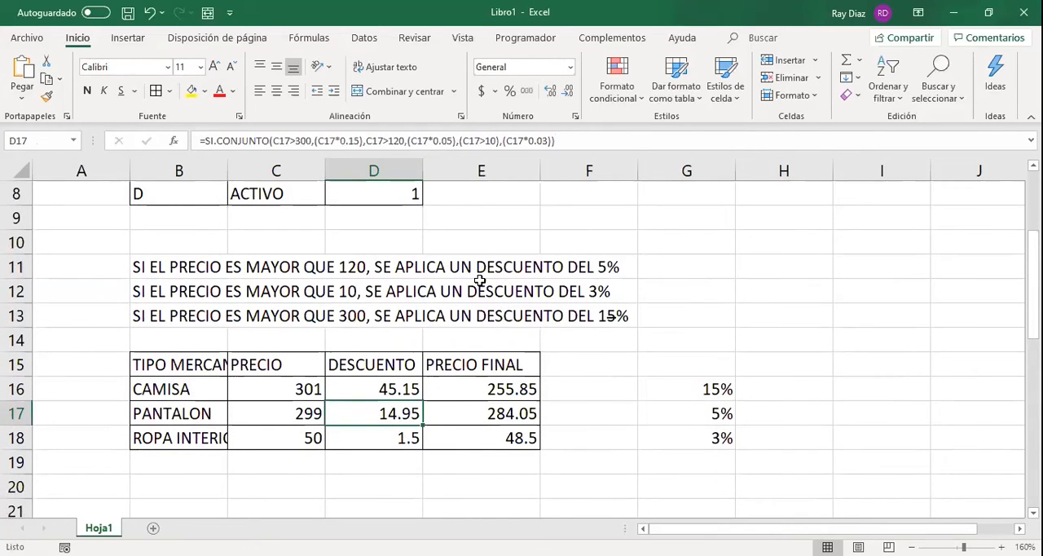
pyautogui.scroll(2, 480, 280)
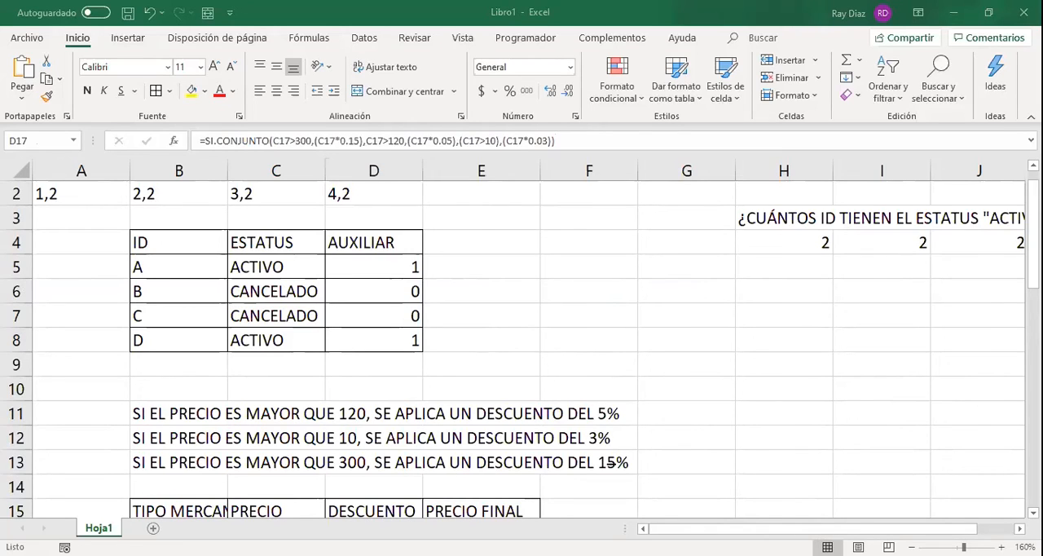
pyautogui.click(144, 143)
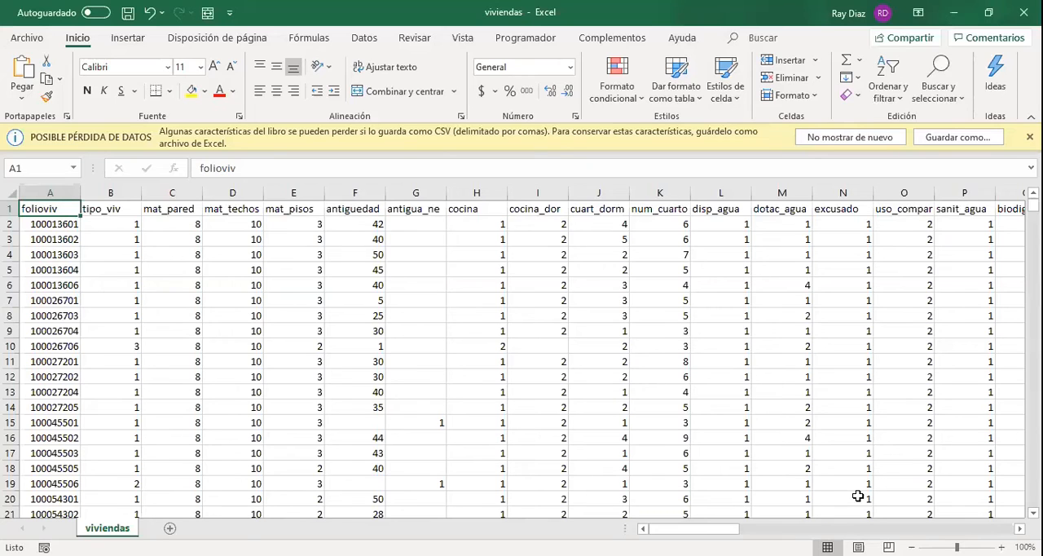
# Try adding F2 and E2 in cell G2 of the viviendas sheet with =+F2+E2, and clear the cell.
pyautogui.click(406, 223)
pyautogui.write('+')
pyautogui.press('Left')
pyautogui.write('+')
pyautogui.press('Left')
pyautogui.press('Left')
pyautogui.hotkey('ctrl', 'Return')
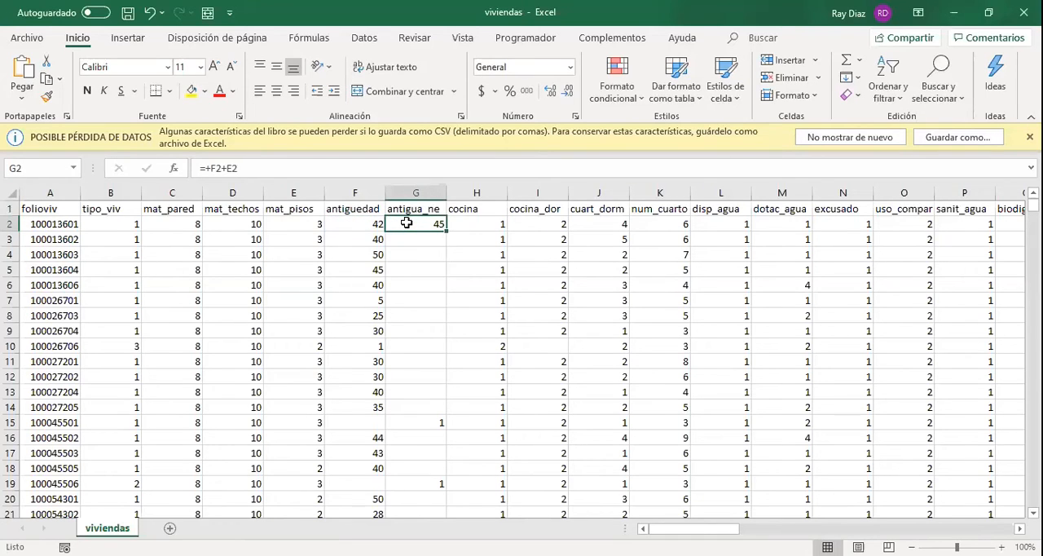
pyautogui.press('Delete')
# Start saving the viviendas file under a new name in the Zoom folder of Documents, with the type Libro de Excel.
pyautogui.click(25, 38)
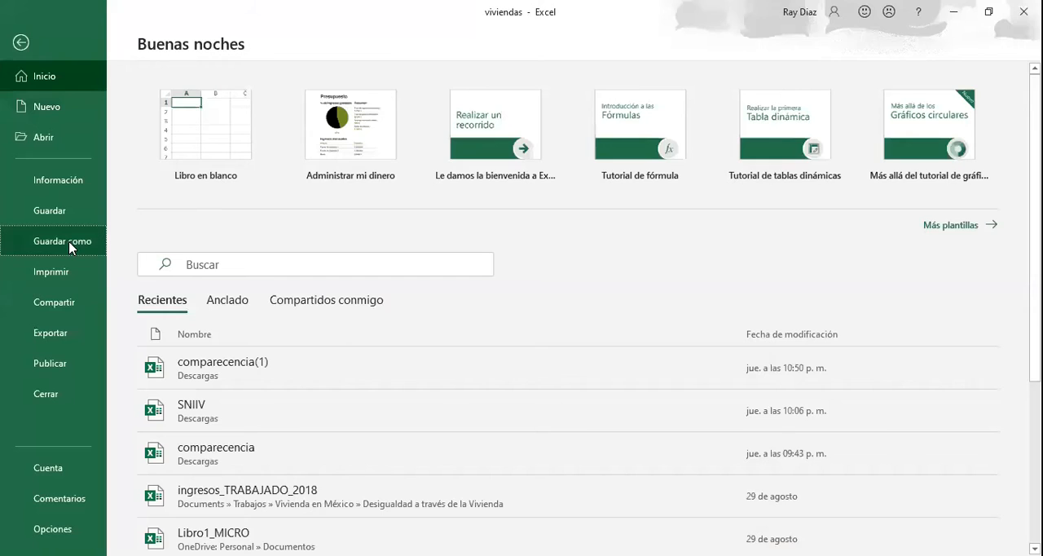
pyautogui.click(70, 248)
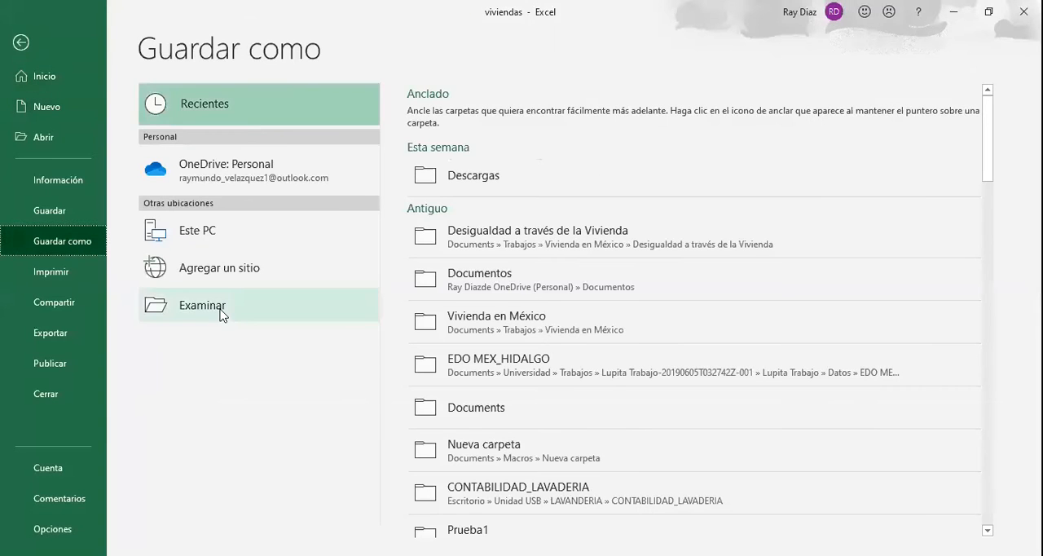
pyautogui.click(220, 314)
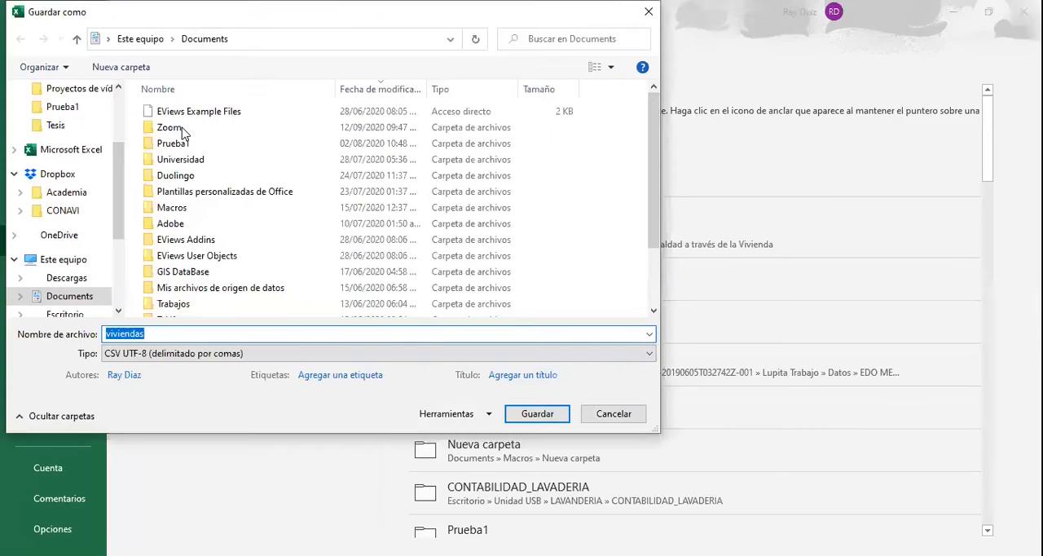
pyautogui.click(181, 128)
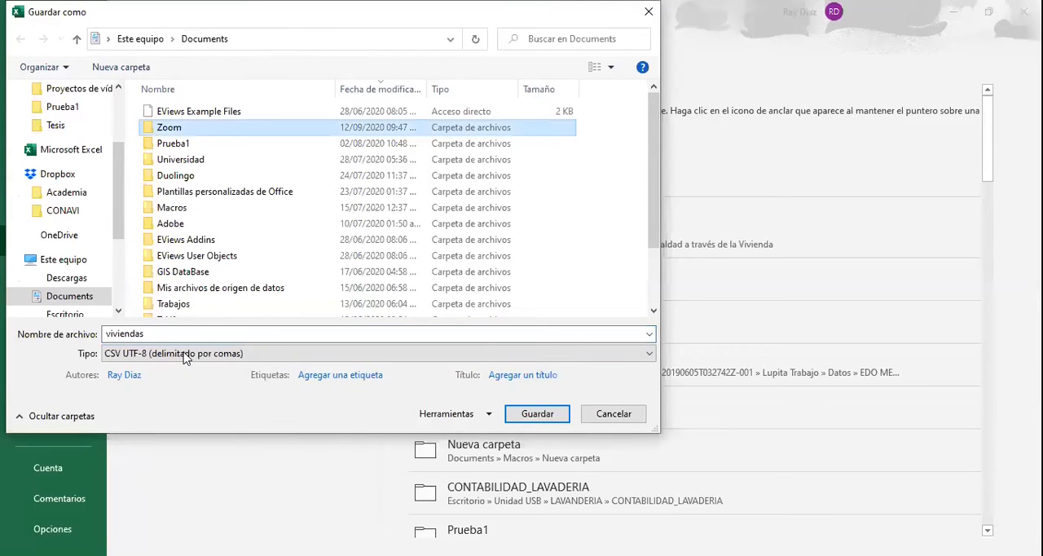
pyautogui.click(182, 353)
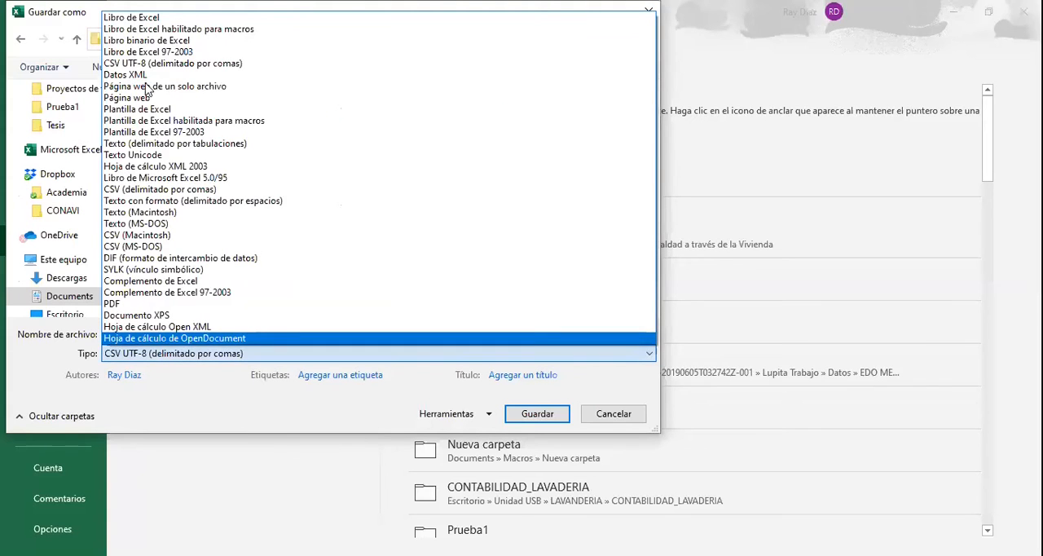
pyautogui.click(146, 17)
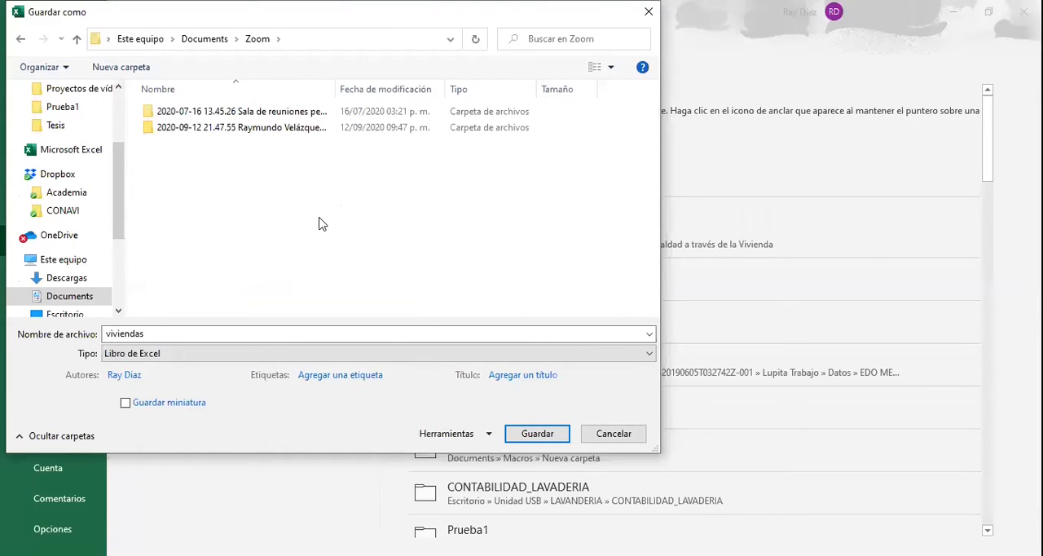
# Create a folder named Excel inside the Zoom folder.
pyautogui.press('Return')
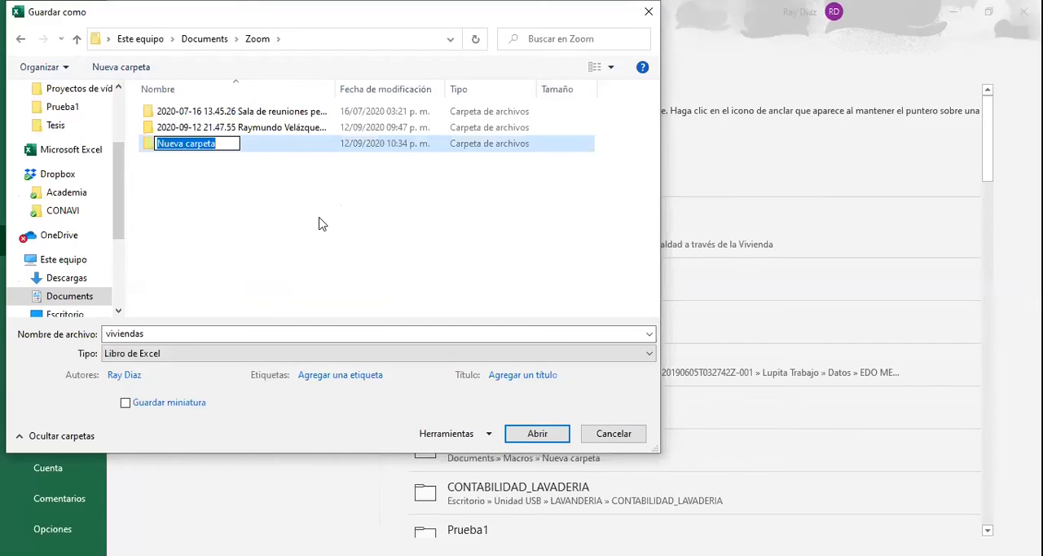
pyautogui.write('Ex')
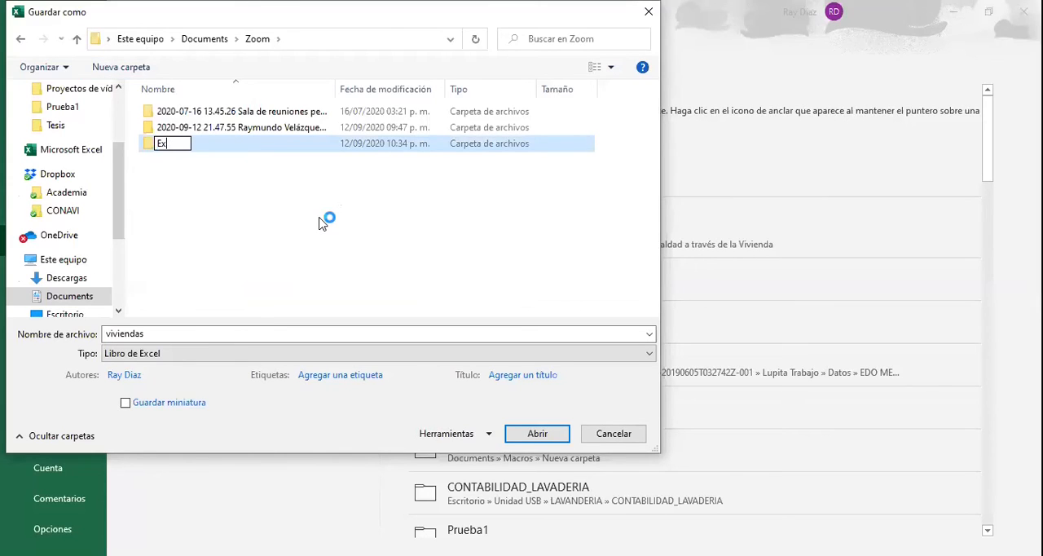
pyautogui.write('cel 1')
pyautogui.press('BackSpace')
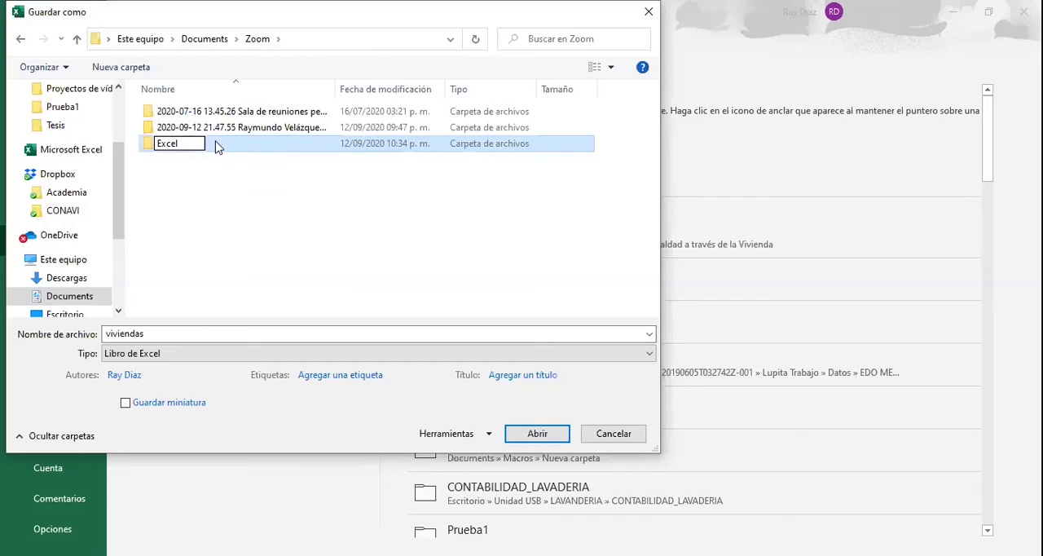
# Save the workbook in the Excel folder as 1_ENIGH_VIVIENDAS.
pyautogui.click(159, 336)
pyautogui.doubleClick(159, 335)
pyautogui.write('1')
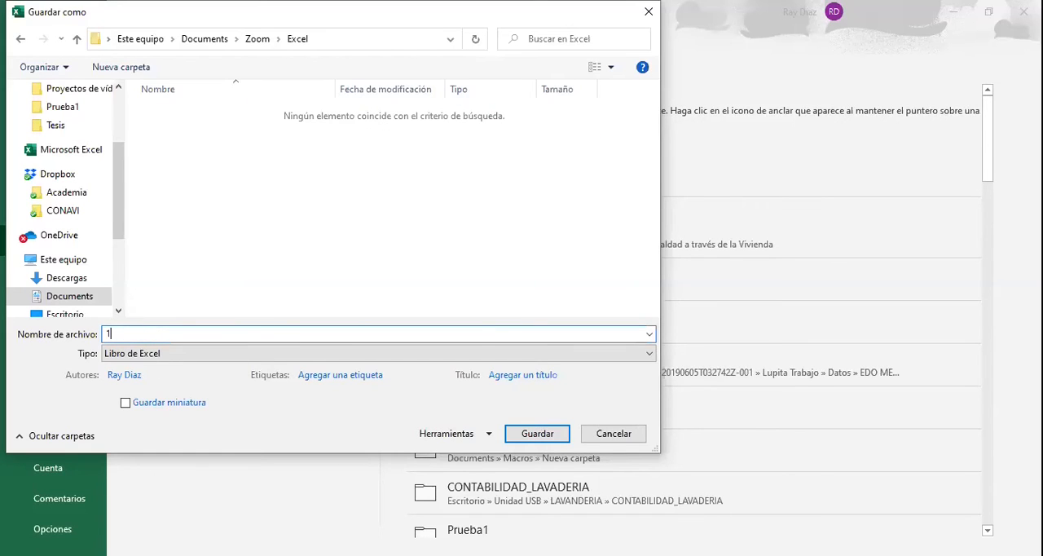
pyautogui.write('_ENIGH_VIVIENDAS')
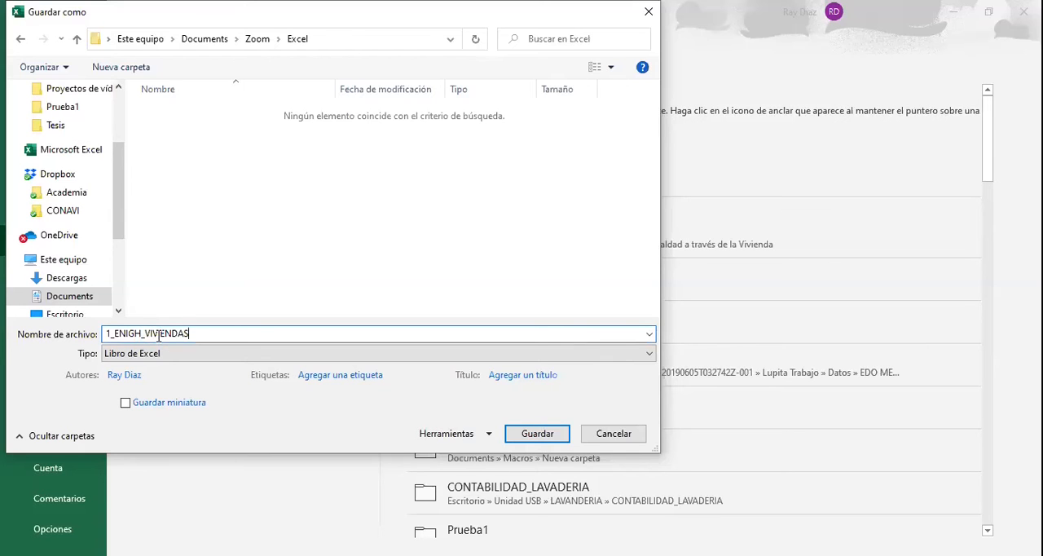
pyautogui.press('Return')
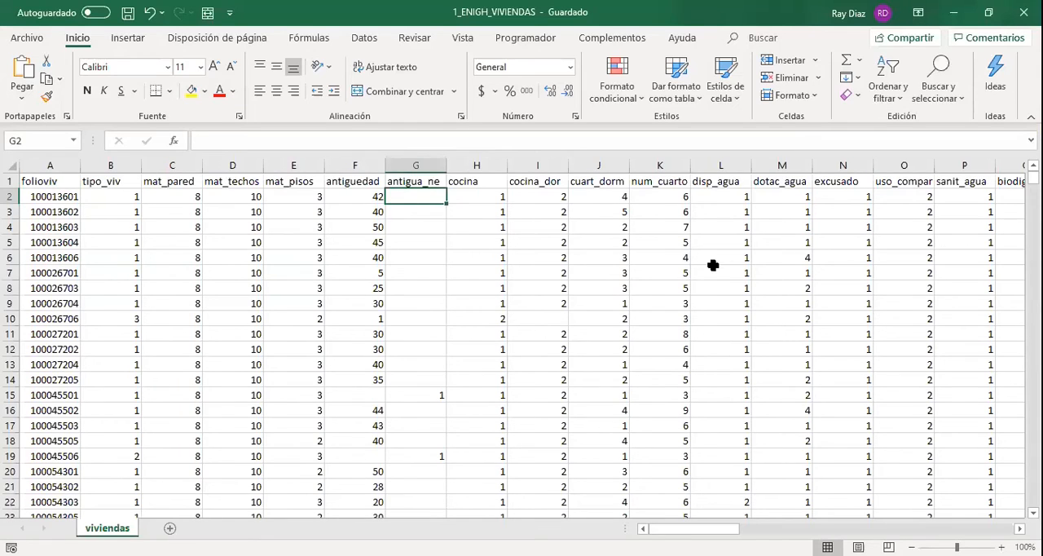
# Look through the variable headers in row 1 of the viviendas sheet, from folioviv to cocina_dor, and return to tipo_viv.
pyautogui.hotkey('ctrl', 'Home')
pyautogui.press('Right')
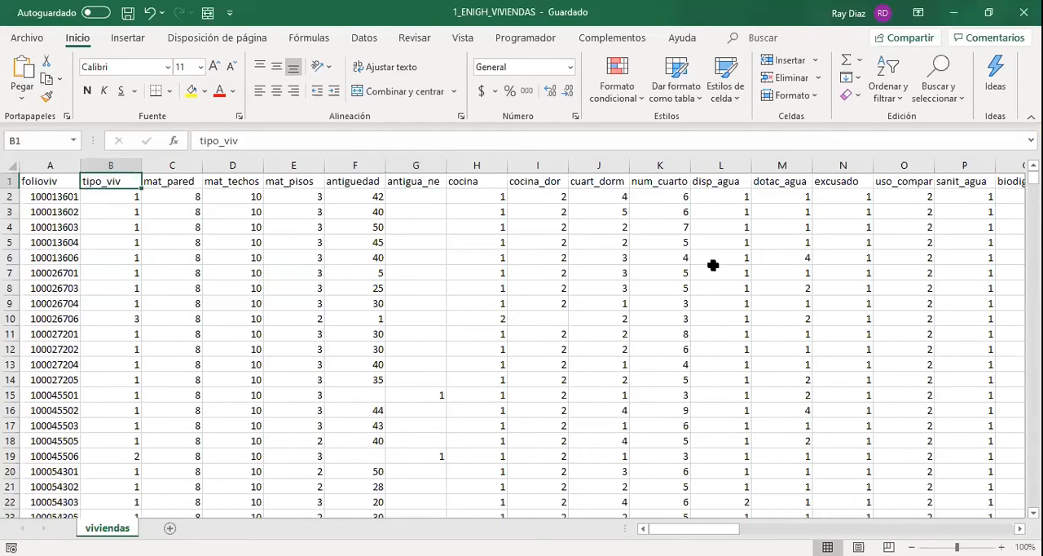
pyautogui.press('Right')
pyautogui.press('Right')
pyautogui.press('Right')
pyautogui.press('Right')
pyautogui.press('Right')
pyautogui.press('Right')
pyautogui.press('Right')
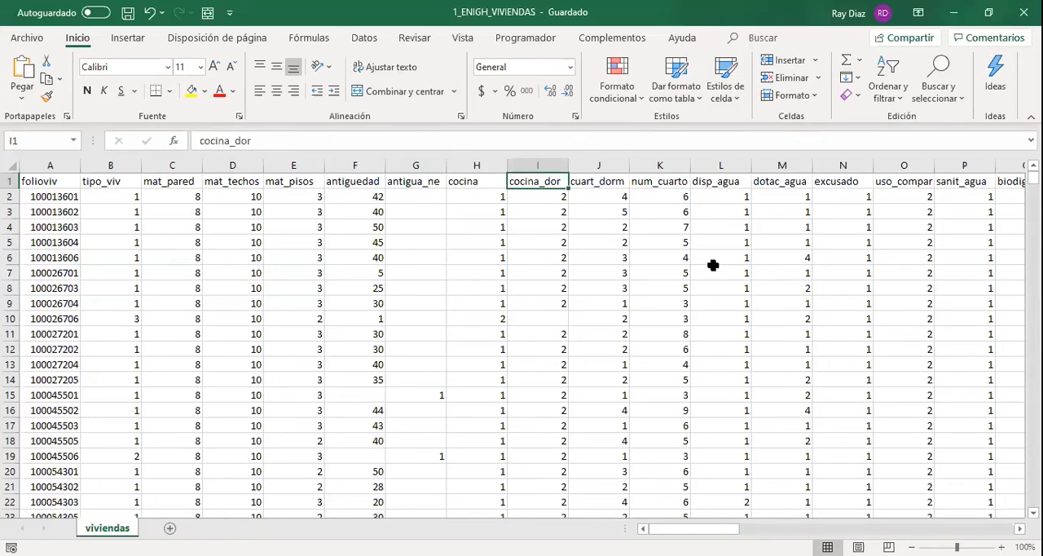
pyautogui.hotkey('ctrl', 'Home')
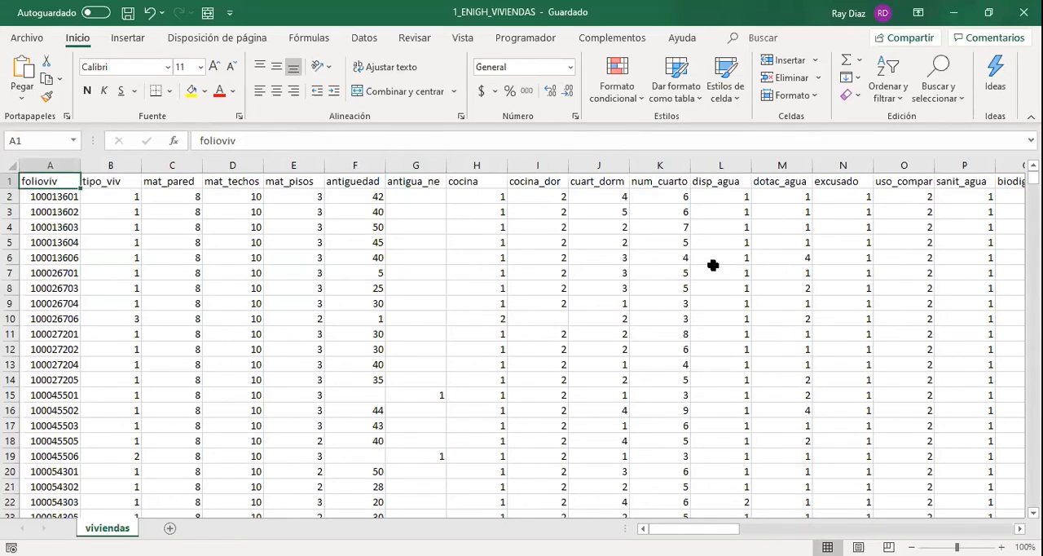
pyautogui.press('Right')
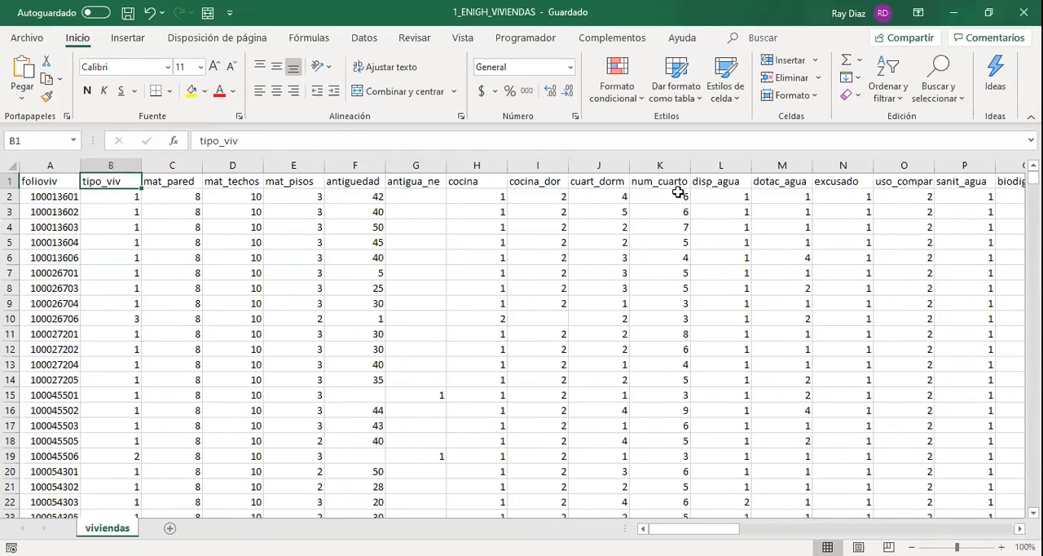
# Switch to the ENIGH 2018 questionnaire PDF in the browser and read the answer codes of question 1, Esta vivienda es.
pyautogui.hotkey('alt', 'Tab')
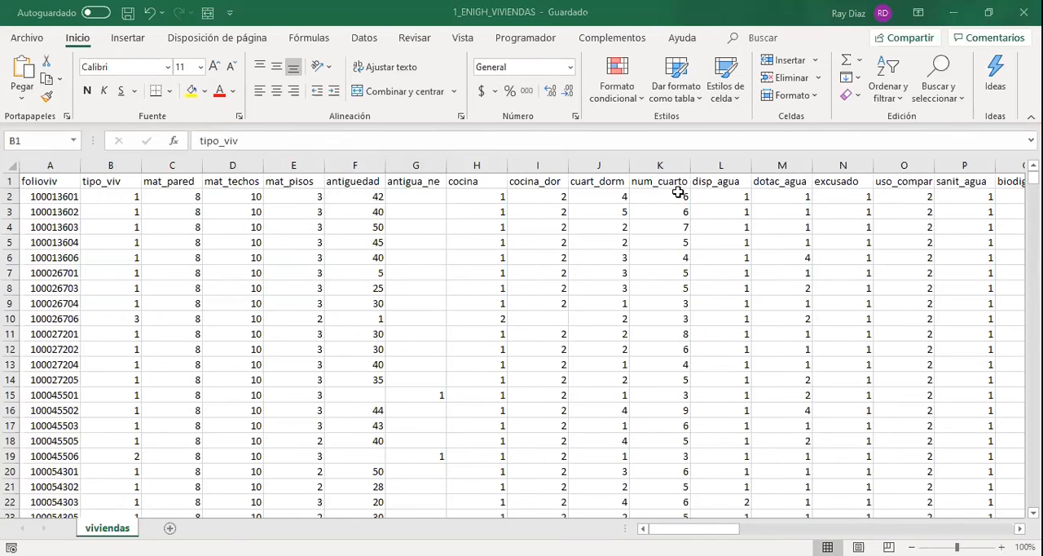
pyautogui.hotkey('alt', 'Tab')
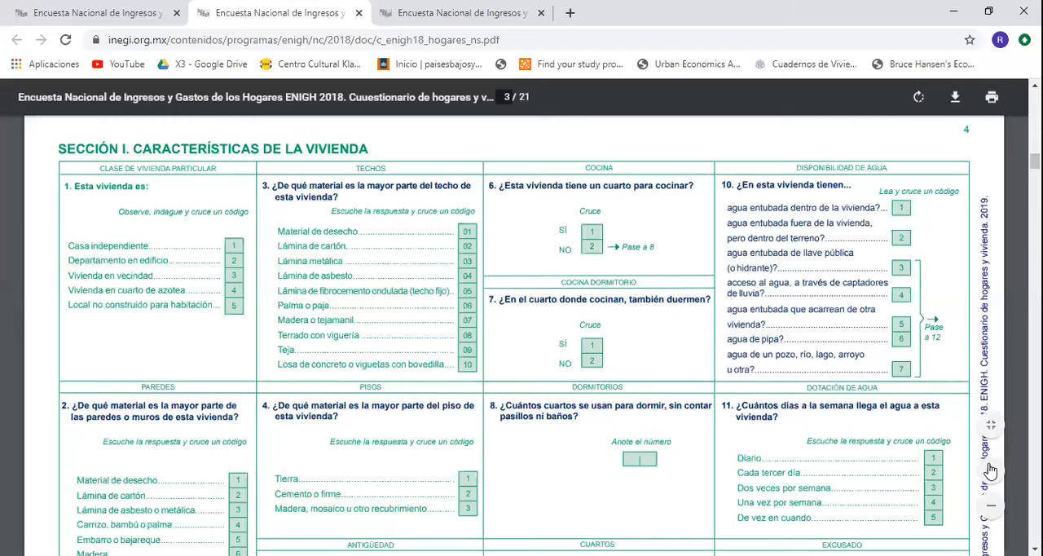
pyautogui.keyDown('ctrl'); pyautogui.scroll(3, 554, 322); pyautogui.keyUp('ctrl')
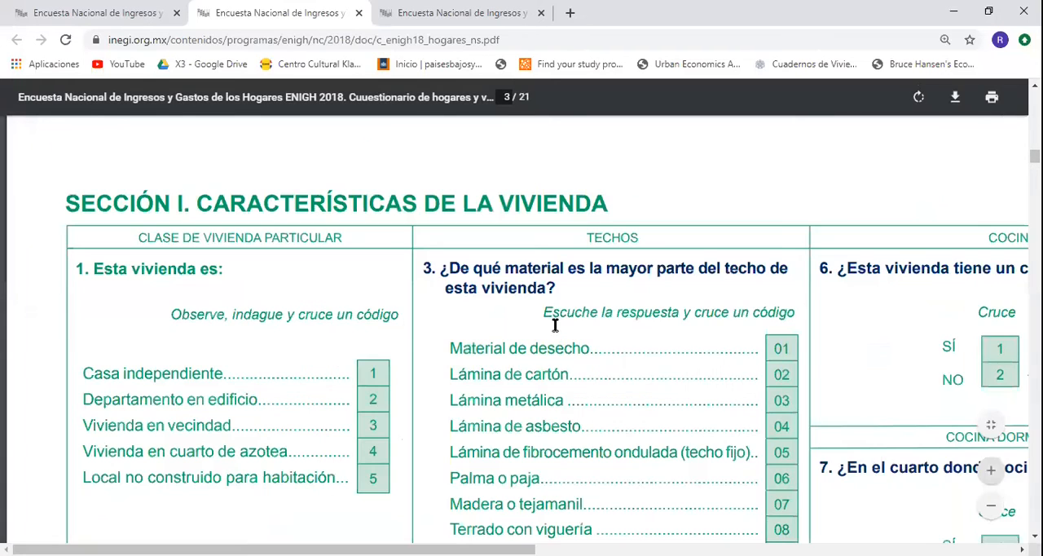
pyautogui.keyDown('ctrl'); pyautogui.scroll(1, 544, 308); pyautogui.keyUp('ctrl')
pyautogui.scroll(-1, 545, 306)
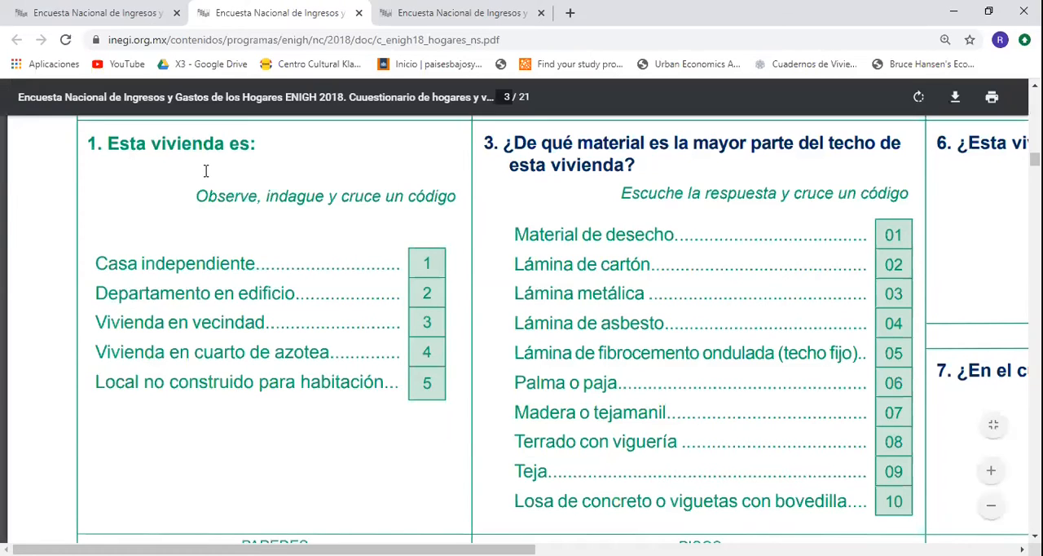
pyautogui.moveTo(91, 144); pyautogui.dragTo(458, 367)
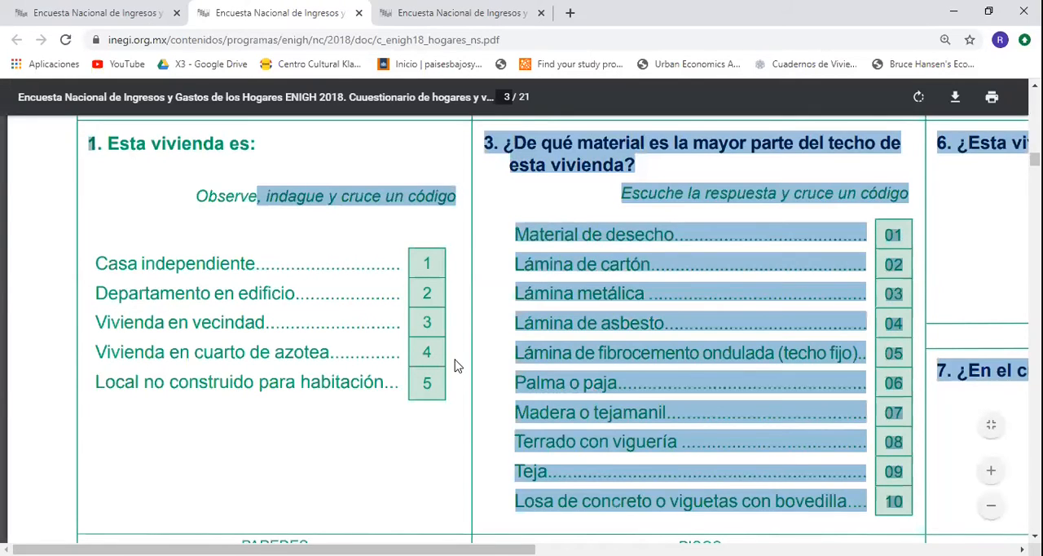
pyautogui.click(456, 367)
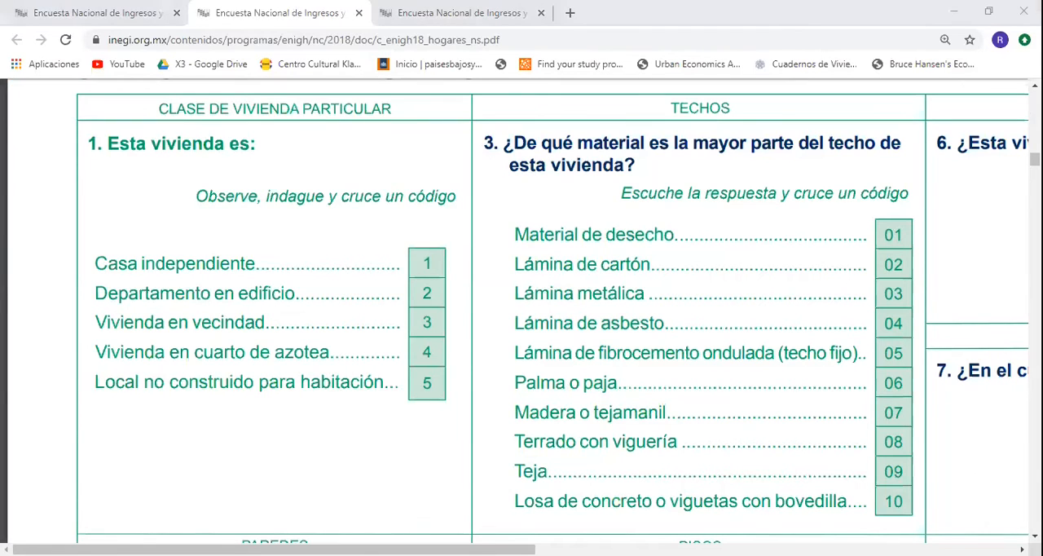
# Return to the 1_ENIGH_VIVIENDAS workbook in Excel and review the dwelling type codes and descriptions listed in Hoja1.
pyautogui.hotkey('alt', 'Tab')
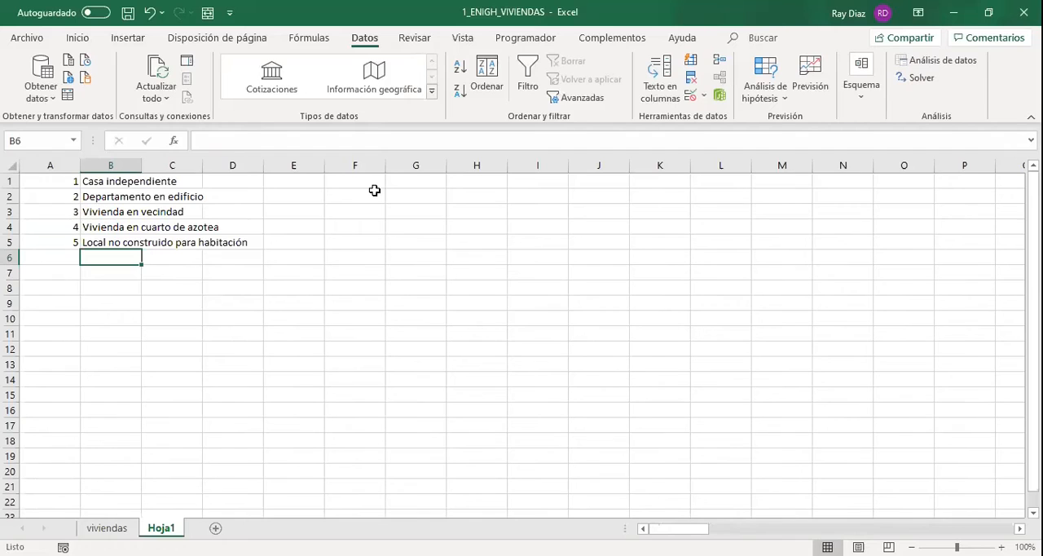
pyautogui.click(65, 181)
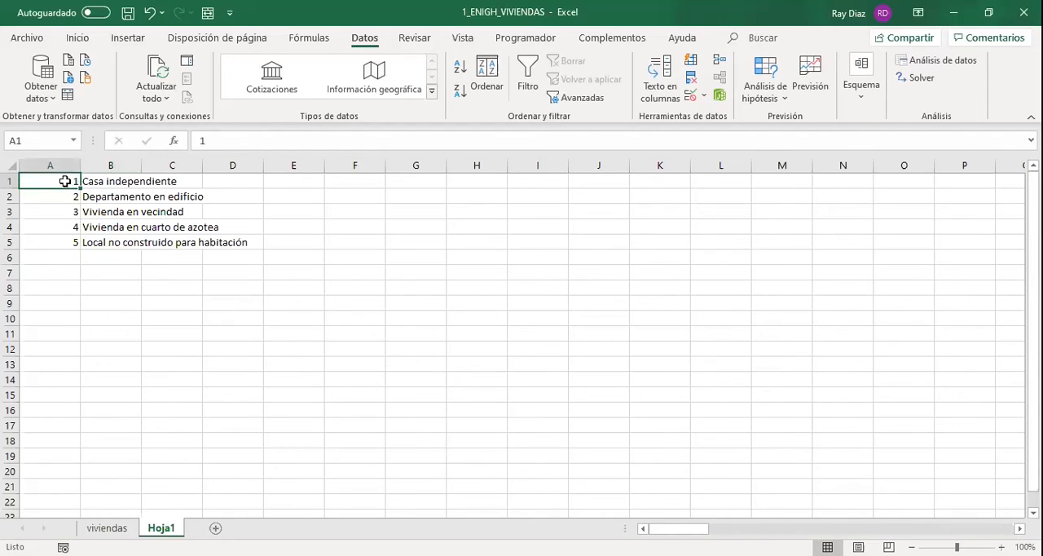
pyautogui.press('Right')
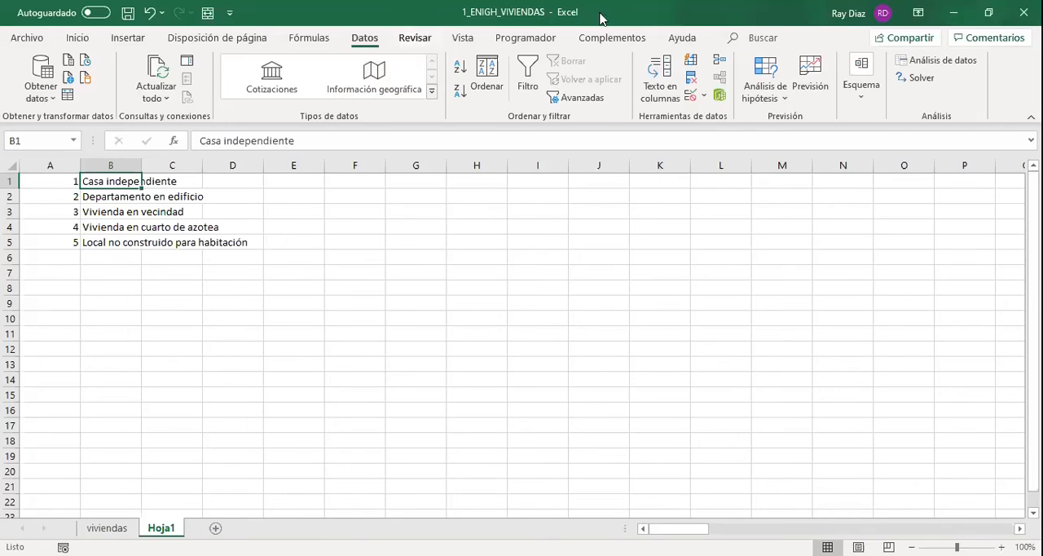
# Open a new window of the workbook and show the viviendas sheet at cell A1.
pyautogui.click(461, 38)
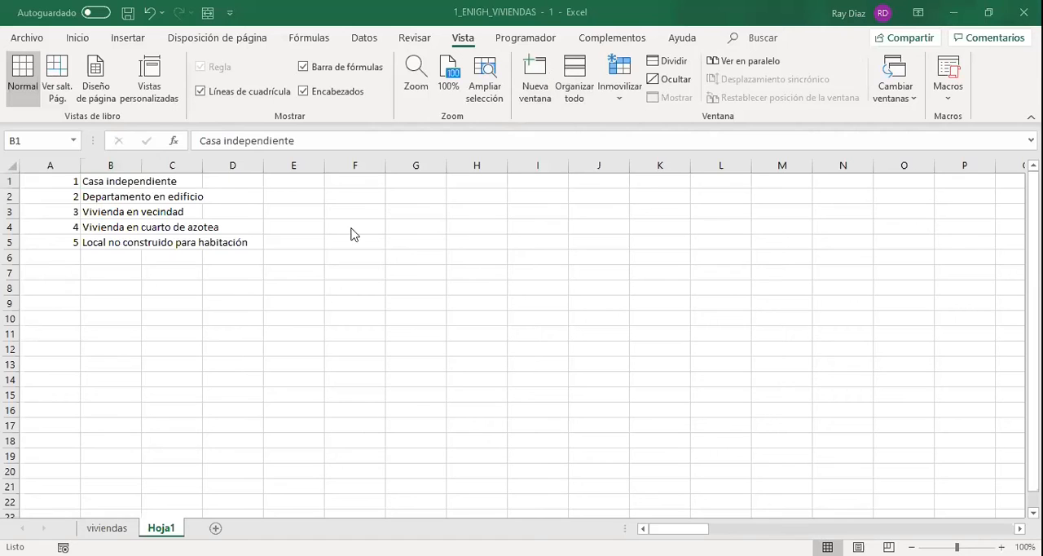
pyautogui.click(107, 528)
pyautogui.click(244, 323)
pyautogui.hotkey('ctrl', 'Home')
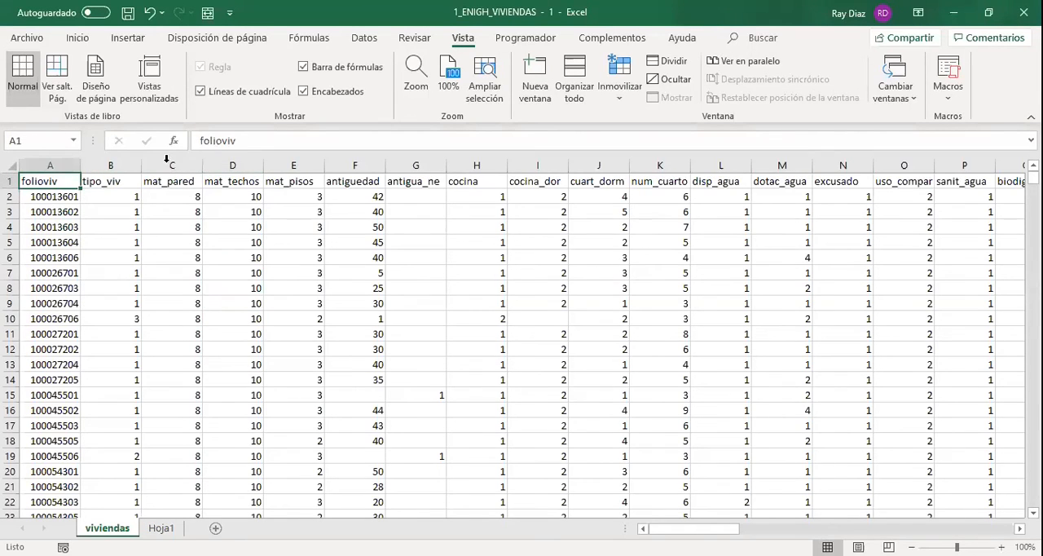
# Insert an empty column before the mat_pared column in the viviendas sheet.
pyautogui.click(168, 160)
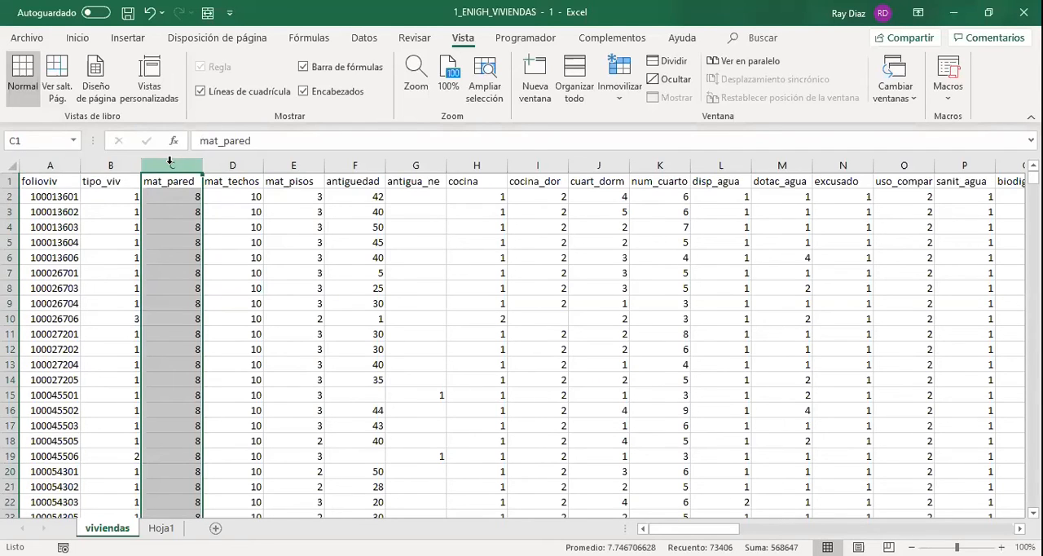
pyautogui.click(155, 212)
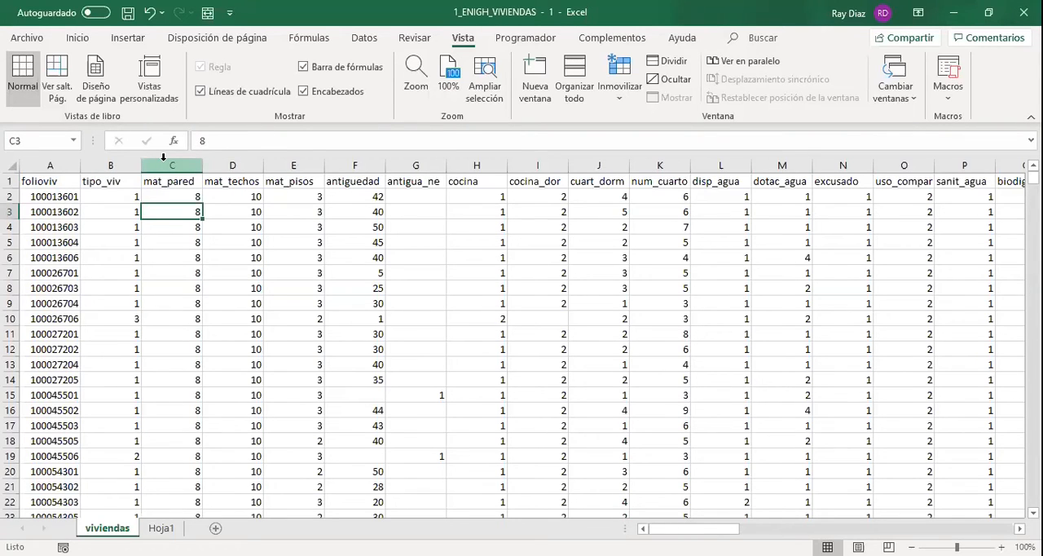
pyautogui.click(164, 158)
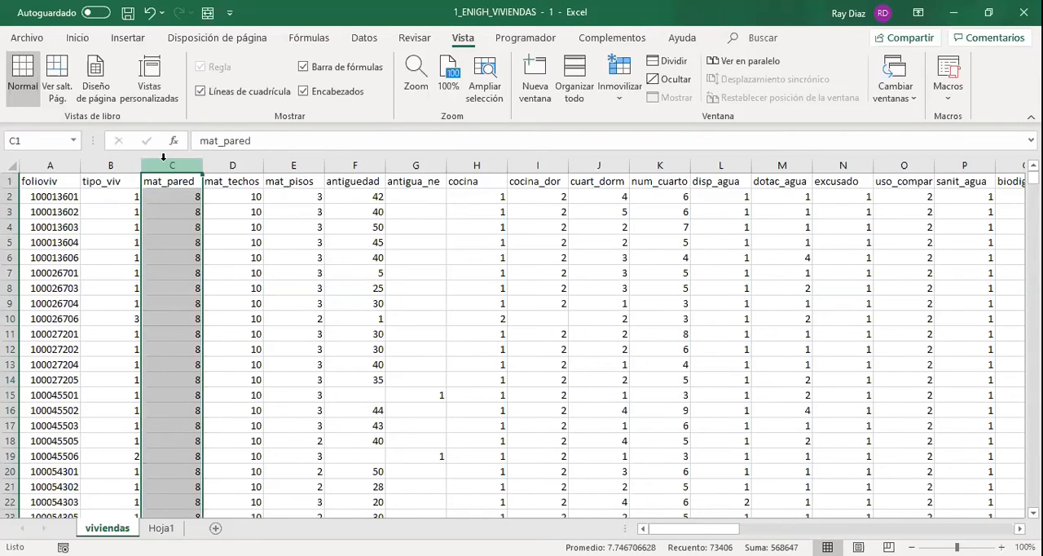
pyautogui.rightClick(265, 397)
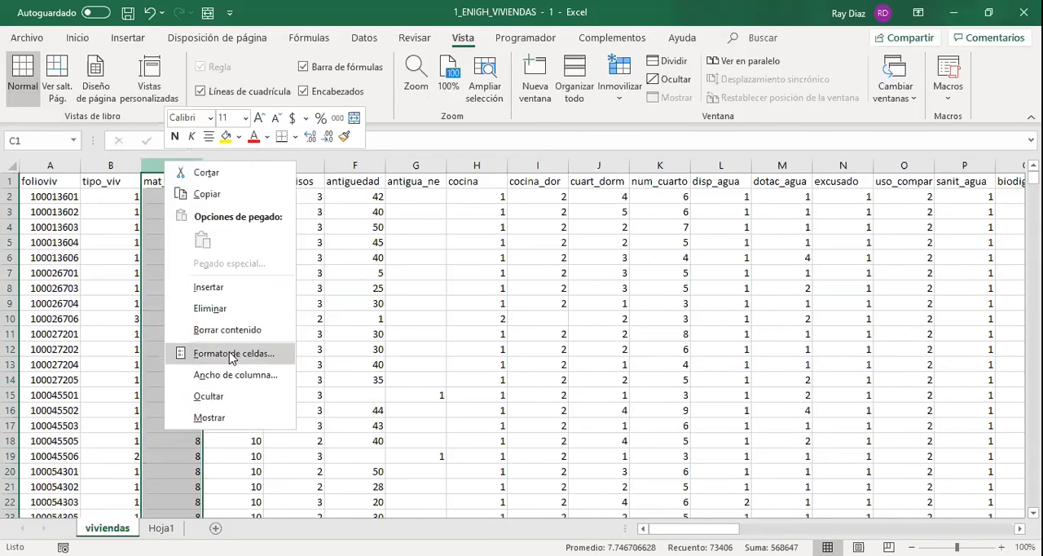
pyautogui.click(211, 295)
pyautogui.hotkey('ctrl', 'z')
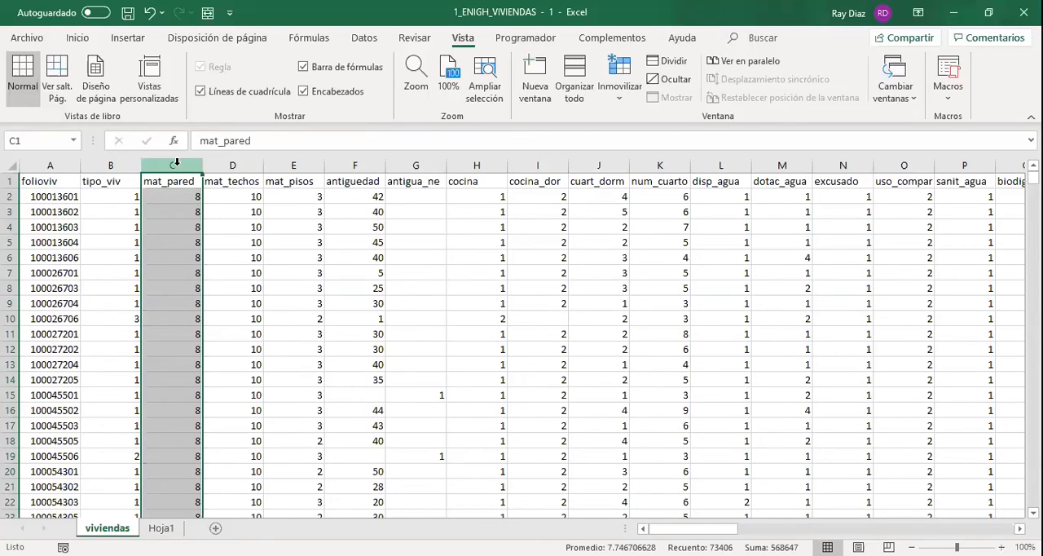
pyautogui.hotkey('ctrl', '+')
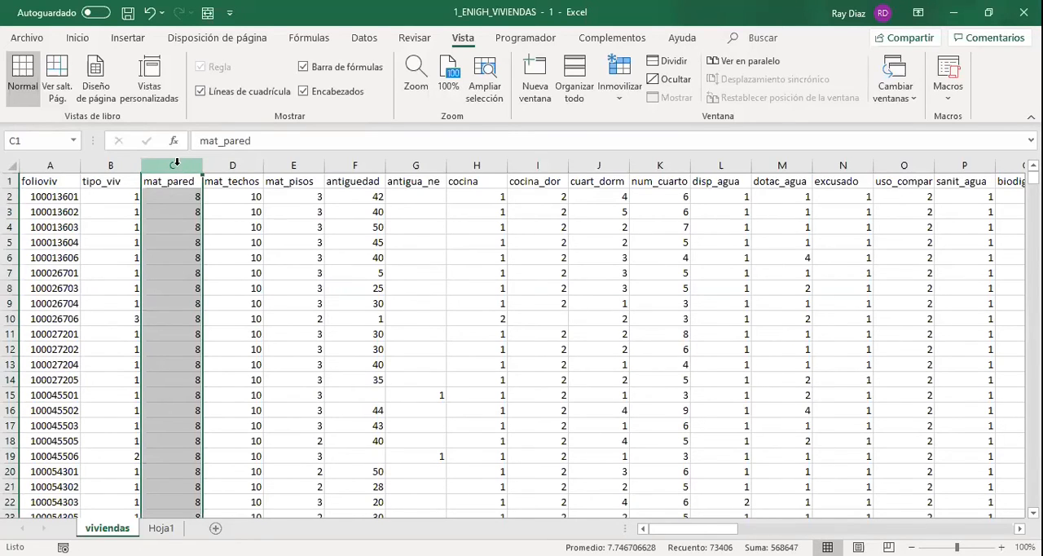
# Start a SI.CONJUNTO formula in C2 whose first test is B2=Hoja1!$A$1, with the Hoja1 reference absolute.
pyautogui.click(184, 196)
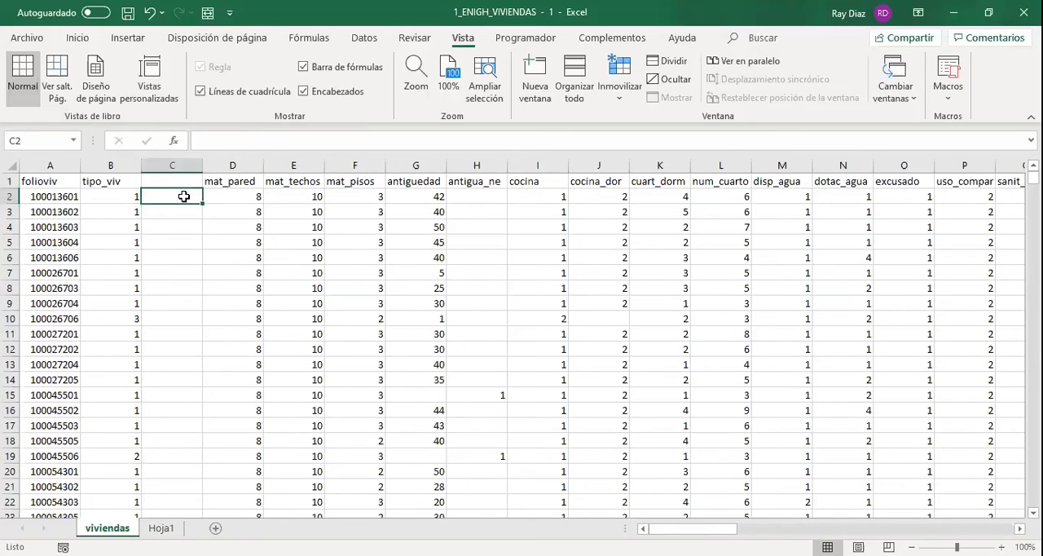
pyautogui.write('=')
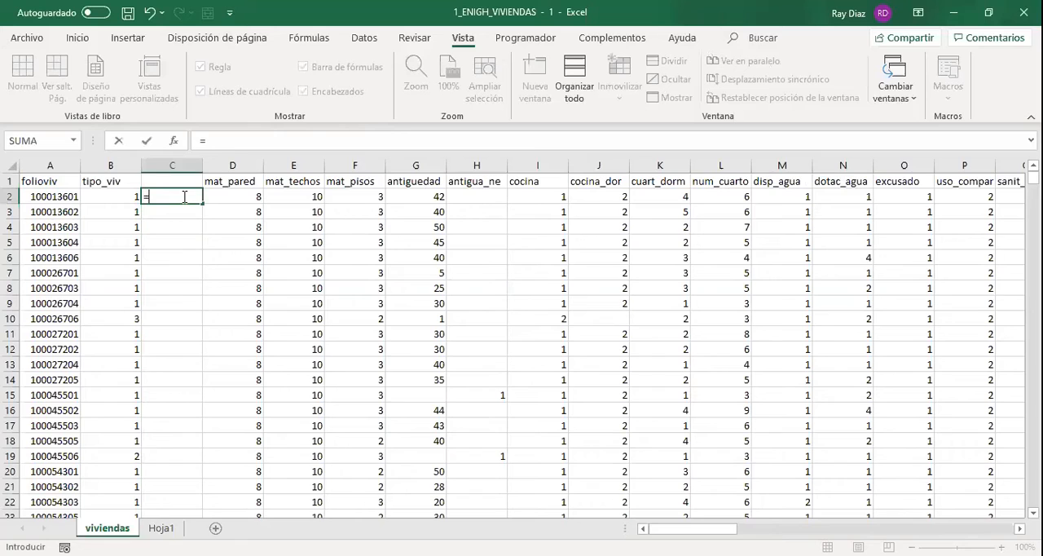
pyautogui.write('SI.CONJUNTO')
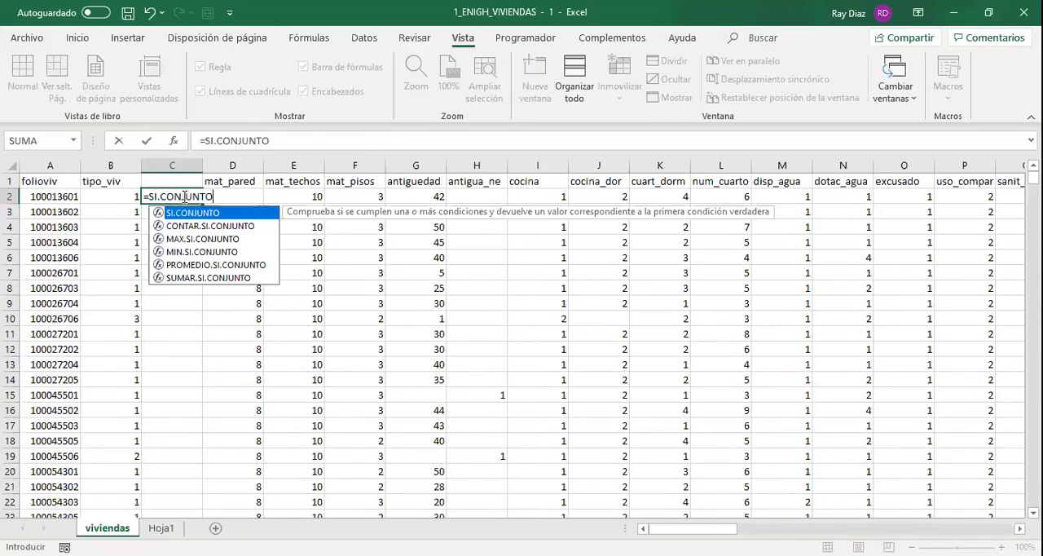
pyautogui.write('(')
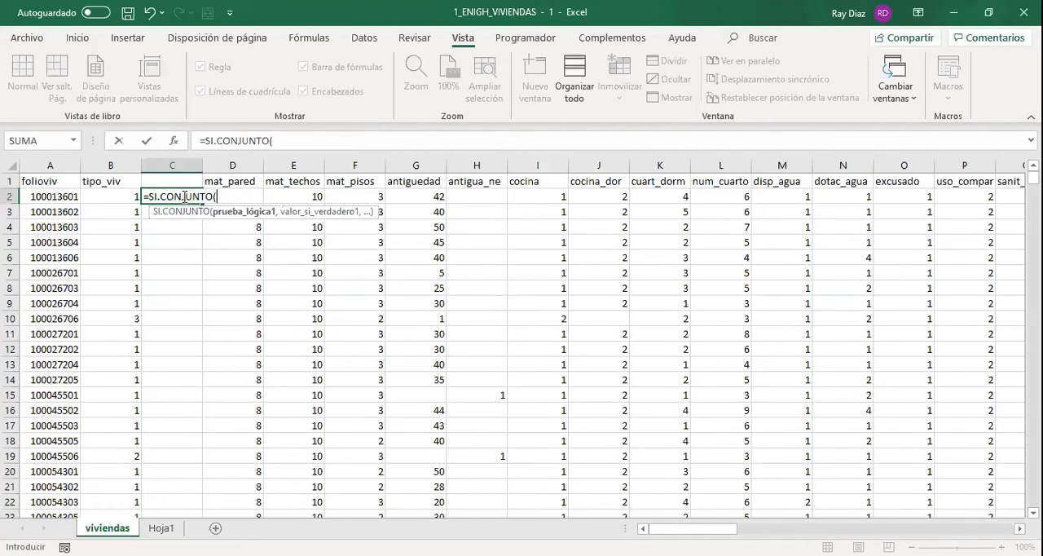
pyautogui.press('Left')
pyautogui.press('Left')
pyautogui.press('Right')
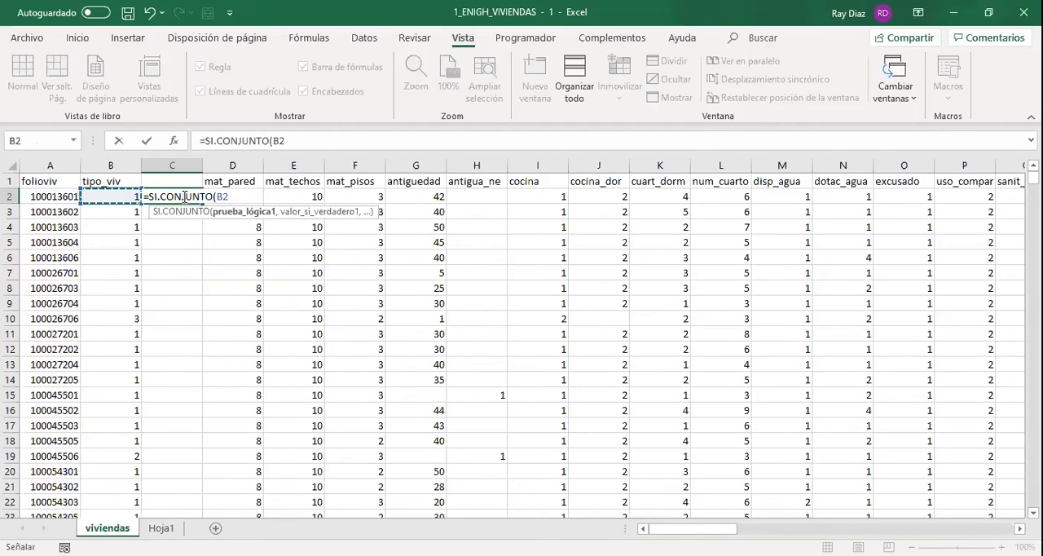
pyautogui.write('=')
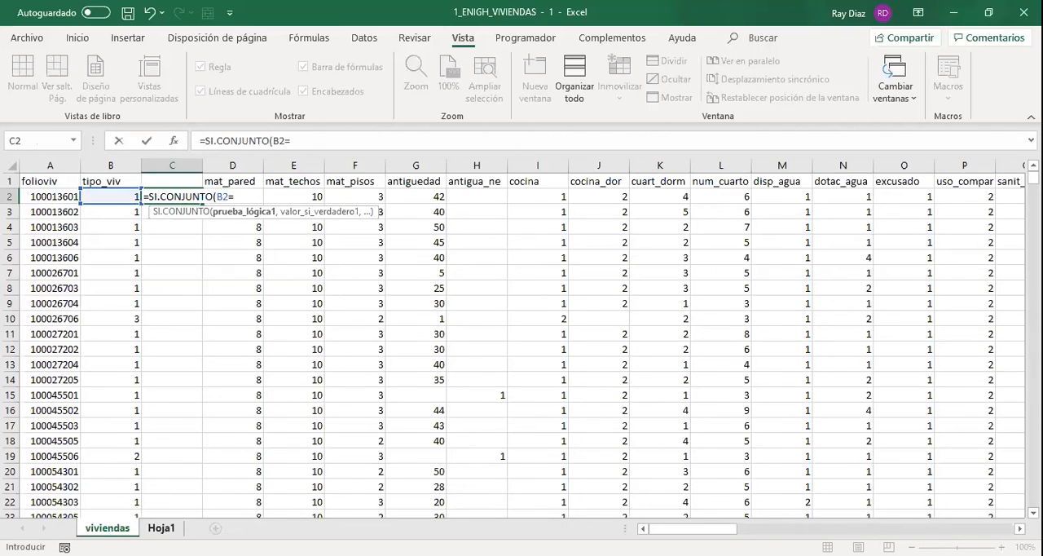
pyautogui.hotkey('ctrl', 'pagedown')
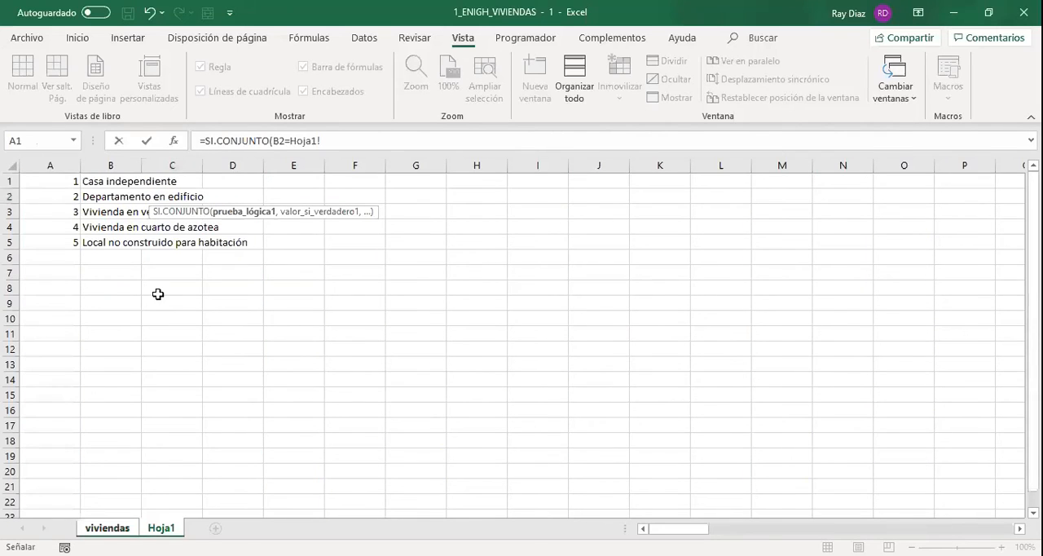
pyautogui.click(73, 181)
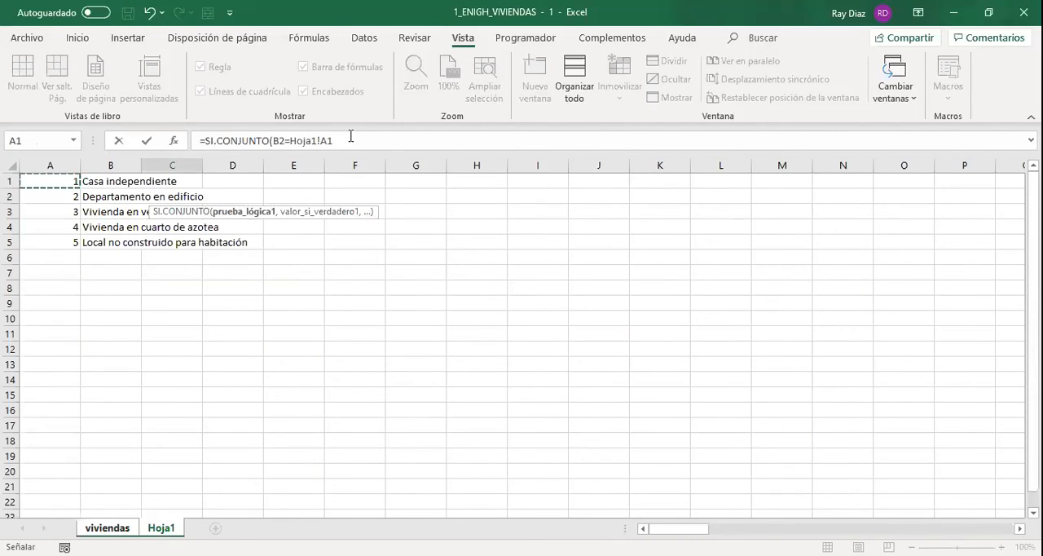
pyautogui.click(344, 144)
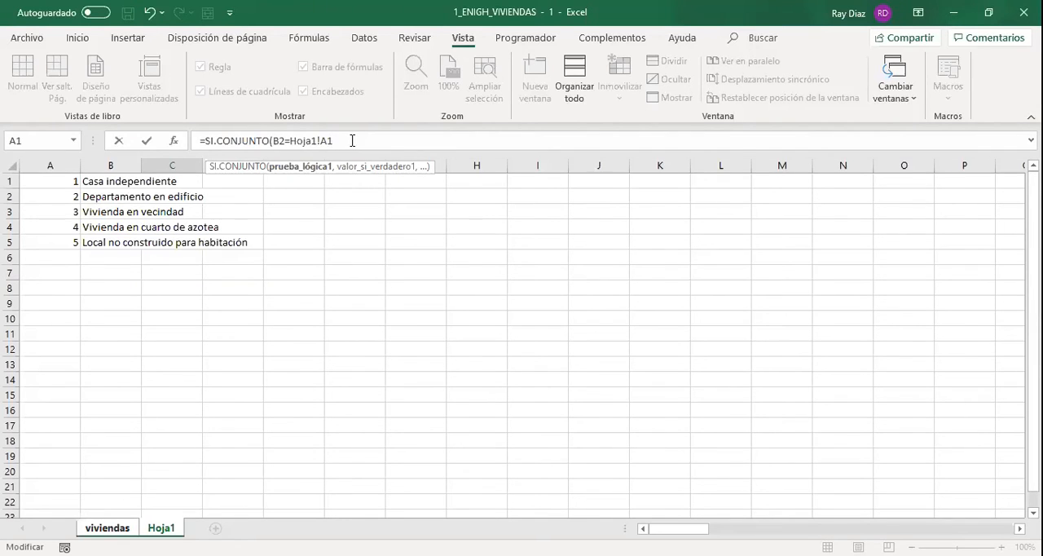
pyautogui.press('F4')
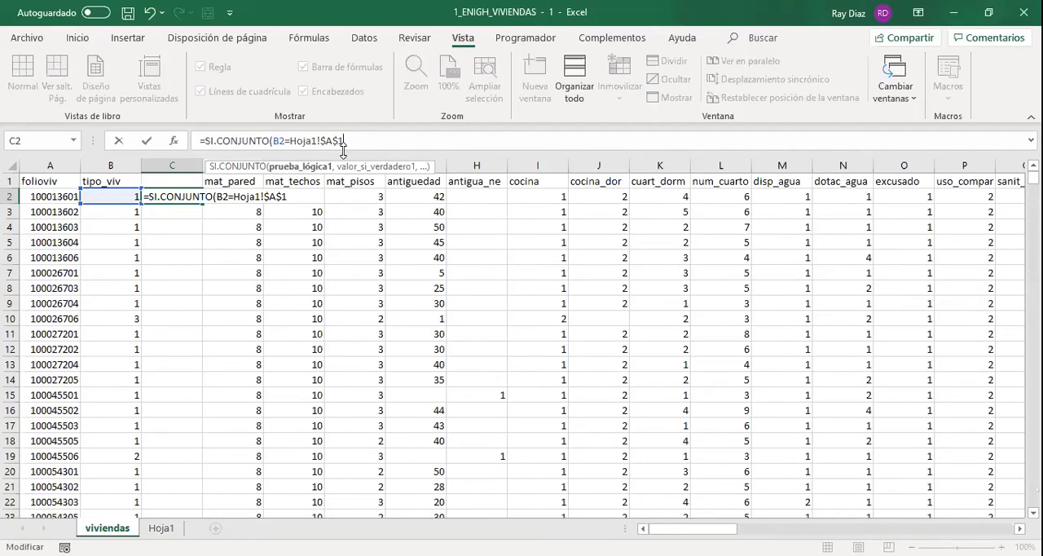
# Set the absolute reference Hoja1!$B$1 as the value returned by the first test of the SI.CONJUNTO formula.
pyautogui.write(',')
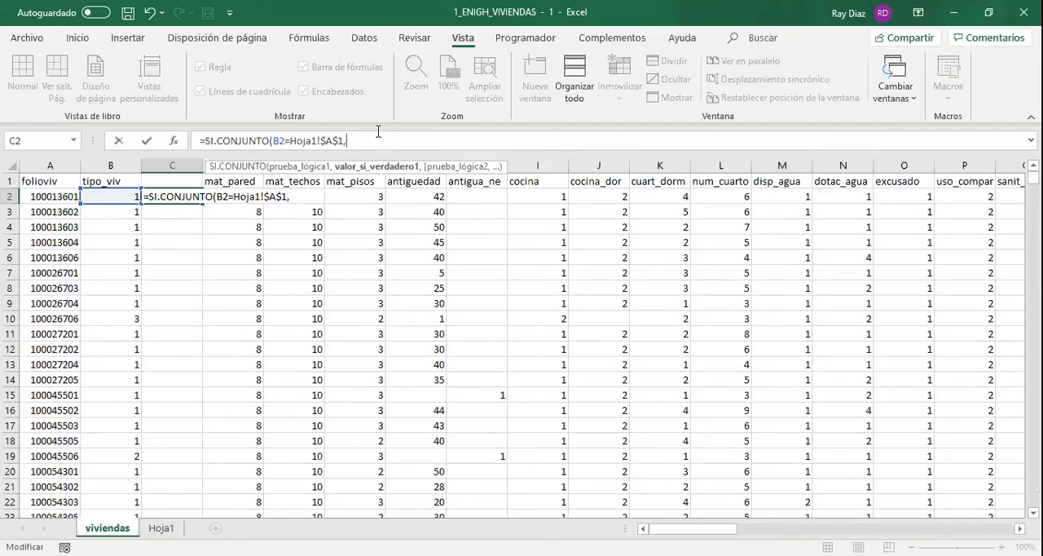
pyautogui.click(160, 528)
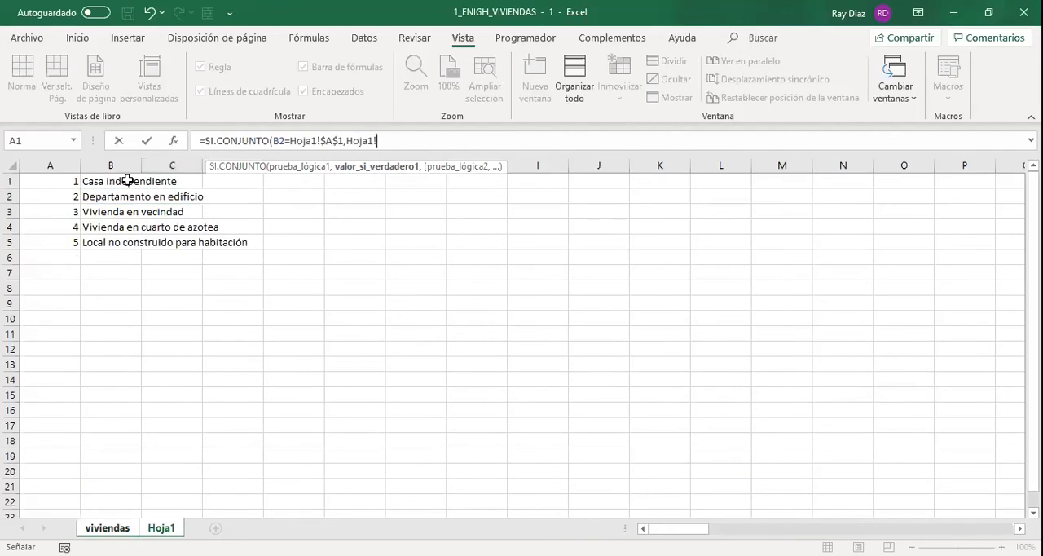
pyautogui.click(128, 181)
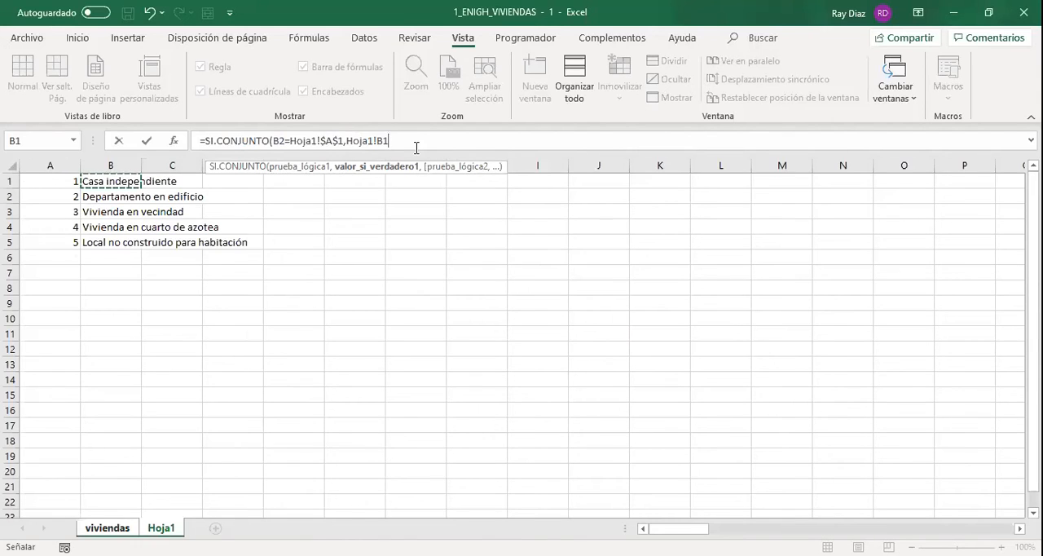
pyautogui.press('F4')
pyautogui.write(')')
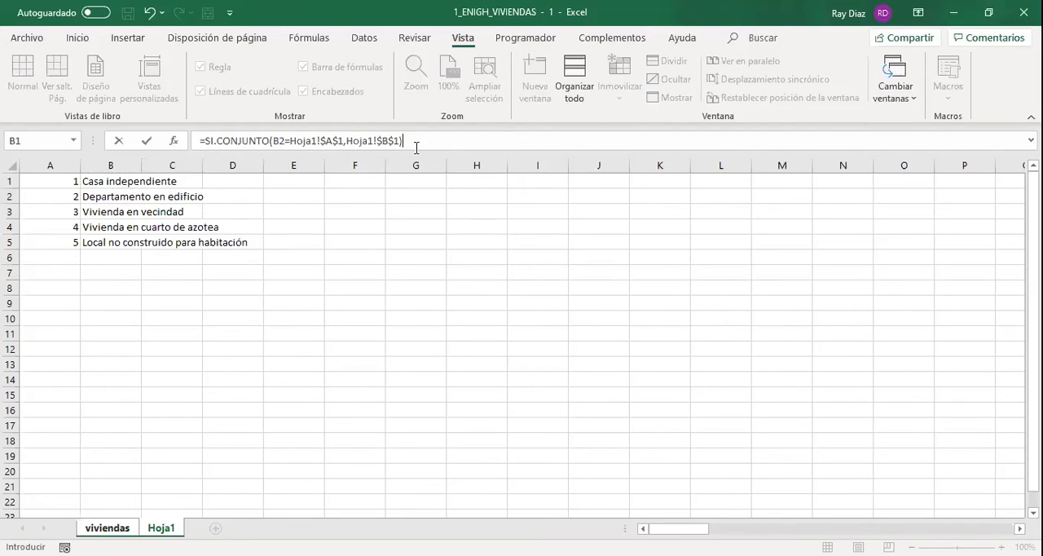
pyautogui.press('BackSpace')
pyautogui.write(',')
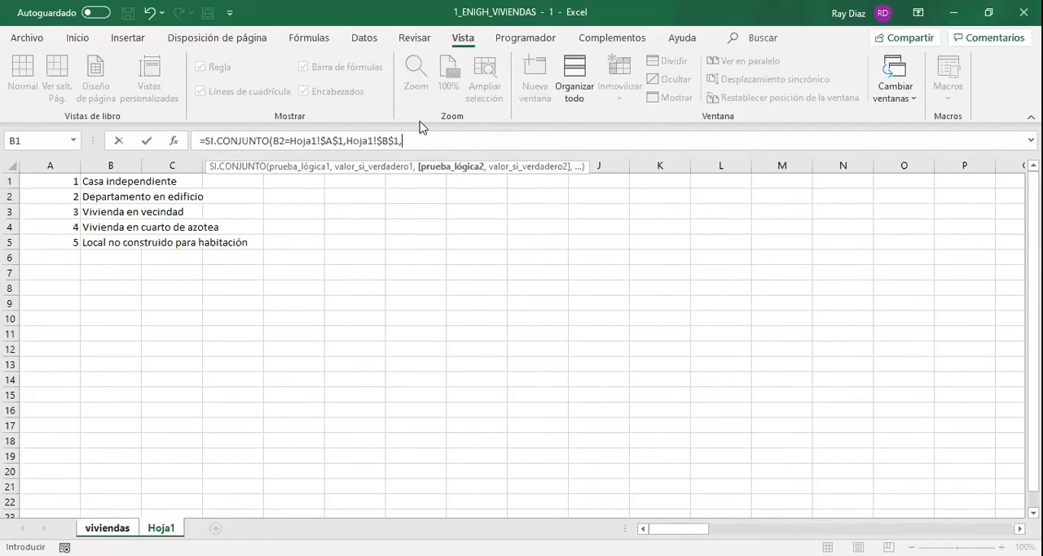
pyautogui.write('B2=')
# Add tests comparing B2 with Hoja1!$A$2, $A$3 and $A$4, returning Hoja1!$B$2, $B$3 and $B$4 respectively.
pyautogui.click(71, 195)
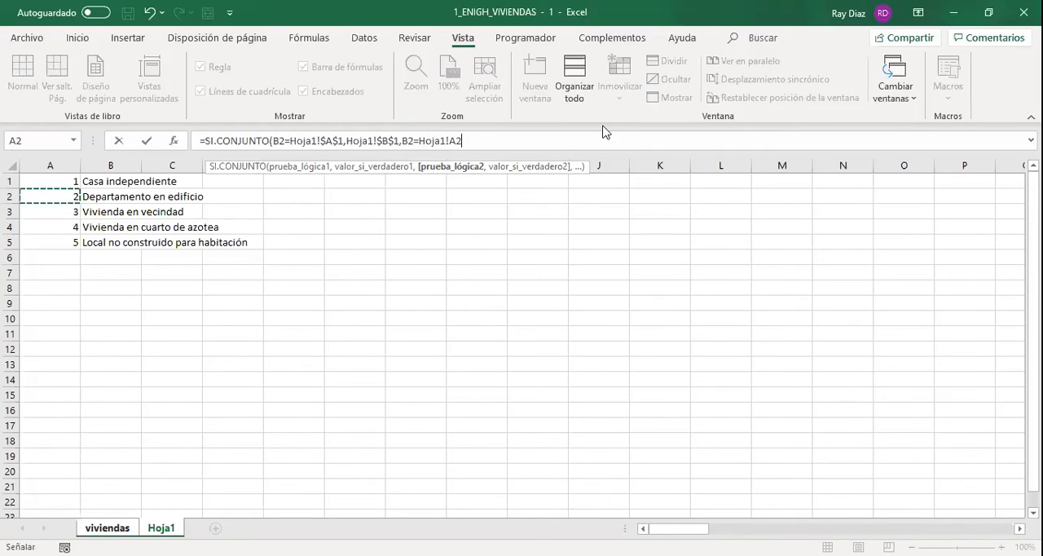
pyautogui.press('F4')
pyautogui.write(',')
pyautogui.click(105, 196)
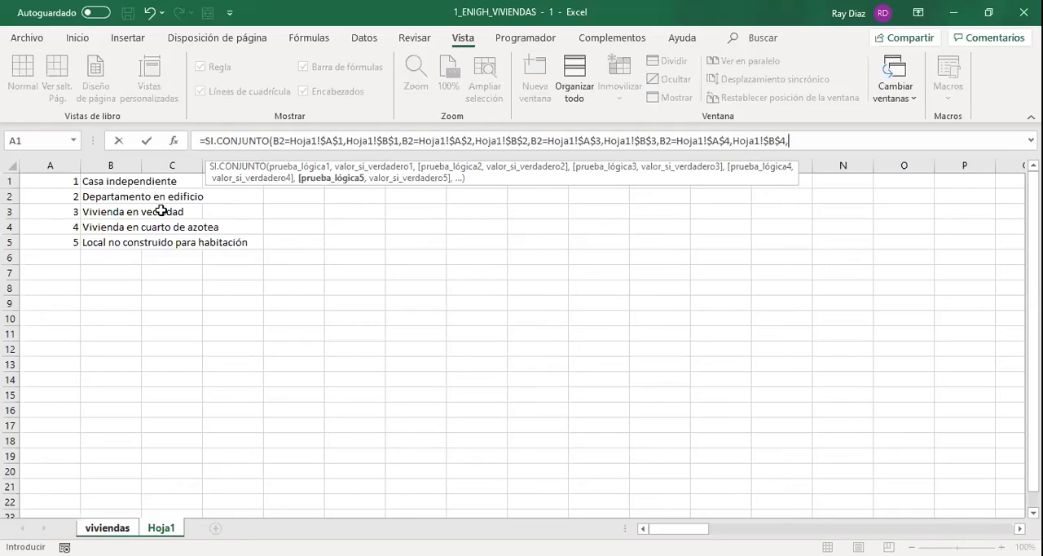
# Complete the formula with the fifth test, B2=Hoja1!$A$5 returning Hoja1!$B$5, and fit column C's width to its content.
pyautogui.write('B2=')
pyautogui.click(70, 242)
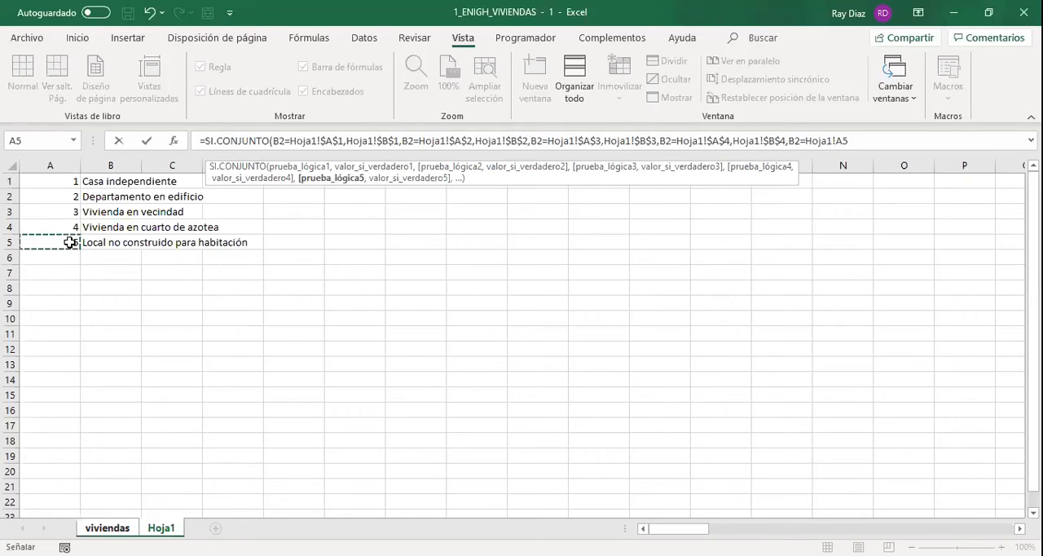
pyautogui.press('F4')
pyautogui.write(',')
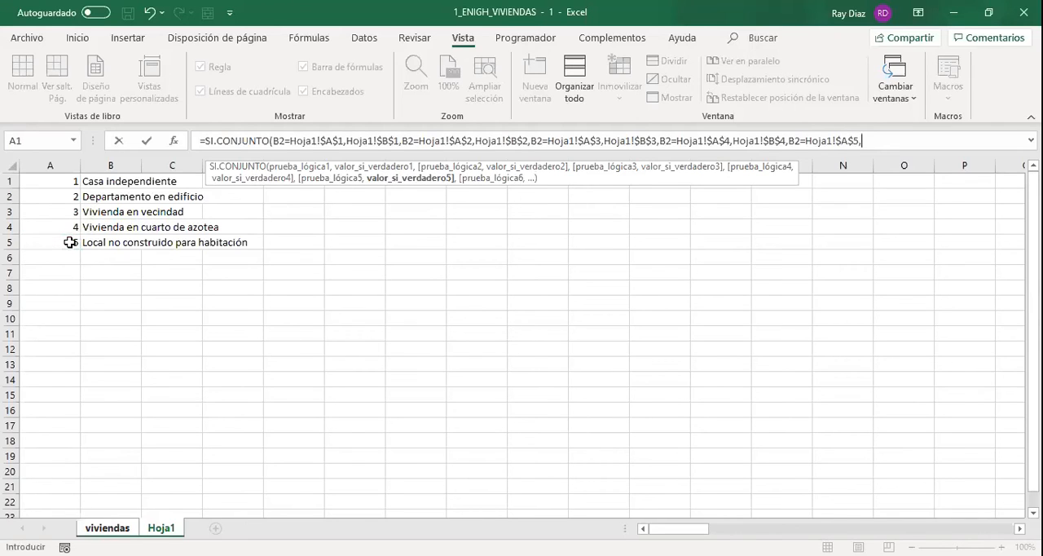
pyautogui.click(102, 245)
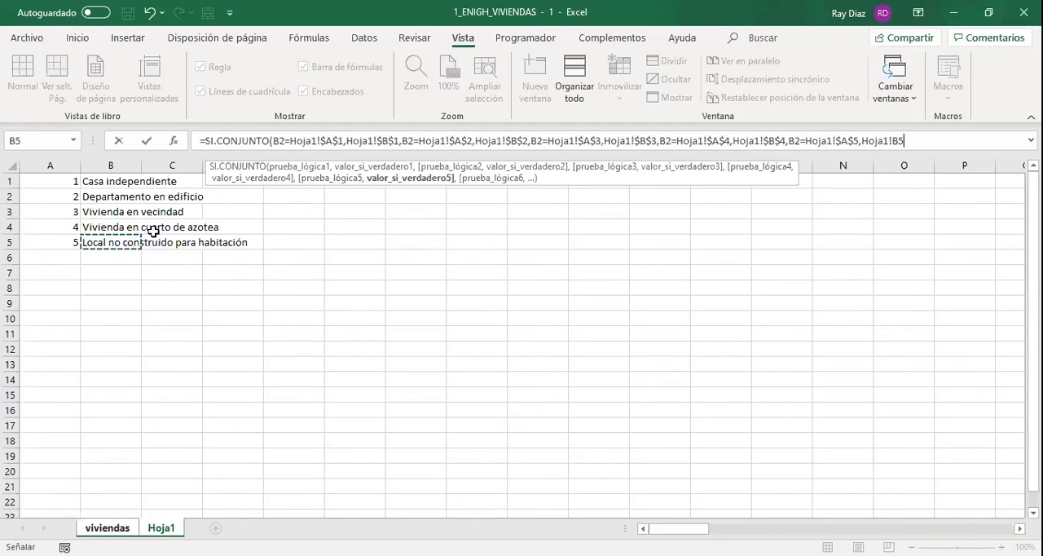
pyautogui.press('F4')
pyautogui.write(')')
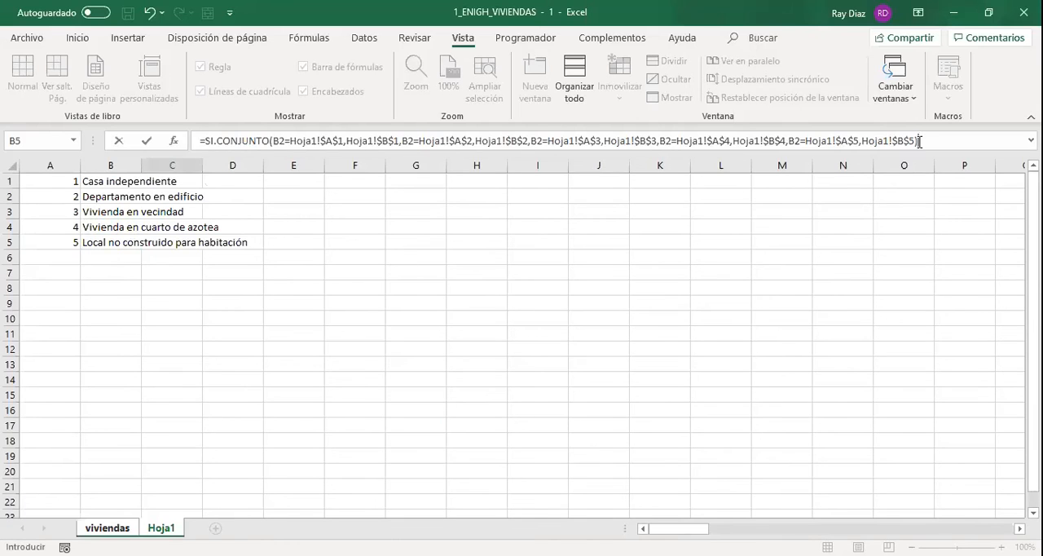
pyautogui.press('Return')
pyautogui.doubleClick(204, 165)
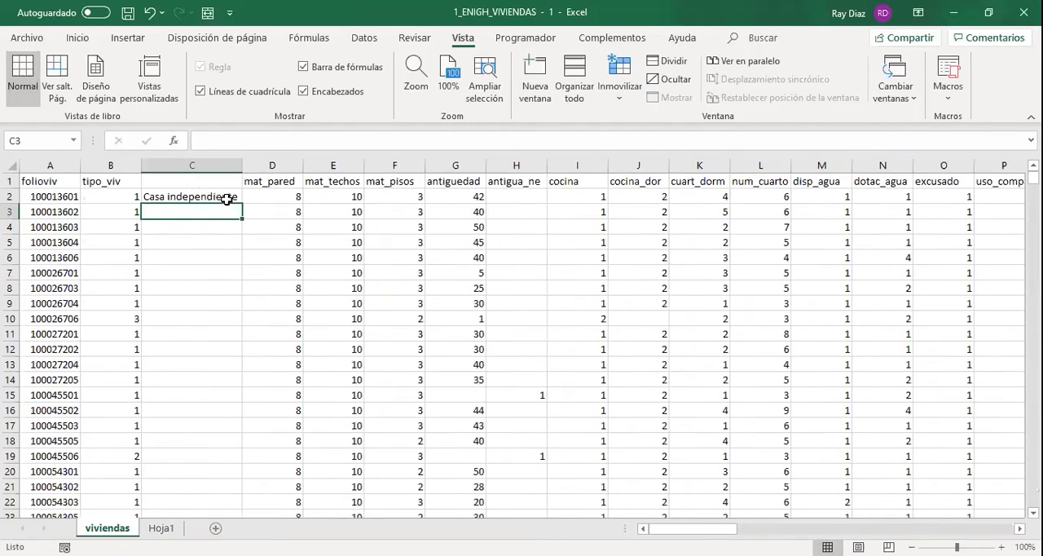
# Compare C2 with the code list in Hoja1 and fill its SI.CONJUNTO formula down to C3.
pyautogui.click(226, 197)
pyautogui.click(161, 528)
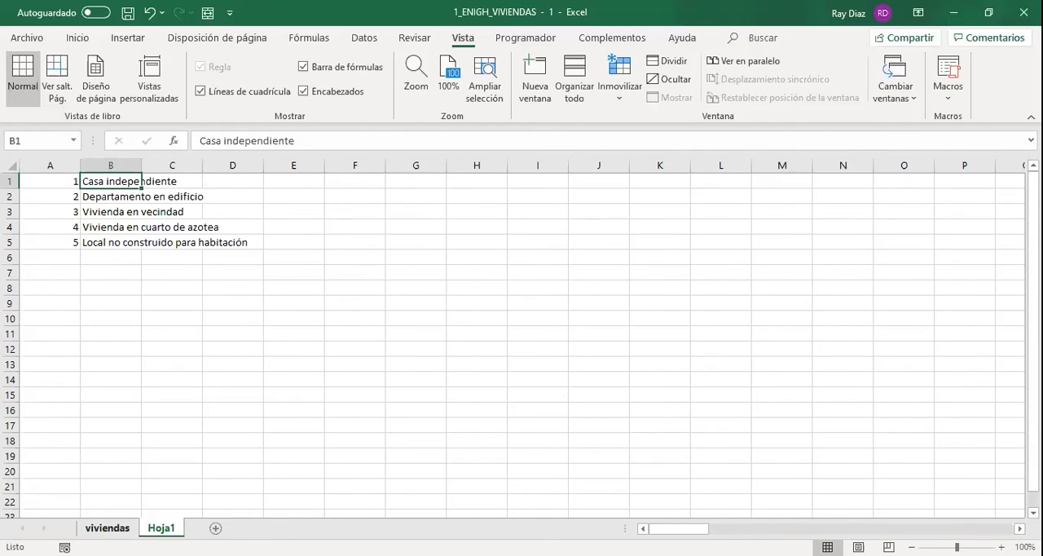
pyautogui.click(102, 529)
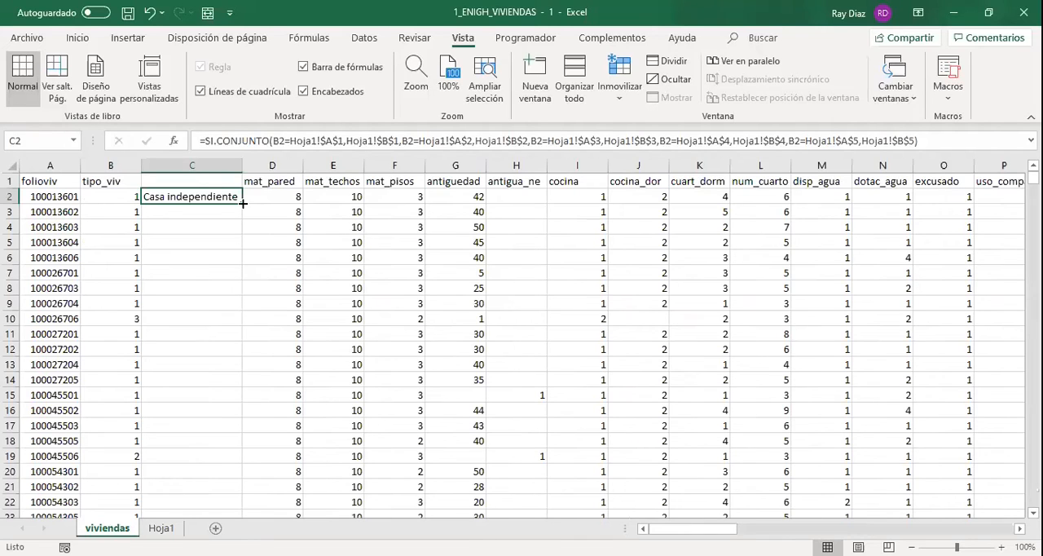
pyautogui.moveTo(242, 203); pyautogui.dragTo(242, 202)
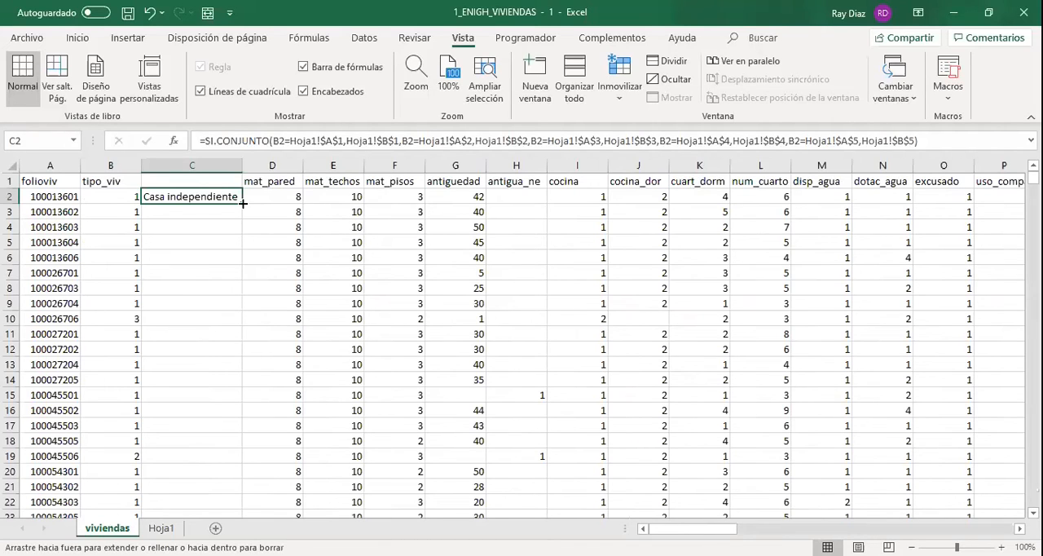
pyautogui.moveTo(242, 203); pyautogui.dragTo(289, 218)
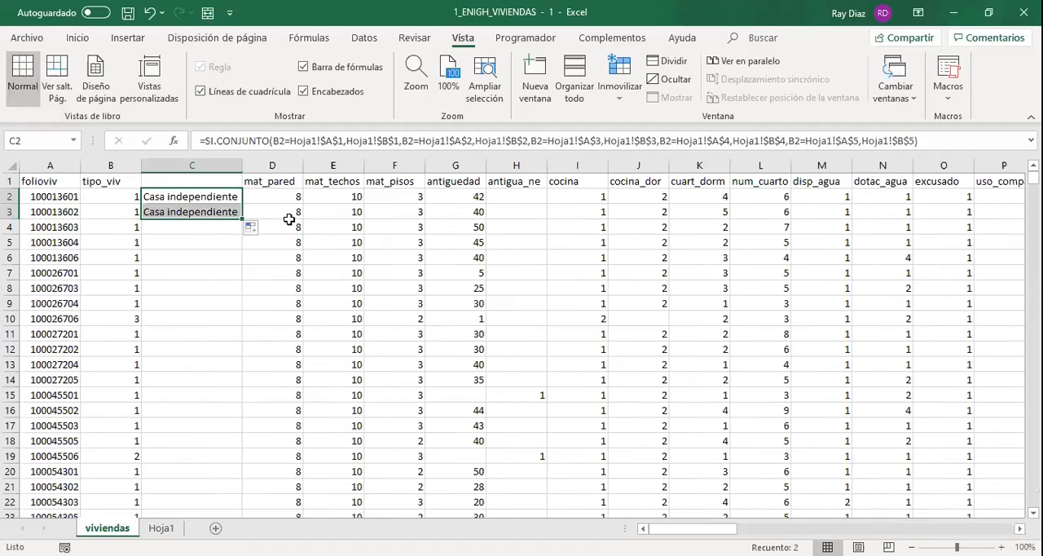
# Inspect the relative and absolute references in the formula copied to C3, leaving the formula unchanged.
pyautogui.click(232, 212)
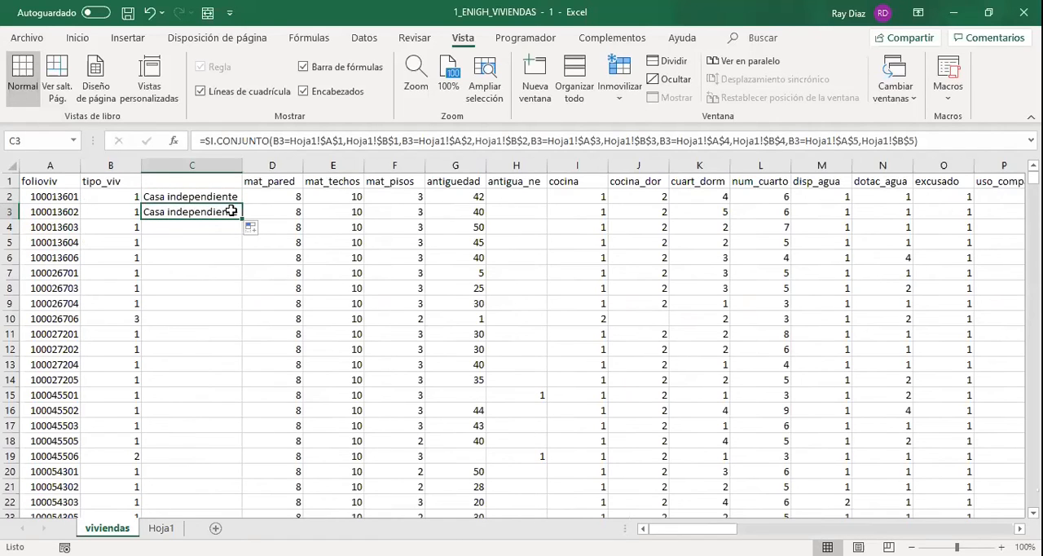
pyautogui.doubleClick(232, 212)
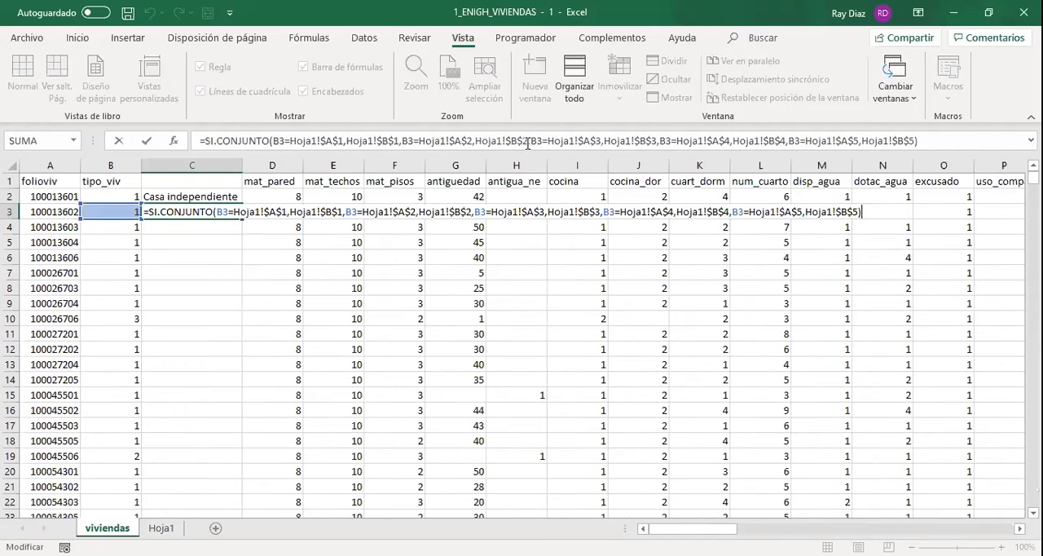
pyautogui.click(974, 142)
pyautogui.press('Return')
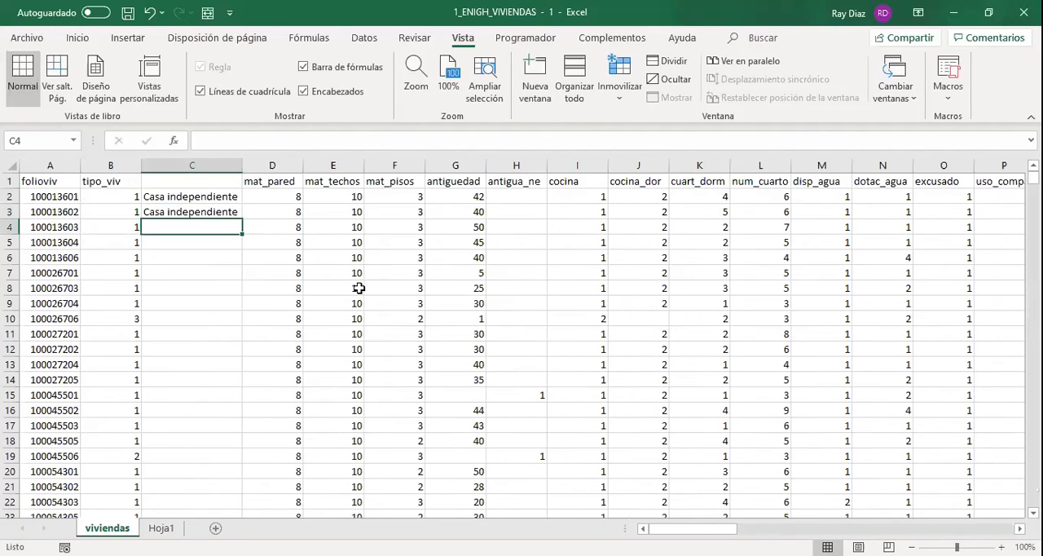
# Fill the SI.CONJUNTO formula from C3 down to C10 and compare C10's description with the code list in Hoja1.
pyautogui.click(217, 213)
pyautogui.moveTo(244, 218); pyautogui.dragTo(236, 322)
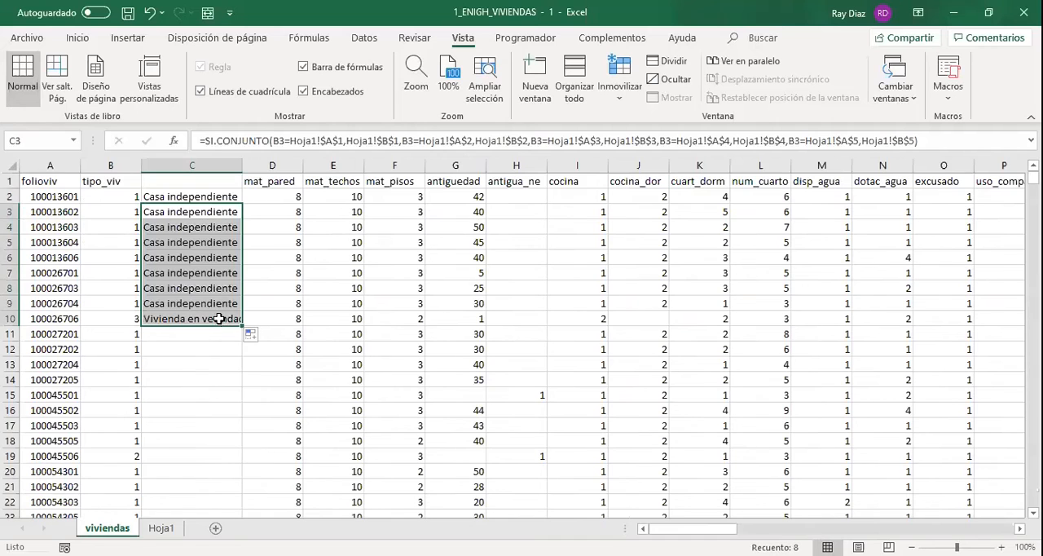
pyautogui.click(219, 318)
pyautogui.hotkey('ctrl', 'pagedown')
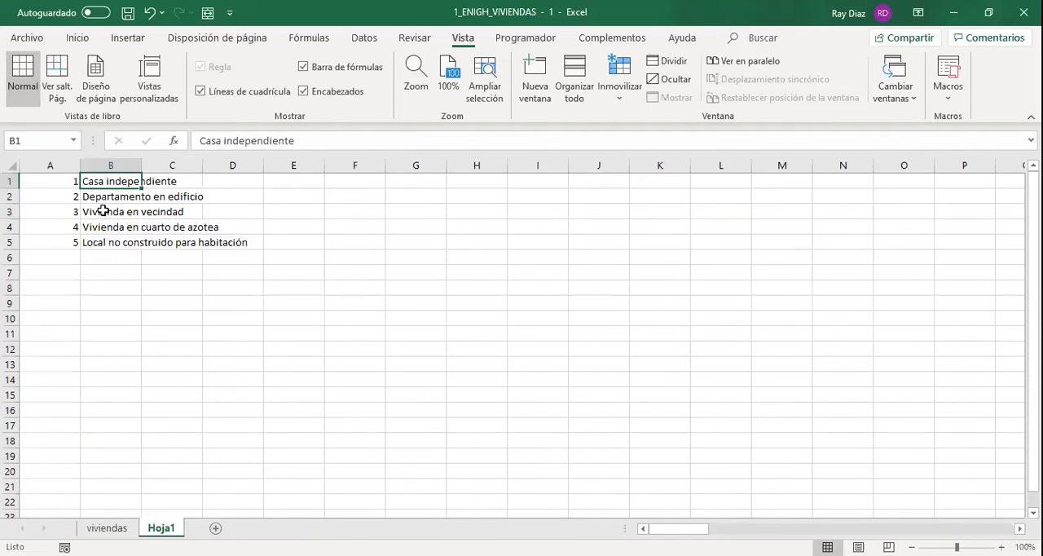
pyautogui.click(102, 211)
pyautogui.click(107, 528)
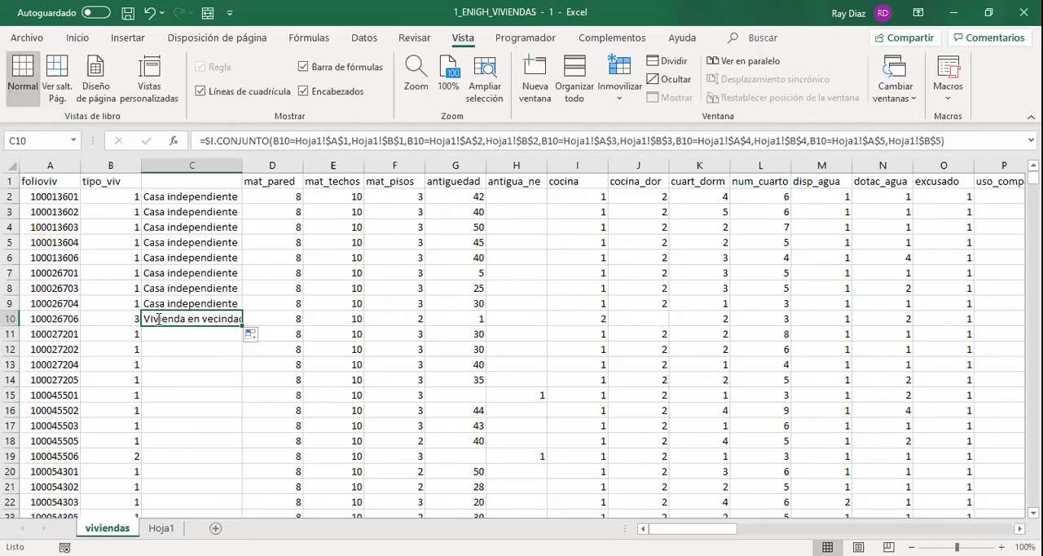
# Review the formula in C10 unchanged and fill it down column C to row 295.
pyautogui.doubleClick(157, 319)
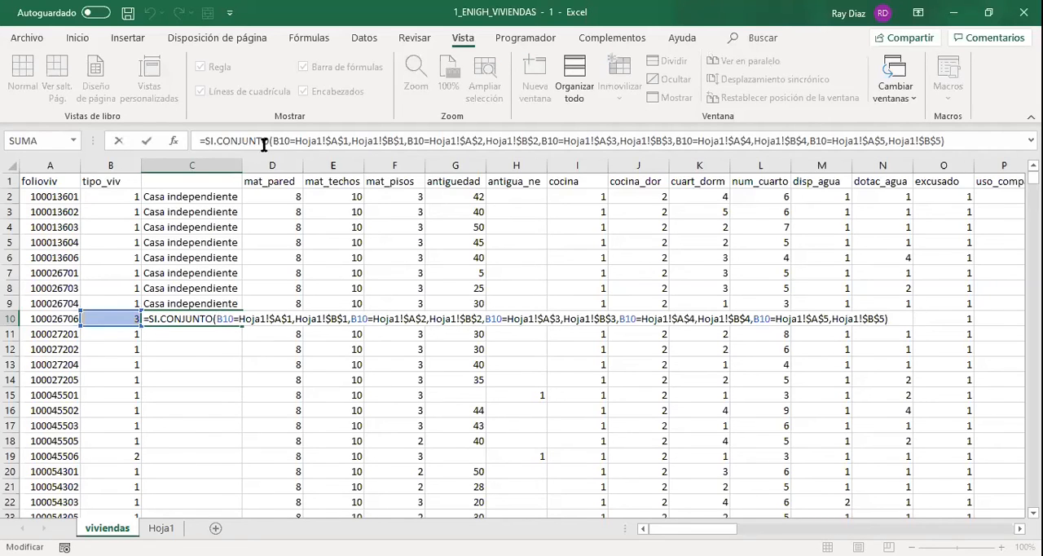
pyautogui.click(981, 139)
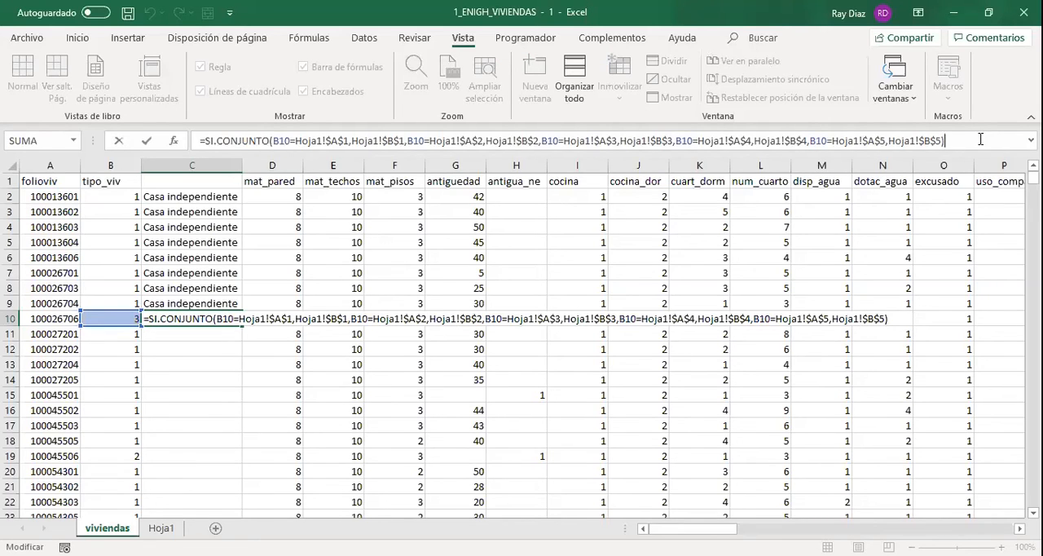
pyautogui.press('Return')
pyautogui.press('Up')
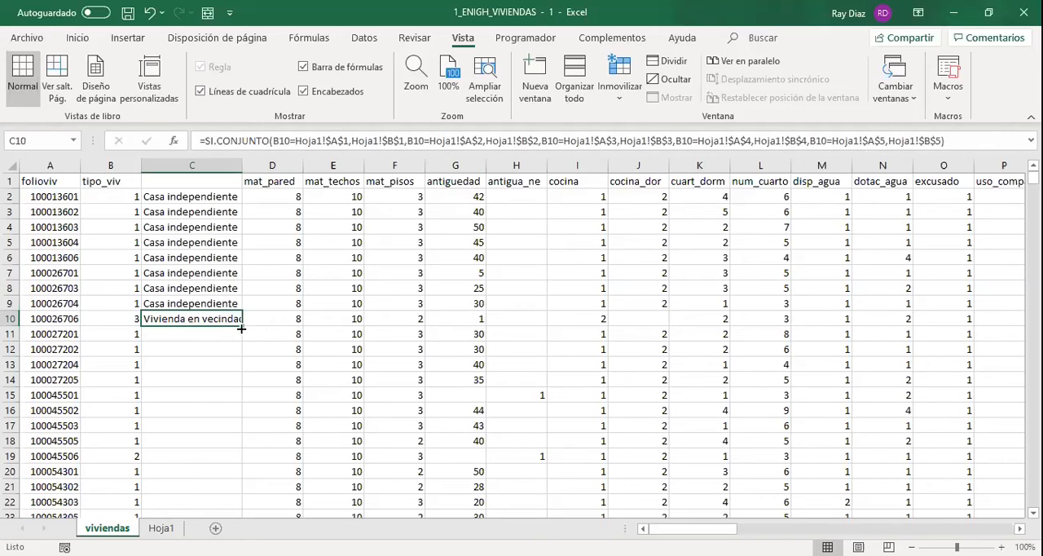
pyautogui.moveTo(242, 328); pyautogui.dragTo(218, 528)
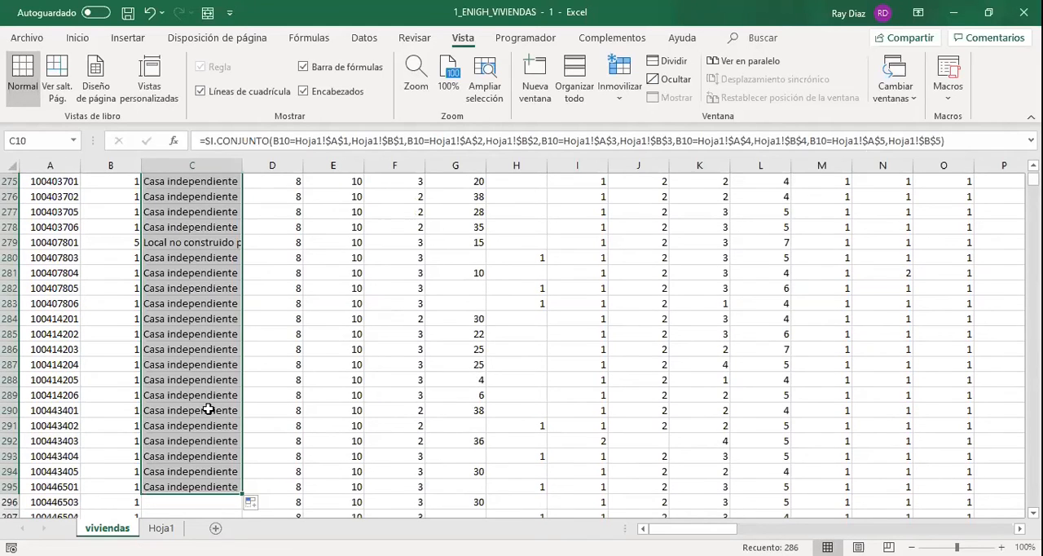
pyautogui.scroll(-1, 207, 410)
pyautogui.scroll(-1, 208, 410)
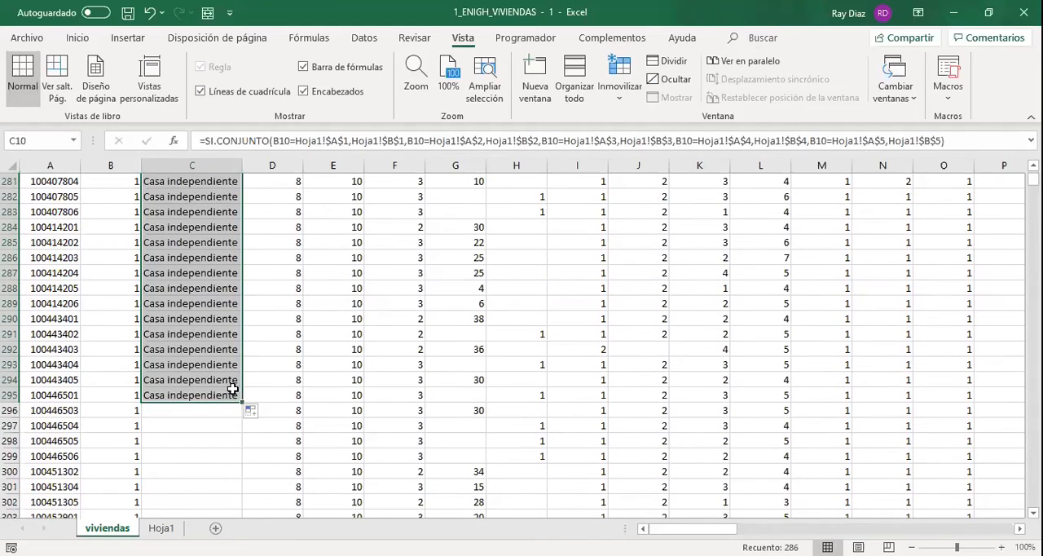
# Fill the formula in C295 down to the last data row in one go.
pyautogui.click(236, 395)
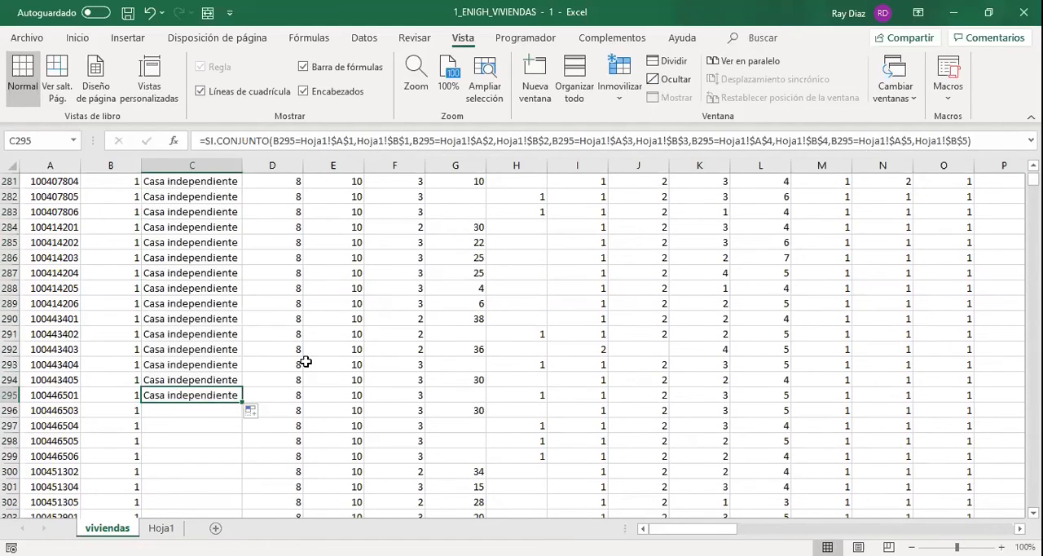
pyautogui.scroll(-2, 275, 338)
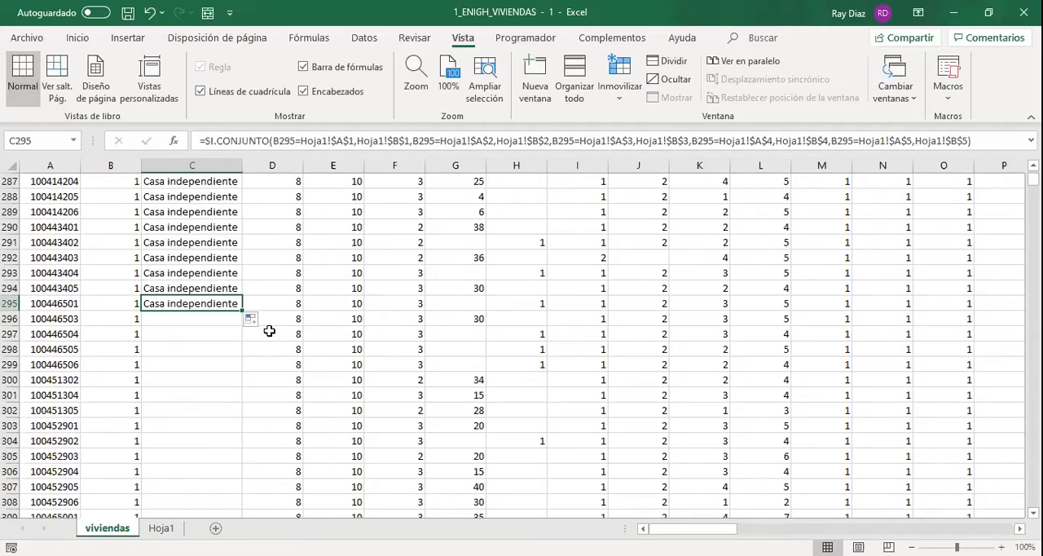
pyautogui.doubleClick(240, 309)
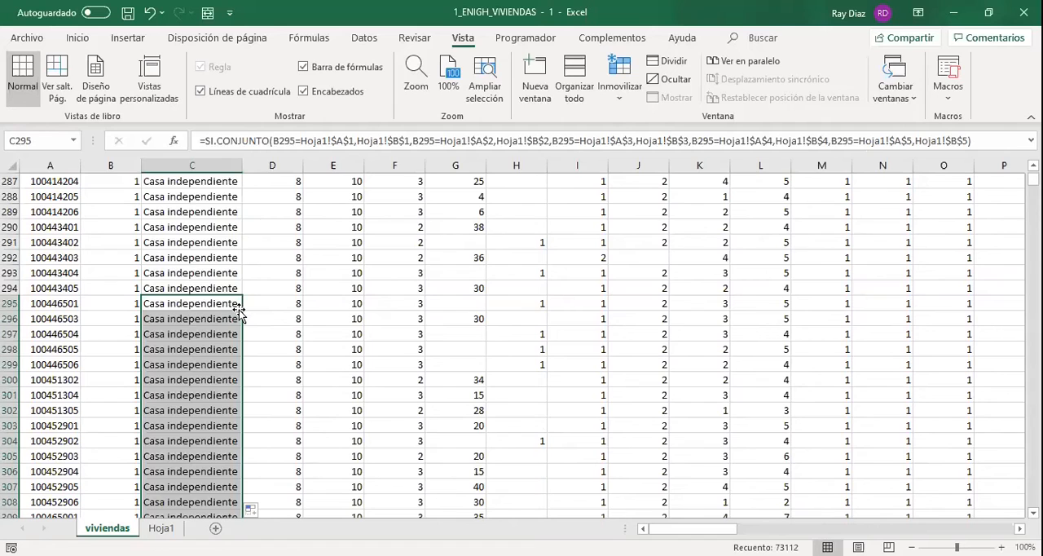
pyautogui.click(238, 307)
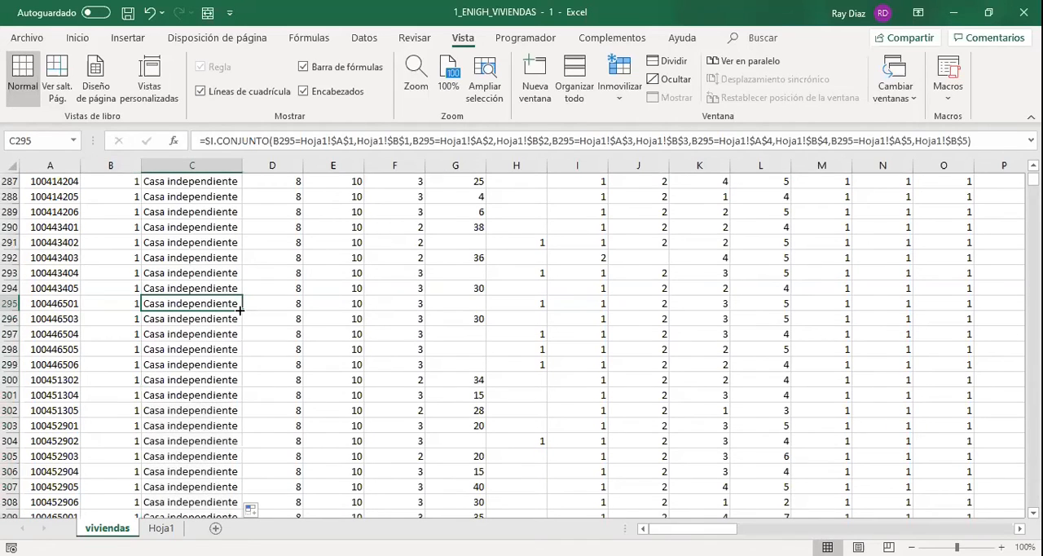
# Check the end of the filled column and clear the tipo_viv code in B298 to test the formula in C298.
pyautogui.press('Left')
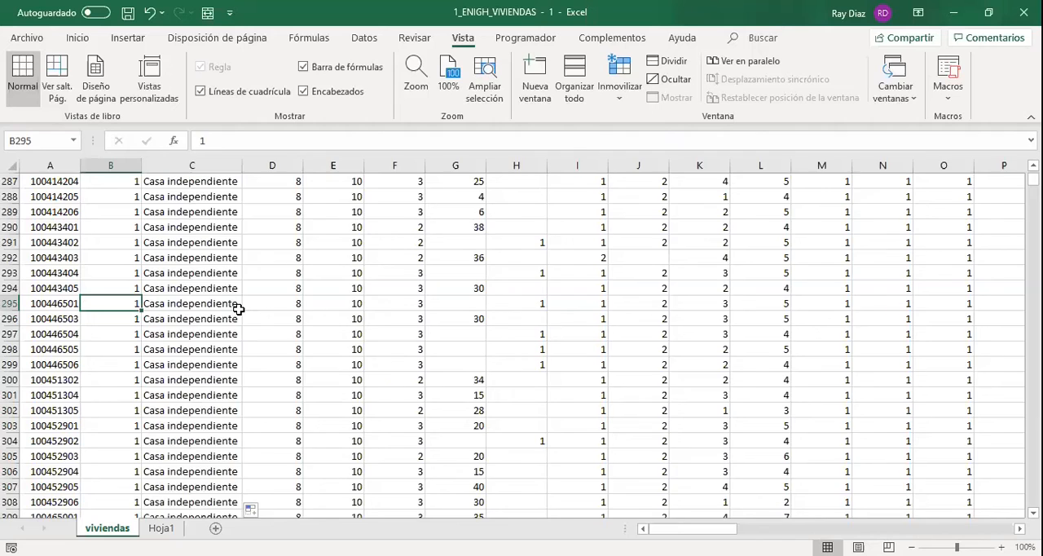
pyautogui.hotkey('ctrl', 'Down')
pyautogui.press('Right')
pyautogui.press('Left')
pyautogui.press('Up')
pyautogui.press('Up')
pyautogui.press('Up')
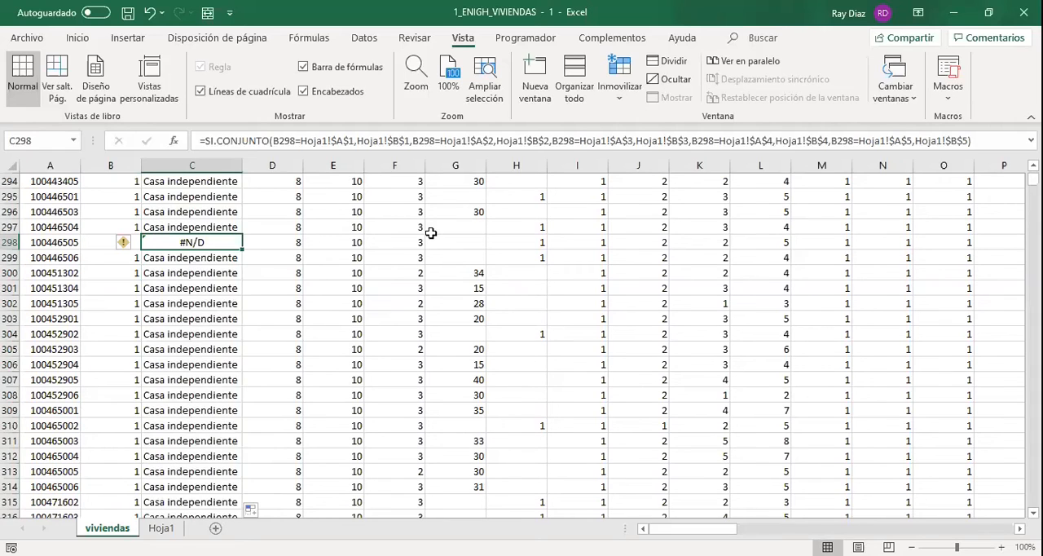
pyautogui.press('Left')
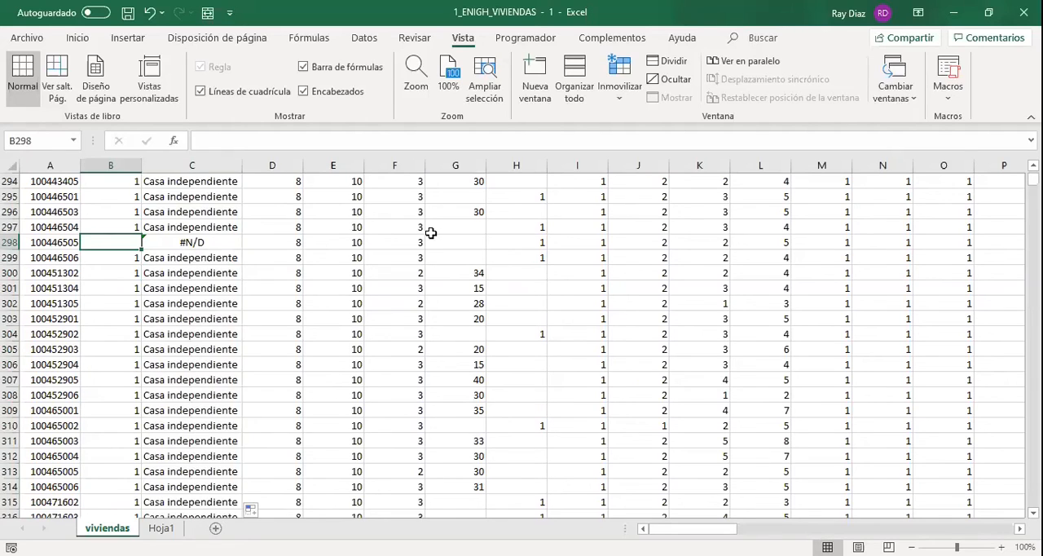
pyautogui.press('Right')
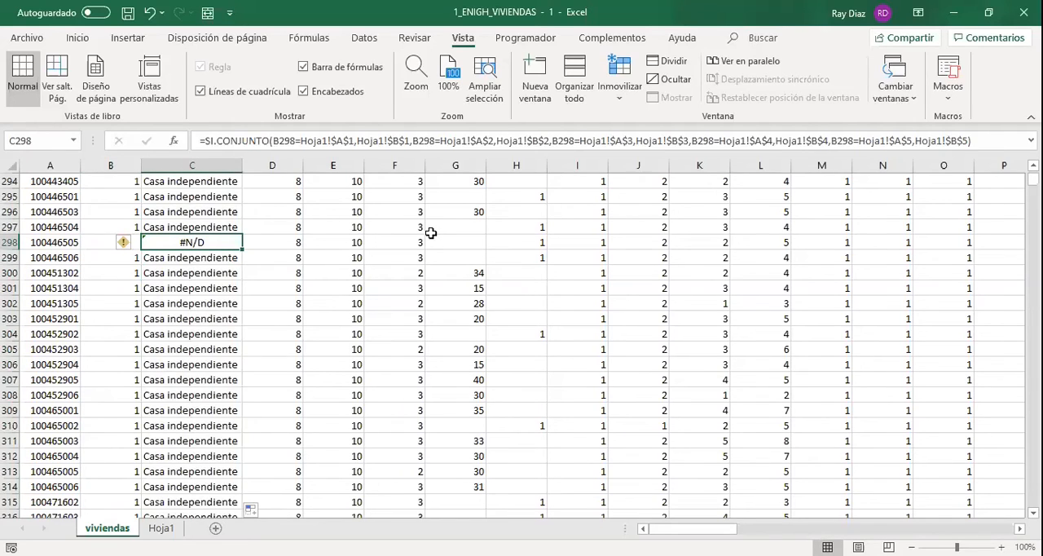
# Enter 1 in B298, and undo both that entry and the formula fill below C295.
pyautogui.press('Left')
pyautogui.write('1')
pyautogui.press('Tab')
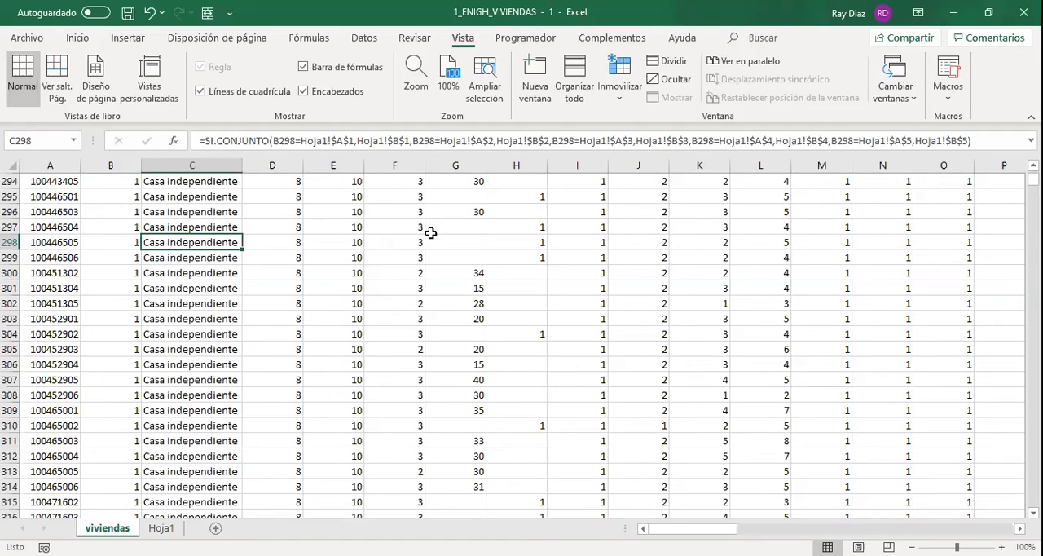
pyautogui.hotkey('ctrl', 'z')
pyautogui.hotkey('ctrl', 'z')
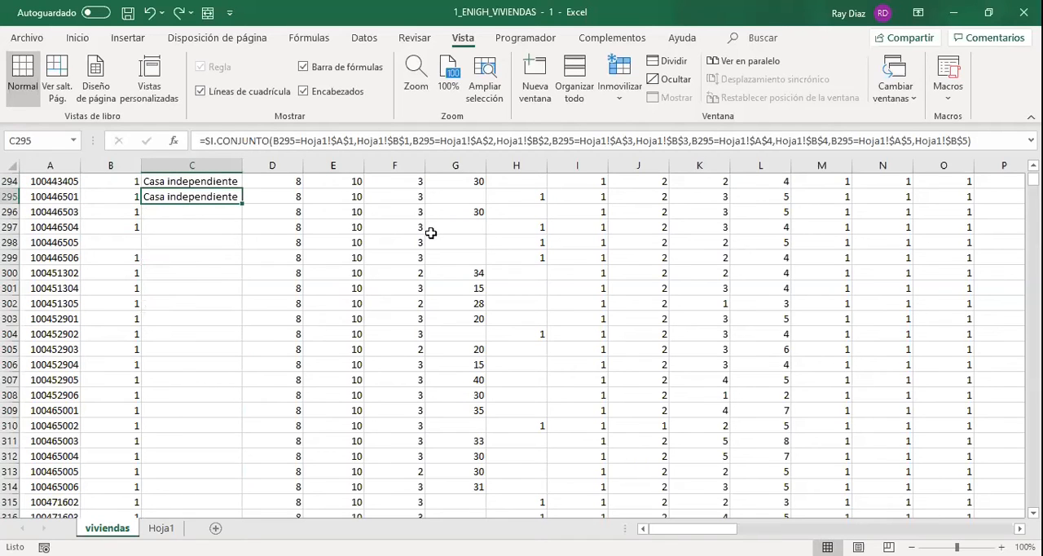
# Copy the formula from C295 and paste it into C73406, column C's cell in the last data row.
pyautogui.hotkey('ctrl', 'c')
pyautogui.press('Right')
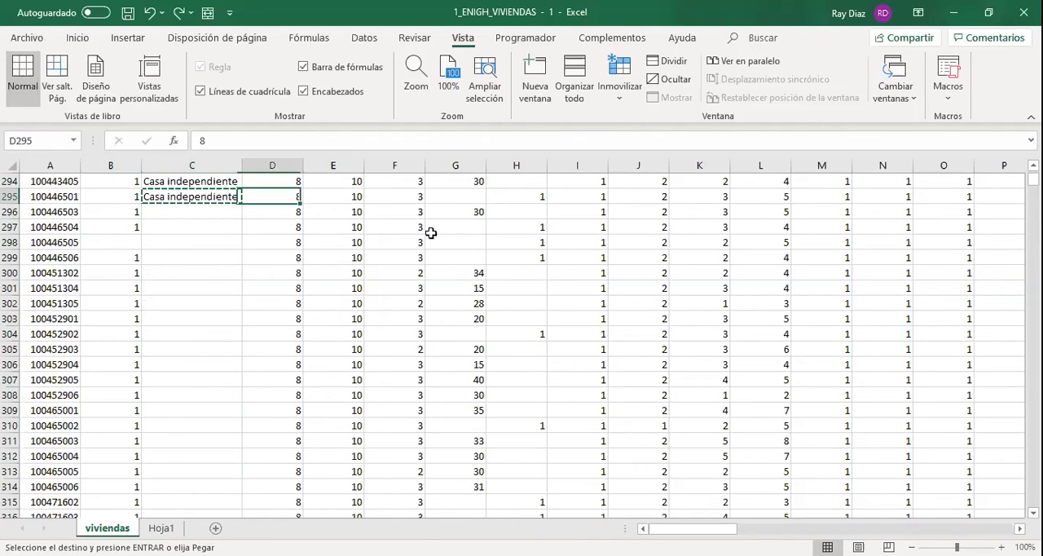
pyautogui.hotkey('ctrl', 'Down')
pyautogui.press('Left')
pyautogui.hotkey('ctrl', 'v')
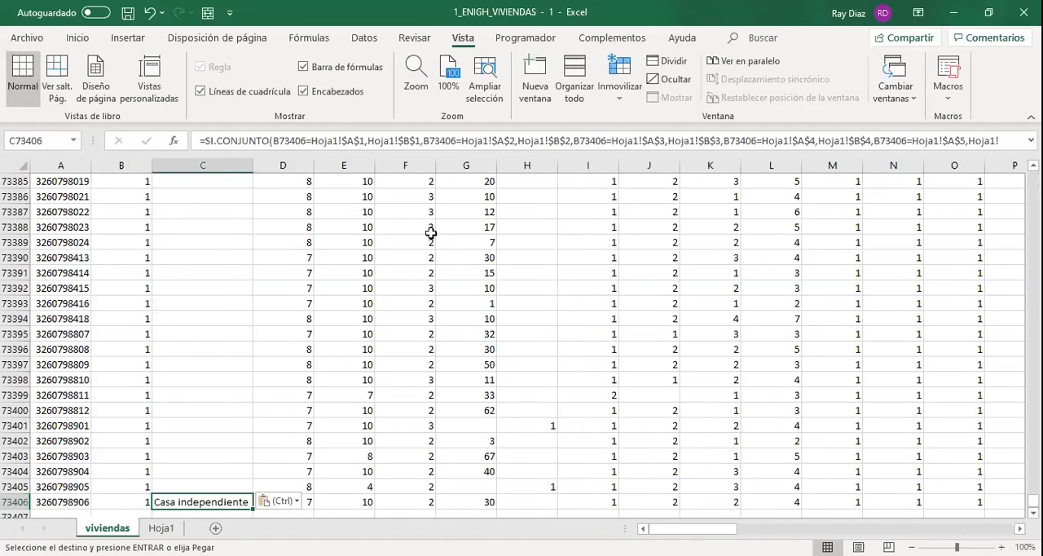
# Paste the copied formula with the Fórmulas paste special option into the whole range C295:C73406.
pyautogui.hotkey('ctrl', 'Up')
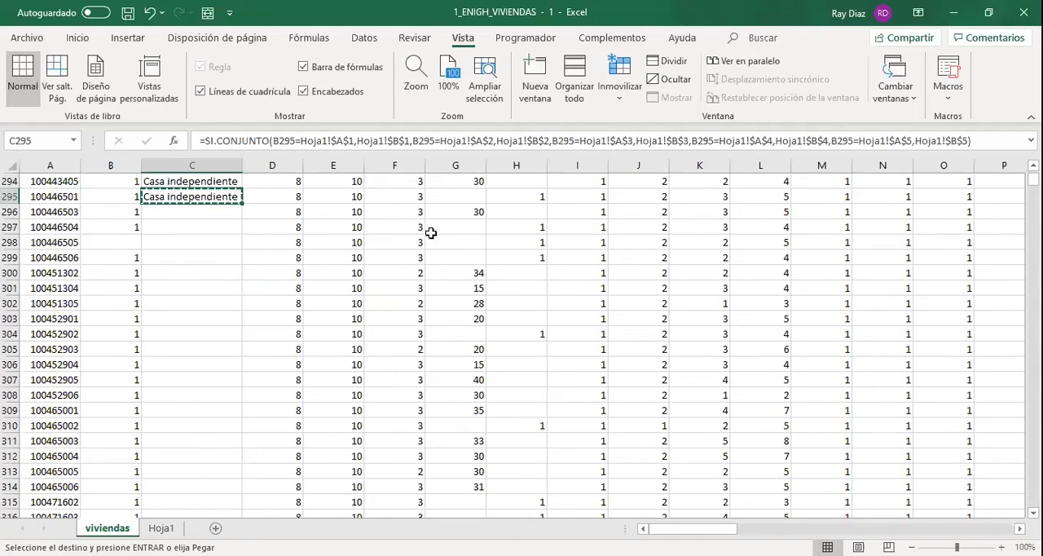
pyautogui.hotkey('ctrl', 'shift', 'Down')
pyautogui.hotkey('ctrl', 'alt', 'v')
pyautogui.press('Down')
pyautogui.press('Down')
pyautogui.press('Up')
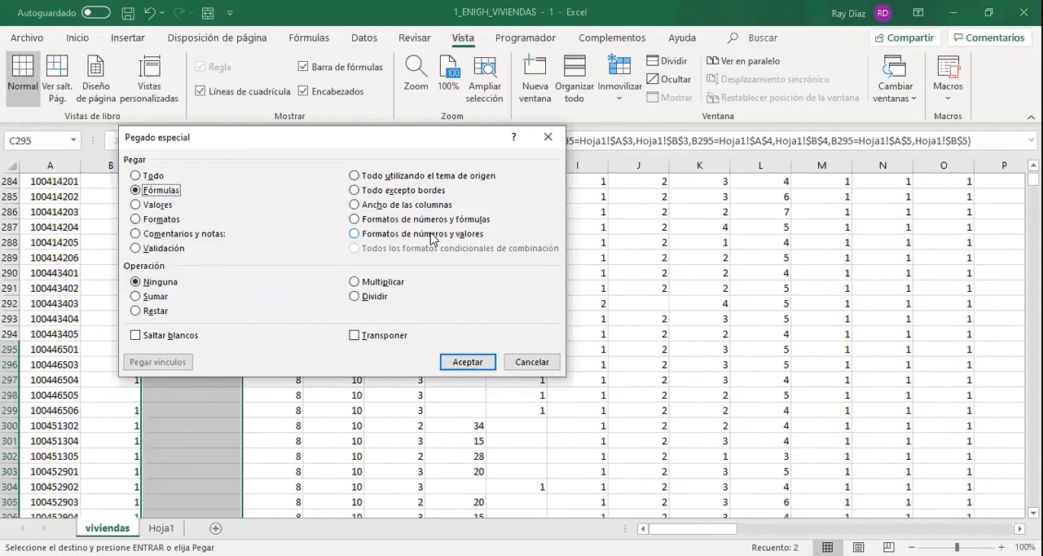
pyautogui.press('Return')
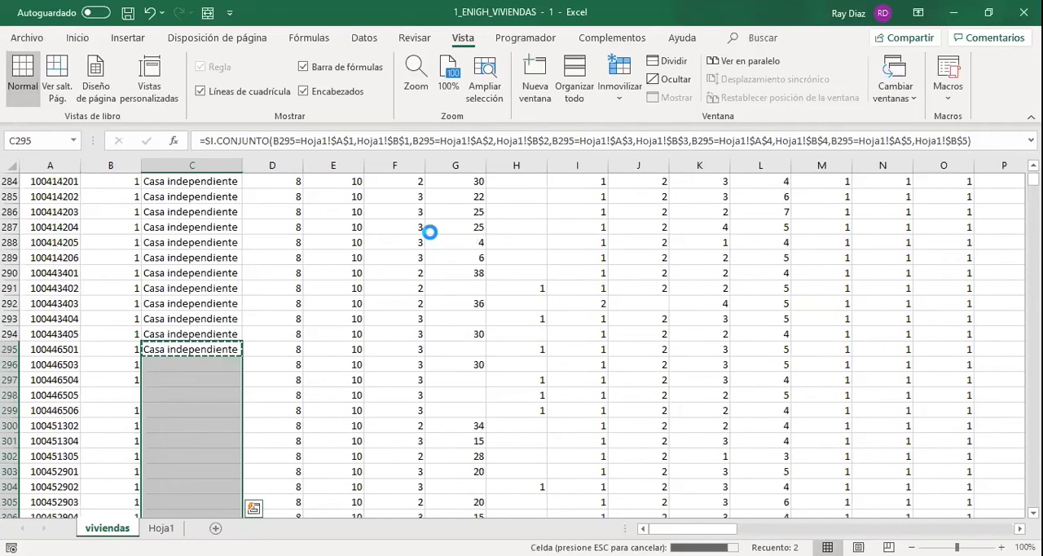
# Enter 1 as the missing tipo_viv code in B298.
pyautogui.click(126, 392)
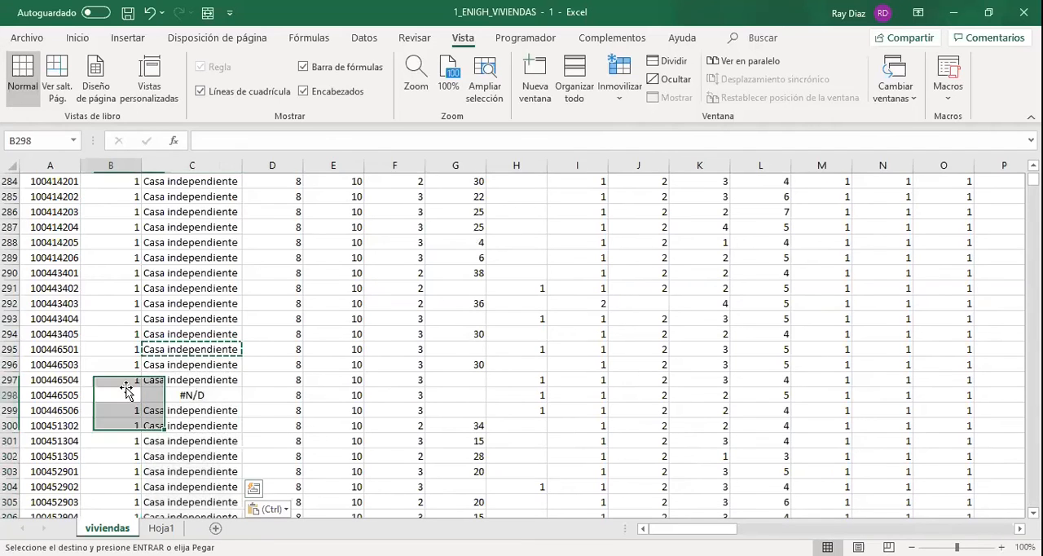
pyautogui.click(126, 392)
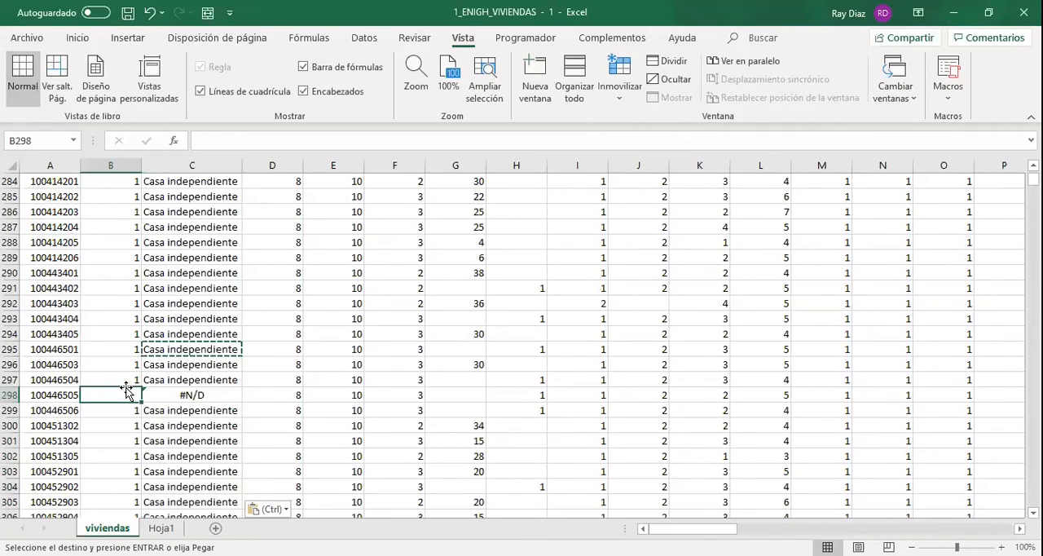
pyautogui.write('1')
pyautogui.press('Tab')
pyautogui.press('Up')
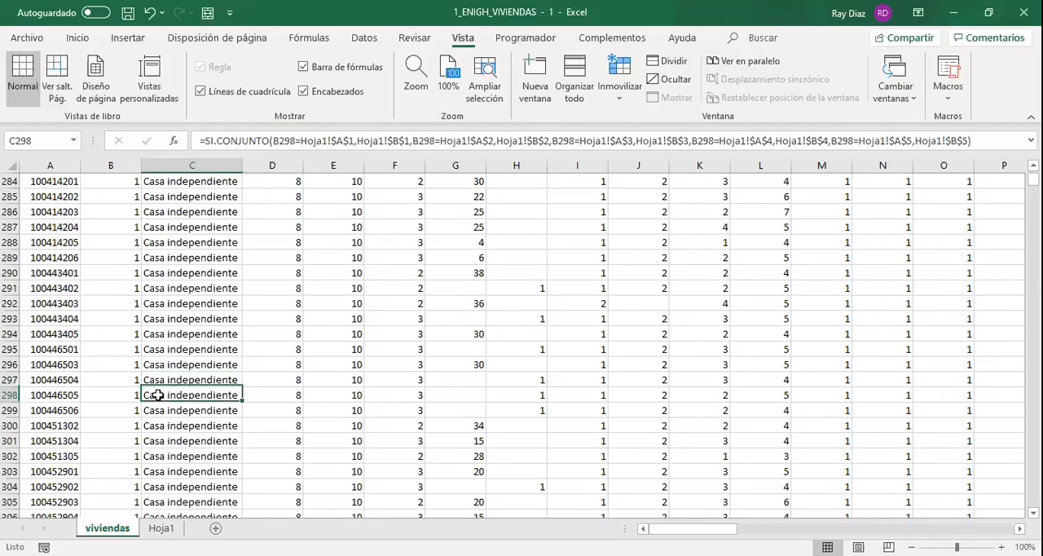
# Fit column C's width to its longest description and consult the dwelling type list in Hoja1.
pyautogui.hotkey('ctrl', 'Down')
pyautogui.hotkey('ctrl', 'Up')
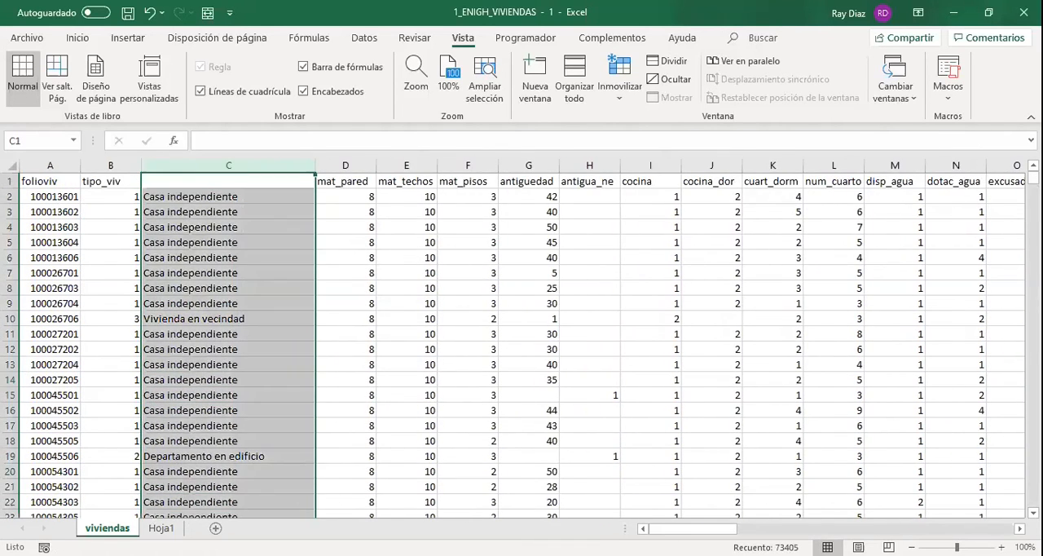
pyautogui.click(161, 528)
pyautogui.click(110, 180)
pyautogui.click(96, 525)
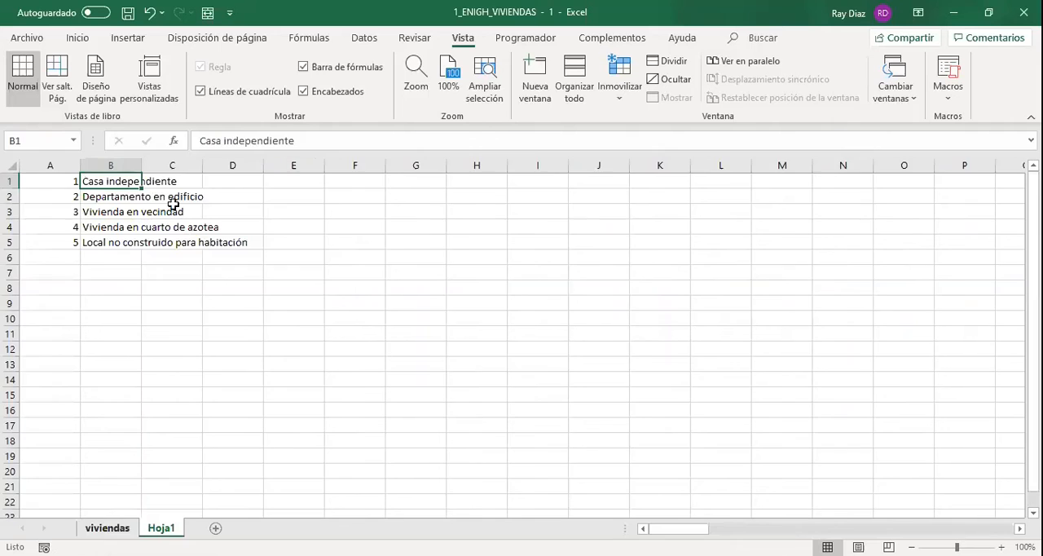
# Review the SI.CONJUNTO formula in C2 against the code in B2 and the Hoja1 list, leaving it unchanged.
pyautogui.click(175, 196)
pyautogui.doubleClick(176, 196)
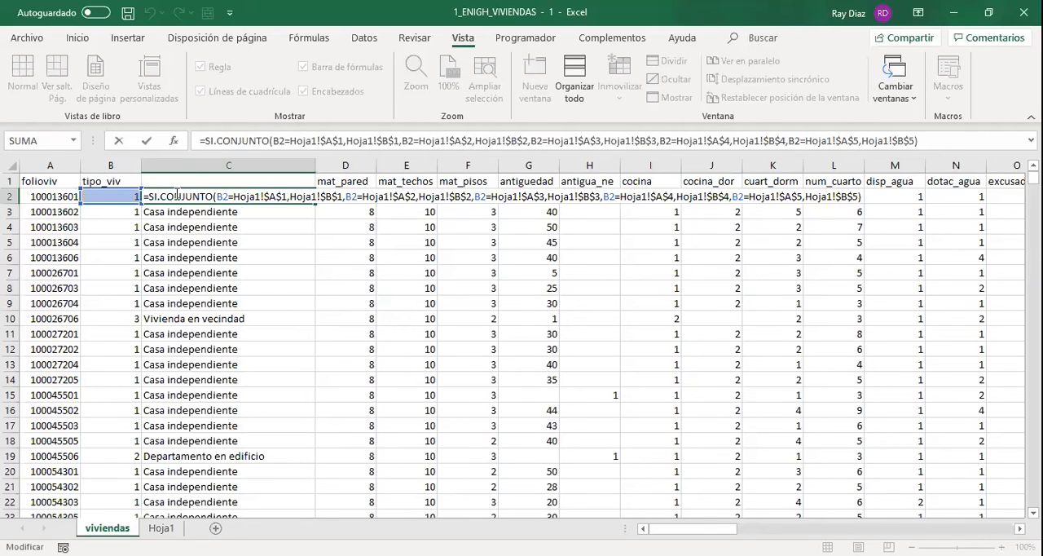
pyautogui.press('Return')
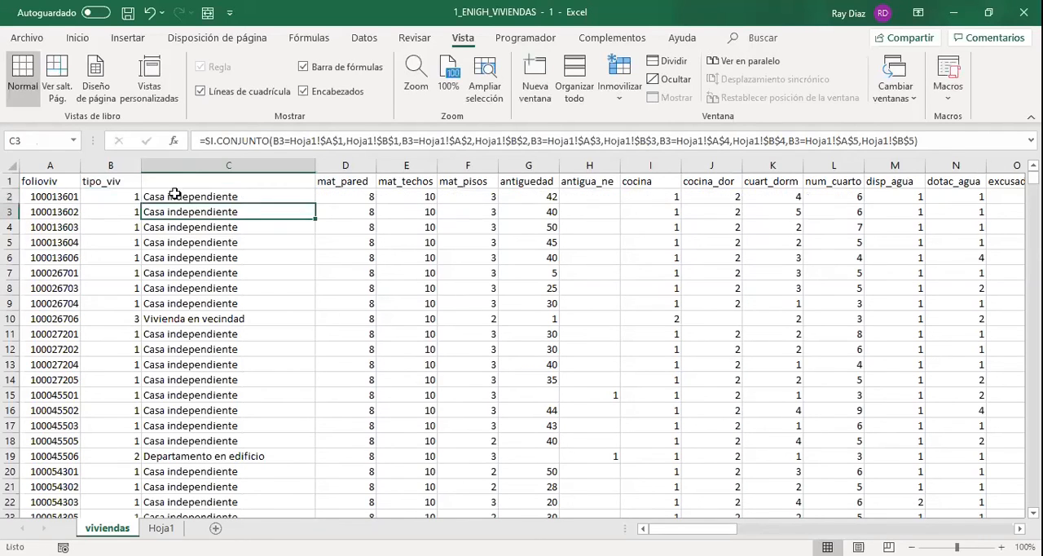
pyautogui.click(132, 198)
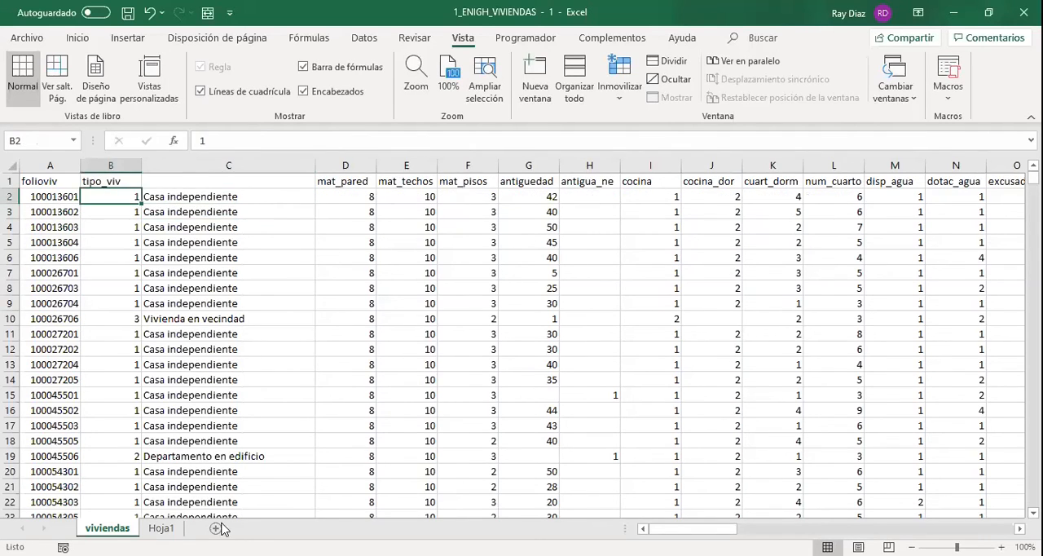
pyautogui.click(161, 528)
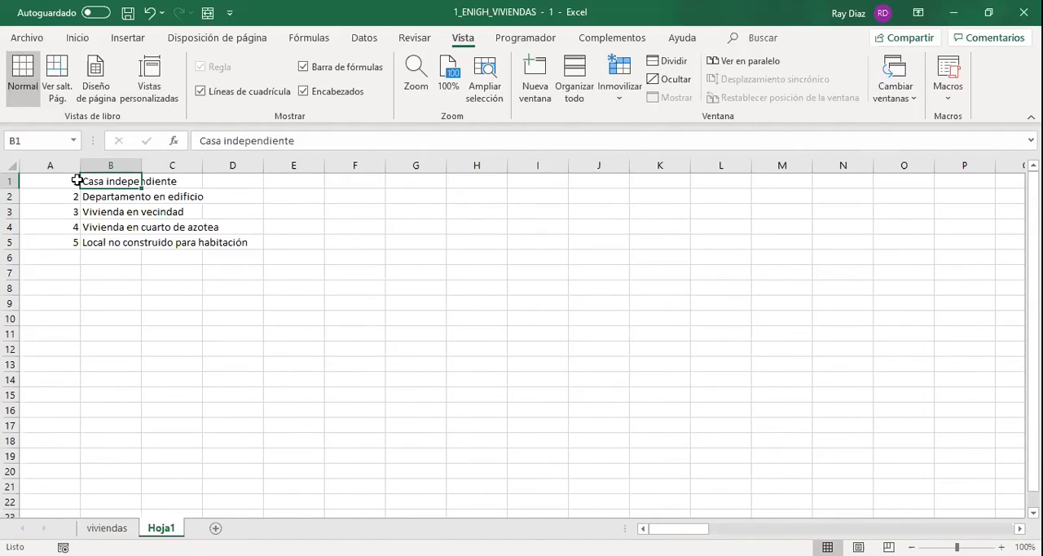
pyautogui.click(127, 528)
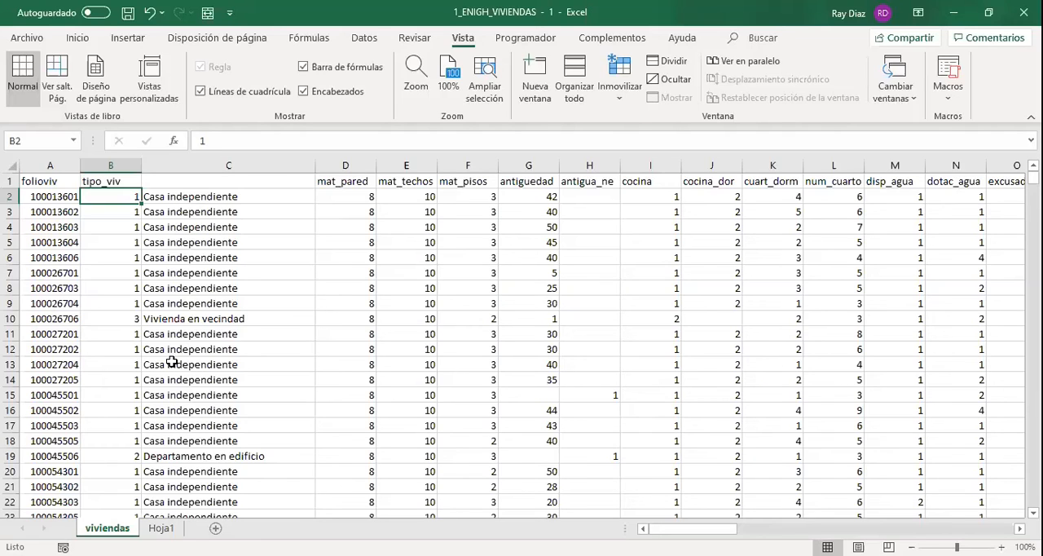
pyautogui.press('Right')
pyautogui.press('Down')
pyautogui.press('Up')
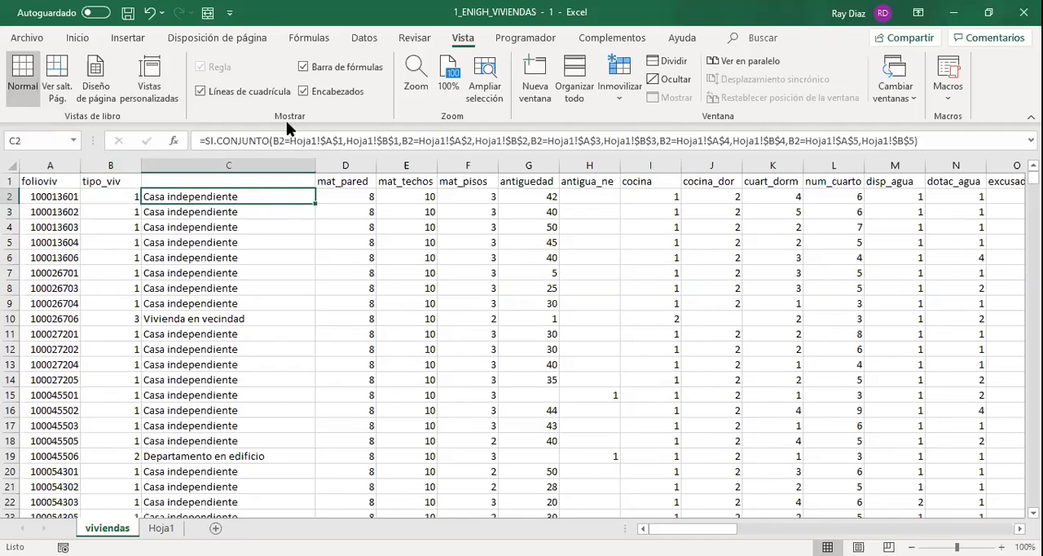
pyautogui.click(282, 141)
pyautogui.press('Return')
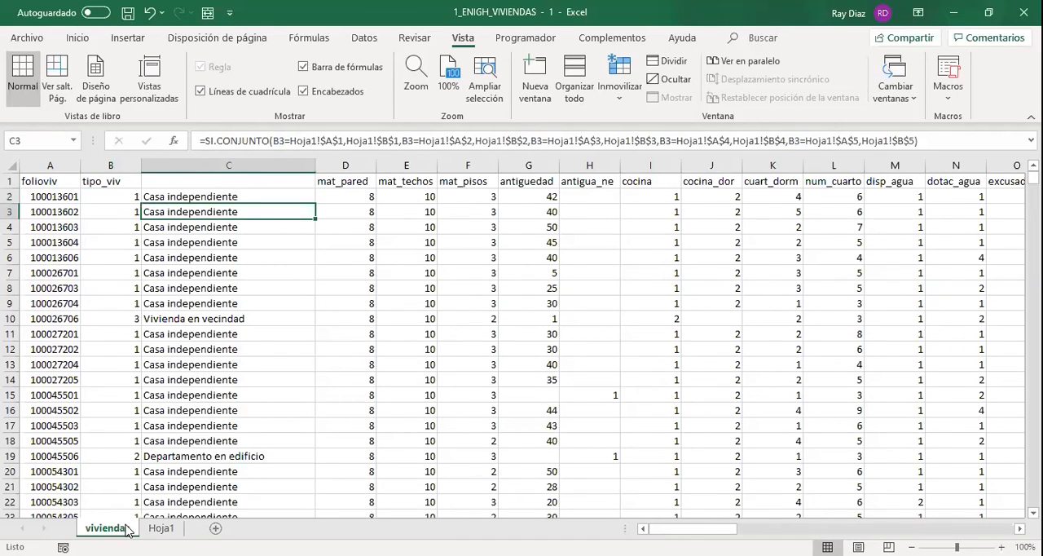
# Shift the dwelling type list in Hoja1 down one row to A2:B6 and copy the tipo_viv header from viviendas into A1.
pyautogui.click(149, 529)
pyautogui.moveTo(73, 179); pyautogui.dragTo(130, 236)
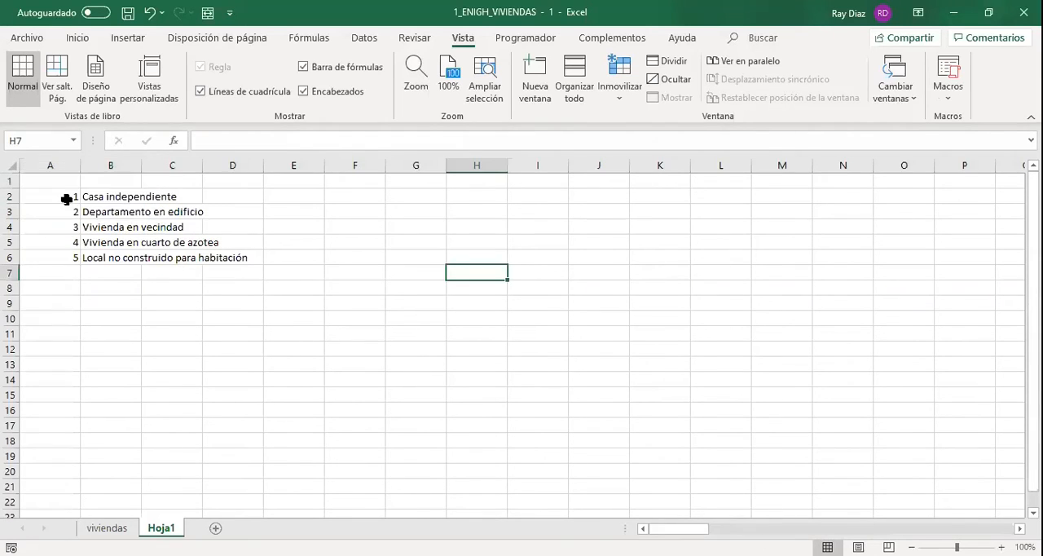
pyautogui.click(67, 181)
pyautogui.click(109, 528)
pyautogui.click(113, 177)
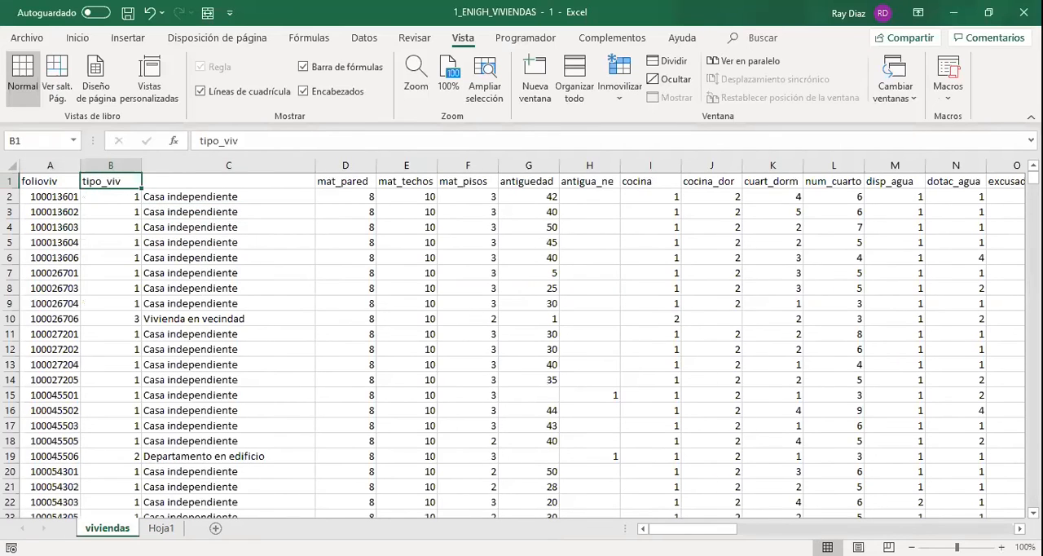
pyautogui.hotkey('ctrl', 'c')
pyautogui.click(160, 528)
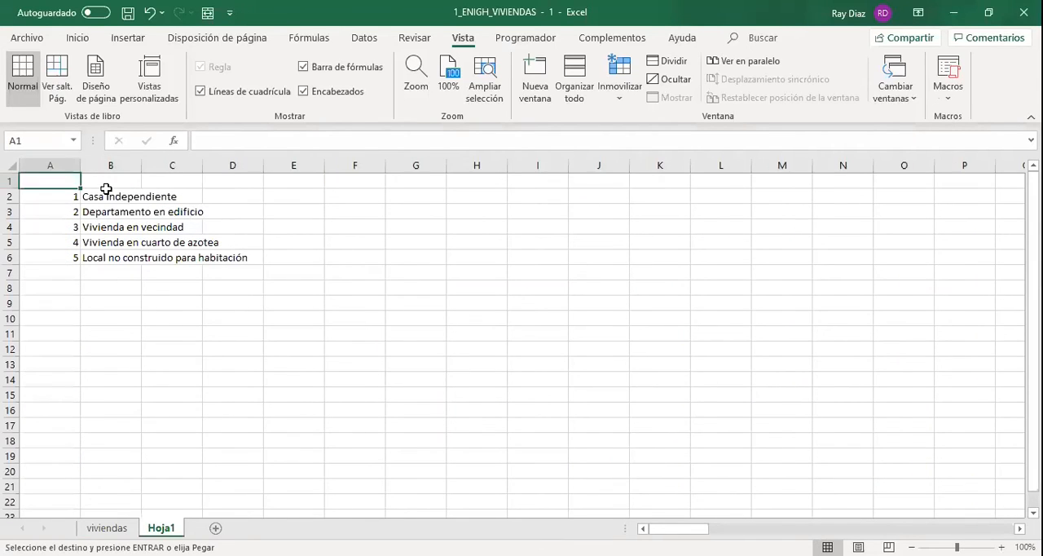
pyautogui.hotkey('ctrl', 'v')
# Enter concepto as the header of the description column in B1 of Hoja1.
pyautogui.click(107, 187)
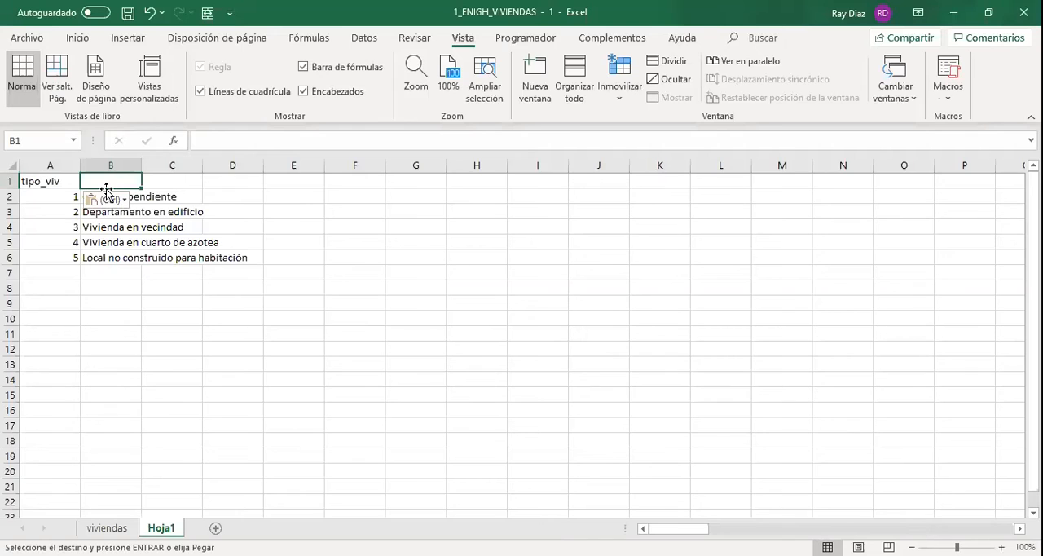
pyautogui.write('concepto')
pyautogui.press('Return')
pyautogui.press('Left')
# Select the complete lookup table with its headers, A1:B6, in Hoja1.
pyautogui.moveTo(77, 181); pyautogui.dragTo(107, 192)
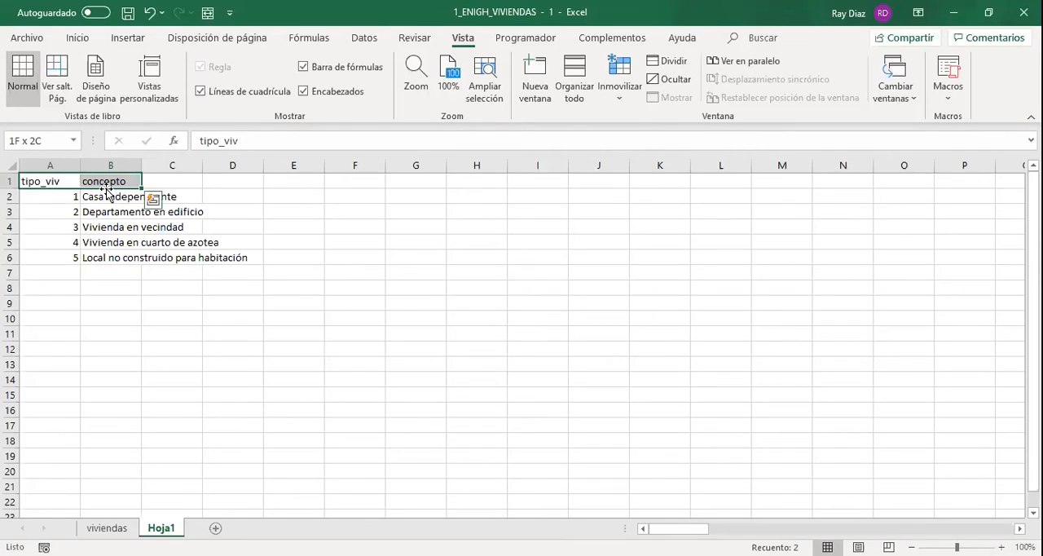
pyautogui.hotkey('shift', 'Left')
pyautogui.hotkey('shift', 'Down')
pyautogui.hotkey('shift', 'Down')
pyautogui.hotkey('shift', 'Down')
pyautogui.hotkey('shift', 'Down')
pyautogui.hotkey('shift', 'Down')
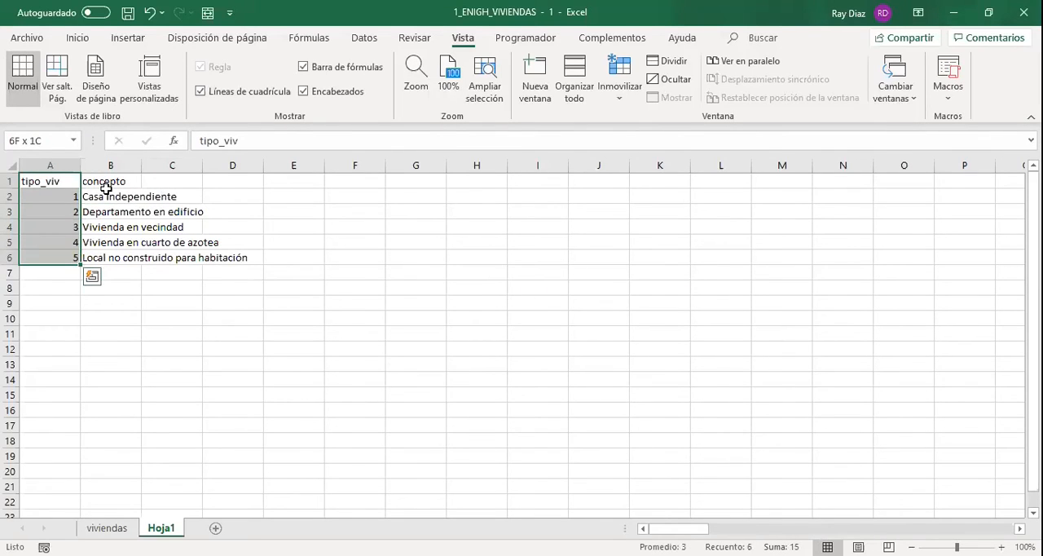
pyautogui.hotkey('shift', 'Right')
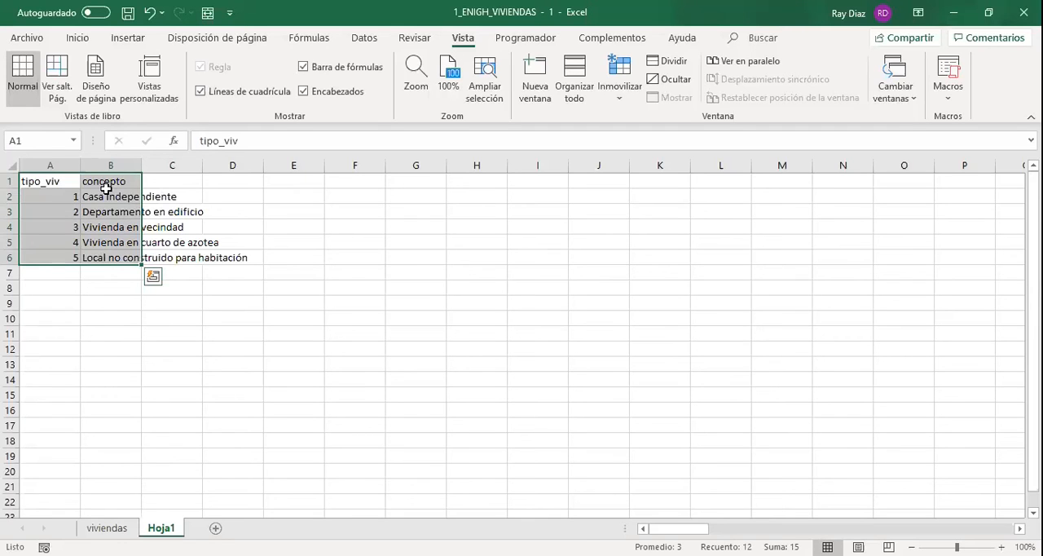
# Open the SI.CONJUNTO formula in C2 of the viviendas sheet for editing.
pyautogui.click(107, 529)
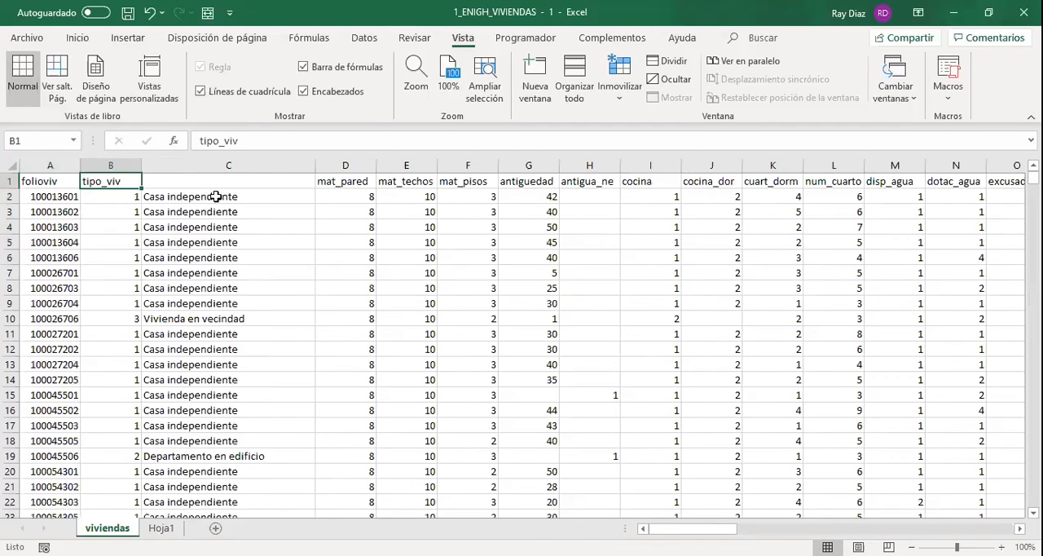
pyautogui.click(216, 197)
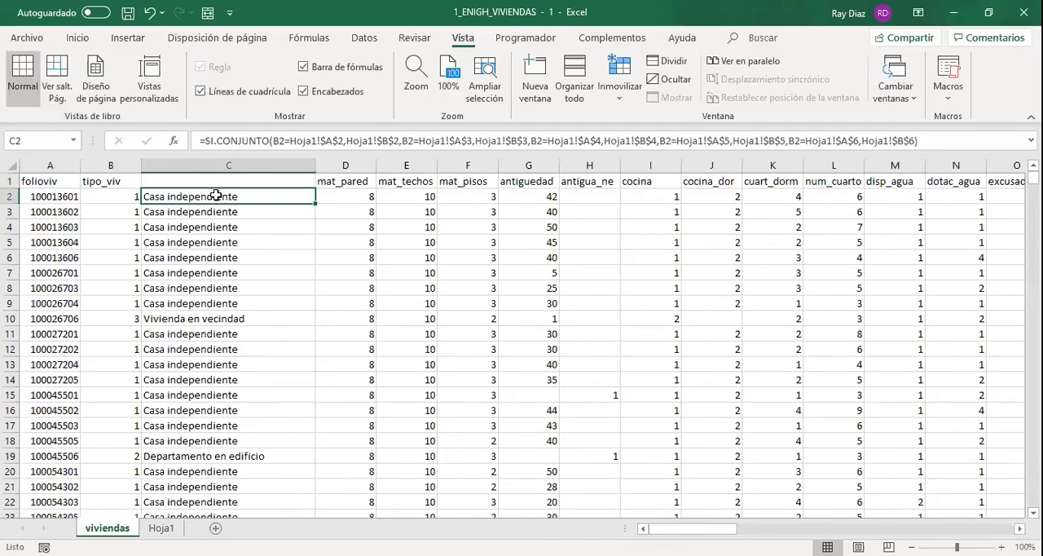
pyautogui.doubleClick(216, 197)
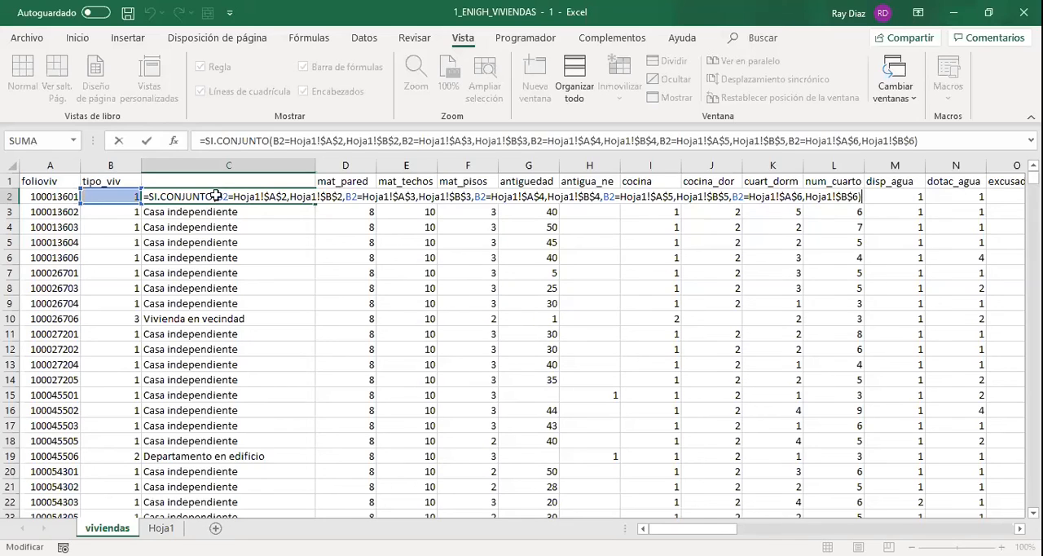
# Replace the formulas in column C of viviendas with their values and enter concepto as the header in C1.
pyautogui.press('Return')
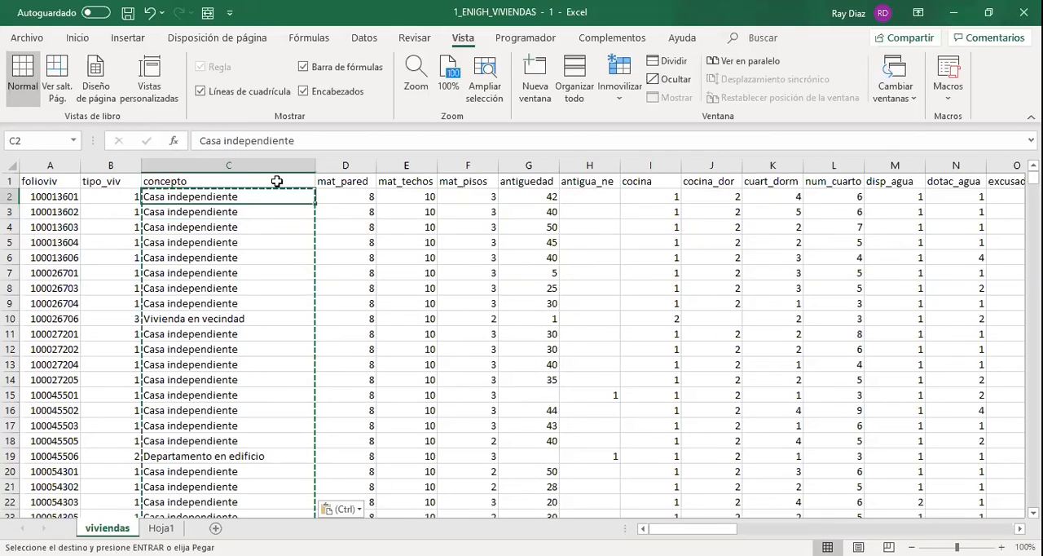
pyautogui.press('Up')
pyautogui.press('Left')
pyautogui.press('Left')
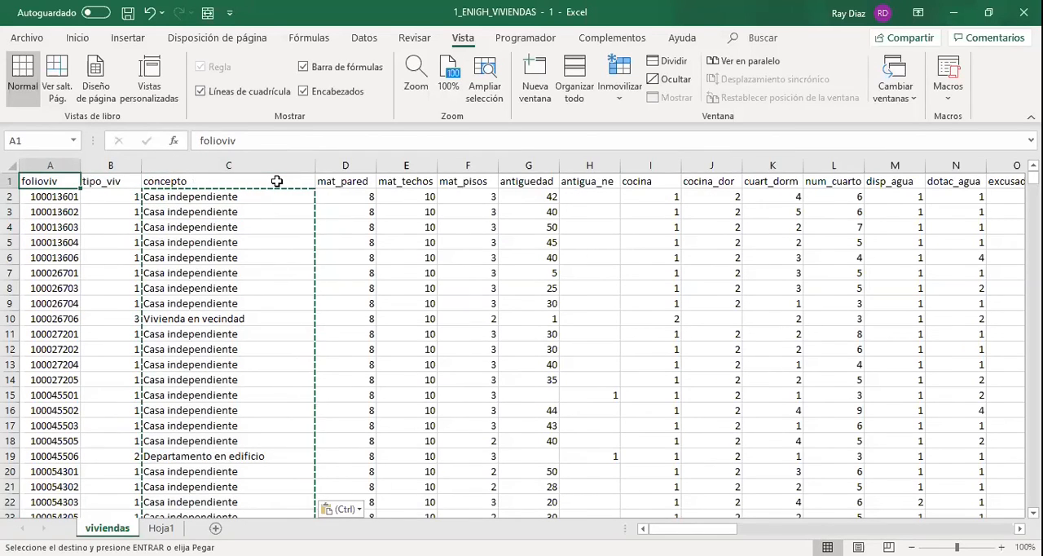
# Examine the header row and the concepto values in column C of viviendas down to the last record.
pyautogui.press('Right')
pyautogui.press('Down')
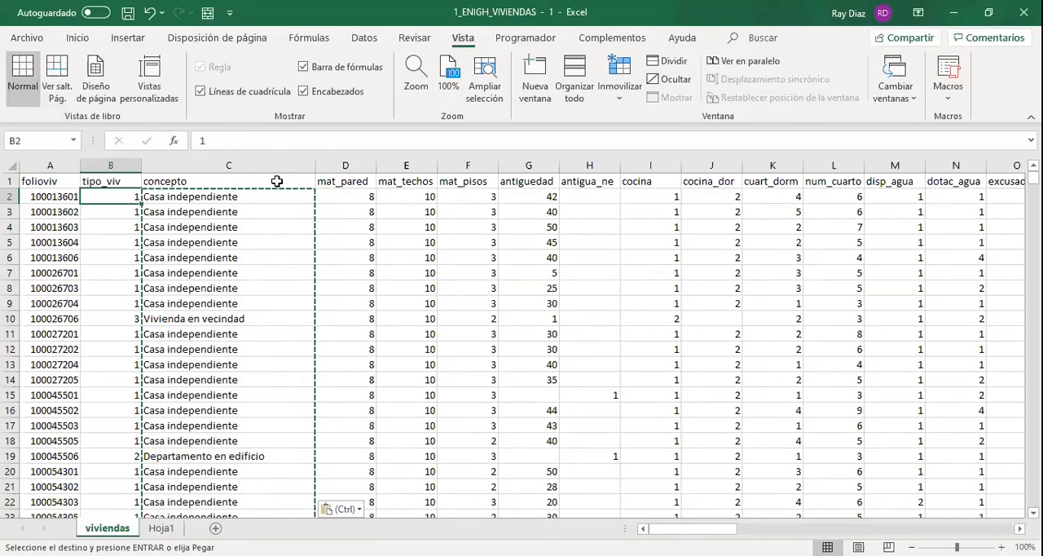
pyautogui.click(274, 202)
pyautogui.click(221, 306)
pyautogui.click(224, 318)
pyautogui.click(152, 182)
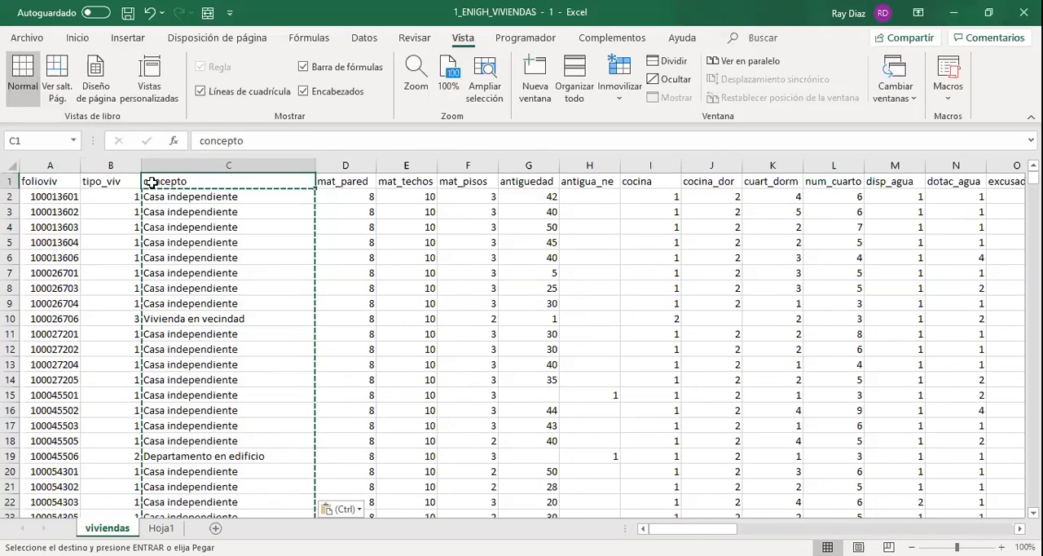
pyautogui.click(10, 181)
pyautogui.click(69, 39)
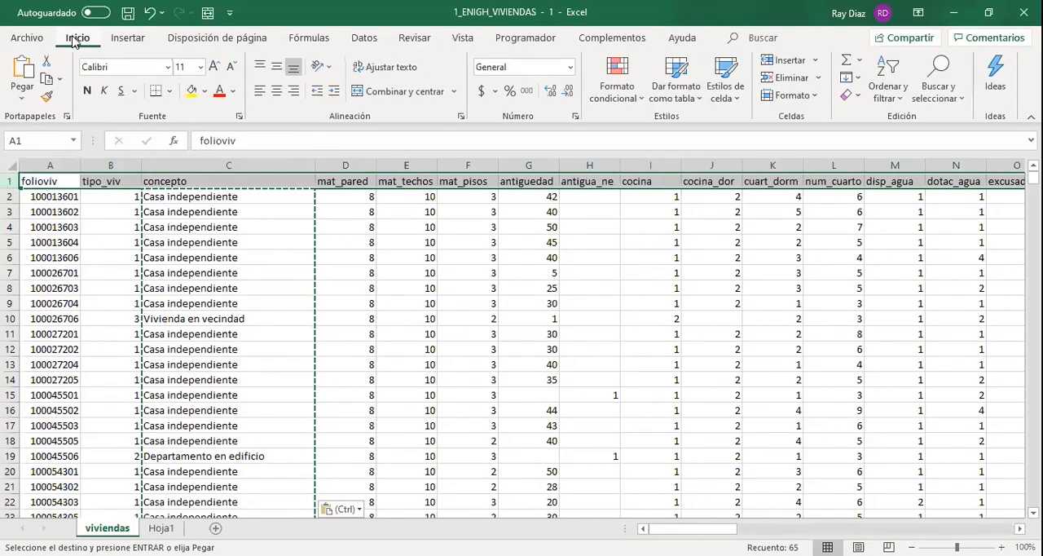
pyautogui.click(256, 181)
pyautogui.click(77, 184)
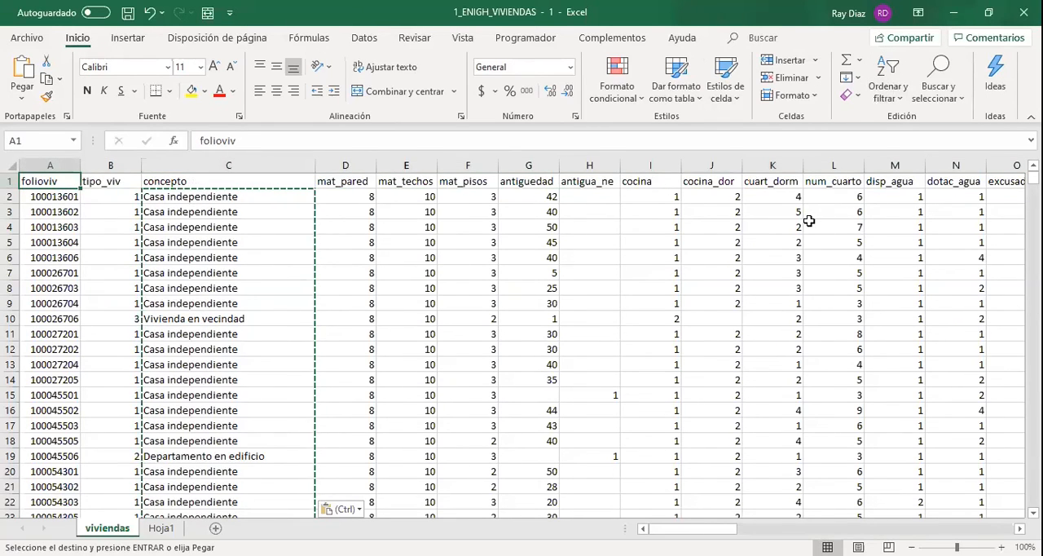
pyautogui.press('Right')
pyautogui.press('Down')
pyautogui.press('Right')
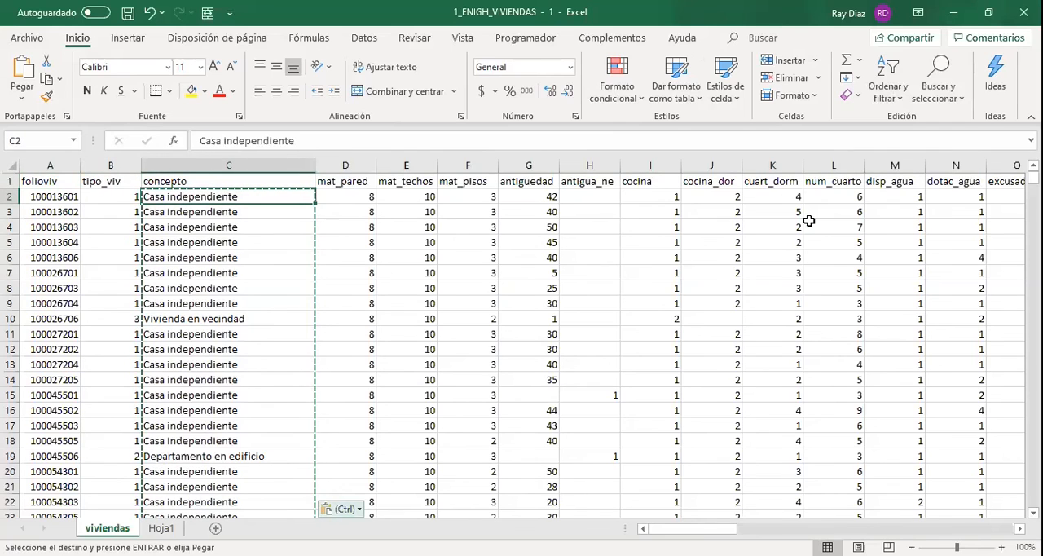
pyautogui.press('ctrl')
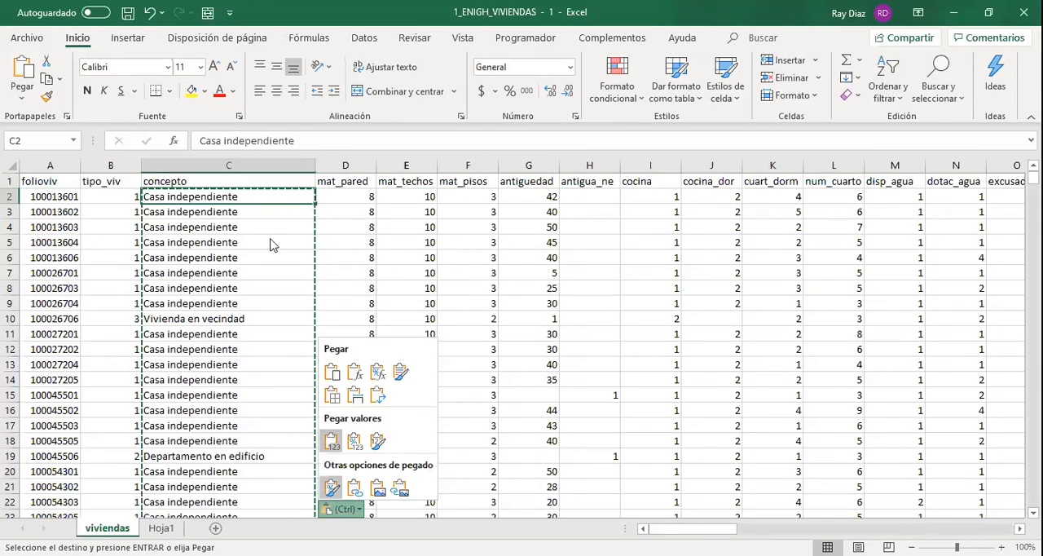
pyautogui.click(254, 194)
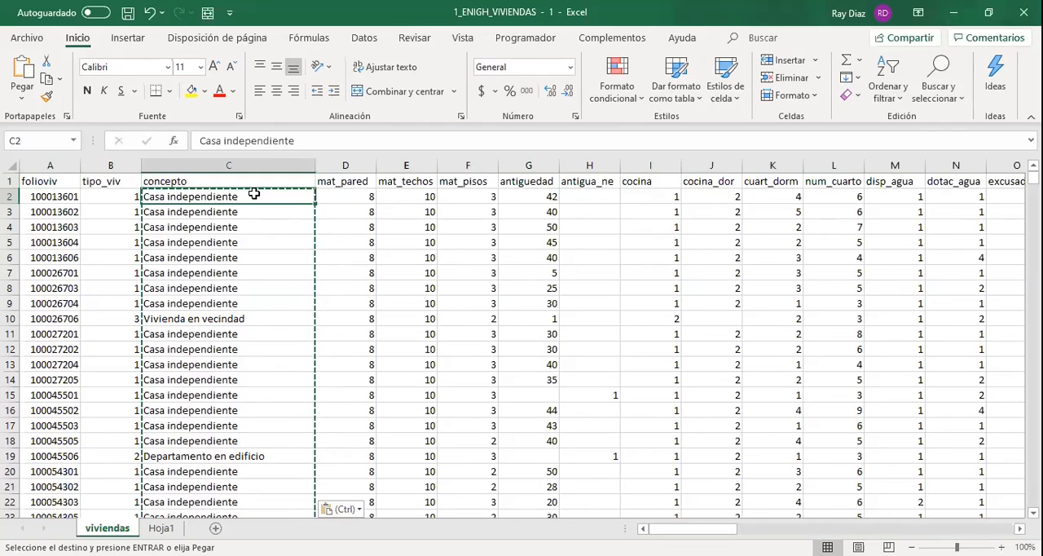
pyautogui.hotkey('ctrl', 'shift', 'Down')
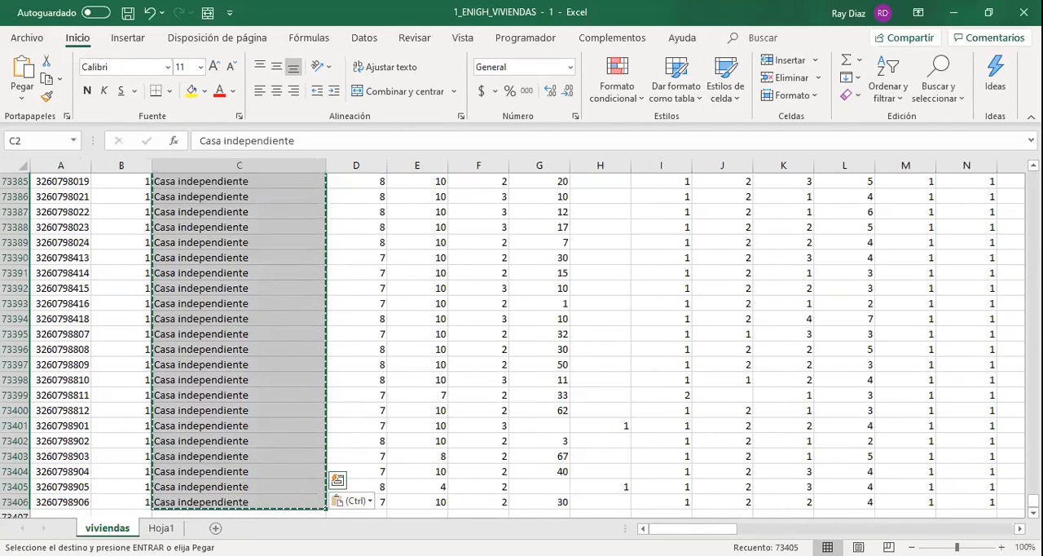
pyautogui.hotkey('ctrl', 'Up')
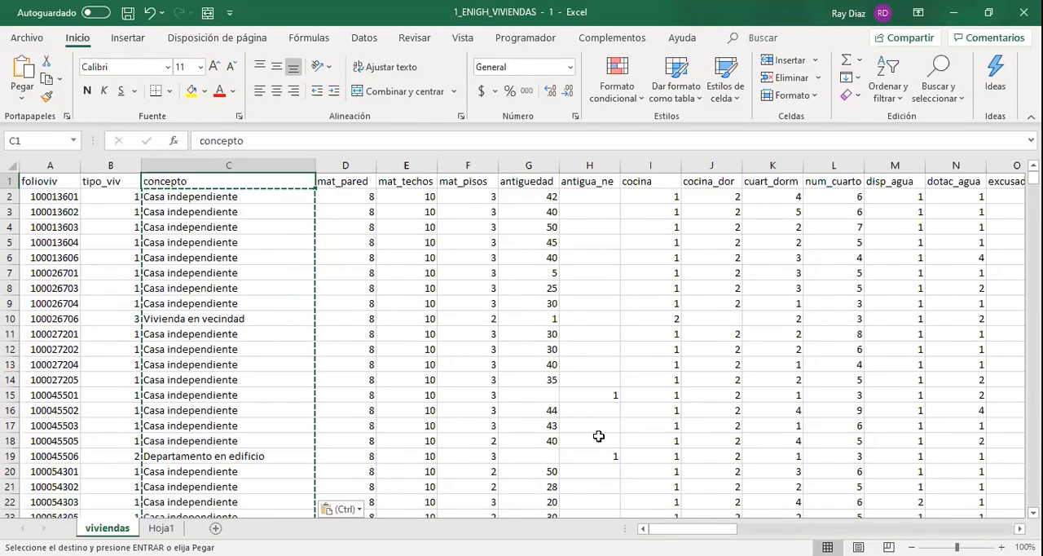
pyautogui.press('Left')
pyautogui.press('Left')
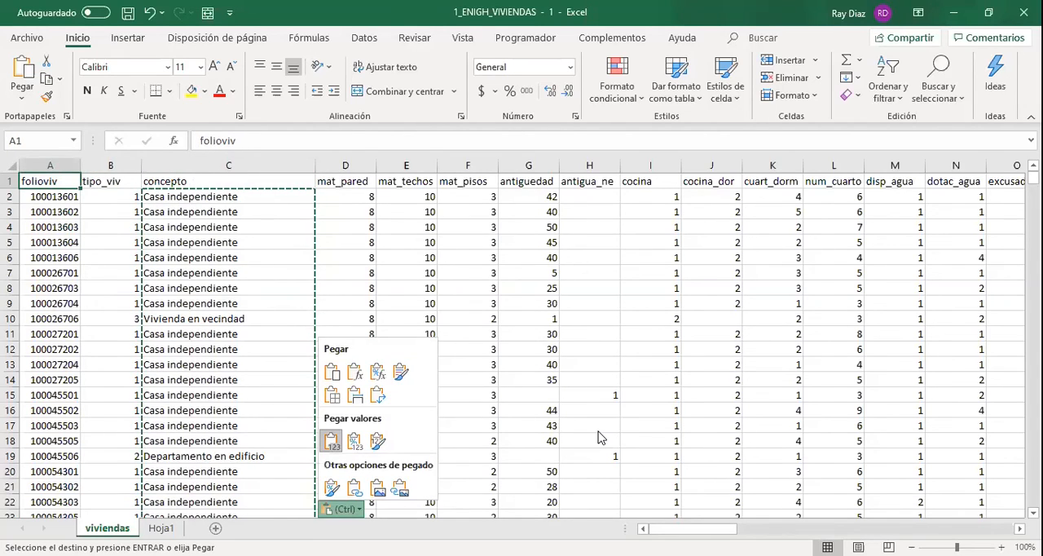
pyautogui.click(31, 208)
pyautogui.click(69, 187)
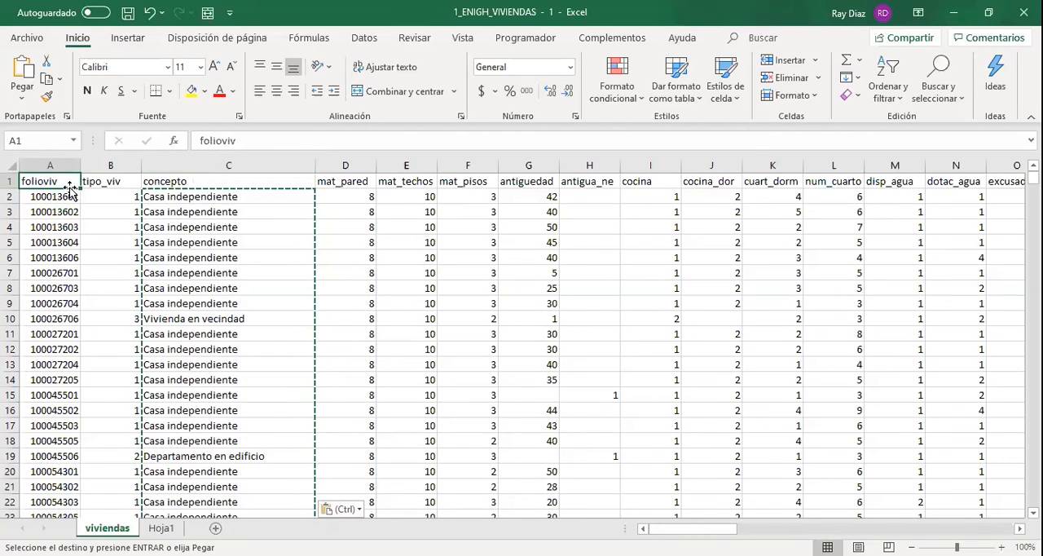
pyautogui.moveTo(62, 180); pyautogui.dragTo(269, 335)
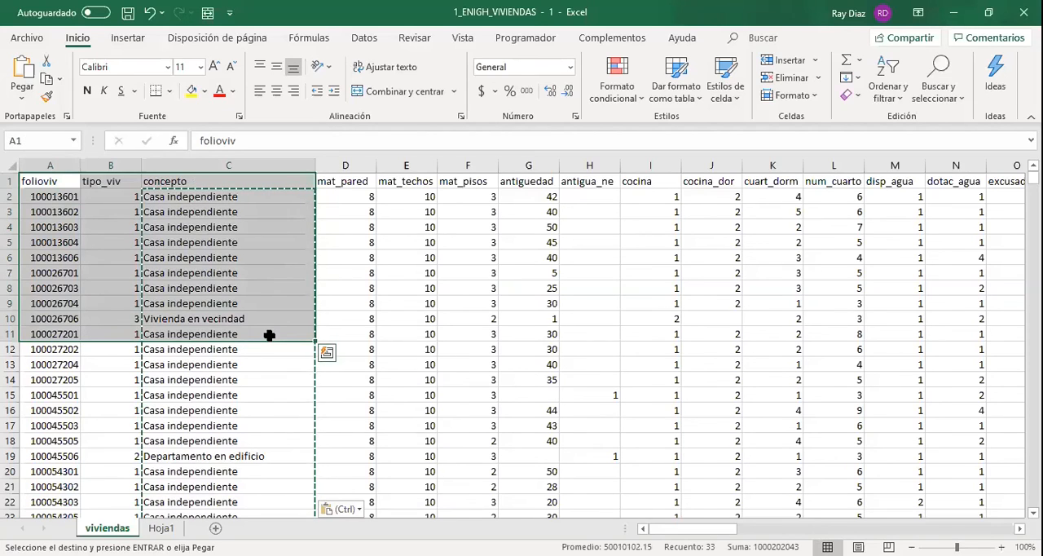
pyautogui.click(238, 260)
pyautogui.hotkey('shift', 'Down')
pyautogui.hotkey('shift', 'Down')
pyautogui.hotkey('shift', 'Down')
pyautogui.hotkey('shift', 'Right')
pyautogui.hotkey('shift', 'Down')
pyautogui.hotkey('shift', 'Down')
pyautogui.hotkey('shift', 'Down')
pyautogui.hotkey('shift', 'Right')
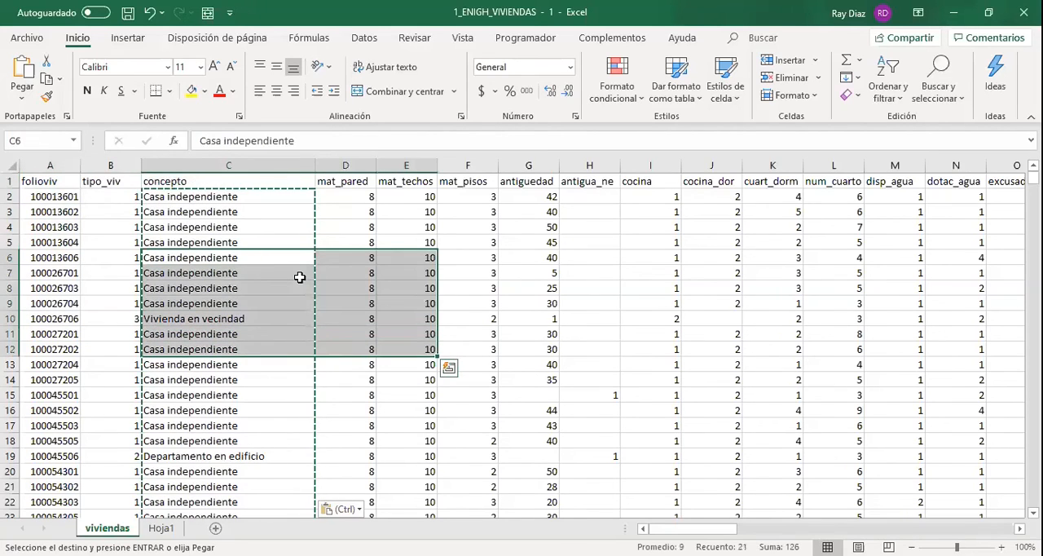
pyautogui.click(88, 176)
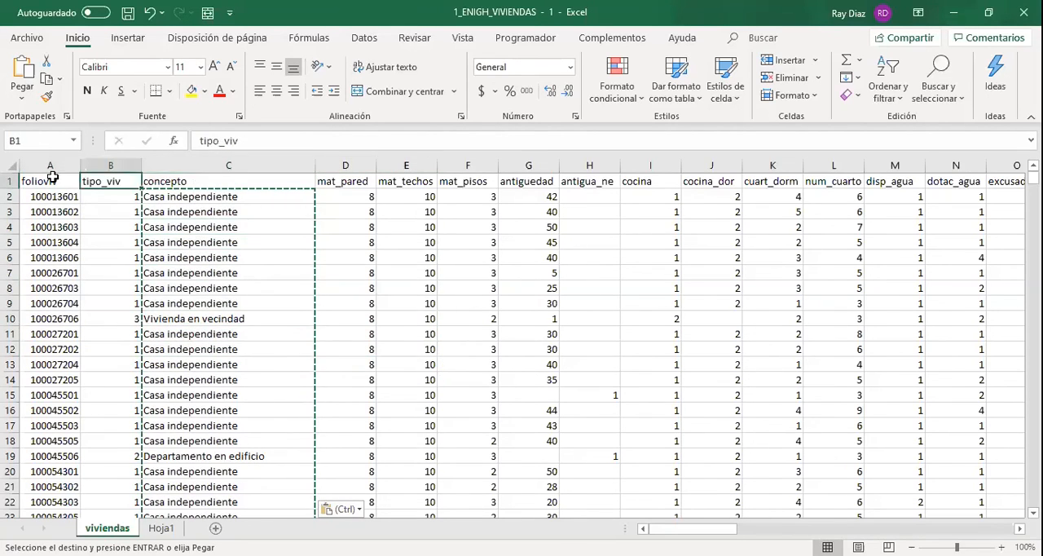
# Create a pivot table on a new worksheet from the complete viviendas data, range A1:BM73406.
pyautogui.click(52, 178)
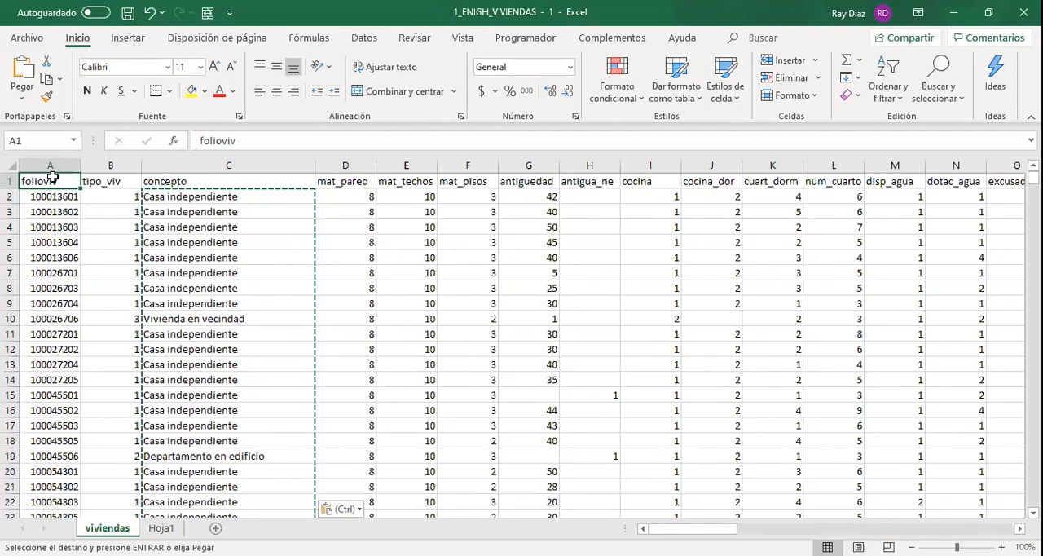
pyautogui.hotkey('ctrl', 'shift', 'Down')
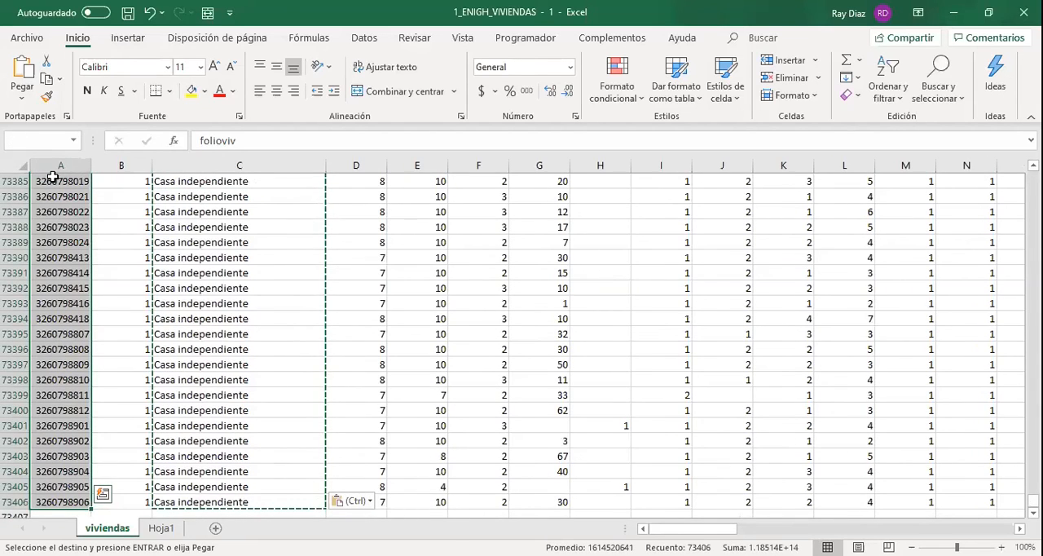
pyautogui.hotkey('ctrl', 'shift', 'Right')
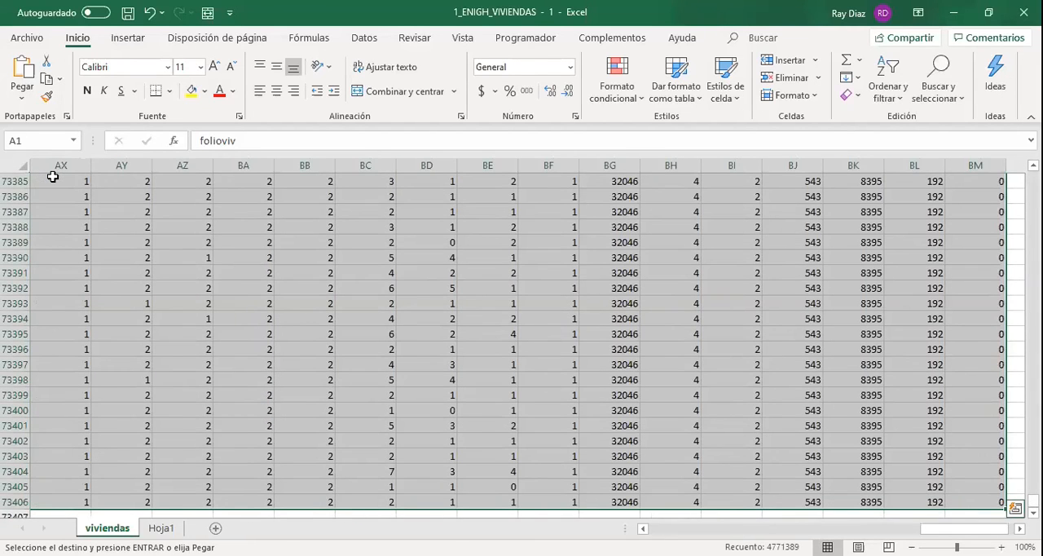
pyautogui.click(126, 40)
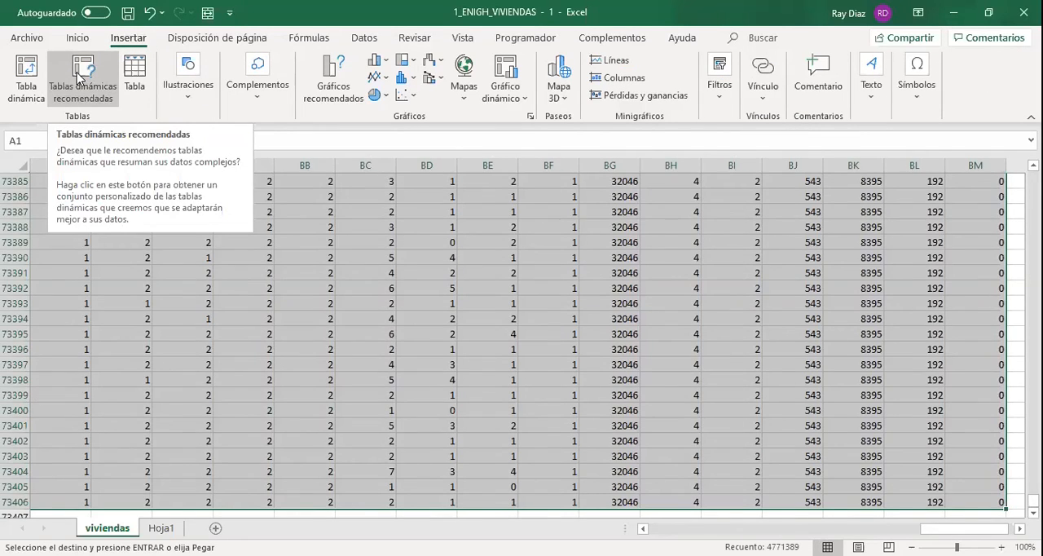
pyautogui.click(26, 78)
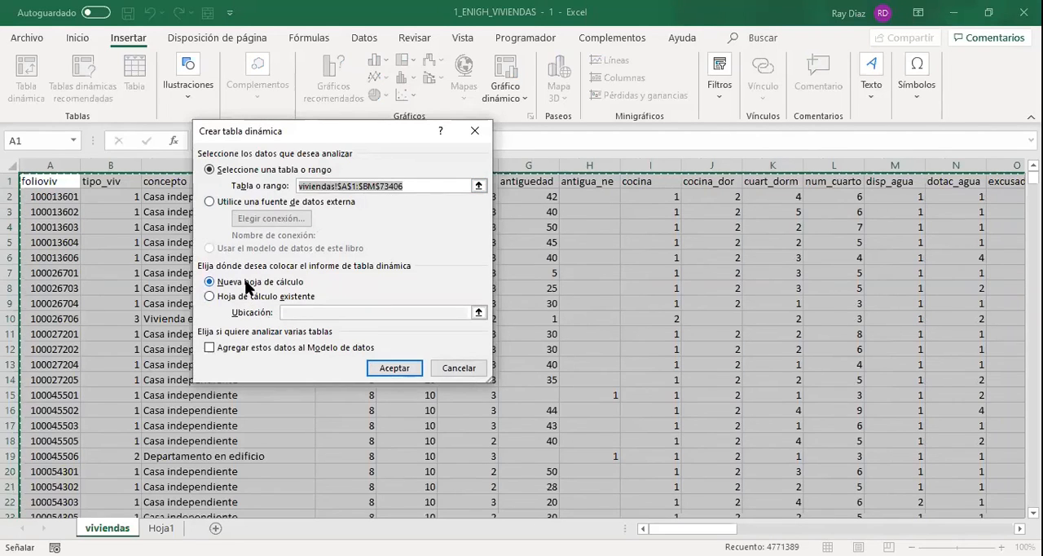
pyautogui.press('Return')
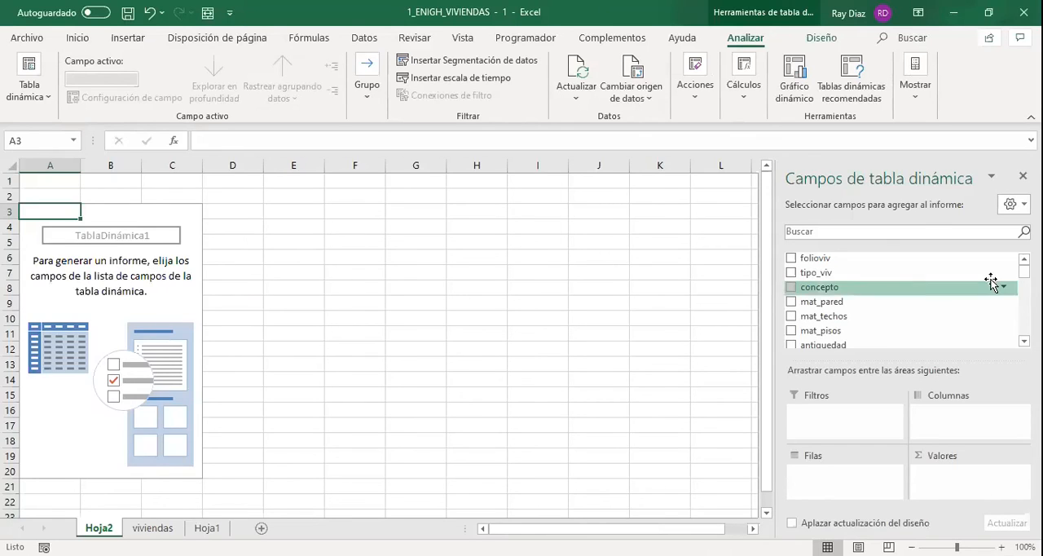
# Check the pivot table's field list against the viviendas headers and add the concepto field to the rows.
pyautogui.scroll(-10, 905, 301)
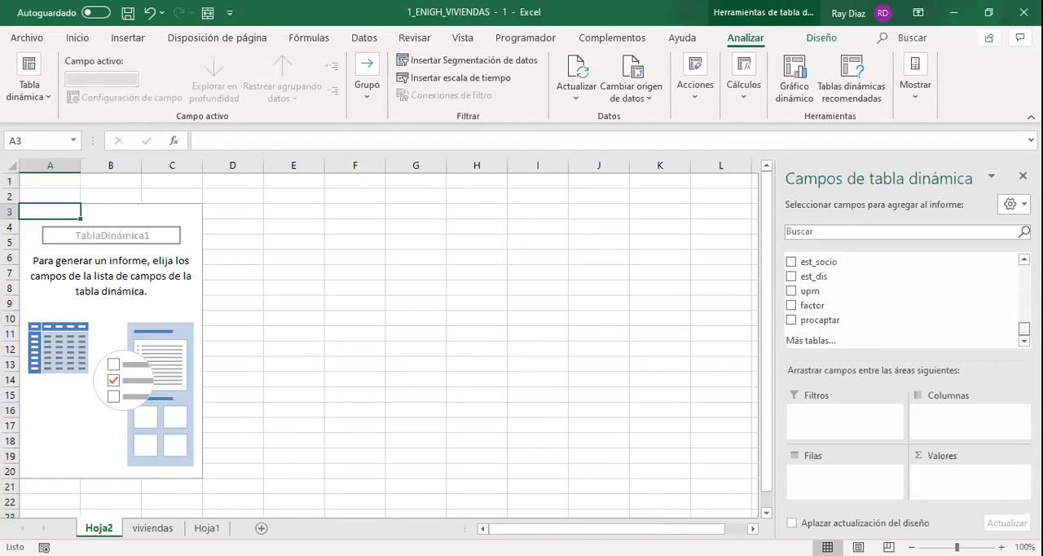
pyautogui.scroll(10, 897, 301)
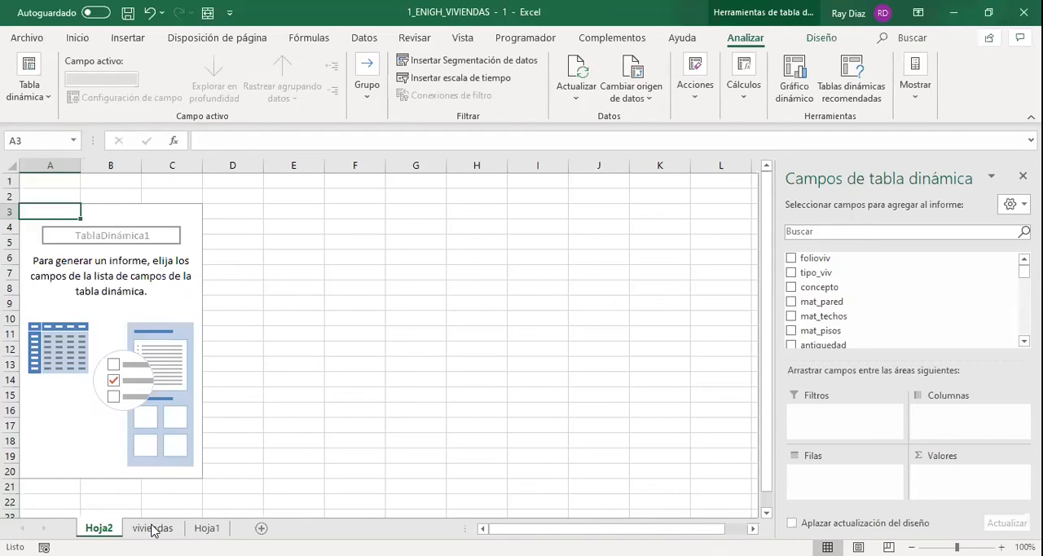
pyautogui.hotkey('ctrl', 'pagedown')
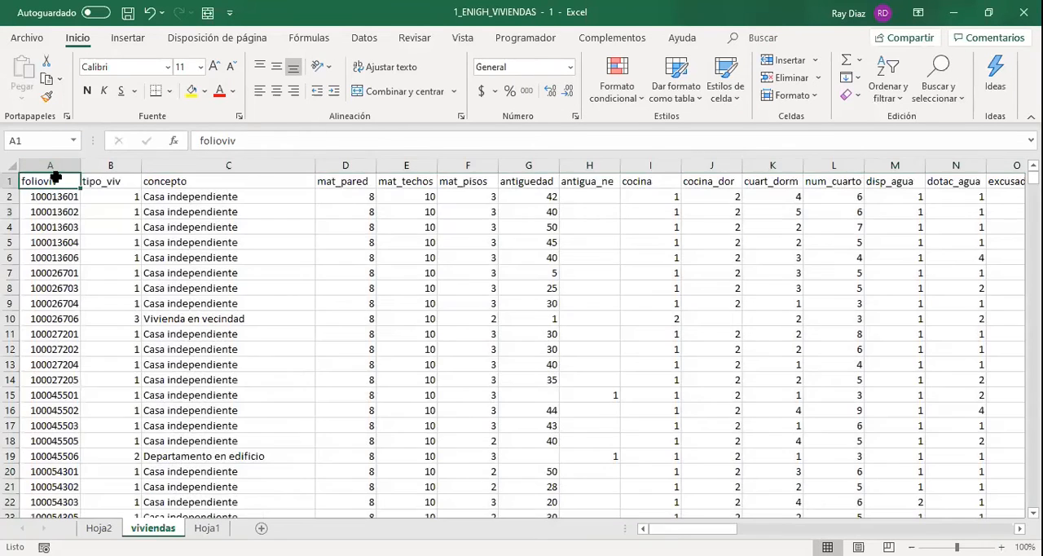
pyautogui.hotkey('shift', 'Right')
pyautogui.hotkey('ctrl', 'shift', 'Right')
pyautogui.hotkey('ctrl', 'Home')
pyautogui.hotkey('ctrl', 'pageup')
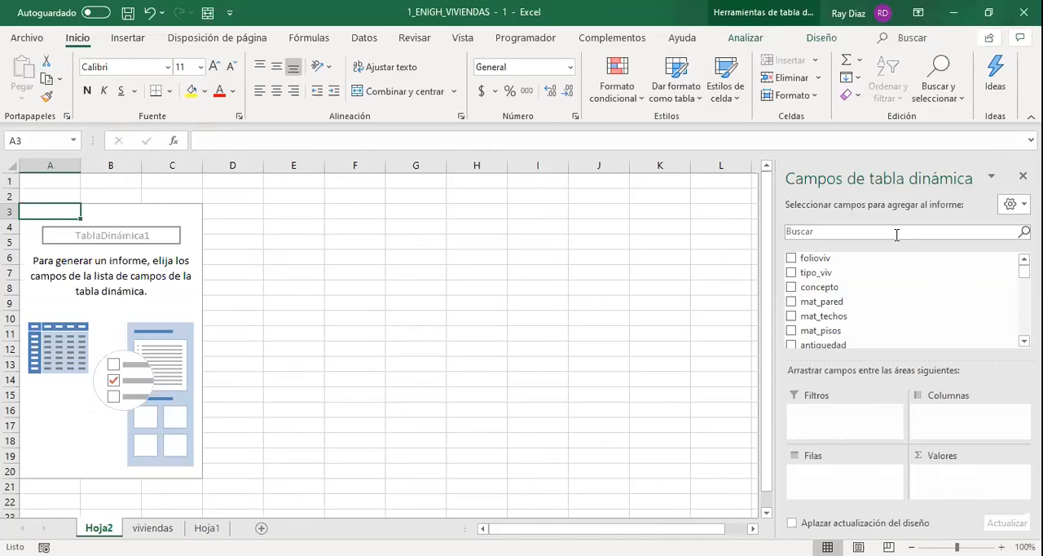
pyautogui.moveTo(834, 291); pyautogui.dragTo(855, 481)
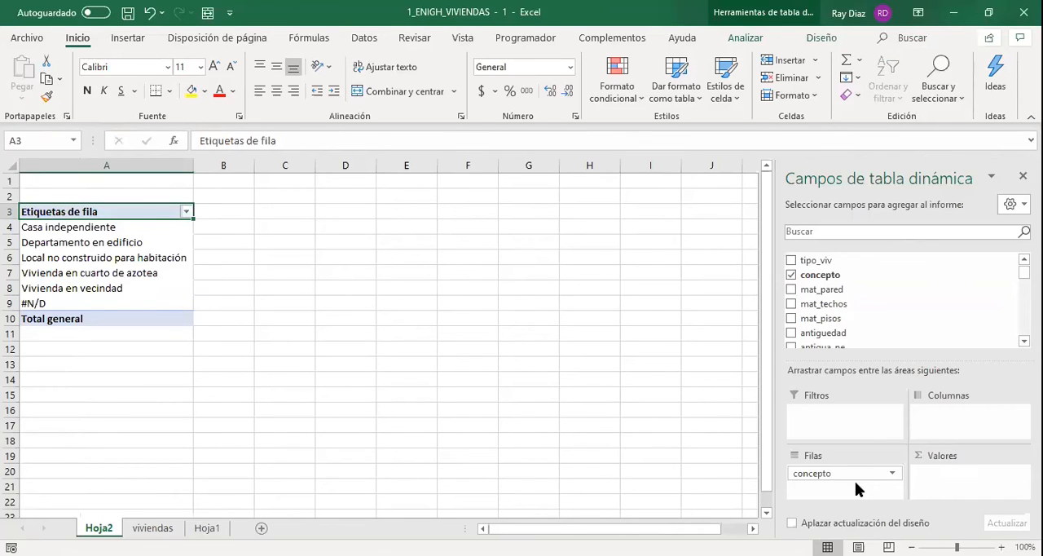
# Copy the #N/D label from A9 of the pivot table and search the viviendas sheet for all its occurrences.
pyautogui.click(153, 528)
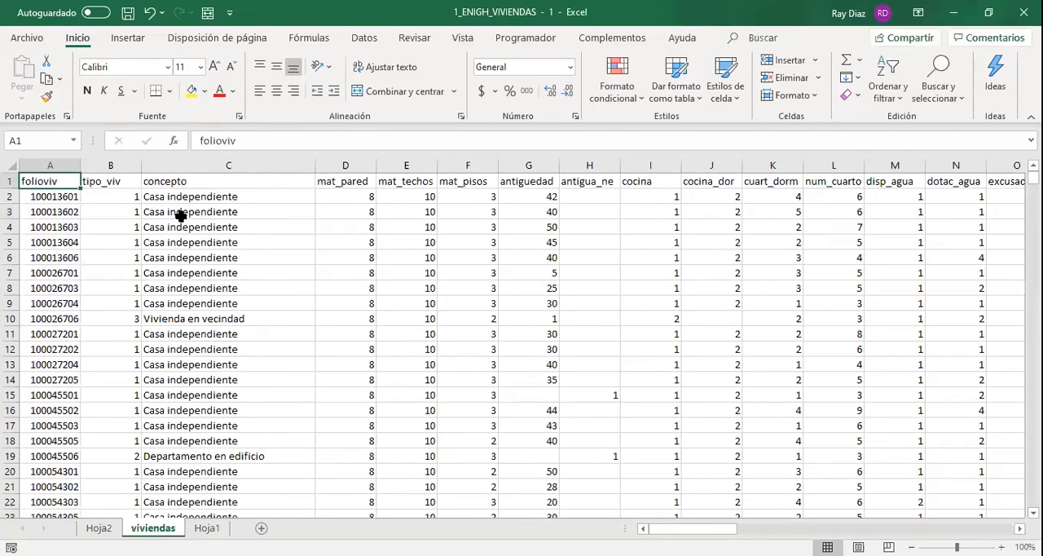
pyautogui.click(181, 199)
pyautogui.click(10, 181)
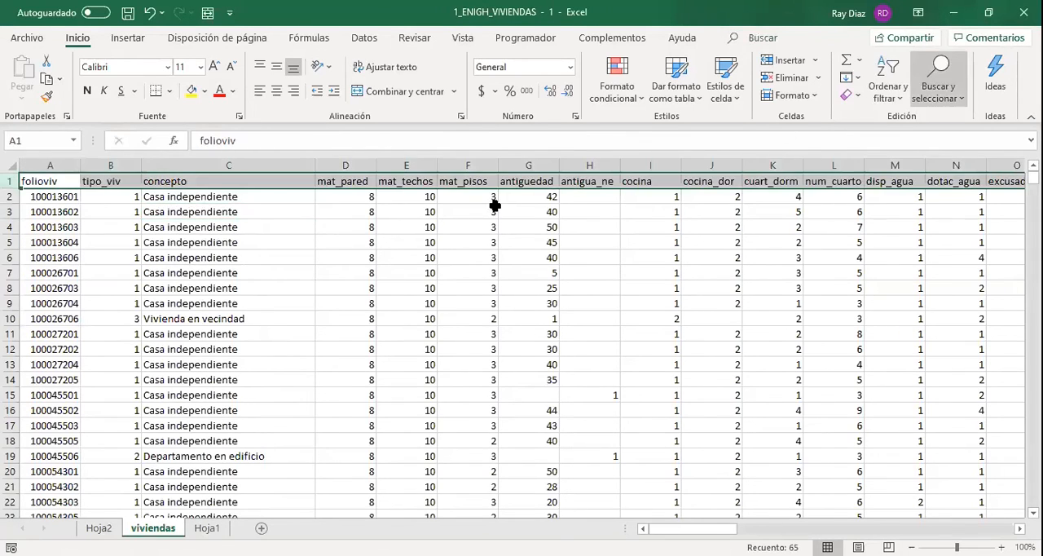
pyautogui.hotkey('ctrl', 'pageup')
pyautogui.click(75, 306)
pyautogui.hotkey('ctrl', 'c')
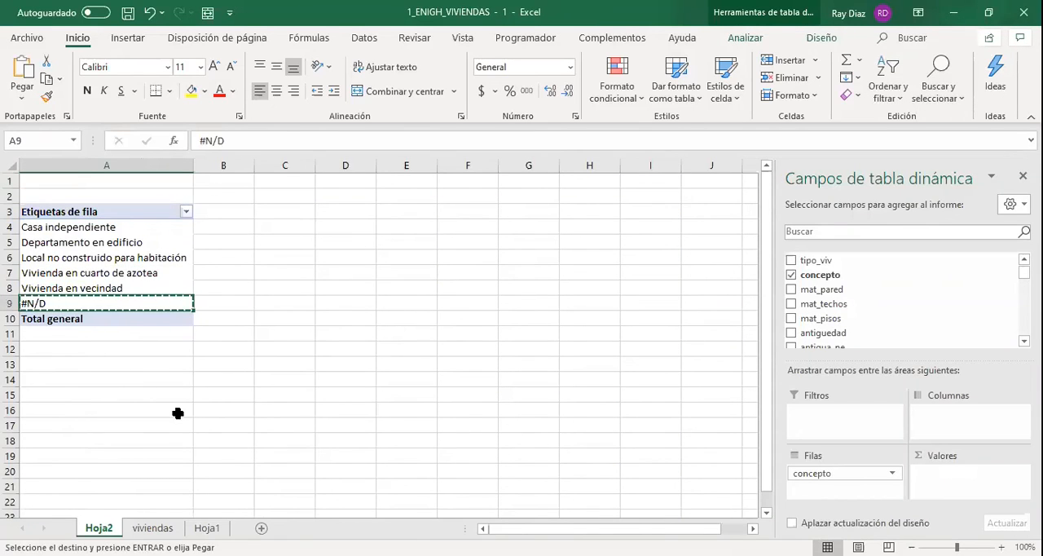
pyautogui.click(153, 529)
pyautogui.click(174, 367)
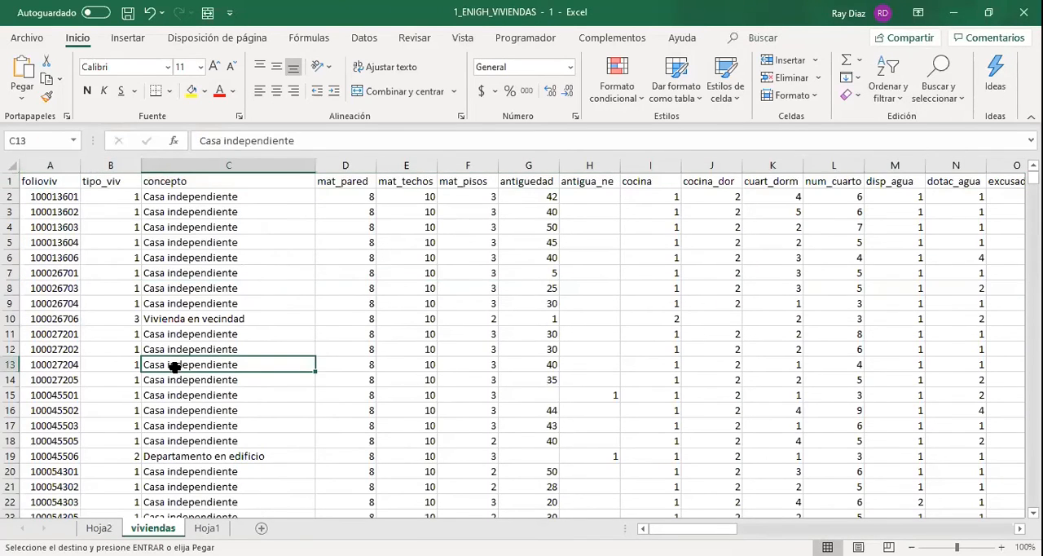
pyautogui.hotkey('ctrl', 'b')
pyautogui.hotkey('ctrl', 'v')
pyautogui.click(345, 337)
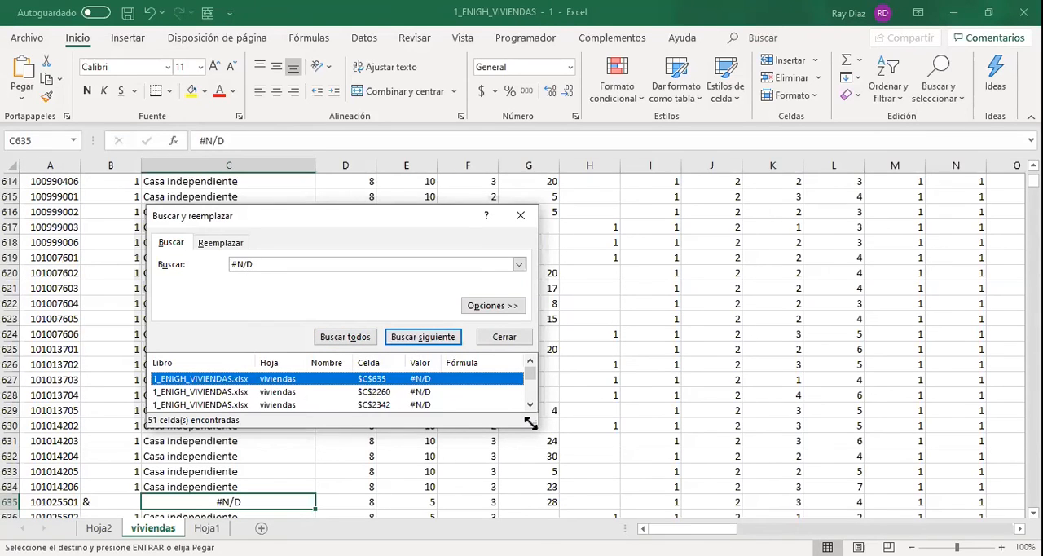
# Enlarge the search results window, move it clear of columns A to C and inspect the #N/D cells C635, C2260, C2342 and C2809.
pyautogui.doubleClick(468, 216)
pyautogui.moveTo(468, 216); pyautogui.dragTo(644, 65)
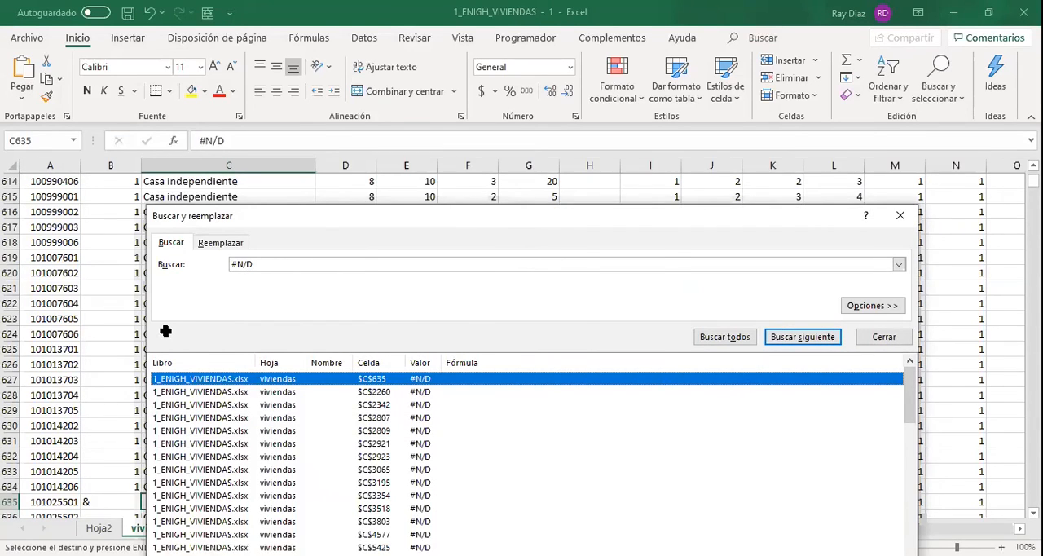
pyautogui.scroll(-3, 165, 331)
pyautogui.scroll(-1, 166, 331)
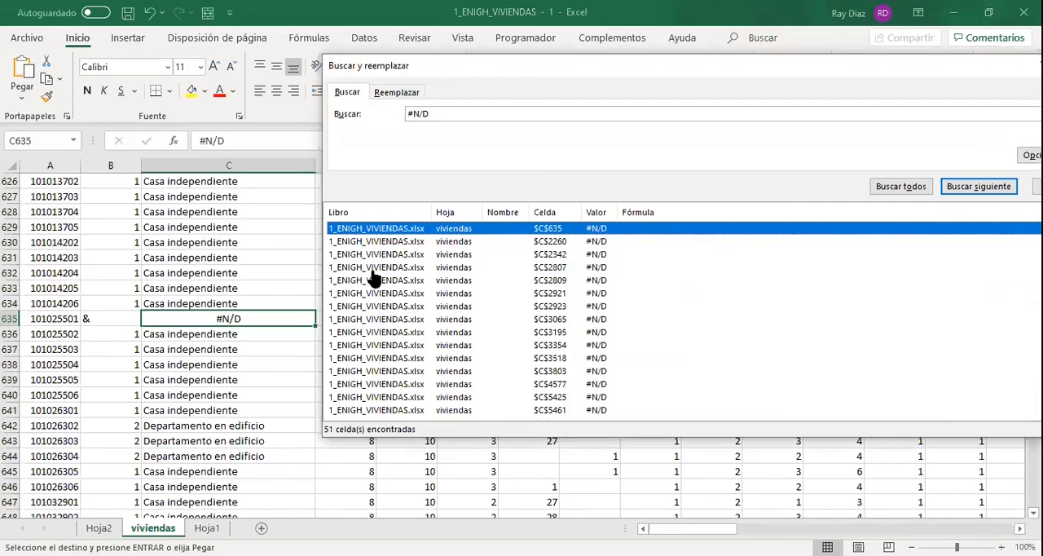
pyautogui.click(462, 243)
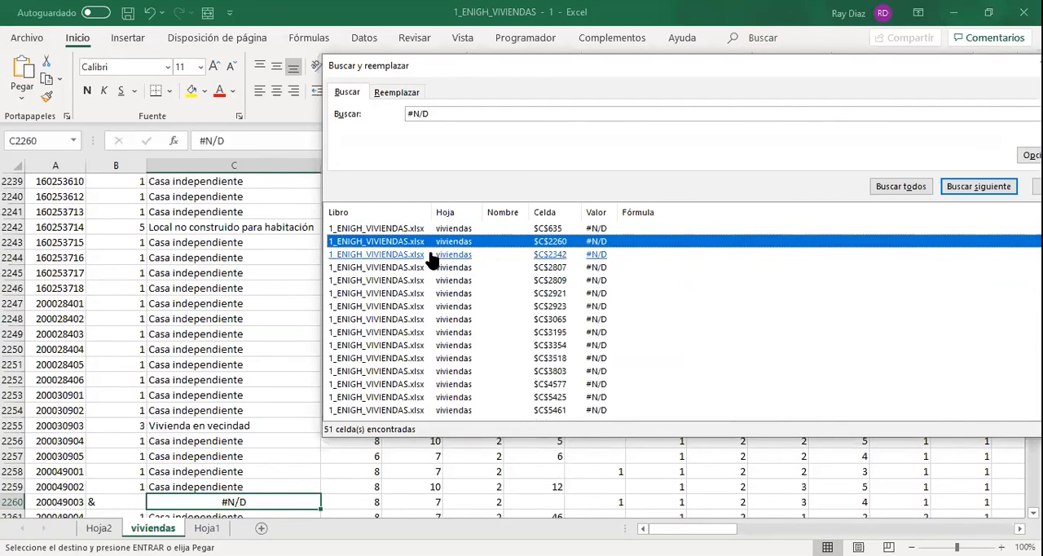
pyautogui.click(429, 255)
pyautogui.click(421, 282)
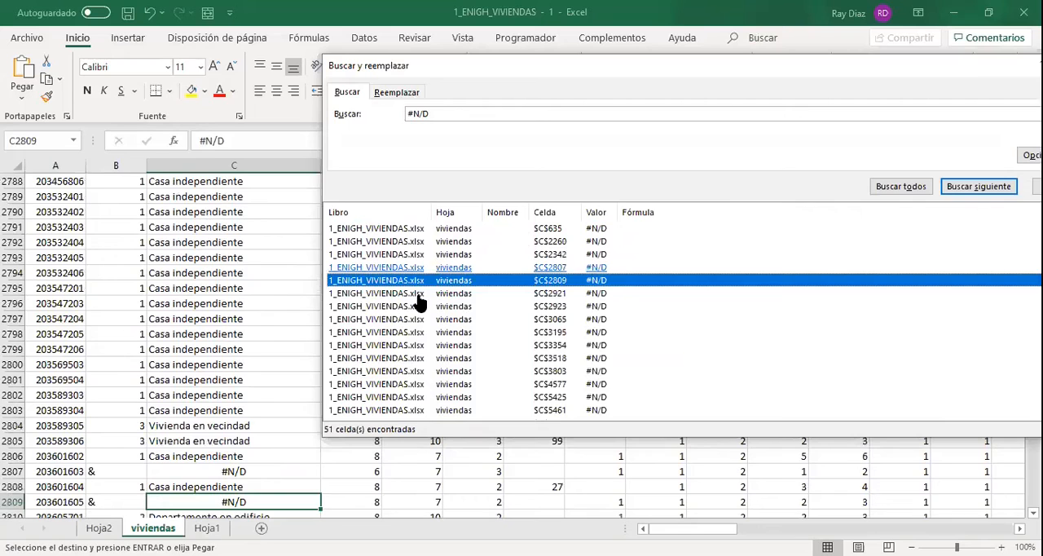
# Inspect the #N/D search results at C2923, C3065, C3354, C3803 and C5425, and close the search window.
pyautogui.click(417, 307)
pyautogui.click(418, 318)
pyautogui.click(418, 344)
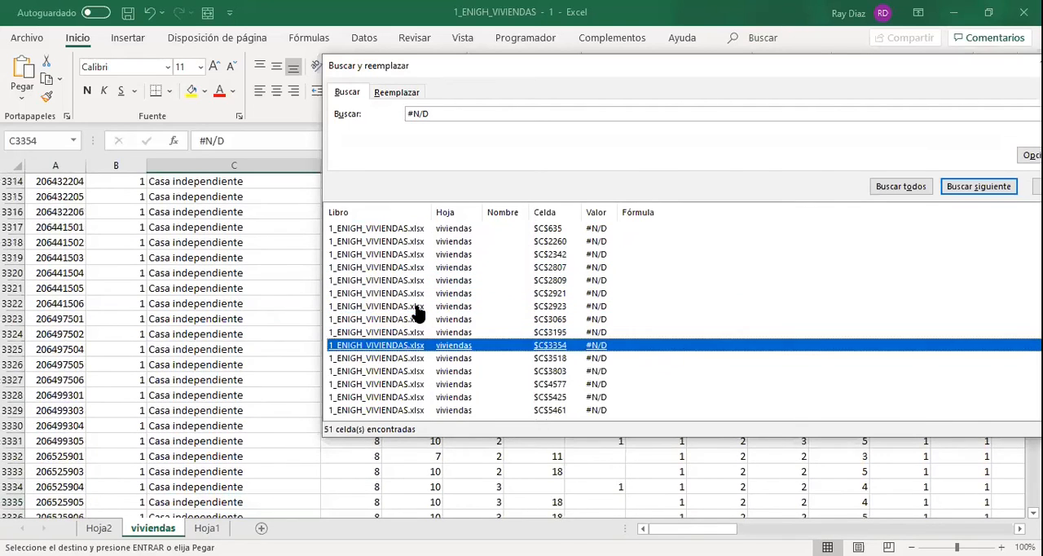
pyautogui.click(419, 372)
pyautogui.click(419, 398)
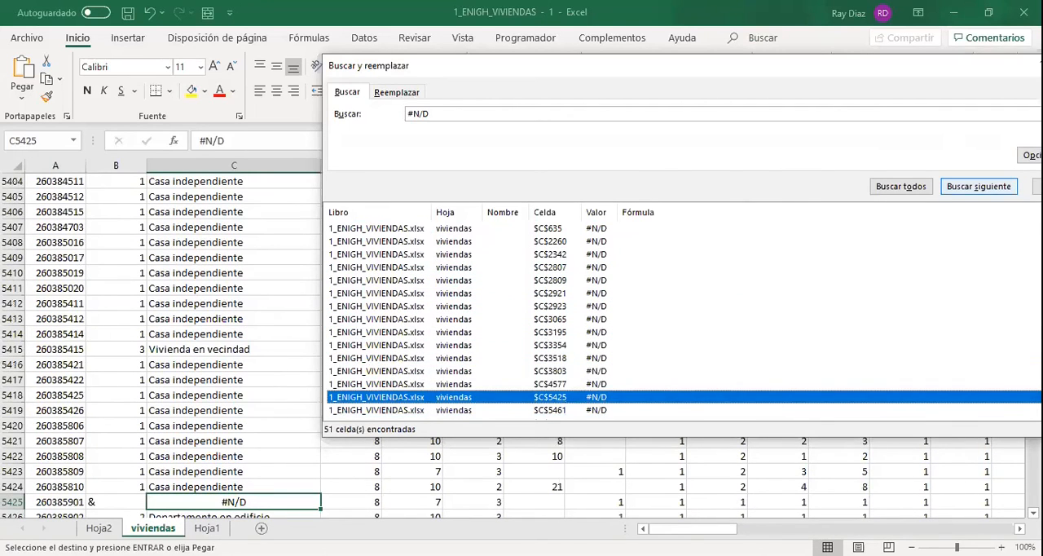
pyautogui.click(1039, 186)
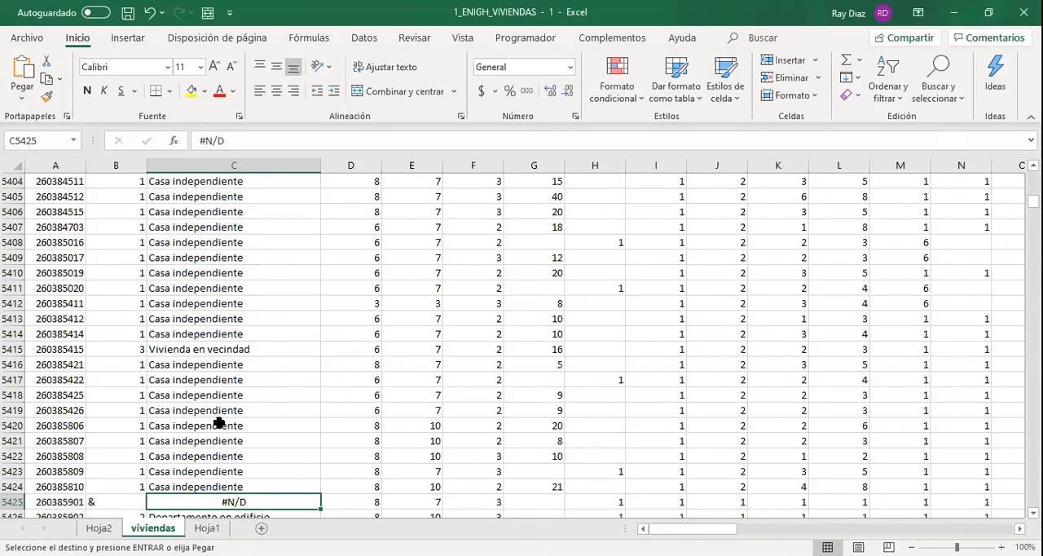
# Compare the tipo_viv code in B5425 with its #N/D description and the valid descriptions in the neighbouring rows.
pyautogui.scroll(-1, 132, 437)
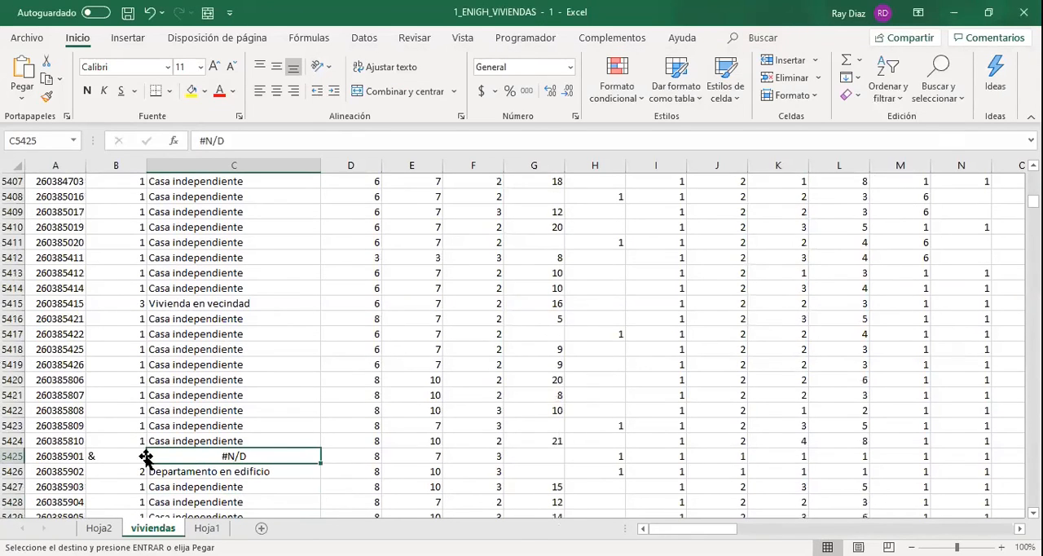
pyautogui.click(110, 456)
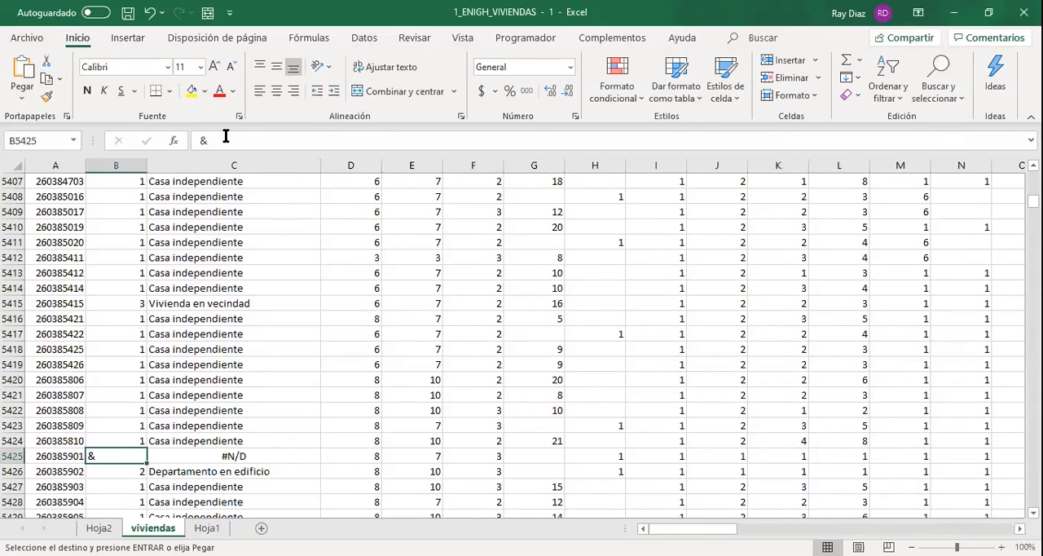
pyautogui.click(274, 441)
pyautogui.click(291, 465)
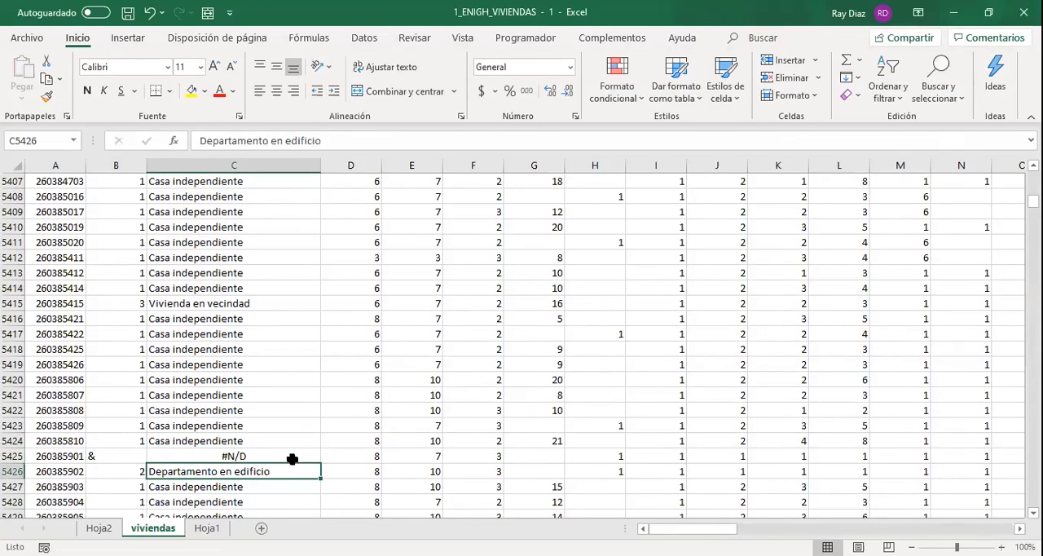
pyautogui.click(292, 457)
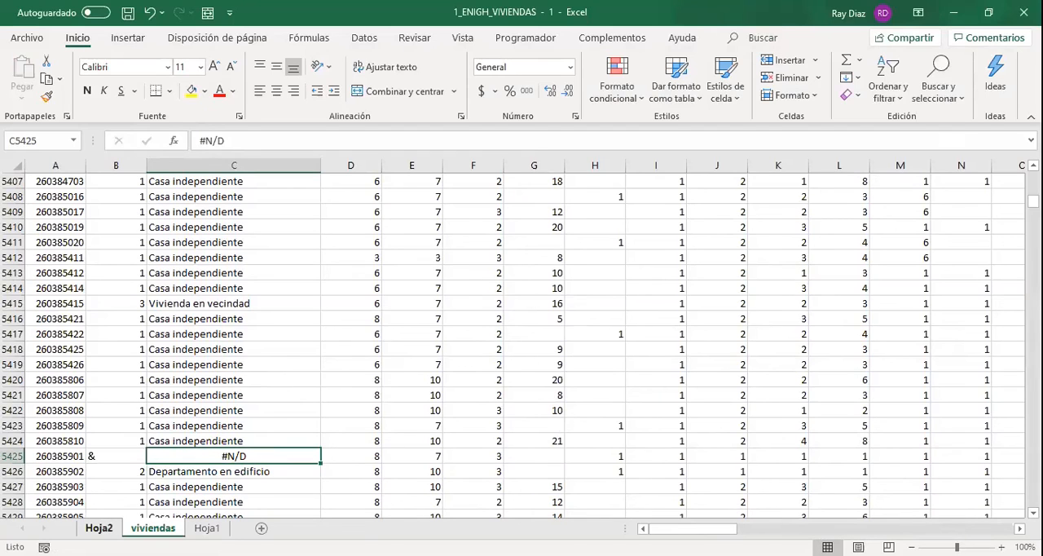
pyautogui.click(98, 527)
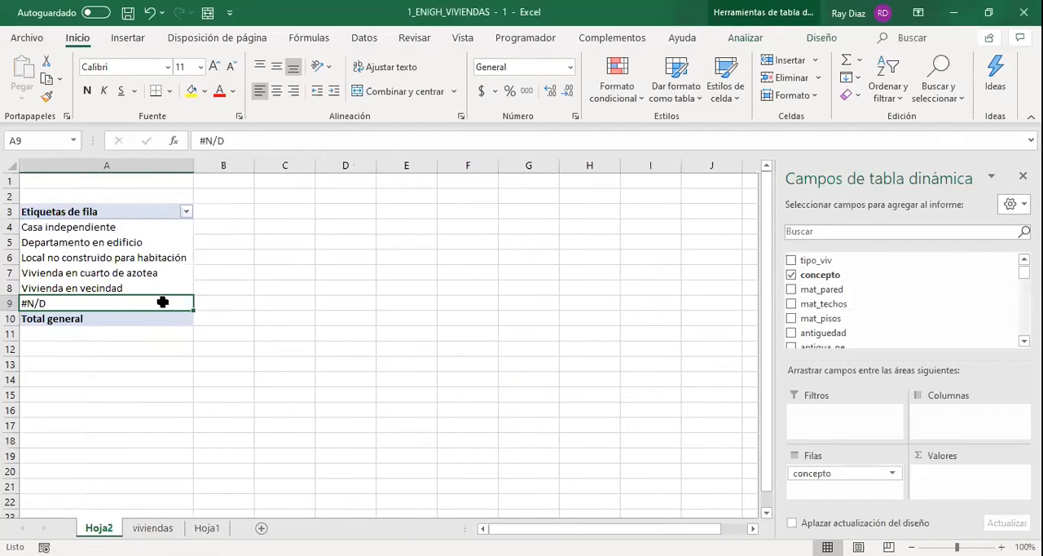
pyautogui.moveTo(826, 261); pyautogui.dragTo(981, 473)
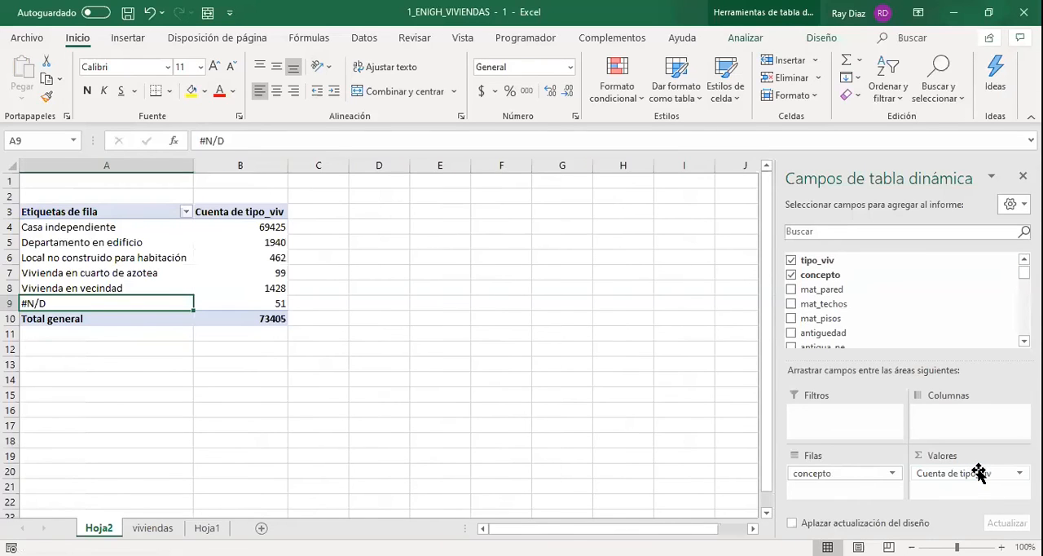
pyautogui.moveTo(978, 473); pyautogui.dragTo(896, 277)
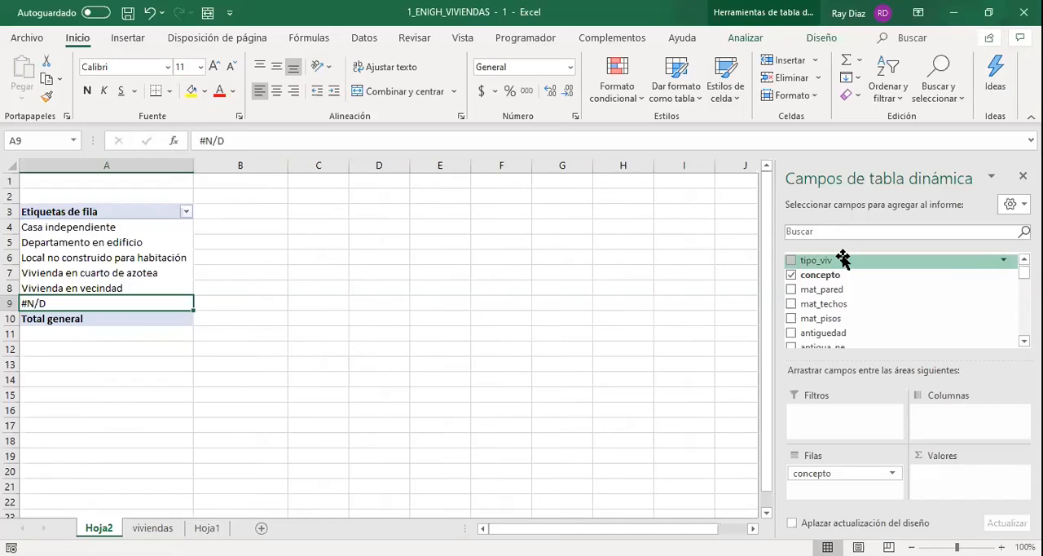
pyautogui.moveTo(843, 260); pyautogui.dragTo(1014, 481)
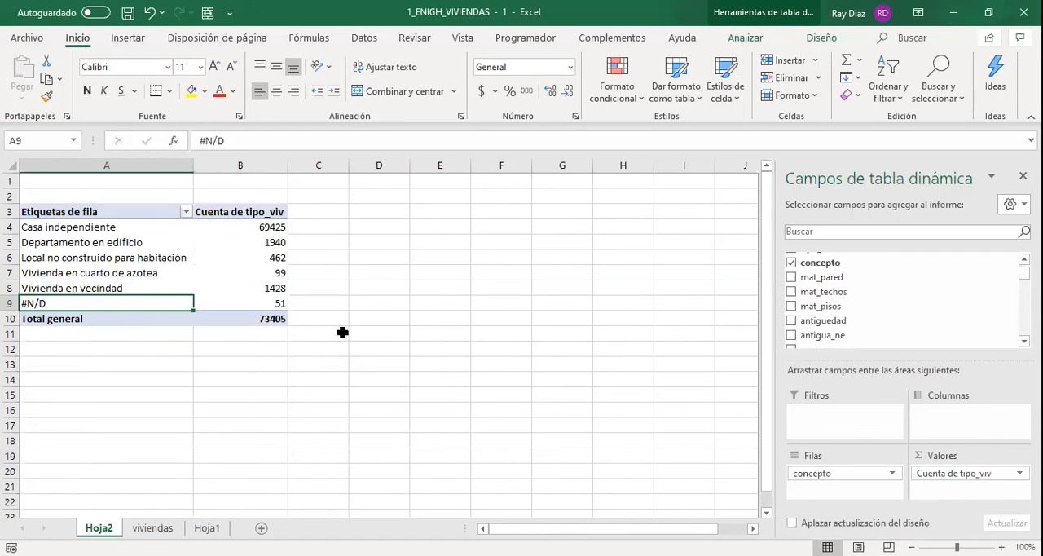
pyautogui.moveTo(954, 473); pyautogui.dragTo(869, 306)
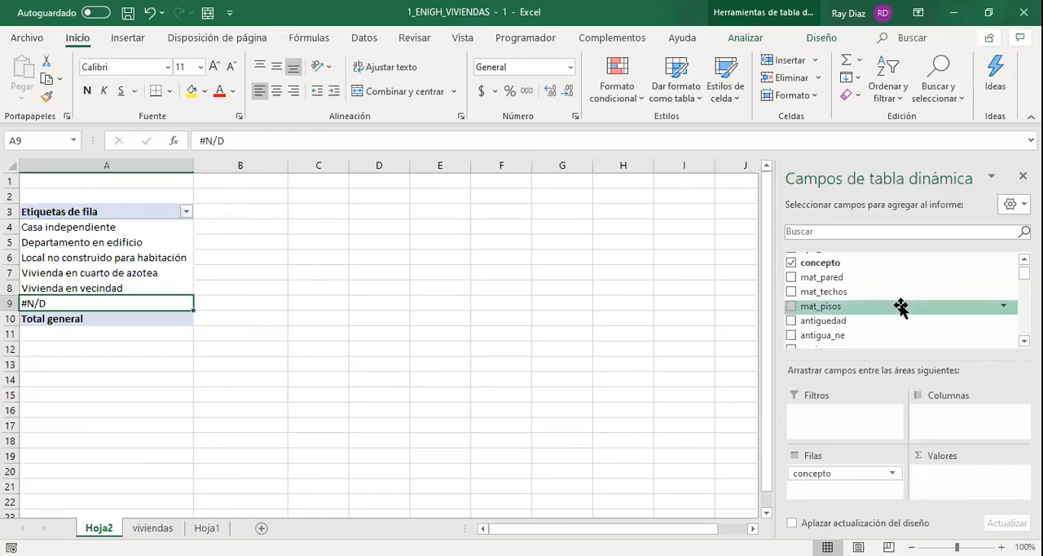
pyautogui.scroll(1, 856, 293)
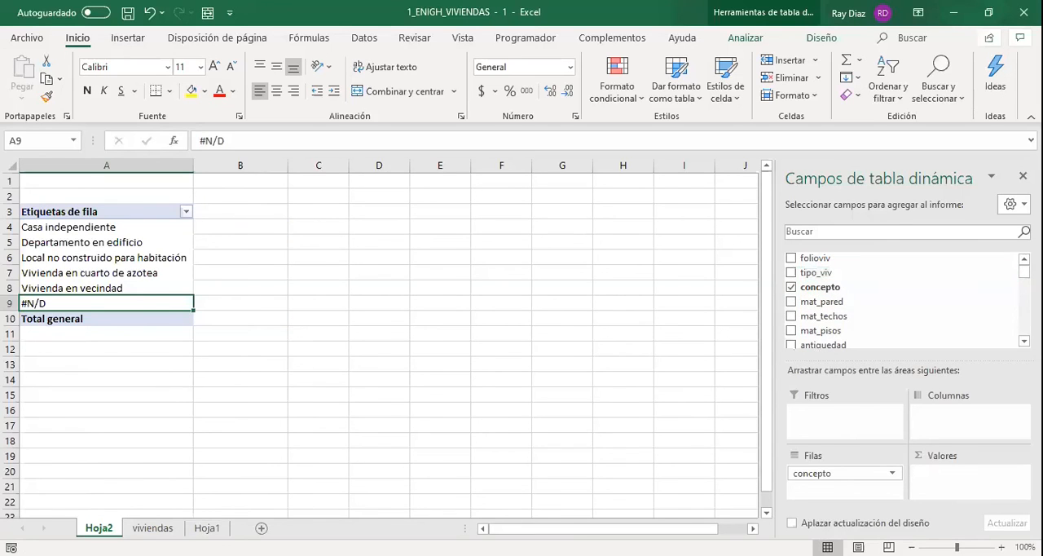
# Select all tipo_viv records in the viviendas sheet from B2 to the last row to check their count.
pyautogui.click(155, 528)
pyautogui.click(129, 227)
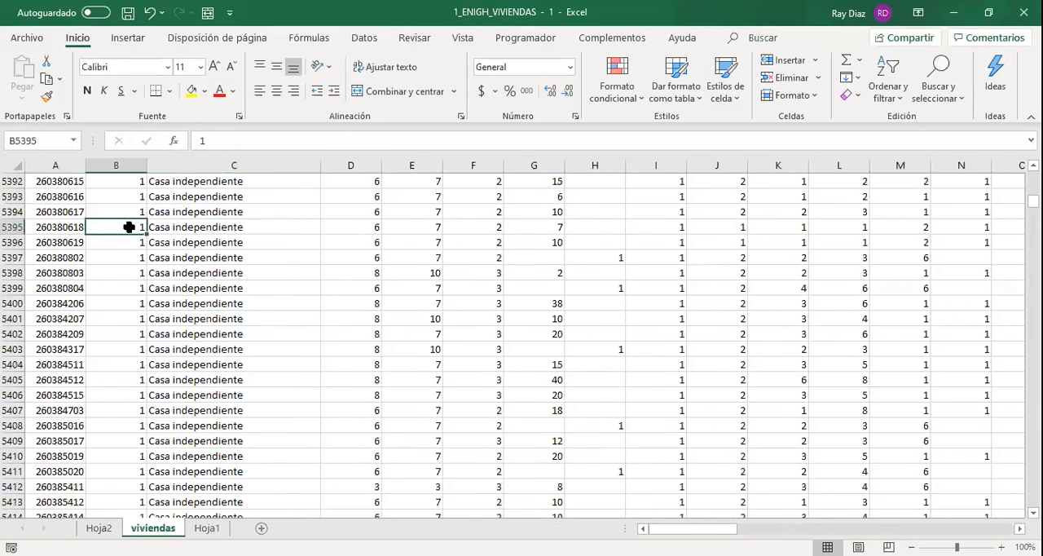
pyautogui.hotkey('ctrl', 'Up')
pyautogui.press('Down')
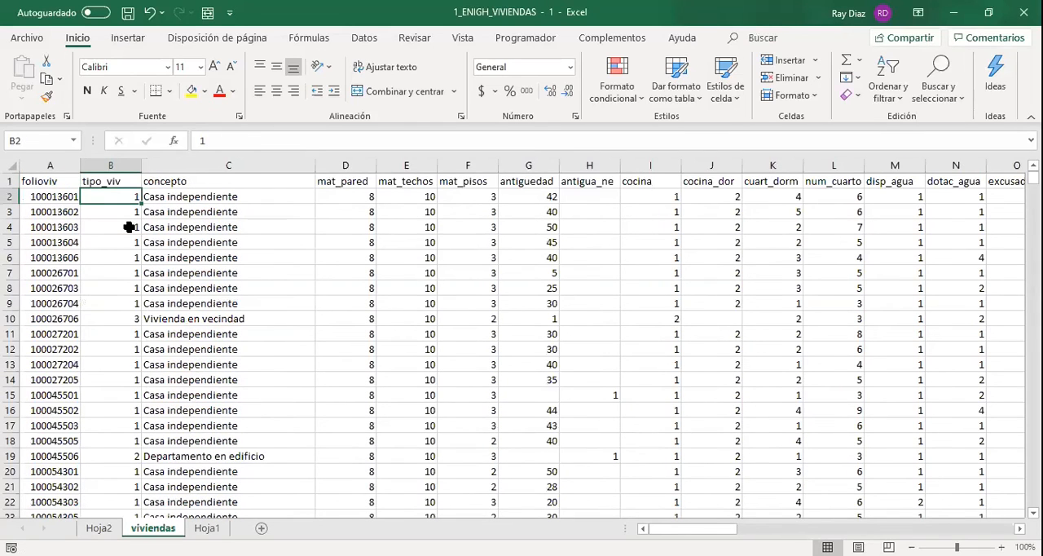
pyautogui.hotkey('ctrl', 'shift', 'Down')
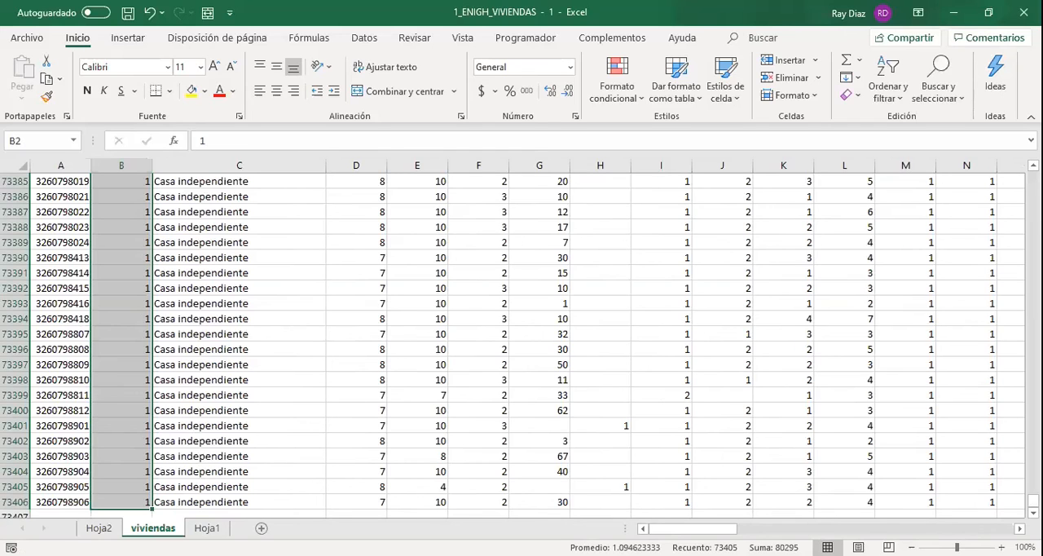
# Add tipo_viv to the values of the Hoja2 pivot table, summarised by Recuento.
pyautogui.click(99, 528)
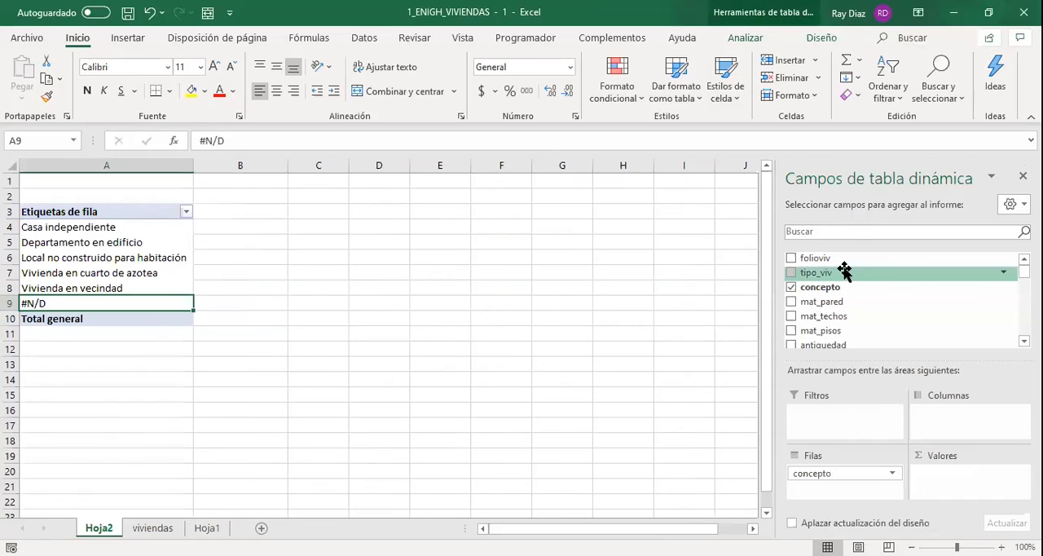
pyautogui.moveTo(829, 272); pyautogui.dragTo(948, 475)
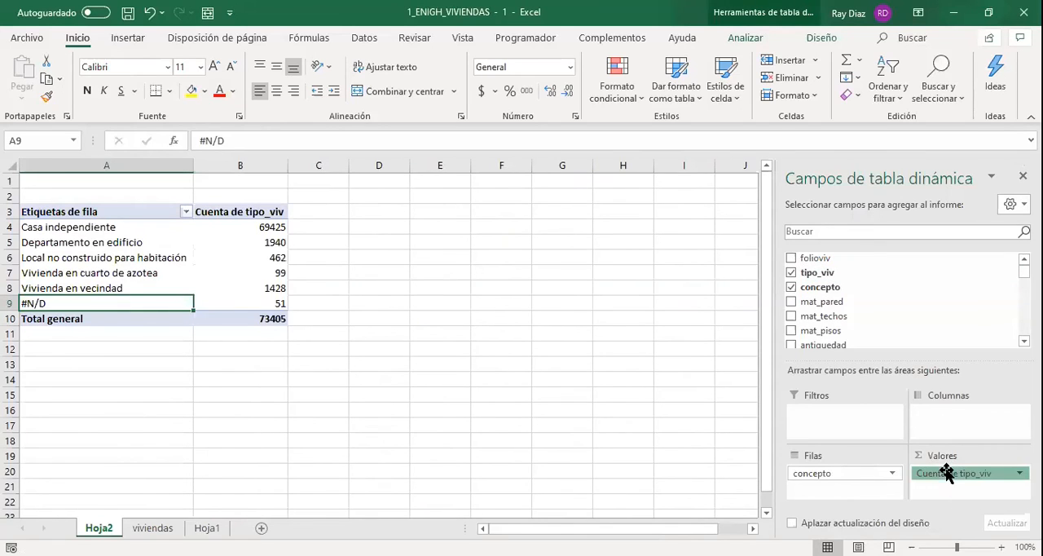
pyautogui.click(948, 474)
pyautogui.click(943, 454)
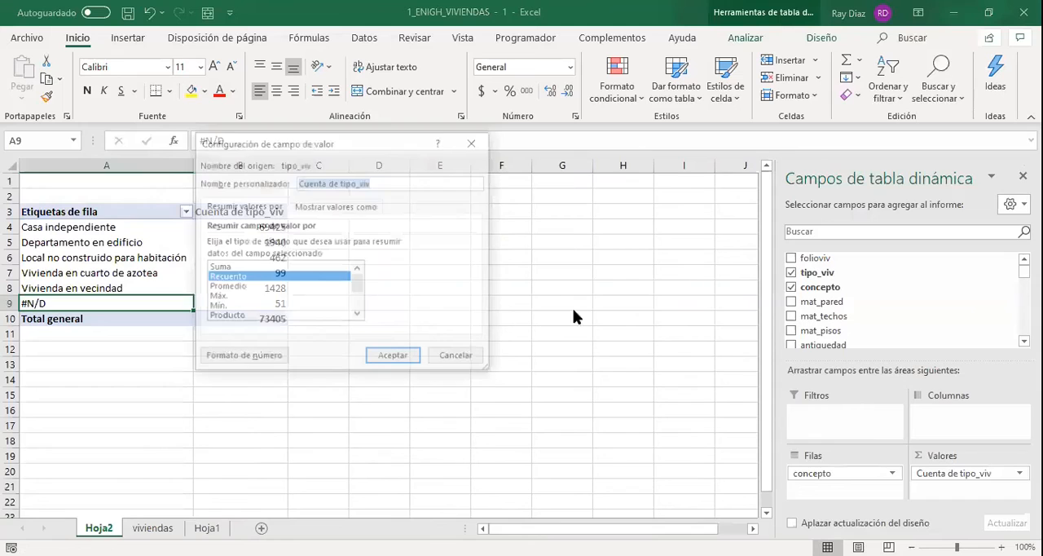
pyautogui.click(222, 278)
pyautogui.press('Return')
# Check the pivot table's counts in B4:B9, comparing Casa independiente with the #N/D row.
pyautogui.moveTo(274, 228); pyautogui.dragTo(277, 304)
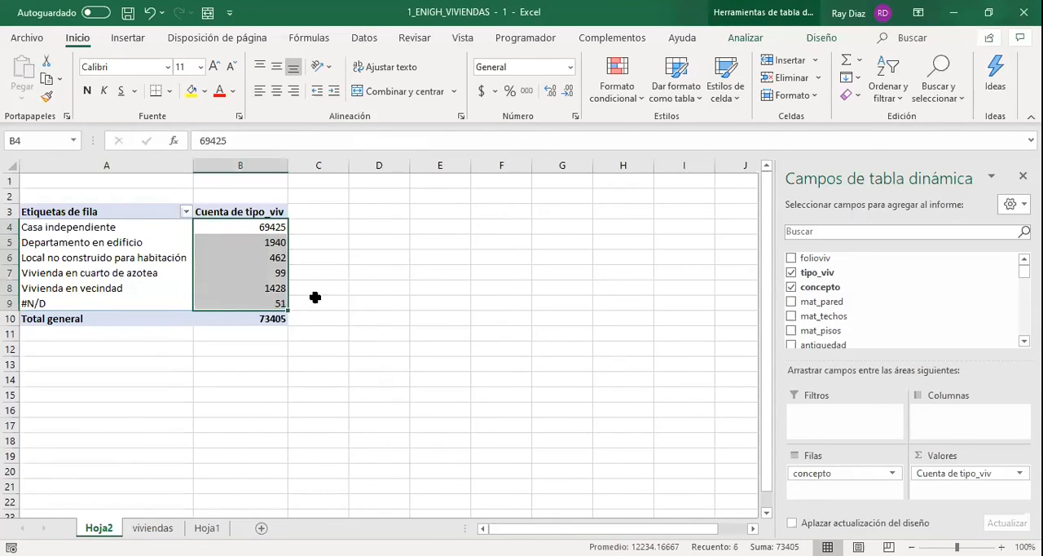
pyautogui.click(341, 274)
pyautogui.click(265, 253)
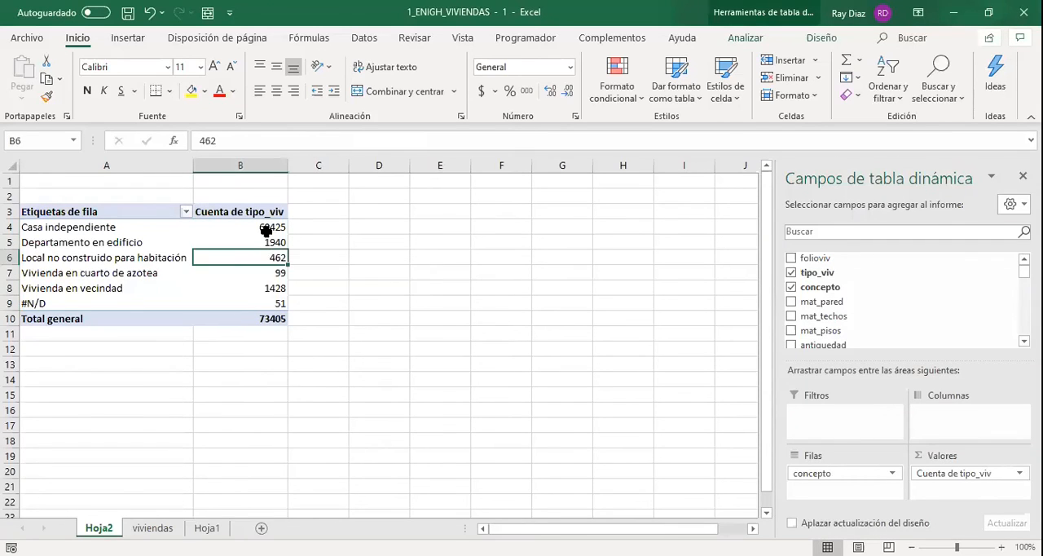
pyautogui.click(274, 226)
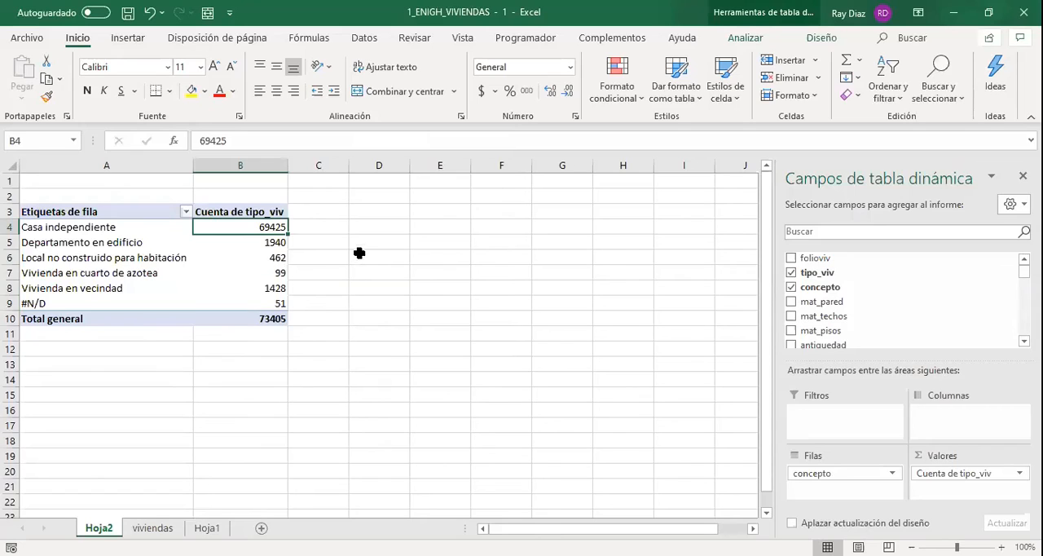
pyautogui.click(258, 300)
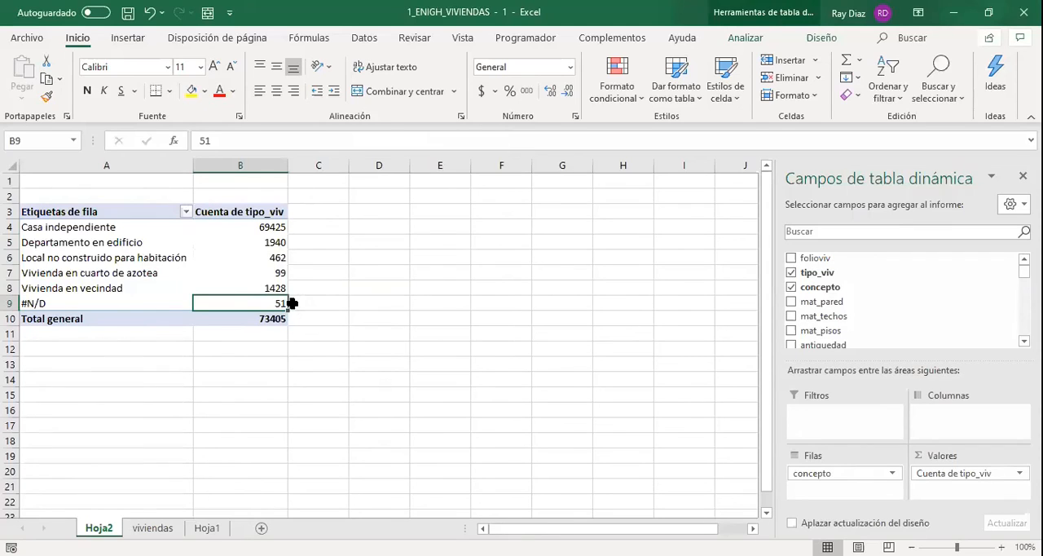
pyautogui.click(119, 305)
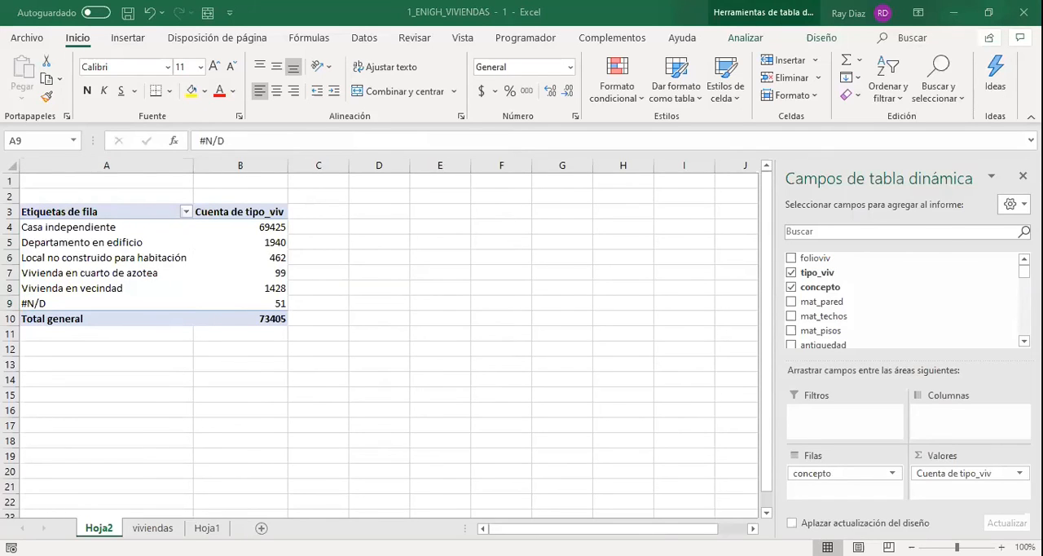
pyautogui.click(275, 287)
pyautogui.click(275, 304)
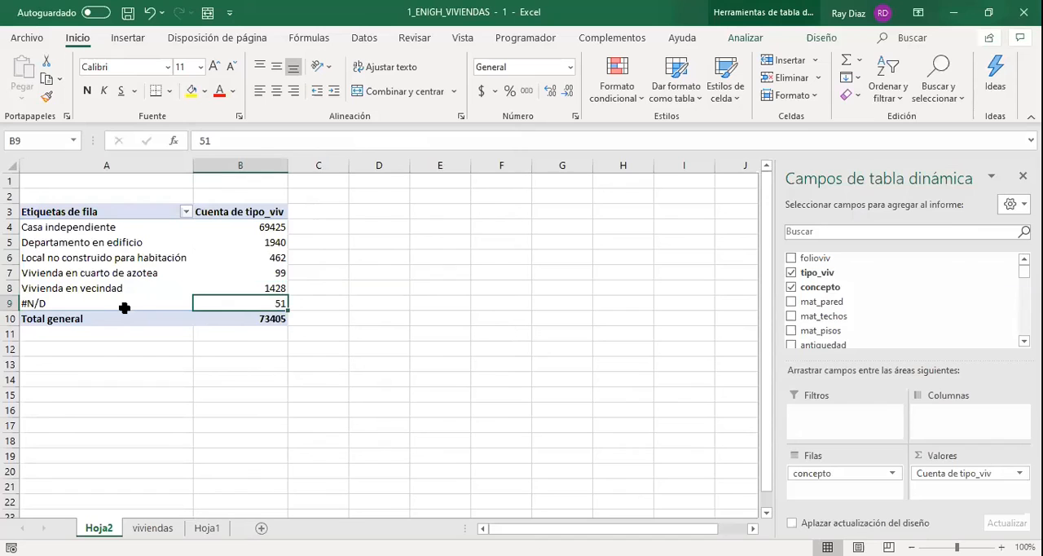
pyautogui.press('Left')
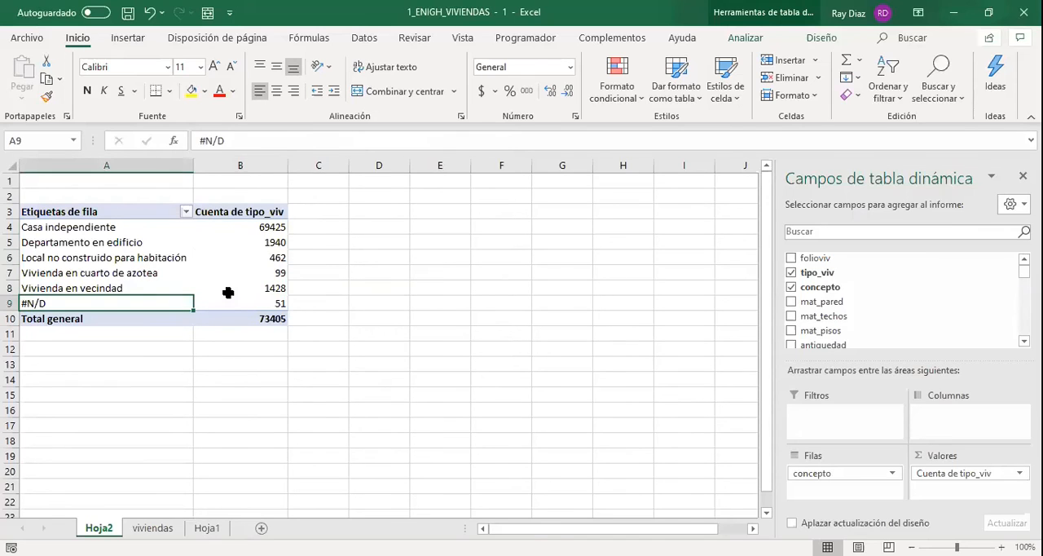
# Show the tipo_viv counts as % del total general and check the share of the #N/D row.
pyautogui.rightClick(228, 293)
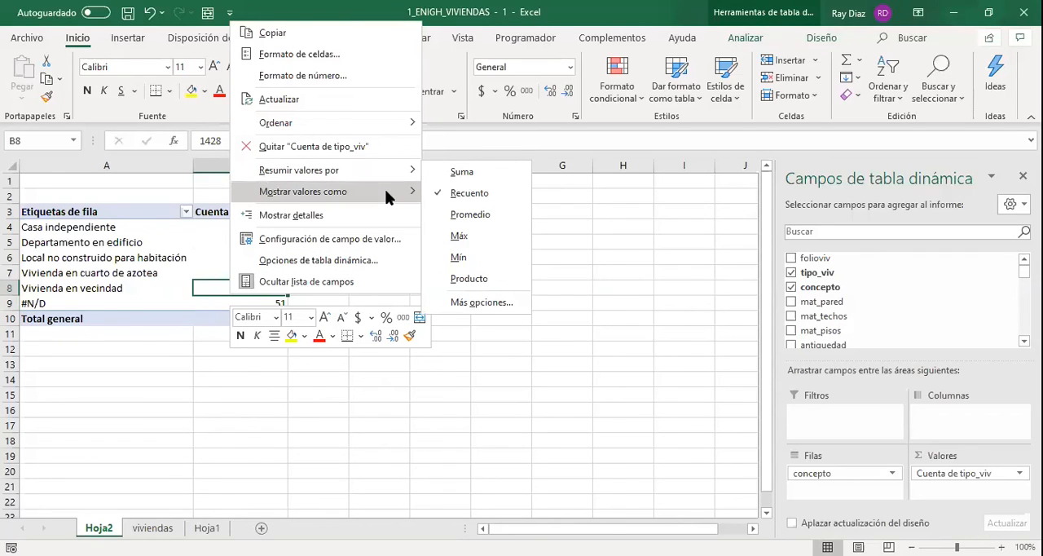
pyautogui.moveTo(386, 192)
pyautogui.click(479, 213)
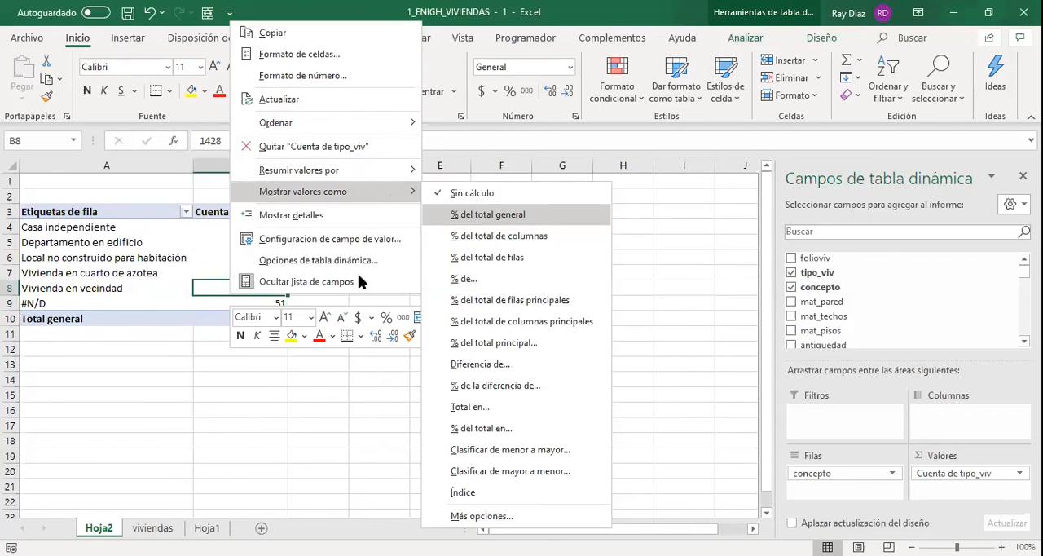
pyautogui.click(265, 305)
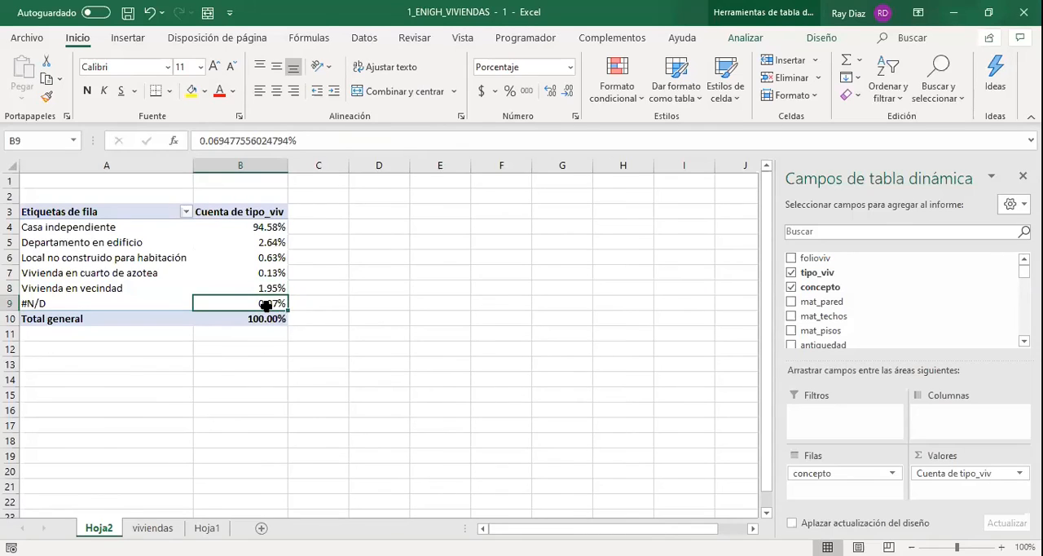
pyautogui.press('Left')
pyautogui.hotkey('shift', 'Right')
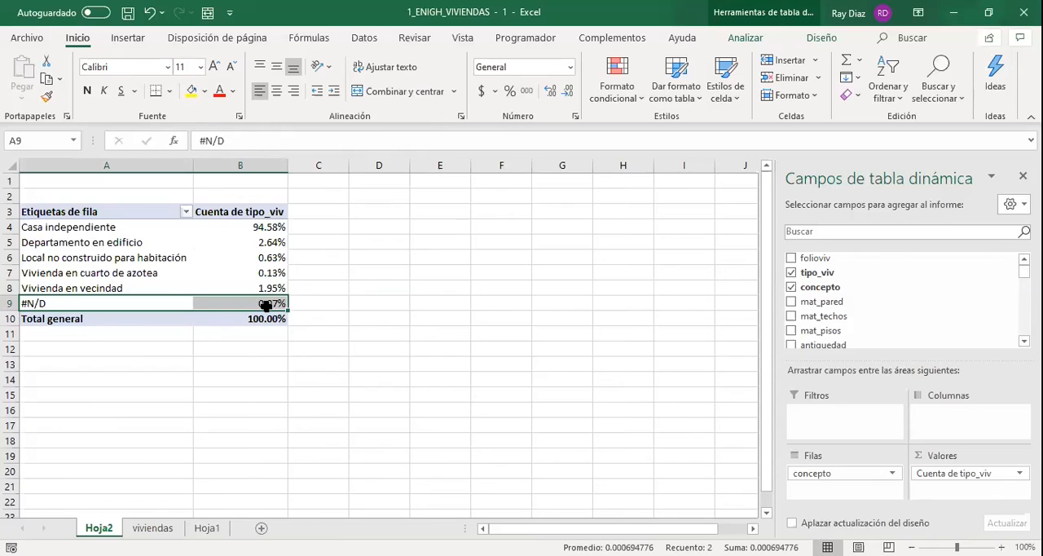
# Filter #N/D out of the pivot table's row labels and check the remaining percentages in B4:B8.
pyautogui.click(184, 211)
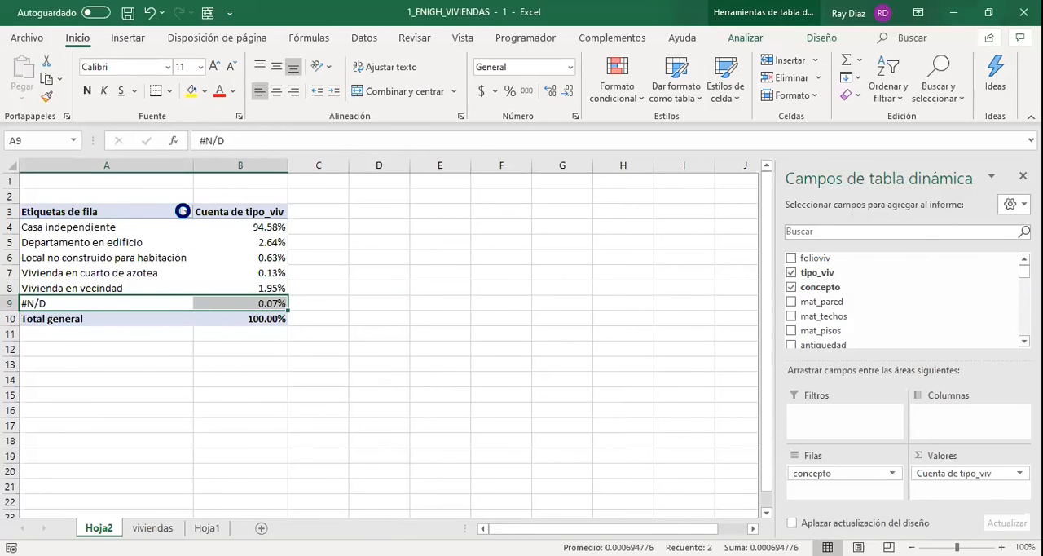
pyautogui.click(45, 456)
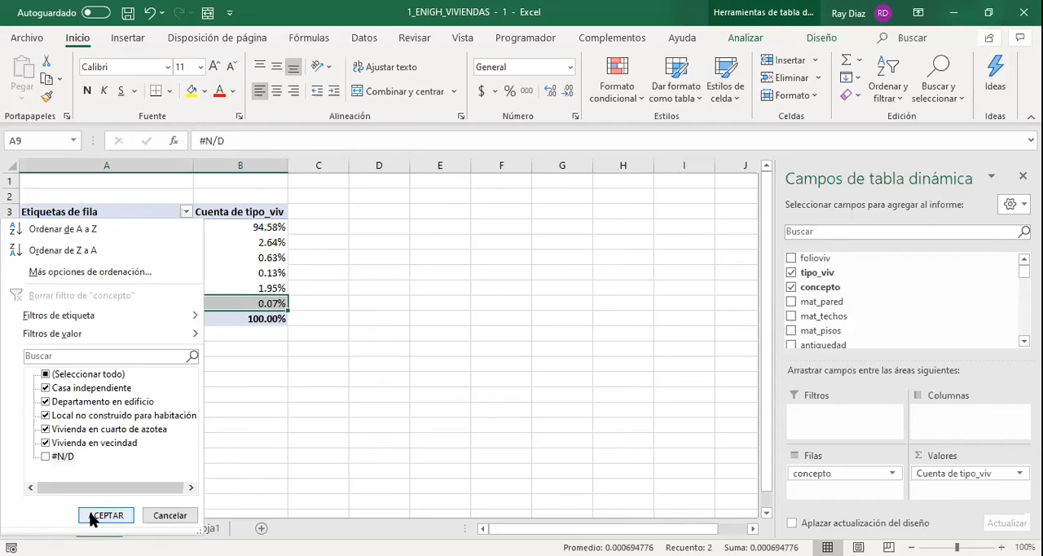
pyautogui.click(92, 515)
pyautogui.moveTo(242, 230); pyautogui.dragTo(261, 293)
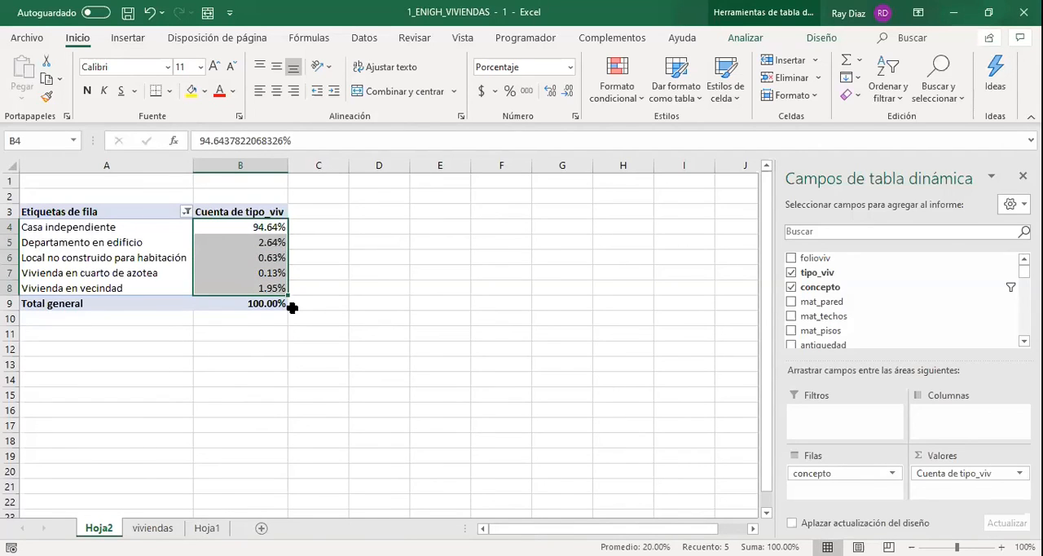
pyautogui.click(379, 317)
pyautogui.click(228, 286)
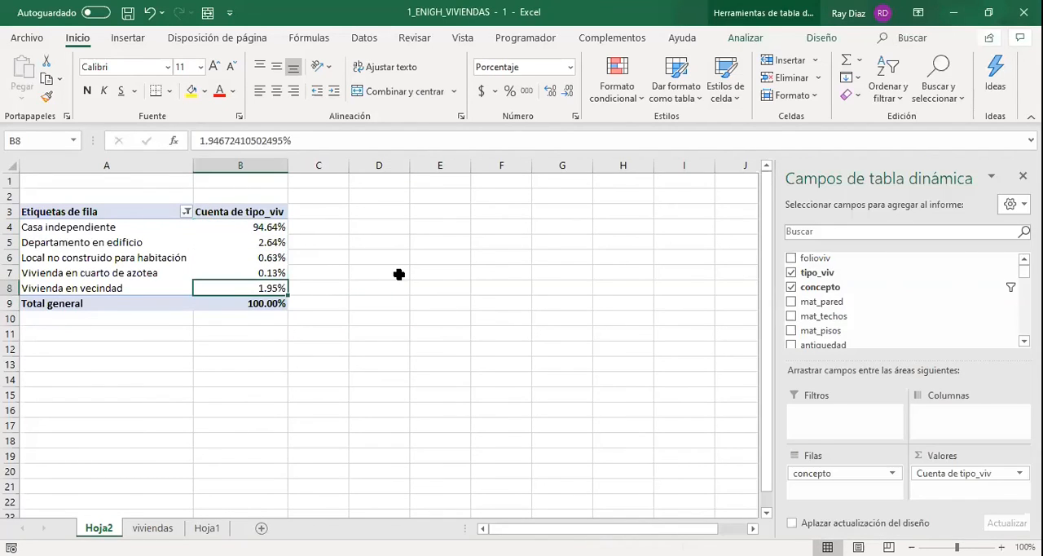
# Insert a doughnut chart of pivot table range A3:B9 with category and percentage callouts, and enlarge it beside the table.
pyautogui.moveTo(137, 212); pyautogui.dragTo(255, 305)
pyautogui.click(146, 37)
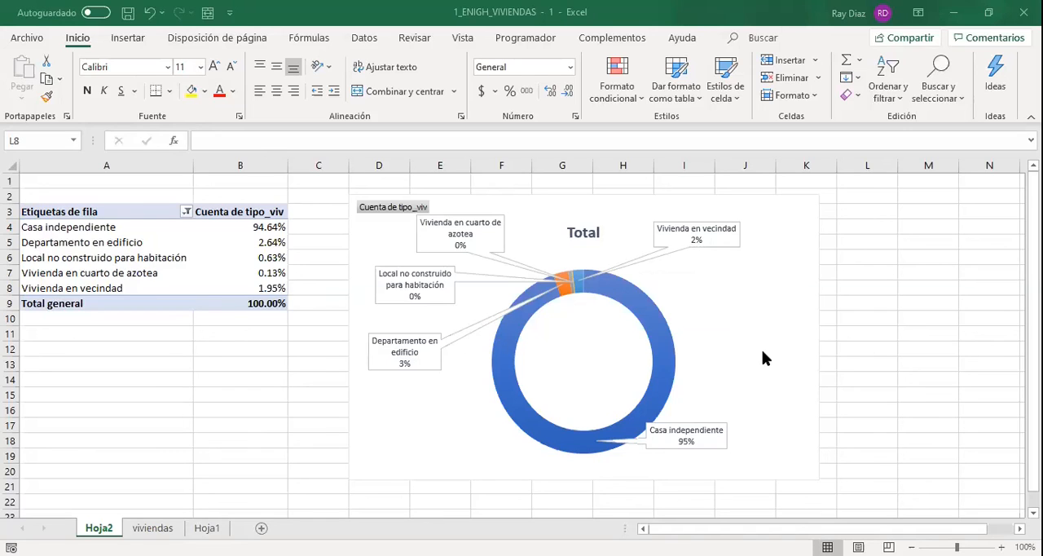
pyautogui.click(762, 350)
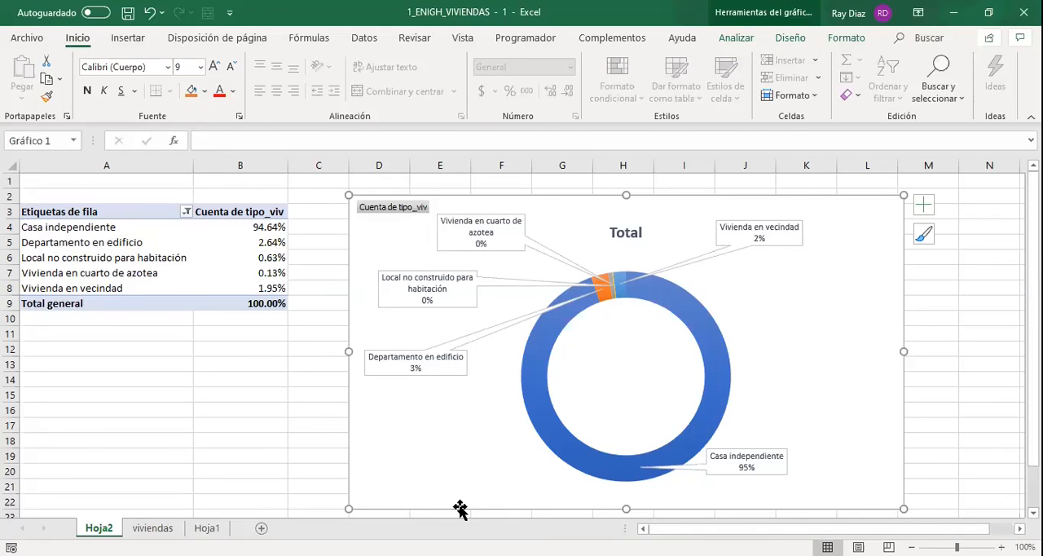
# Review the concepto column on the viviendas sheet and the dwelling-type catalogue in Hoja1 range A2:B6.
pyautogui.hotkey('ctrl', 'pagedown')
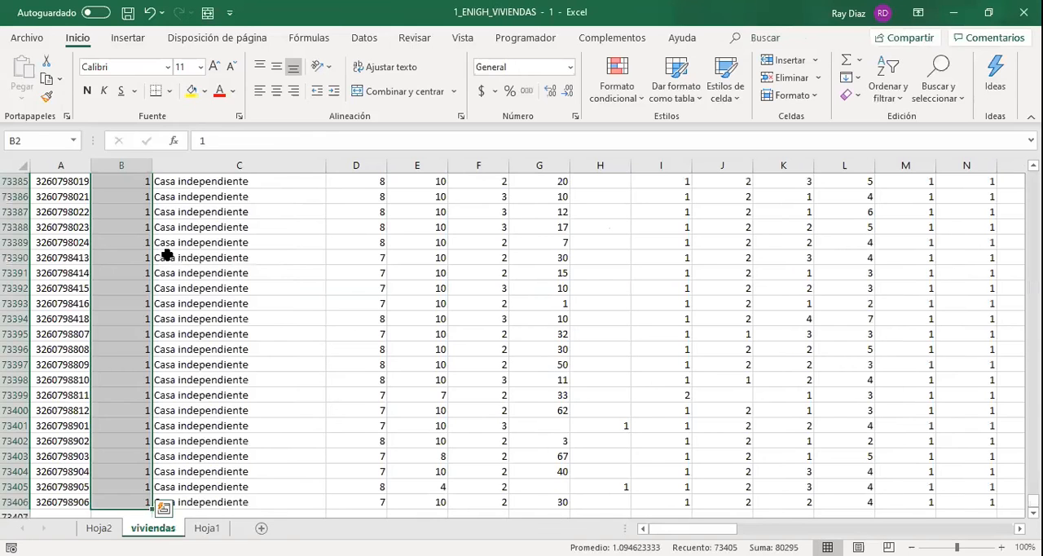
pyautogui.press('Right')
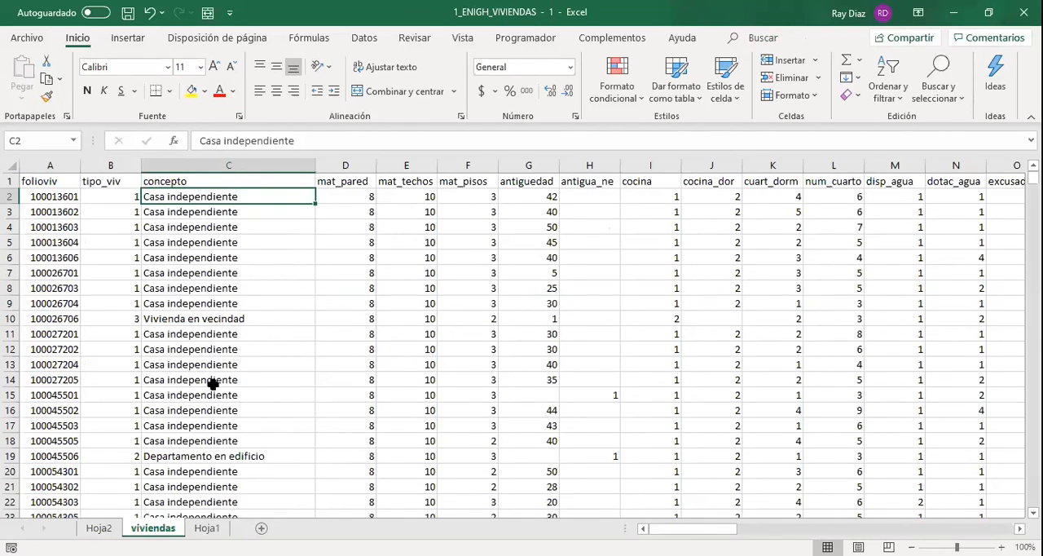
pyautogui.hotkey('ctrl', 'pagedown')
pyautogui.moveTo(57, 195); pyautogui.dragTo(109, 262)
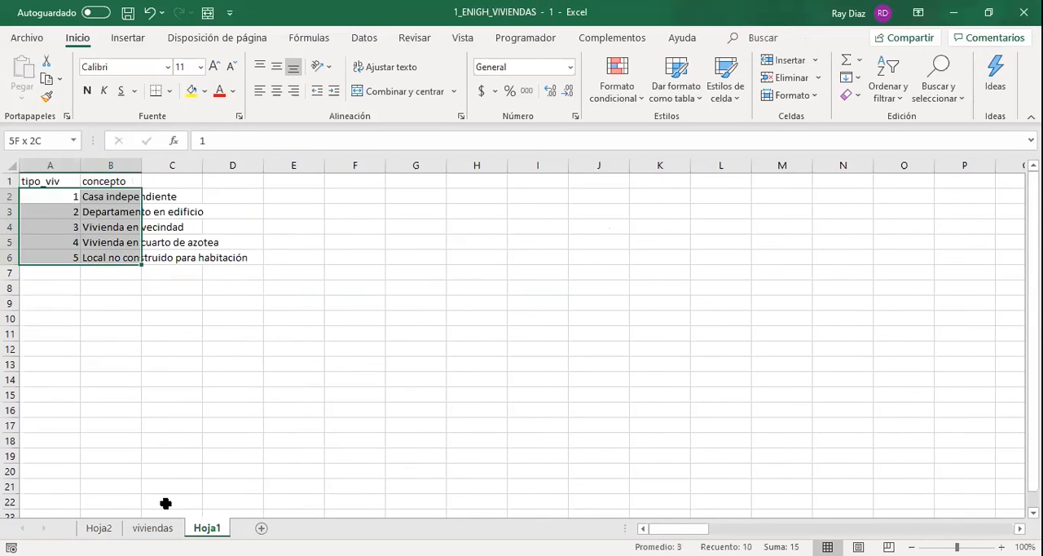
# Compare the first tipo_viv codes with their concepto descriptions in columns B and C of the viviendas sheet.
pyautogui.hotkey('ctrl', 'pageup')
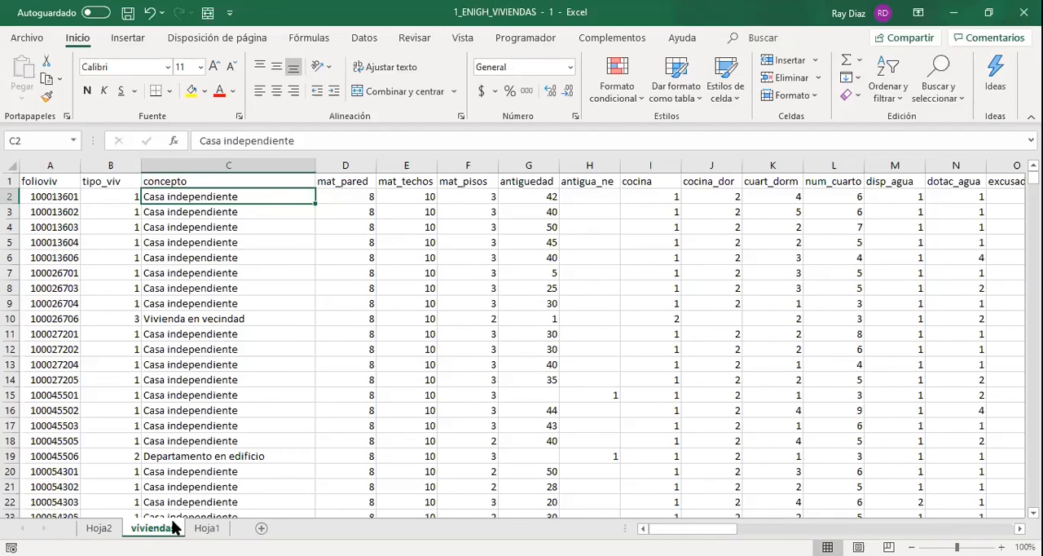
pyautogui.click(134, 195)
pyautogui.click(165, 195)
pyautogui.click(109, 200)
pyautogui.click(157, 195)
pyautogui.click(125, 210)
pyautogui.click(88, 193)
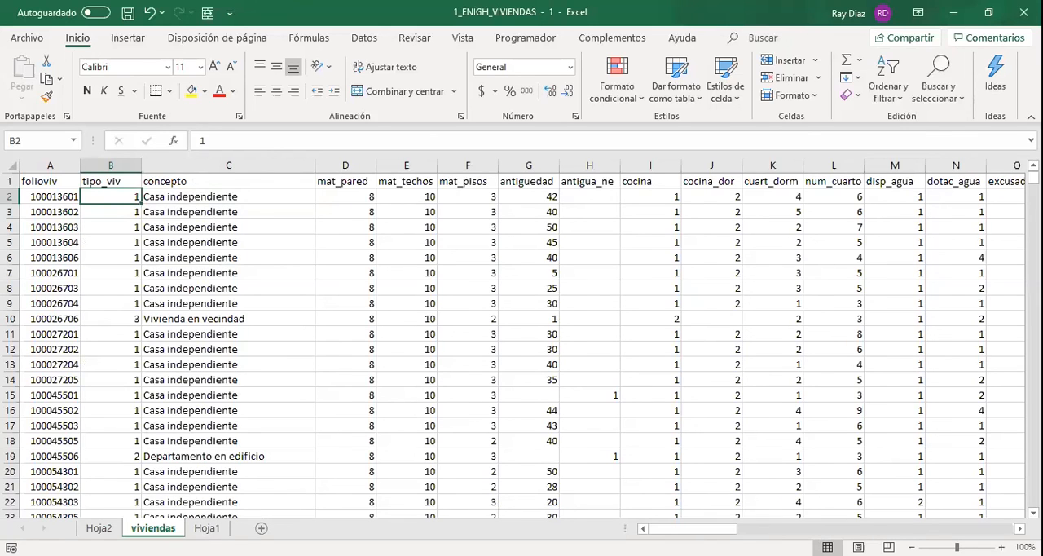
# Recheck the Hoja1 catalogue and the viviendas concepto cells, and return to Hoja2 to view the doughnut chart unselected.
pyautogui.click(99, 528)
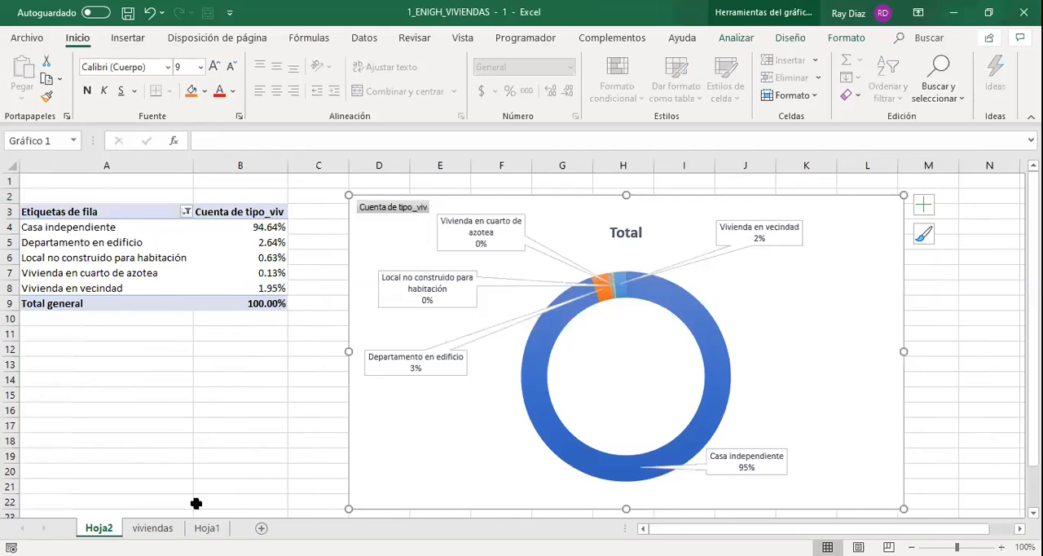
pyautogui.click(207, 529)
pyautogui.hotkey('ctrl', 'pageup')
pyautogui.click(177, 242)
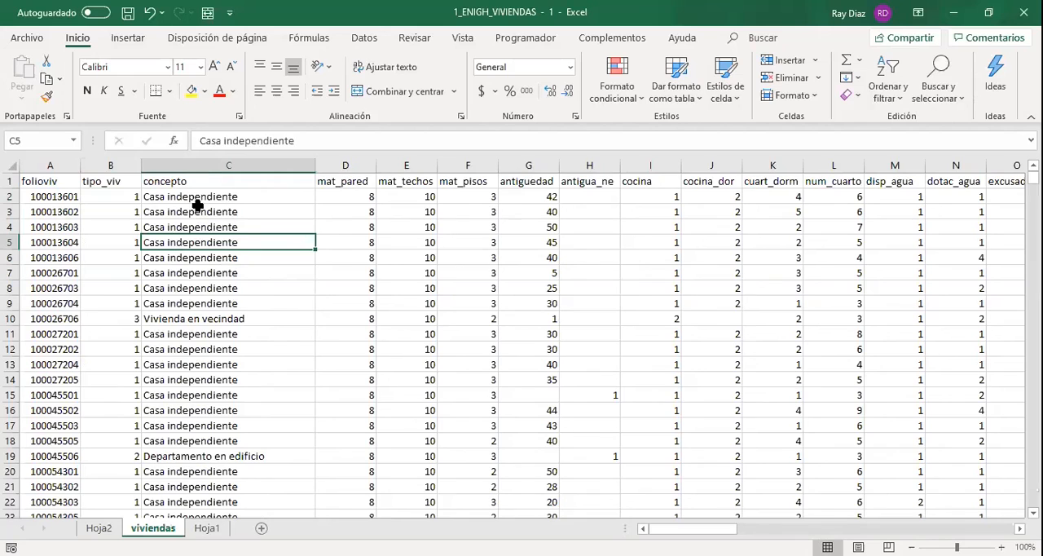
pyautogui.click(197, 209)
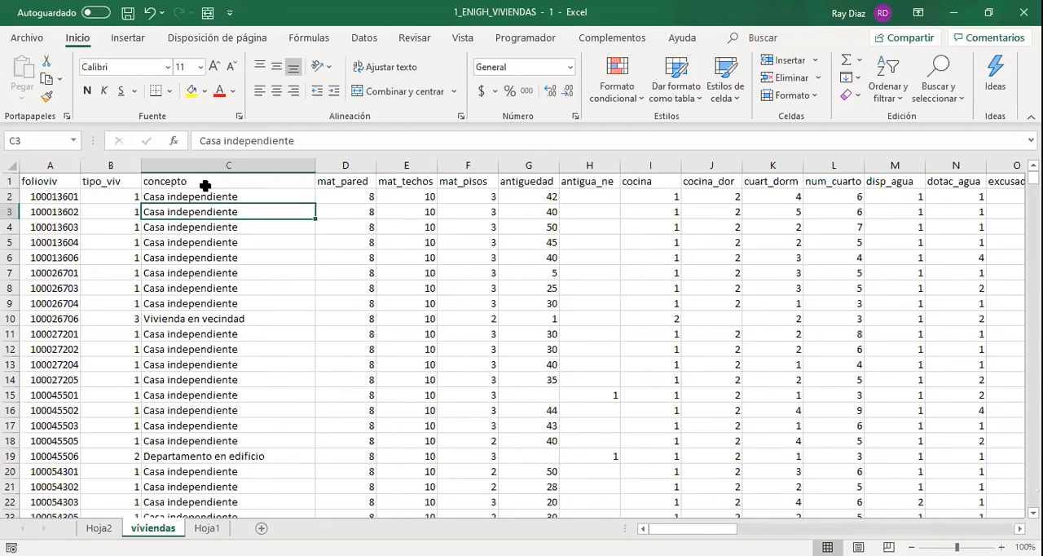
pyautogui.click(98, 528)
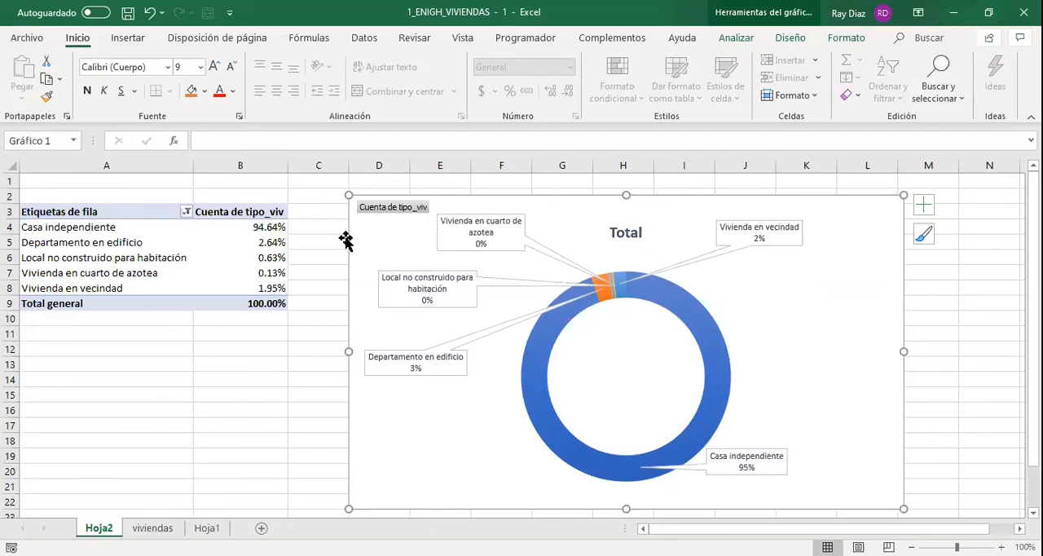
pyautogui.click(292, 181)
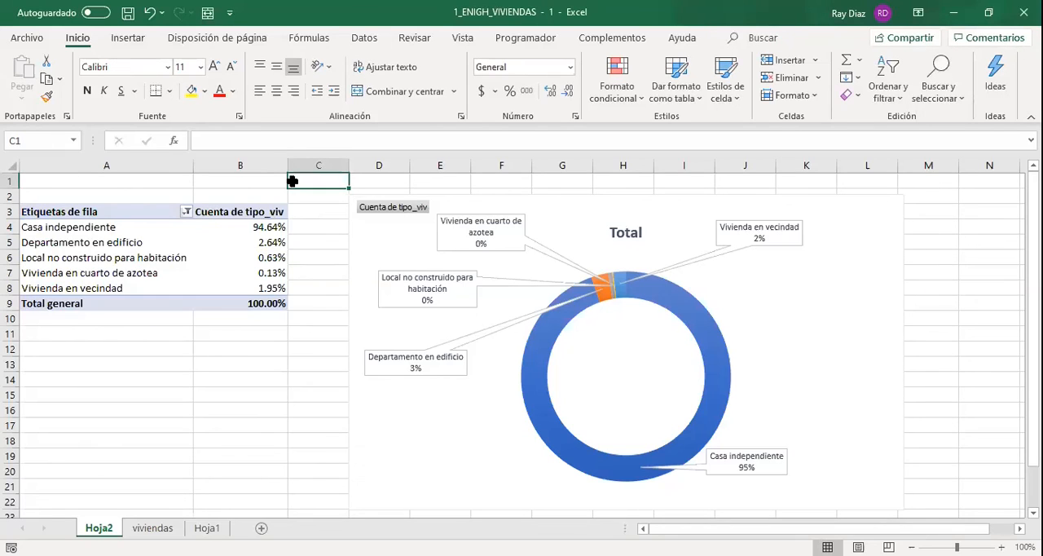